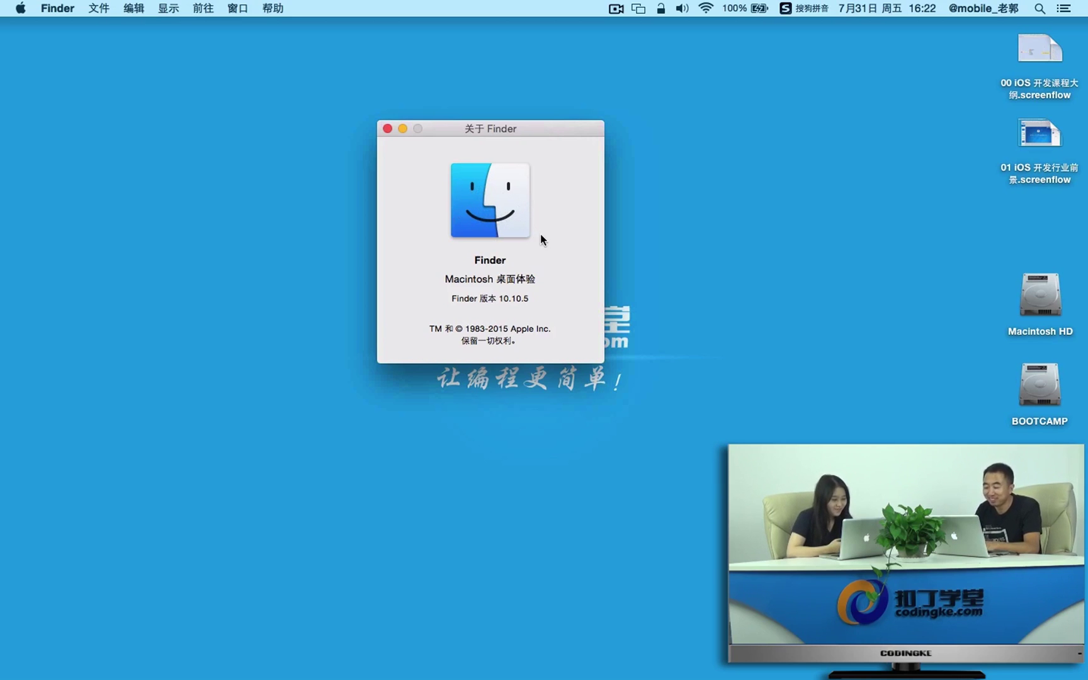
Close the About Finder window and open Finder's preferences, placing the preferences window near the middle of the desktop.
{"action": "left_click", "coordinate": [388, 130]}
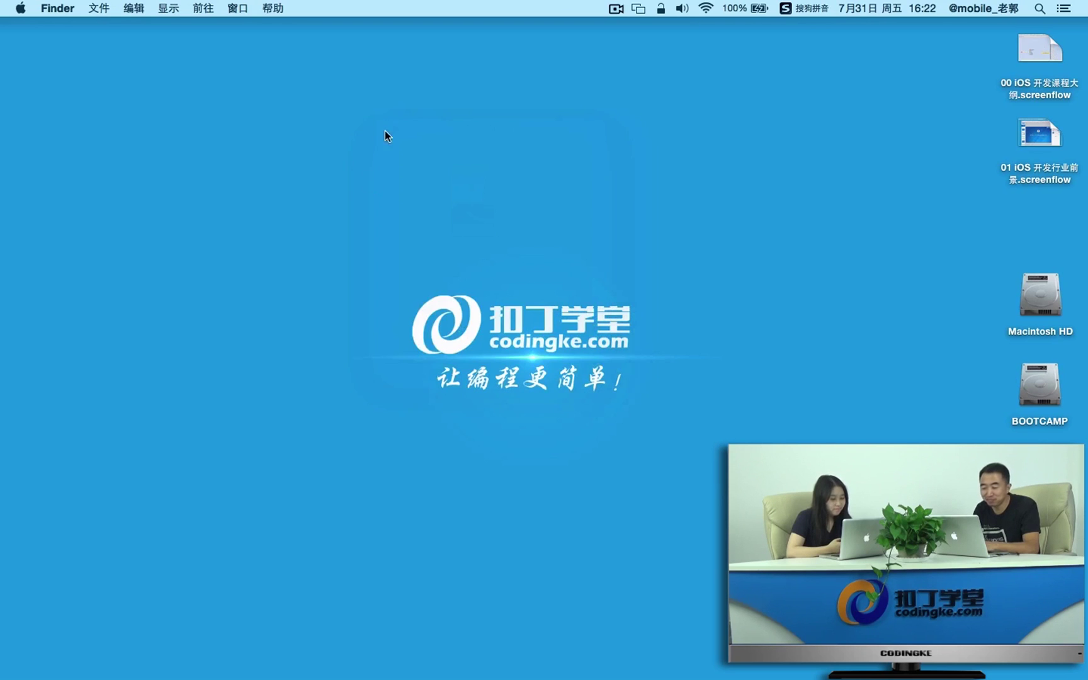
{"action": "left_click", "coordinate": [56, 9]}
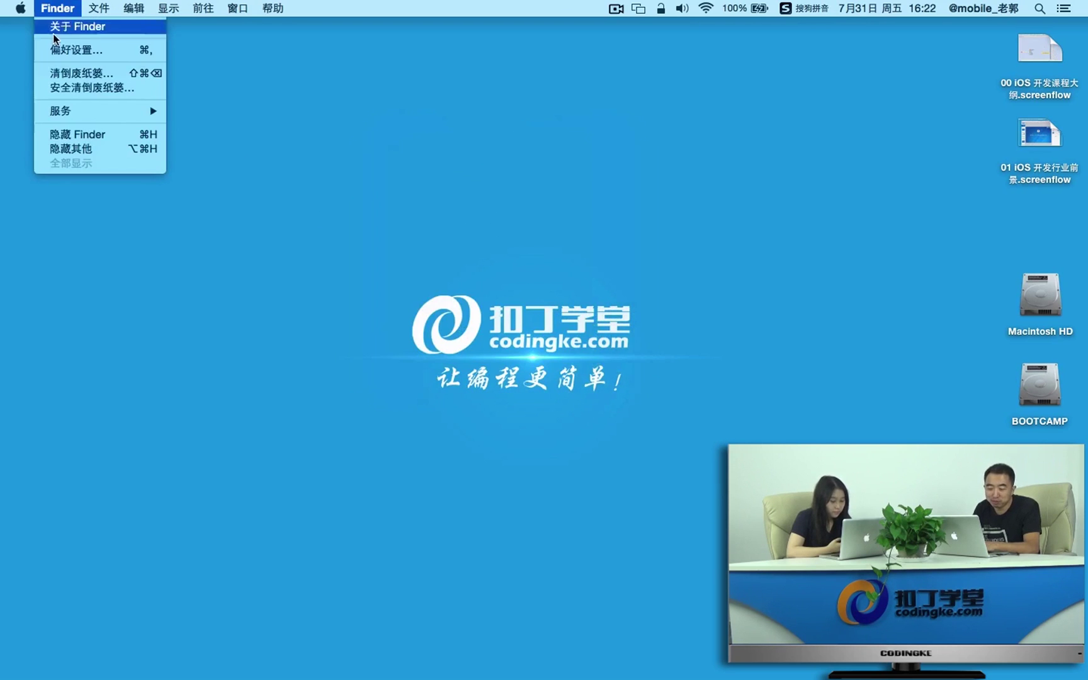
{"action": "left_click", "coordinate": [99, 51]}
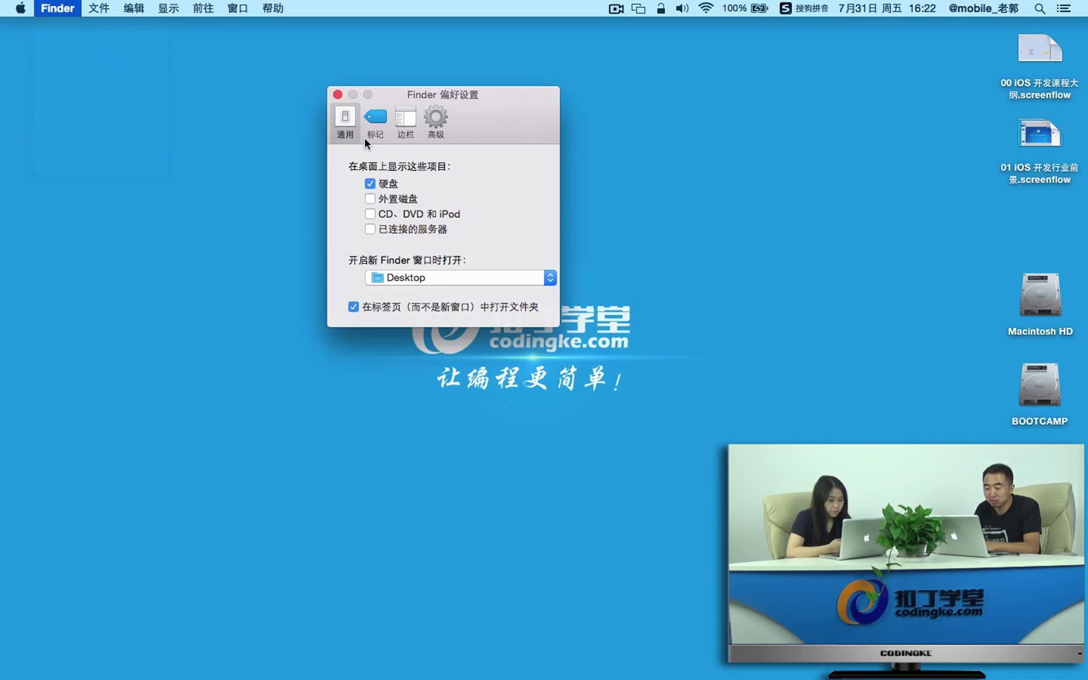
{"action": "left_click_drag", "start_coordinate": [479, 121], "coordinate": [536, 126]}
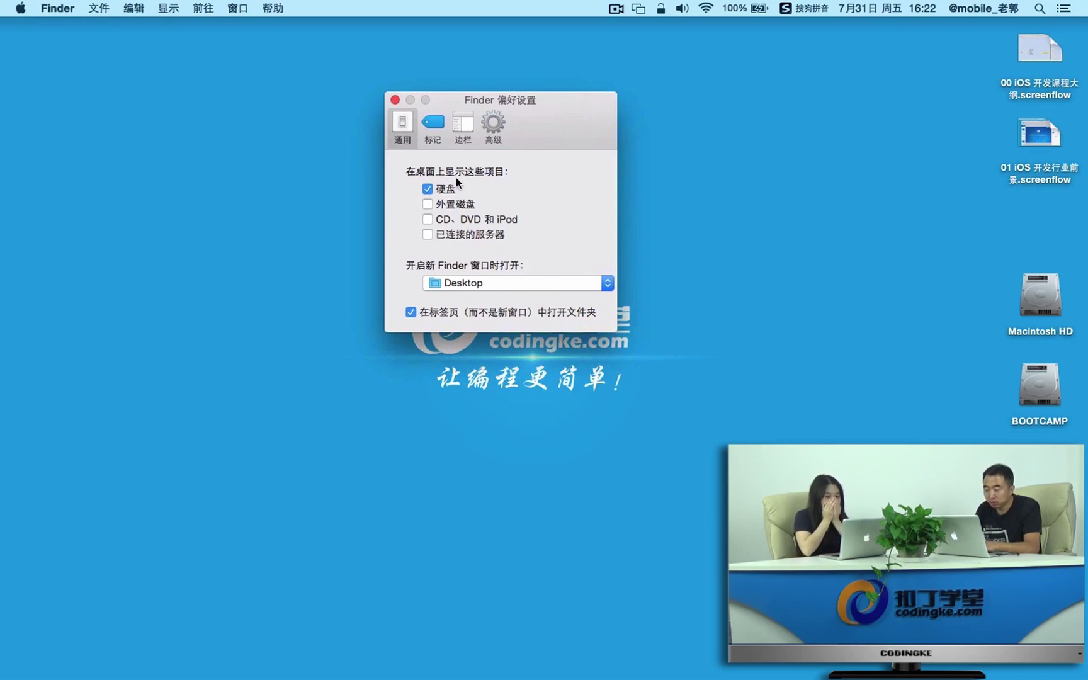
{"action": "left_click_drag", "start_coordinate": [571, 109], "coordinate": [527, 112]}
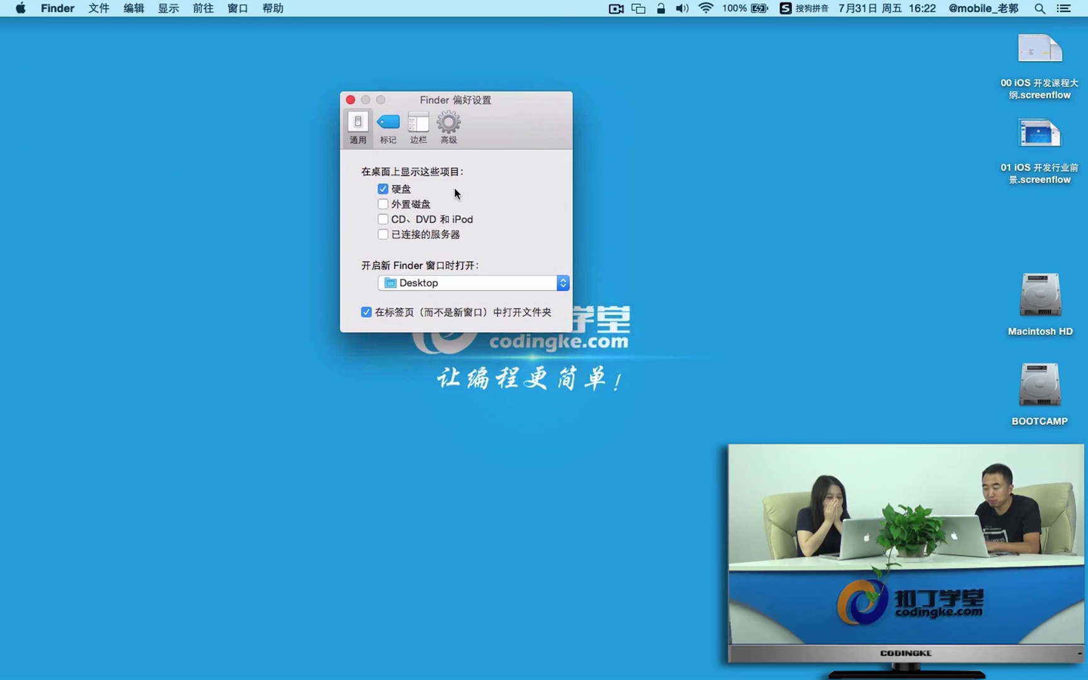
Turn on 外置磁盘 and CD、DVD 和 iPod as items shown on the desktop, keeping 硬盘 enabled.
{"action": "left_click", "coordinate": [386, 188]}
{"action": "left_click", "coordinate": [385, 191]}
{"action": "left_click", "coordinate": [385, 203]}
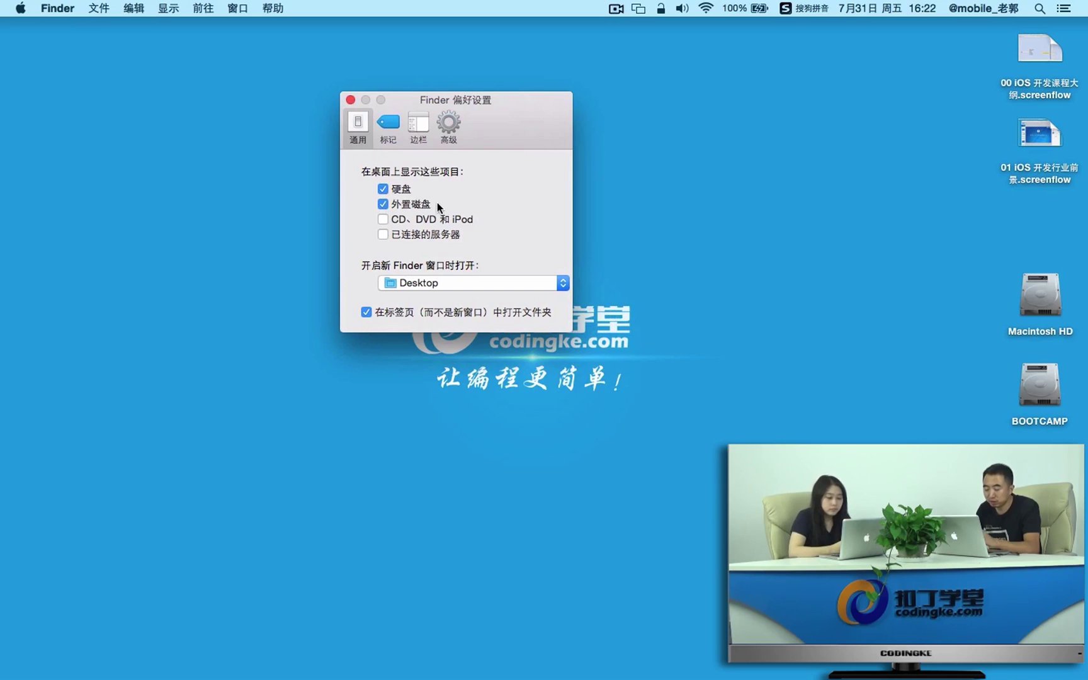
{"action": "left_click_drag", "start_coordinate": [513, 126], "coordinate": [483, 127]}
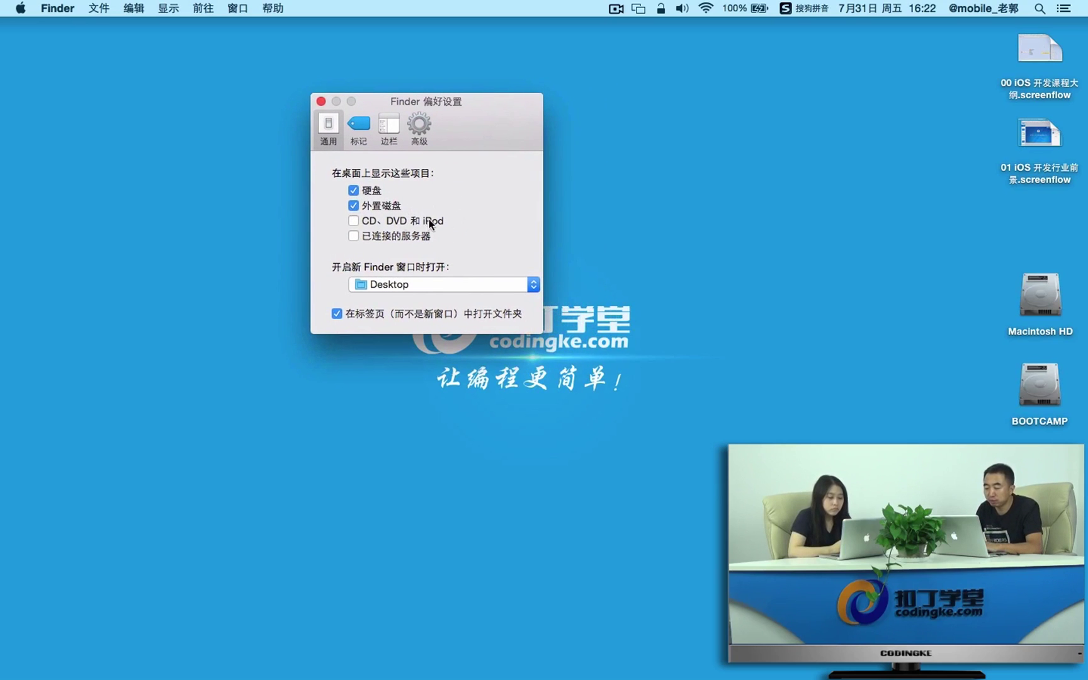
{"action": "left_click", "coordinate": [354, 221]}
Turn off 硬盘, 外置磁盘 and CD、DVD 和 iPod as items shown on the desktop.
{"action": "left_click", "coordinate": [354, 236]}
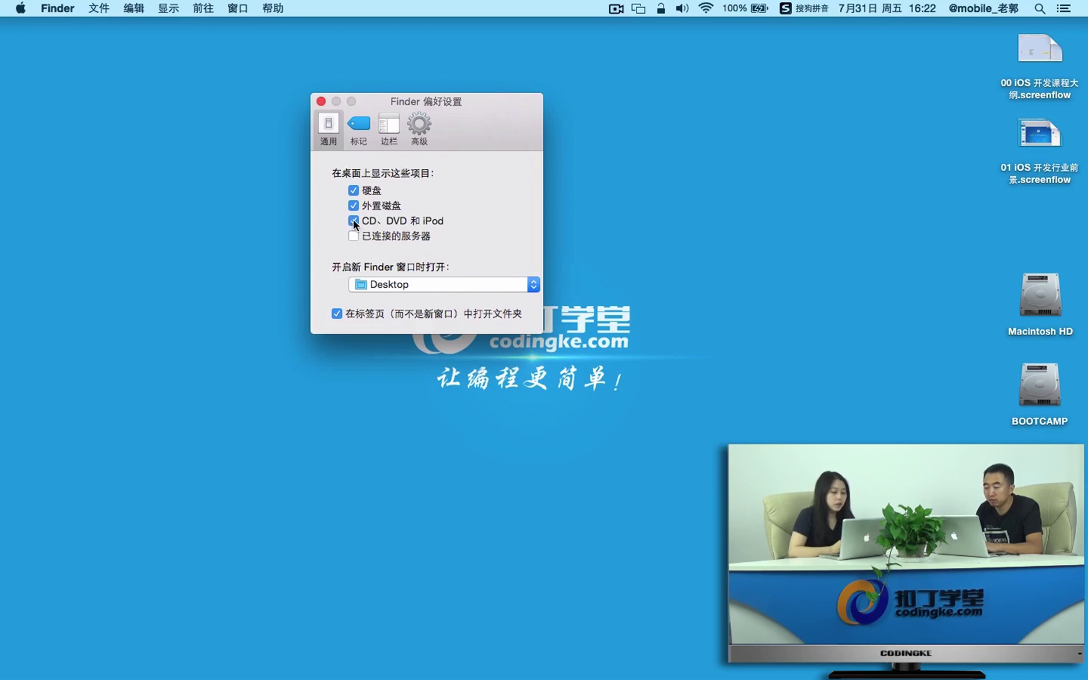
{"action": "left_click", "coordinate": [353, 206]}
{"action": "left_click", "coordinate": [354, 190]}
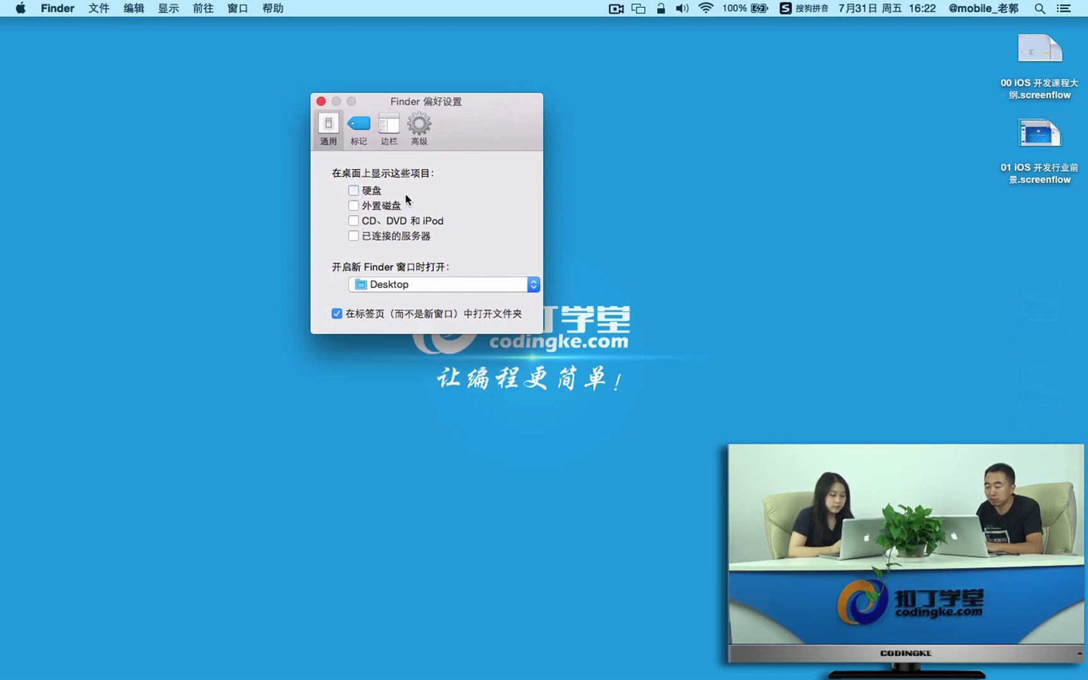
{"action": "mouse_move", "coordinate": [479, 124]}
{"action": "left_mouse_down"}
{"action": "mouse_move", "coordinate": [555, 127]}
{"action": "mouse_move", "coordinate": [458, 127]}
{"action": "left_mouse_up"}
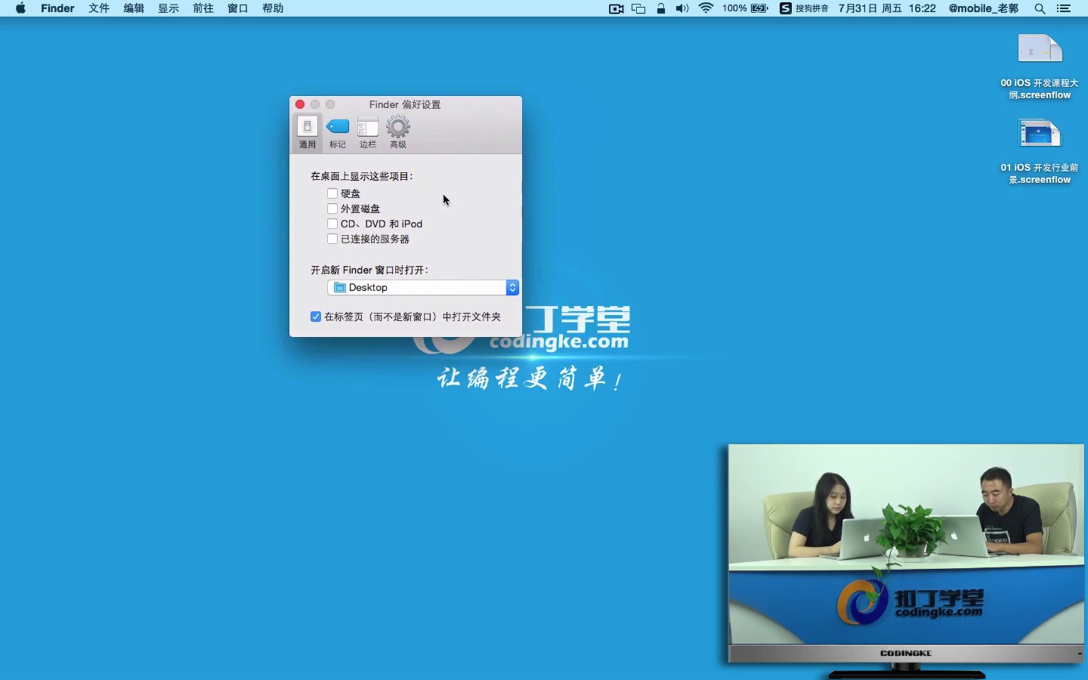
Review the locations that new Finder windows can open to, without choosing a different one.
{"action": "left_click", "coordinate": [436, 287]}
{"action": "left_click", "coordinate": [418, 288]}
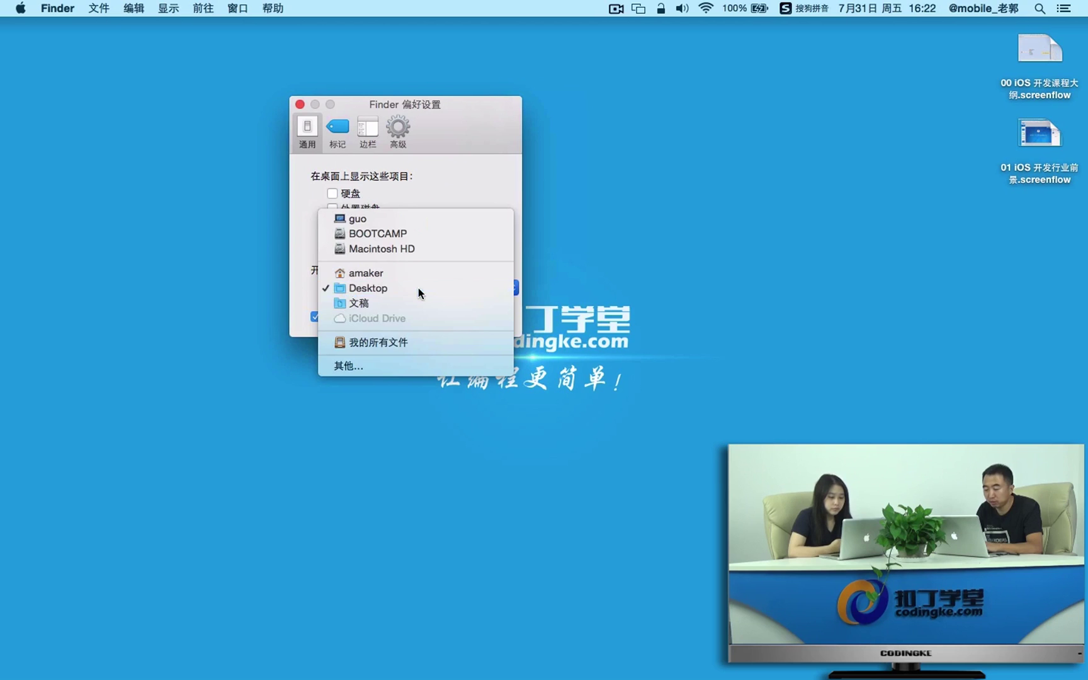
{"action": "left_click", "coordinate": [432, 286]}
{"action": "left_click", "coordinate": [444, 289]}
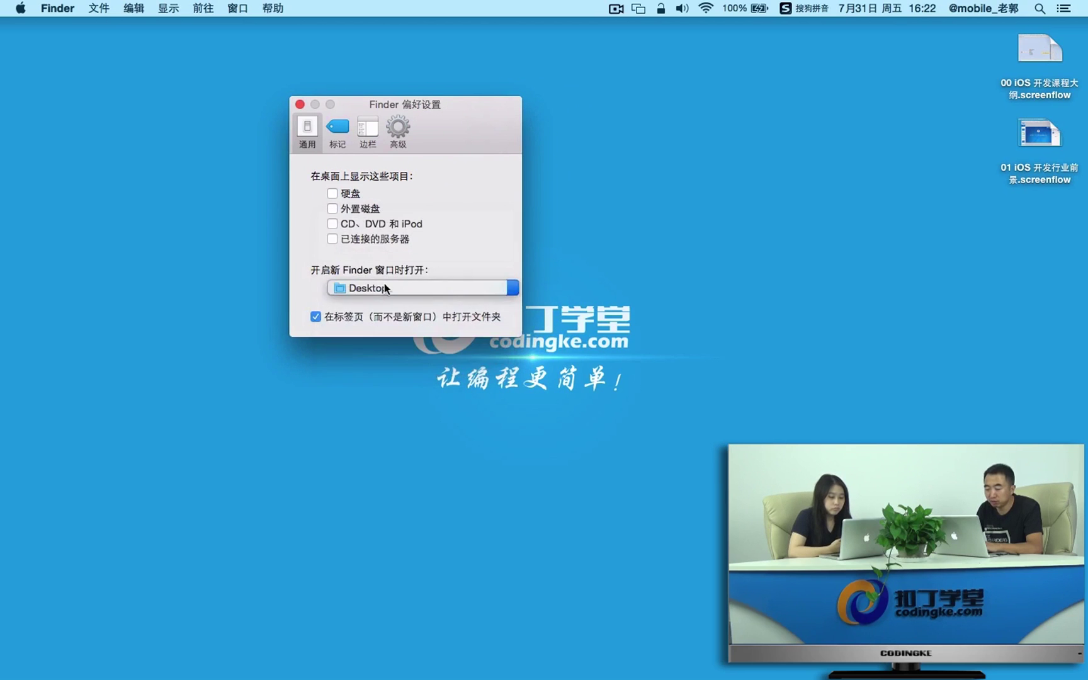
{"action": "left_click", "coordinate": [403, 289]}
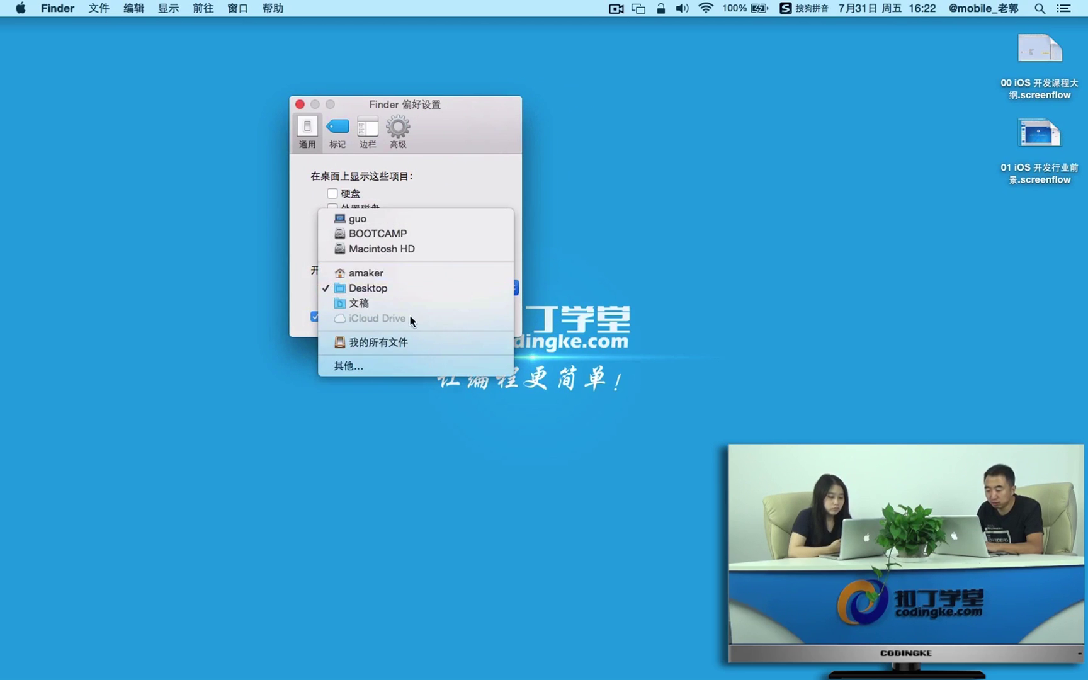
{"action": "left_click", "coordinate": [213, 282]}
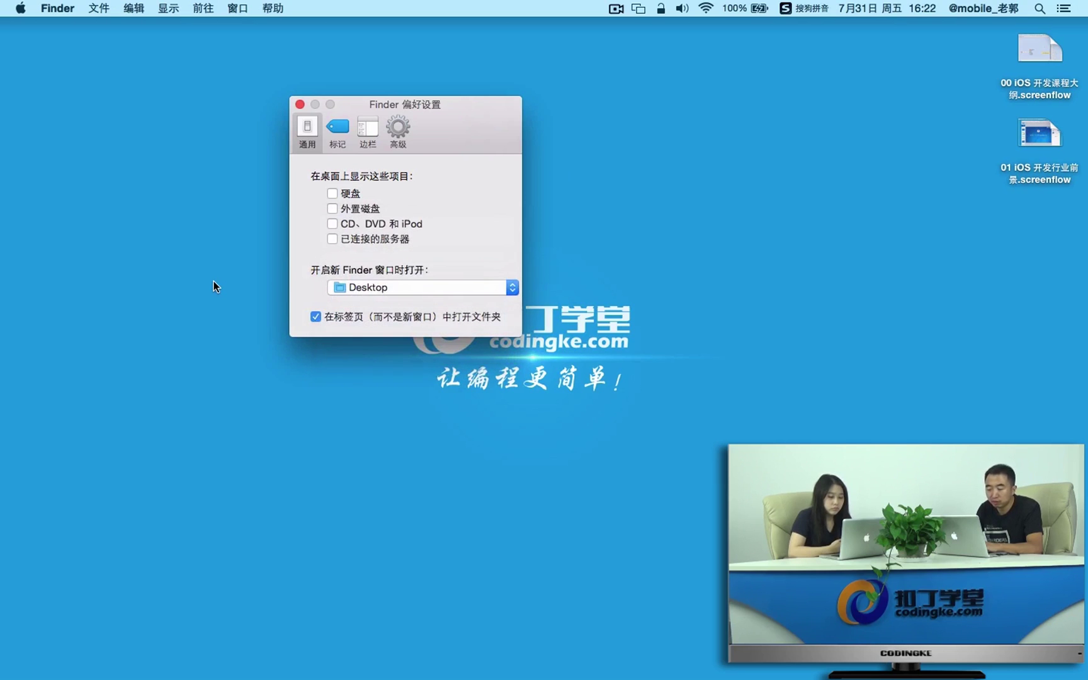
Add a new tag without a colour to the Finder tag list, leaving its default name.
{"action": "left_click", "coordinate": [330, 136]}
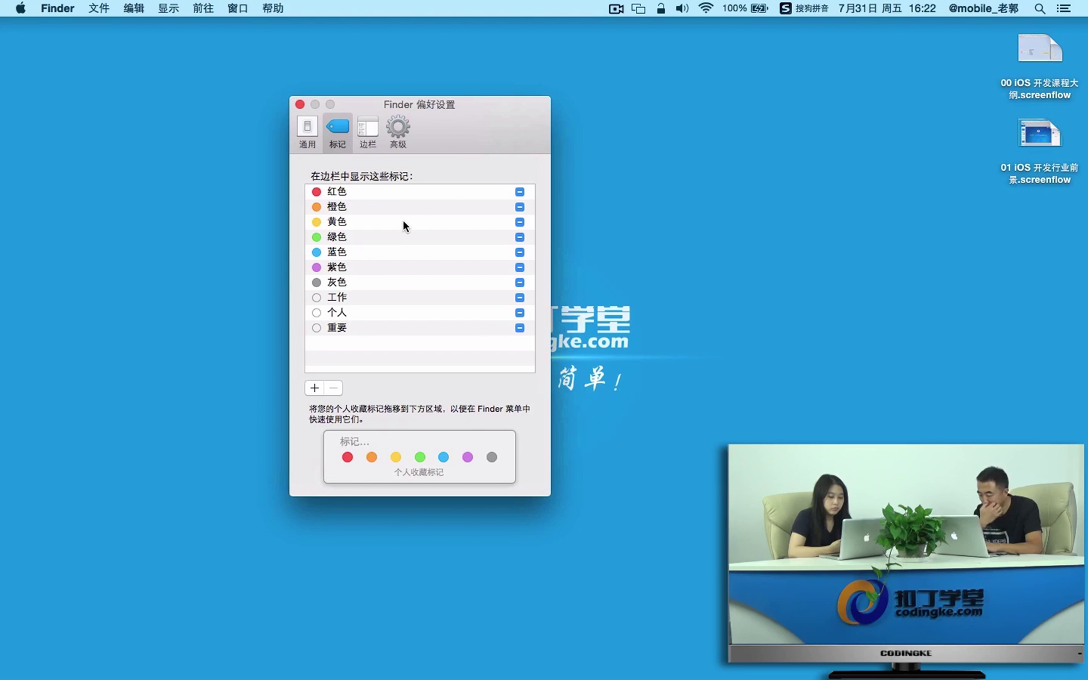
{"action": "left_click", "coordinate": [314, 388]}
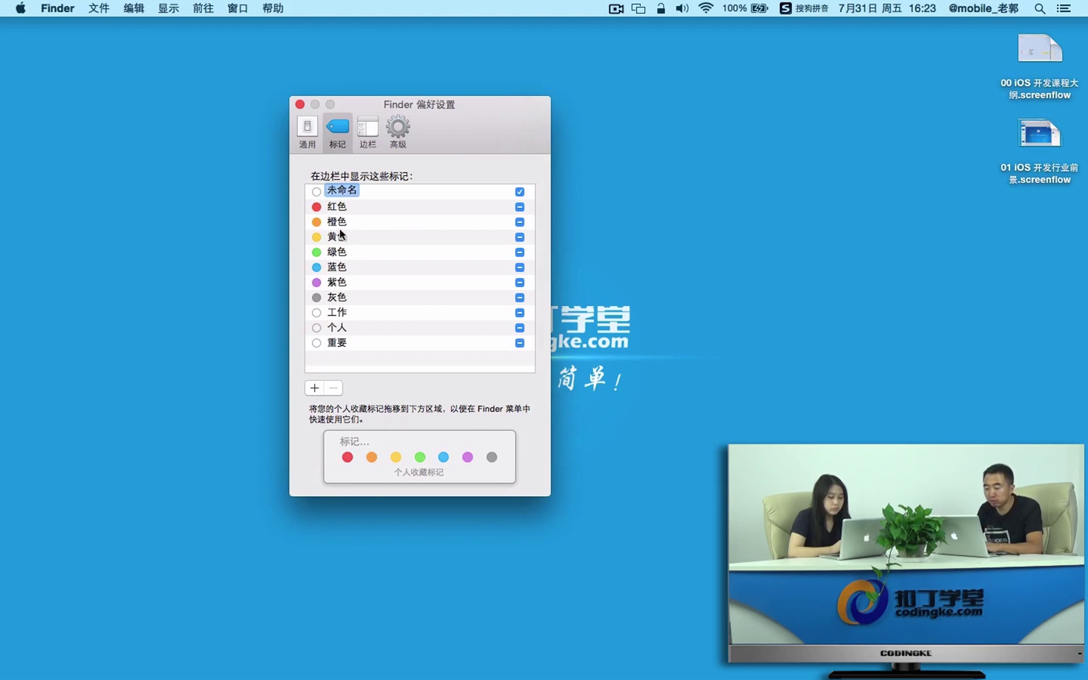
{"action": "left_click", "coordinate": [313, 192]}
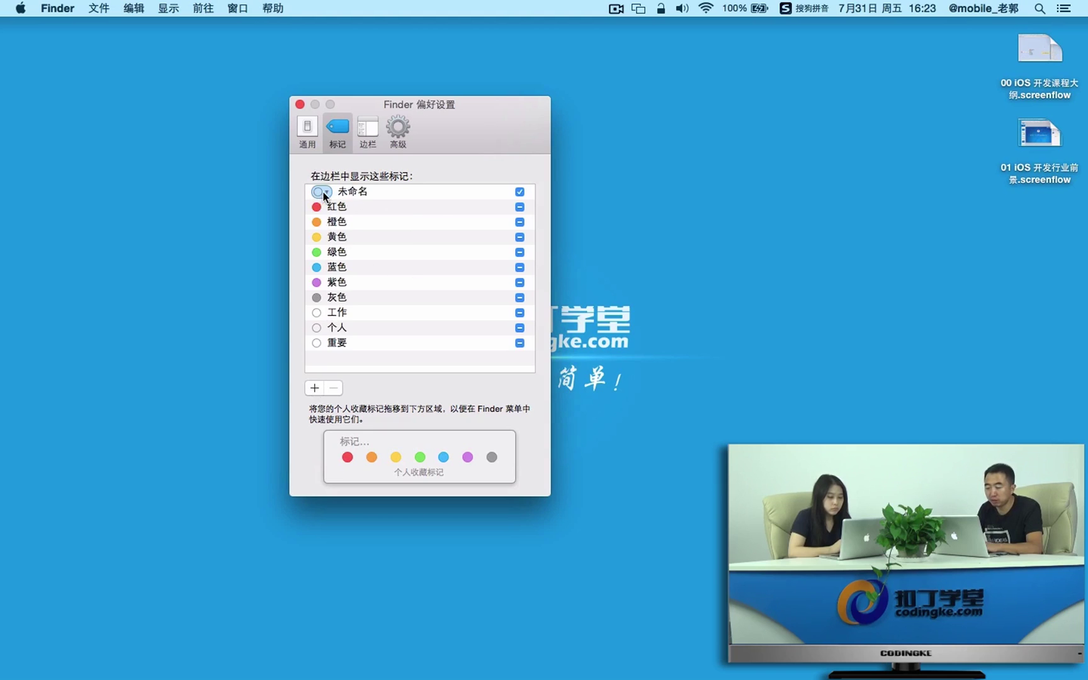
{"action": "left_click", "coordinate": [321, 192]}
{"action": "left_click", "coordinate": [446, 216]}
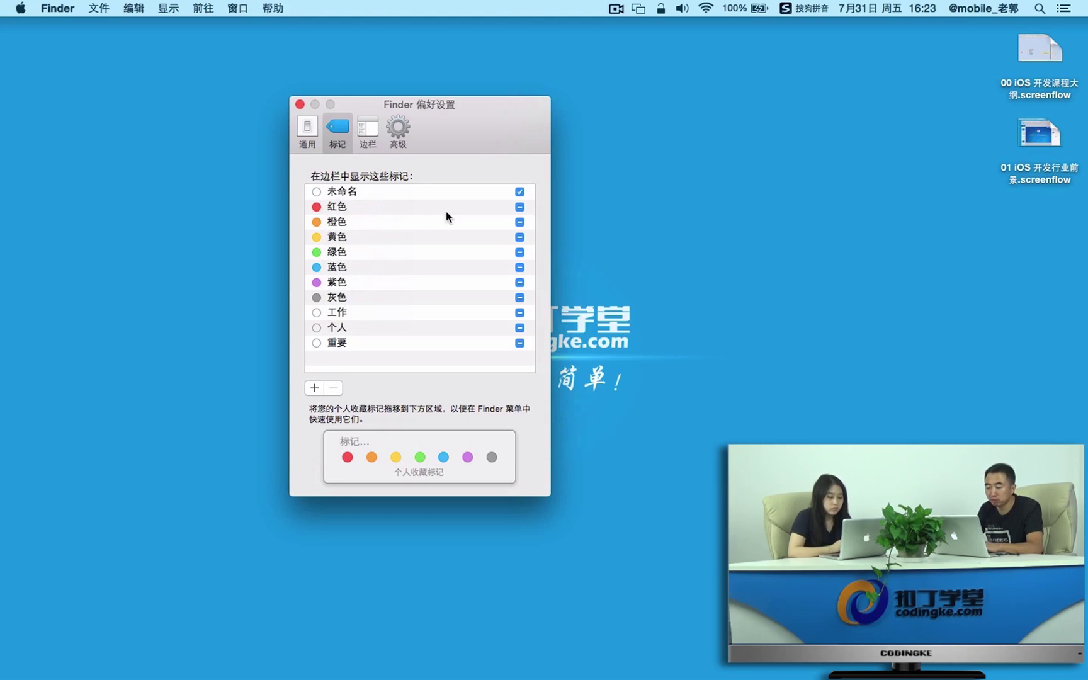
{"action": "left_click", "coordinate": [383, 201]}
{"action": "left_click", "coordinate": [375, 189]}
Show the sidebar preferences and arrange them side by side with a newly opened Finder window.
{"action": "left_click", "coordinate": [367, 136]}
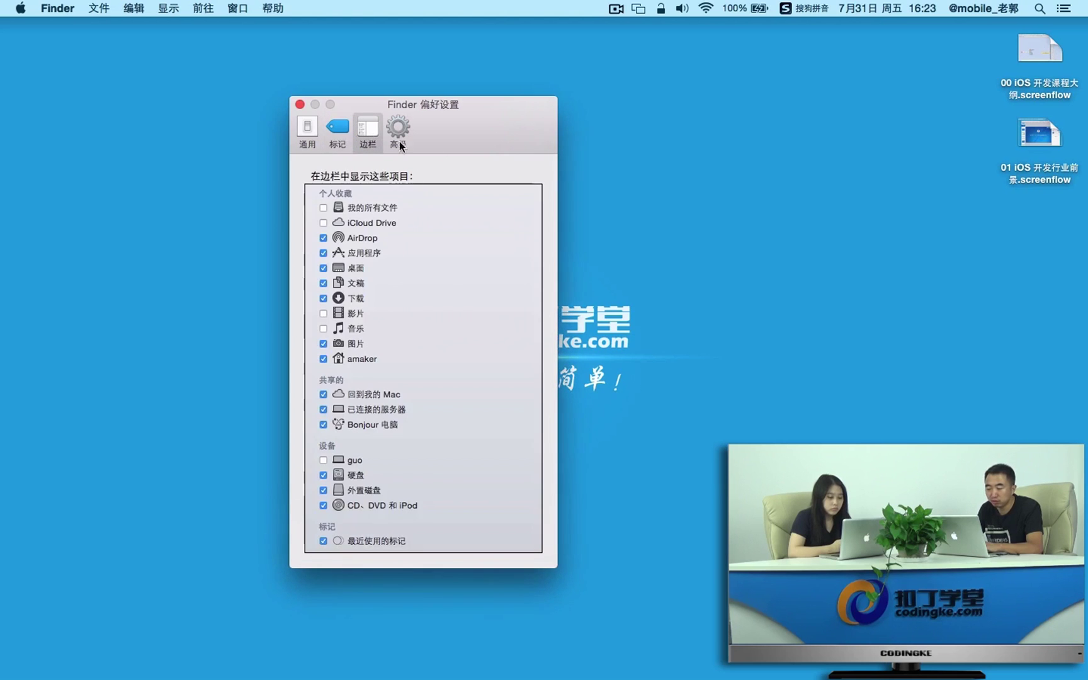
{"action": "left_click_drag", "start_coordinate": [486, 131], "coordinate": [407, 96]}
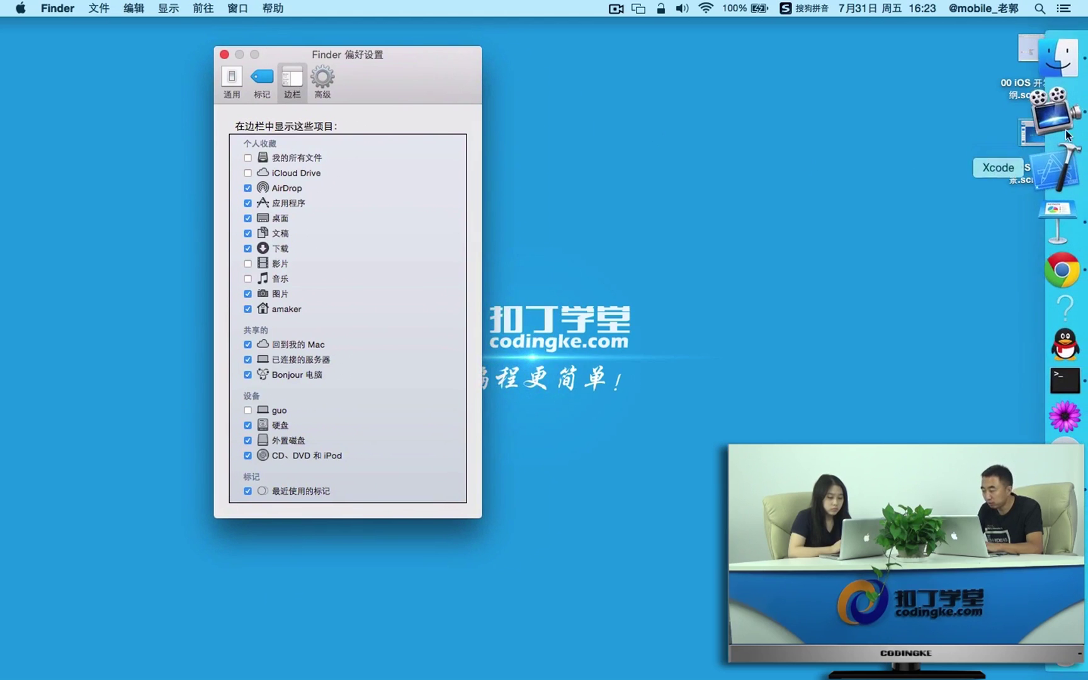
{"action": "left_click", "coordinate": [1062, 81]}
{"action": "left_click_drag", "start_coordinate": [256, 95], "coordinate": [583, 73]}
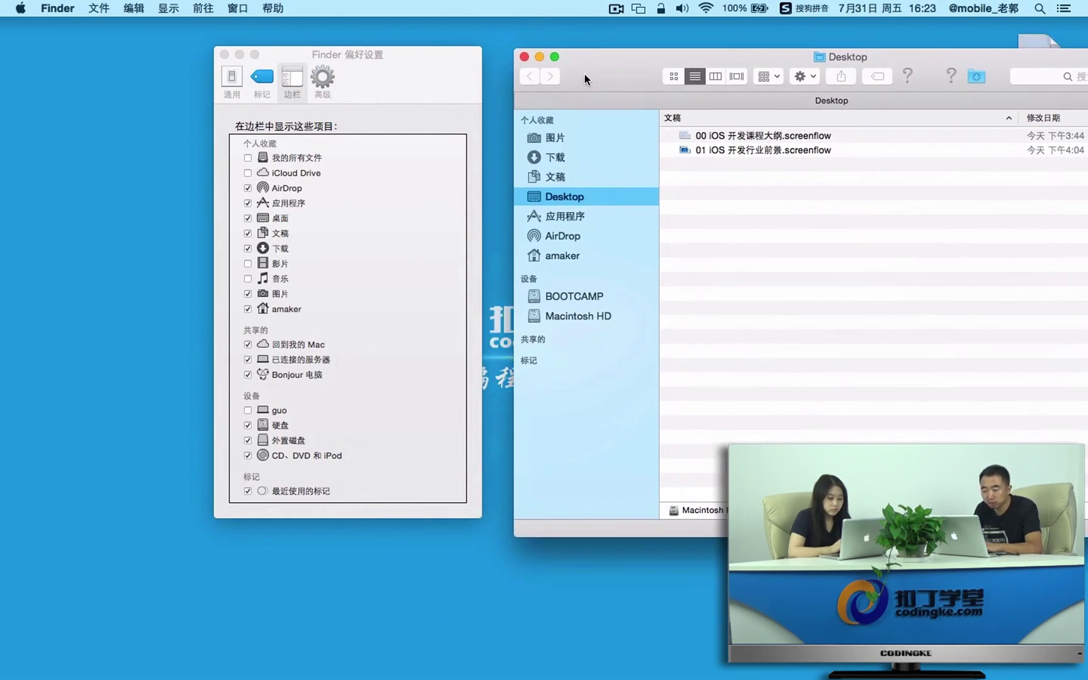
{"action": "left_click_drag", "start_coordinate": [420, 59], "coordinate": [342, 73]}
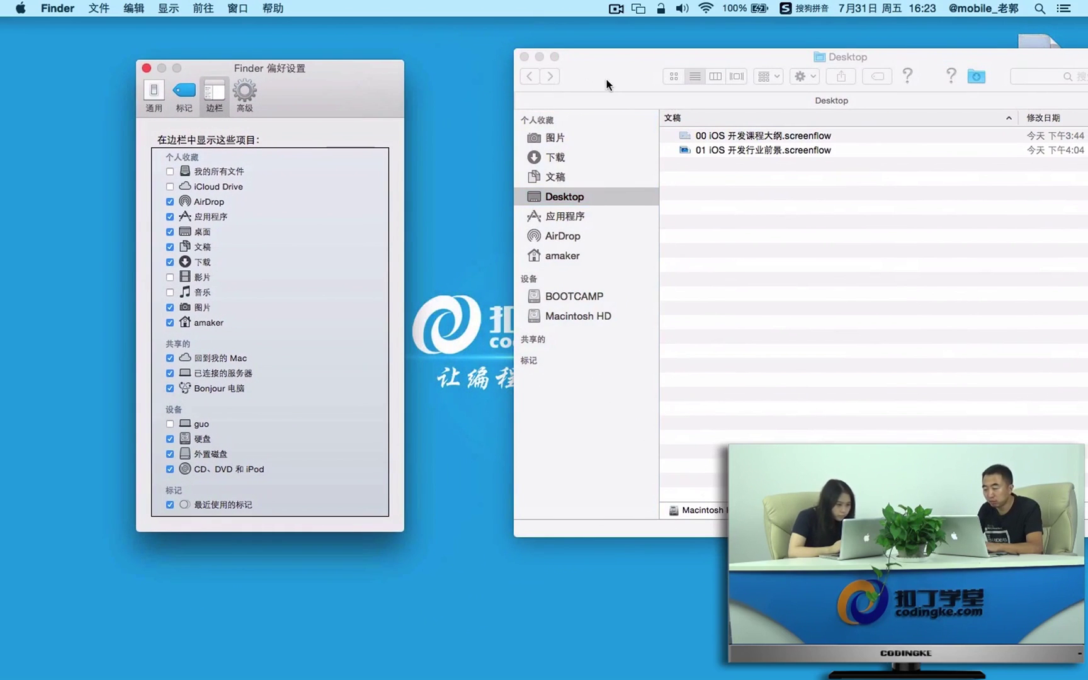
{"action": "left_click_drag", "start_coordinate": [606, 79], "coordinate": [547, 93]}
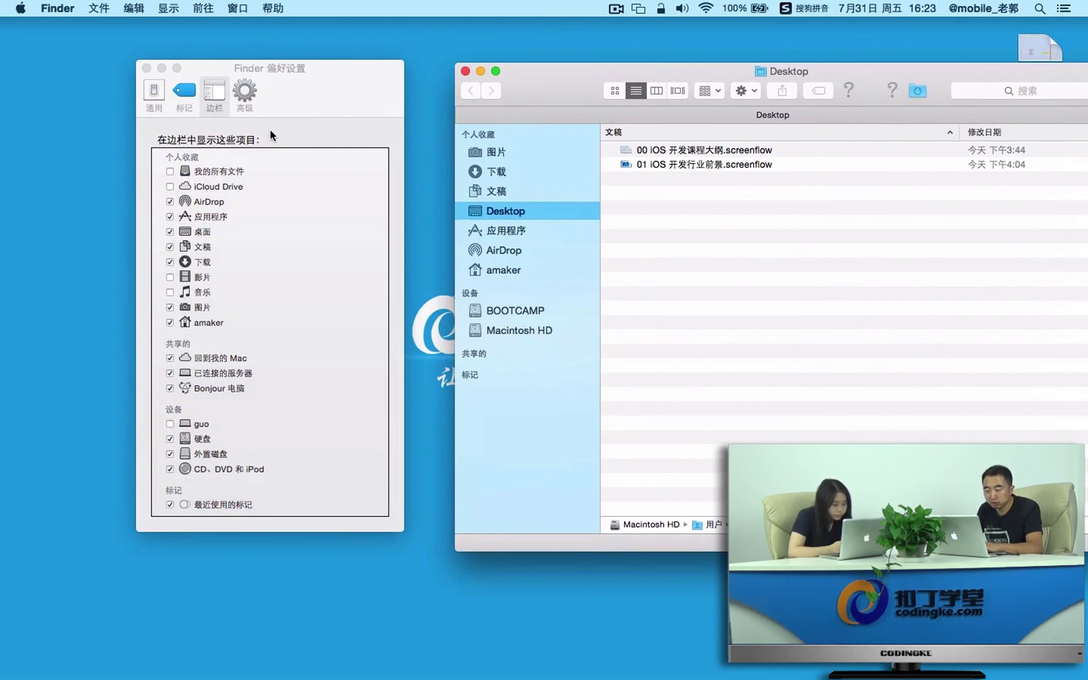
{"action": "left_click", "coordinate": [340, 96]}
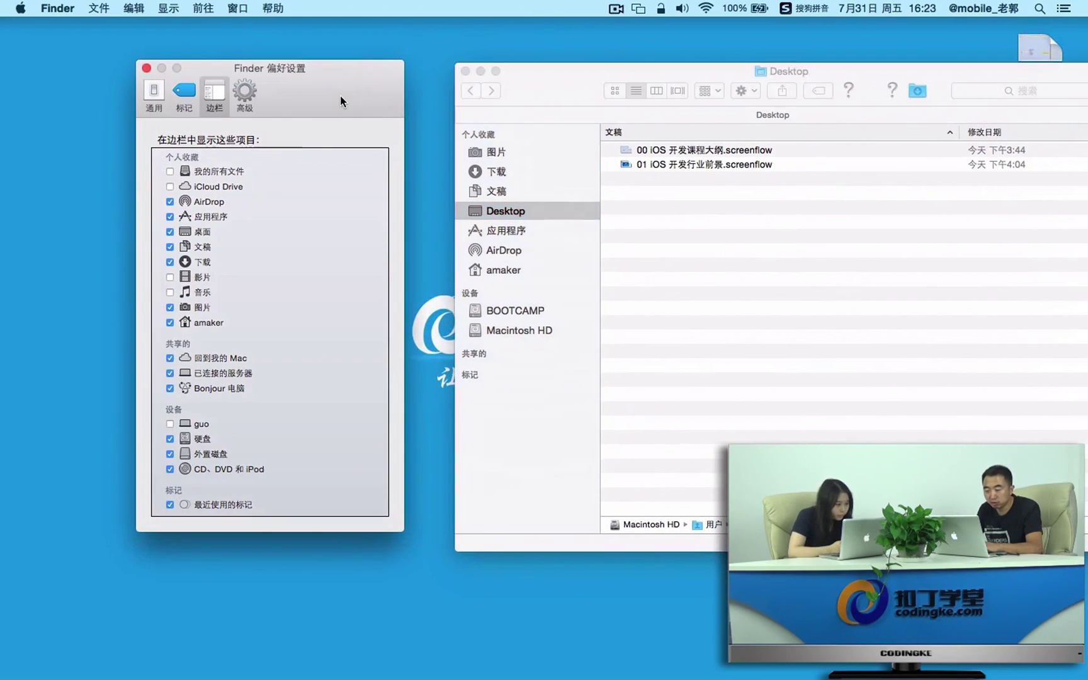
Add 我的所有文件 to the Finder sidebar and view its contents in the Finder window.
{"action": "left_click", "coordinate": [170, 170]}
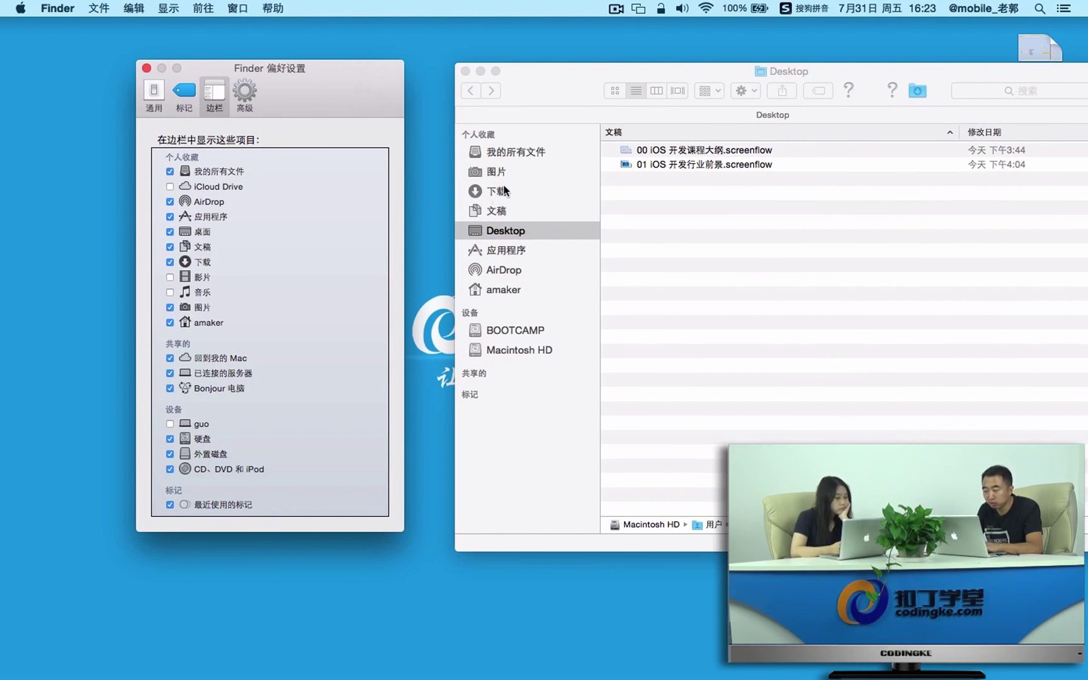
{"action": "left_click", "coordinate": [524, 150]}
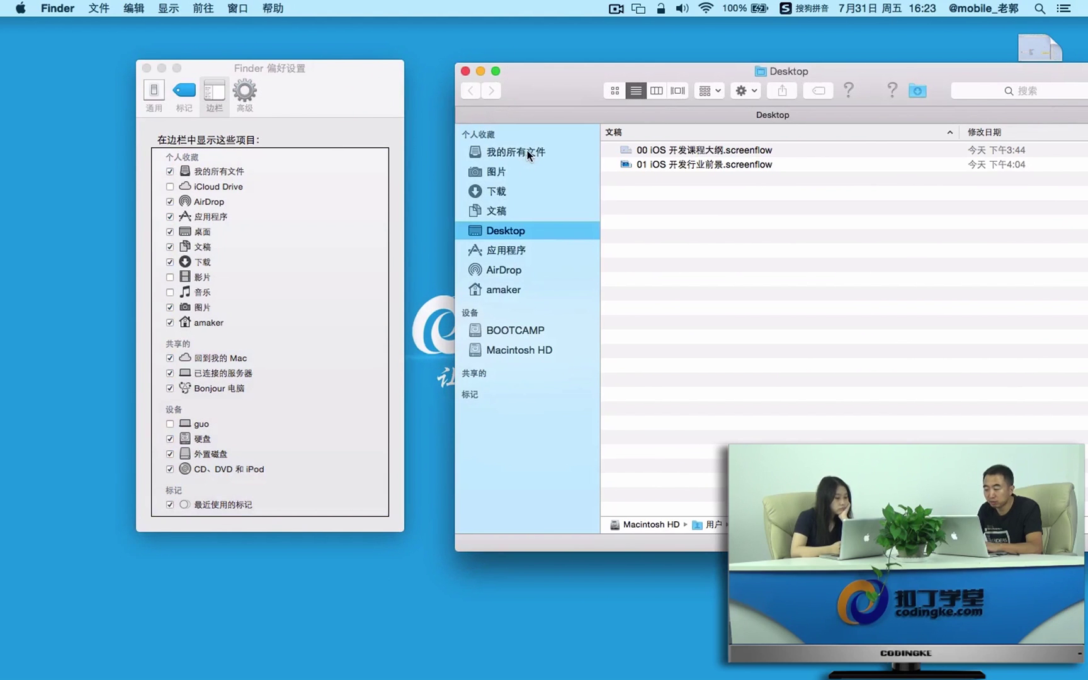
{"action": "left_click", "coordinate": [527, 151]}
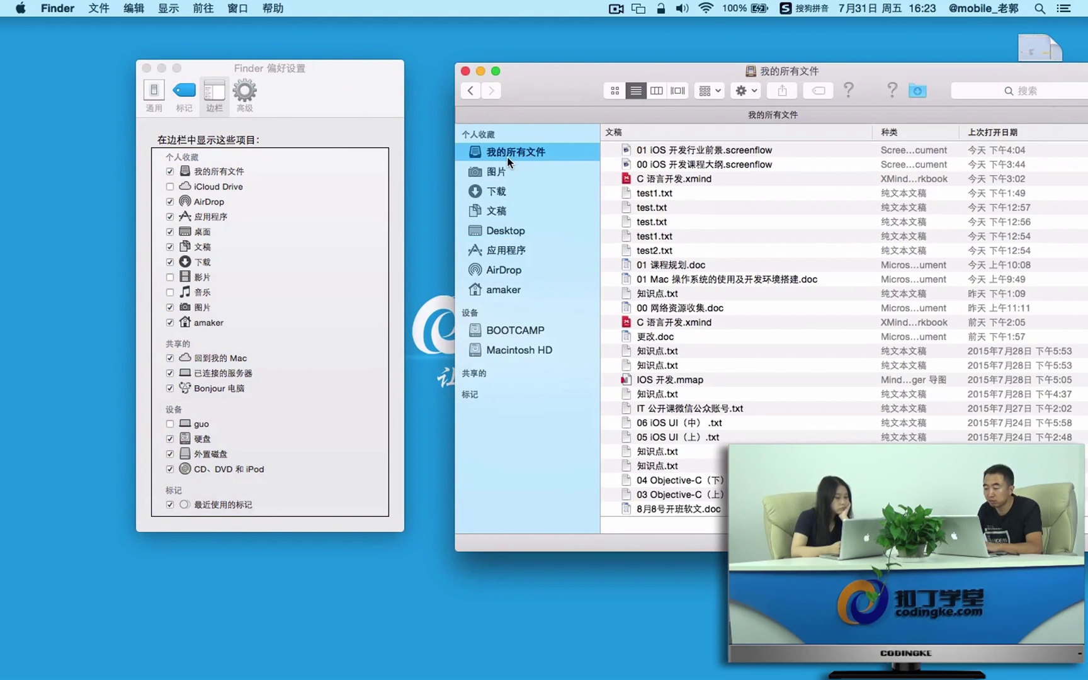
Remove 我的所有文件, 图片 and the user's home folder from the Finder sidebar.
{"action": "left_click", "coordinate": [170, 172]}
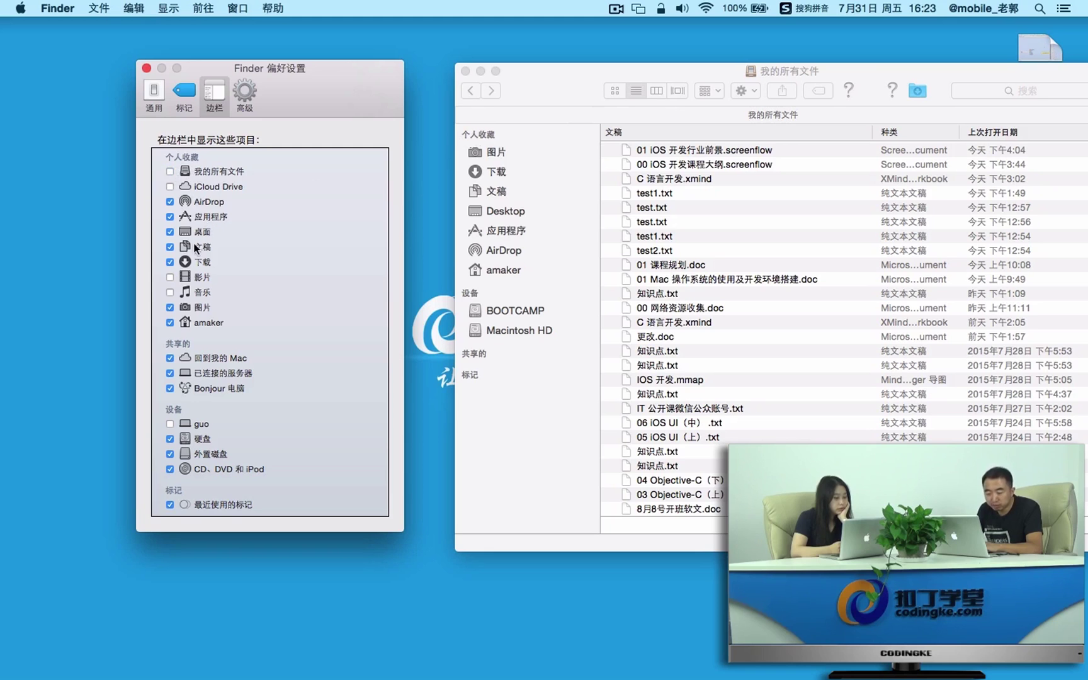
{"action": "left_click", "coordinate": [169, 308]}
{"action": "left_click", "coordinate": [170, 323]}
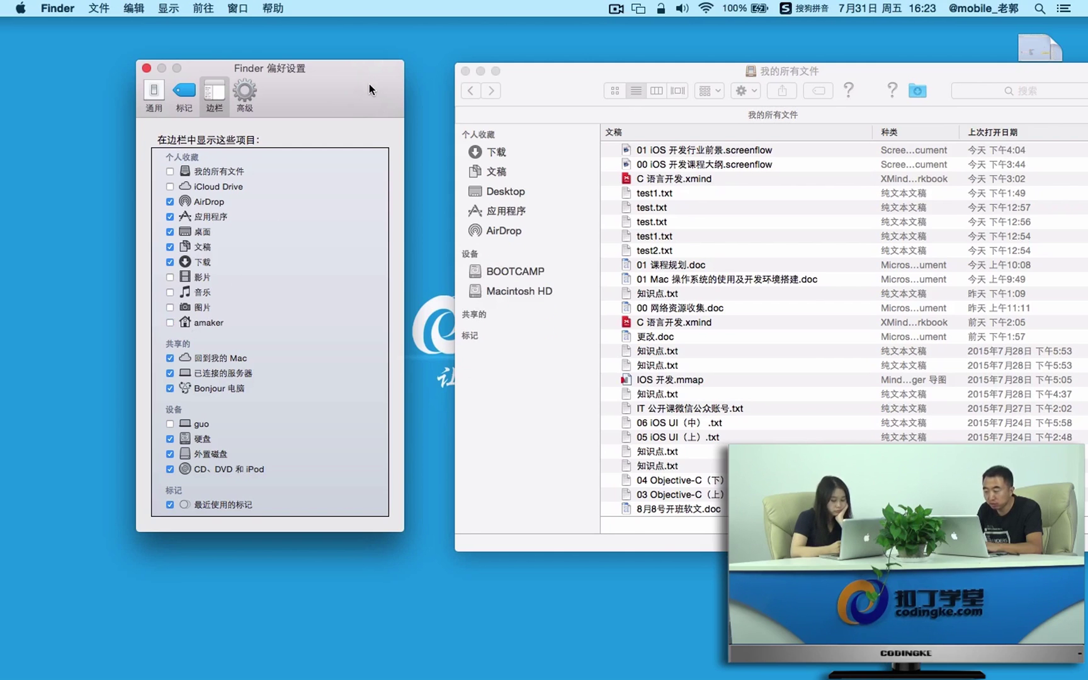
Reposition the preferences and Finder windows side by side, and return the Finder window to the Desktop folder.
{"action": "left_click_drag", "start_coordinate": [369, 84], "coordinate": [345, 81]}
{"action": "left_click_drag", "start_coordinate": [583, 77], "coordinate": [514, 87]}
{"action": "left_click", "coordinate": [447, 96]}
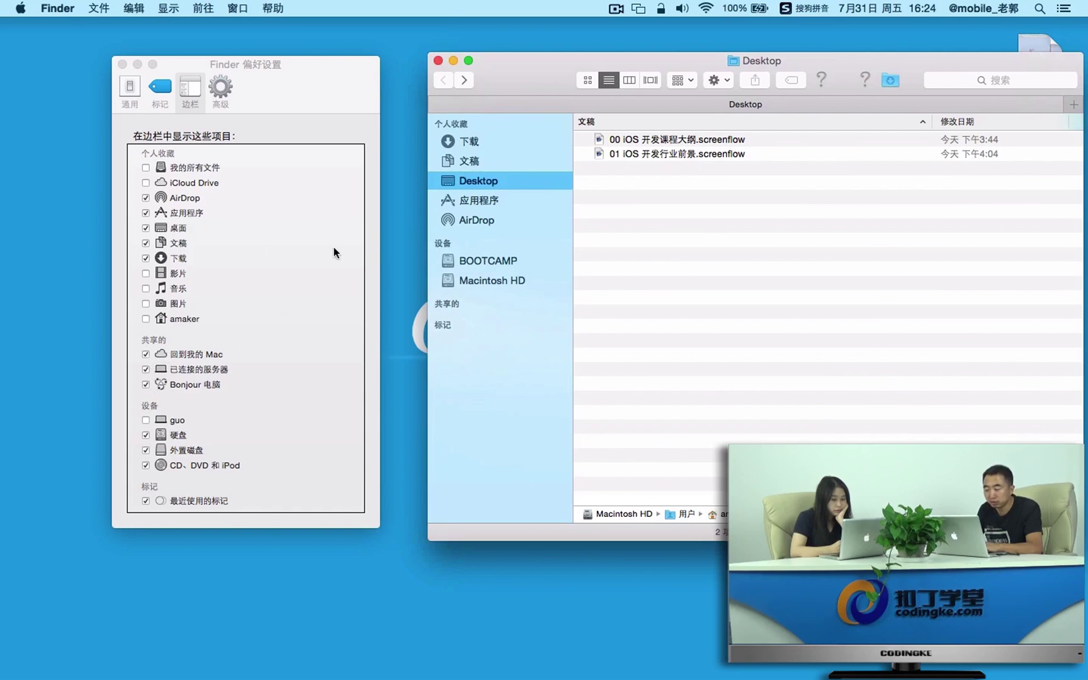
{"action": "left_click_drag", "start_coordinate": [508, 78], "coordinate": [502, 77]}
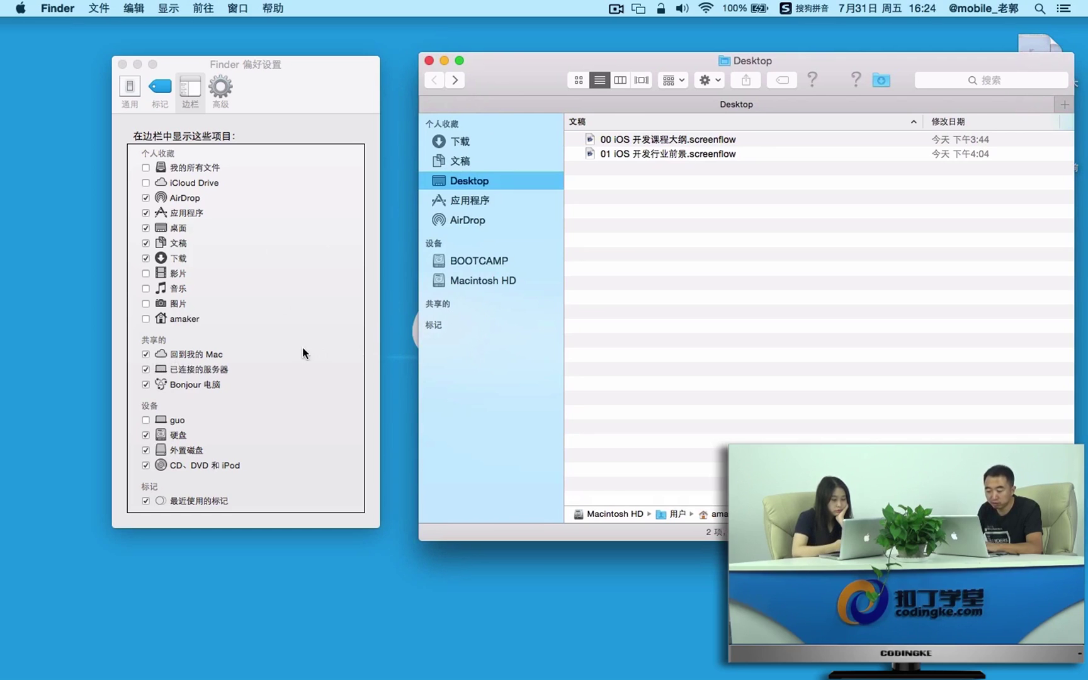
Toggle 硬盘 off and back on among the sidebar's device items.
{"action": "left_click", "coordinate": [146, 435]}
{"action": "left_click", "coordinate": [146, 435]}
{"action": "left_click", "coordinate": [146, 435]}
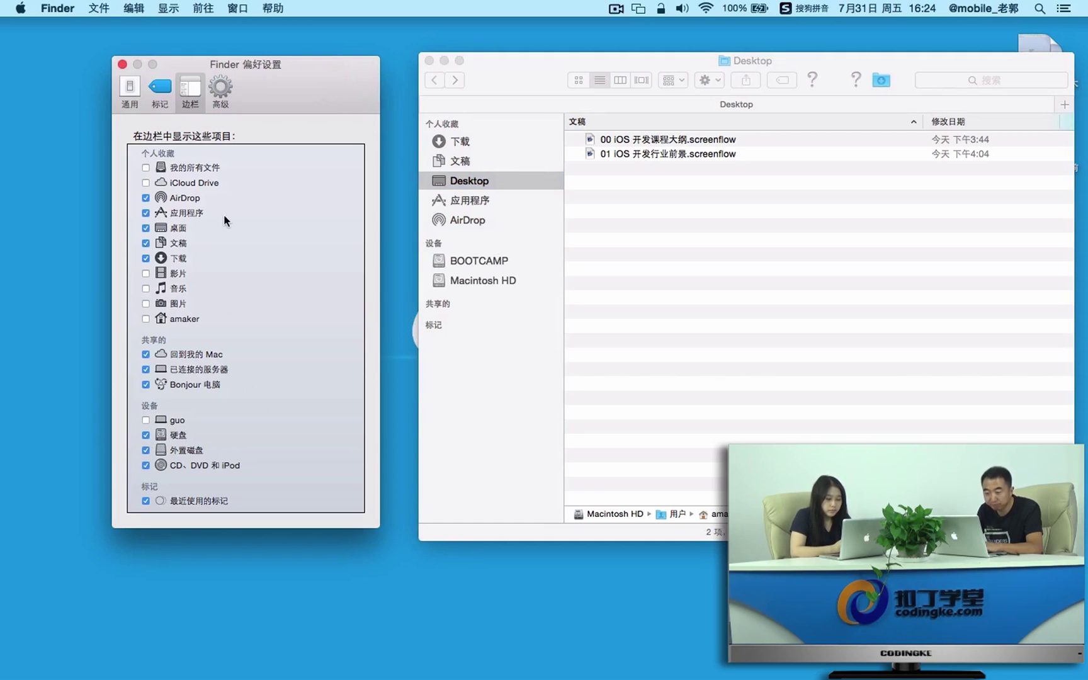
Review Finder's advanced preferences for file extensions, warnings, trash and search, and close the preferences window.
{"action": "left_click", "coordinate": [215, 101]}
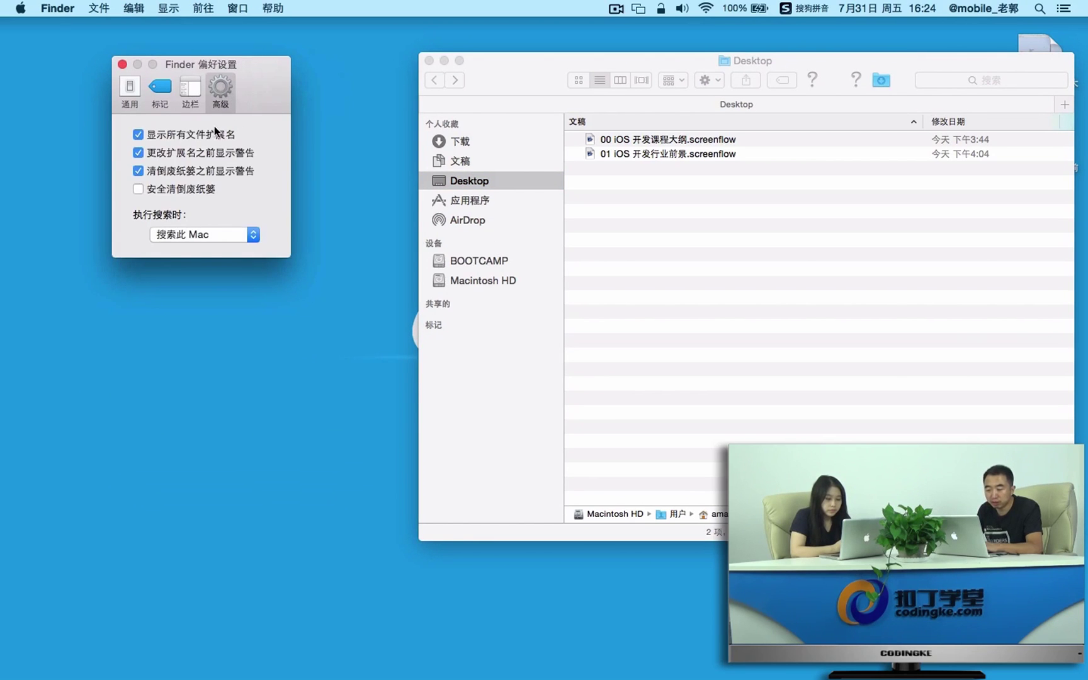
{"action": "left_click_drag", "start_coordinate": [258, 82], "coordinate": [286, 93]}
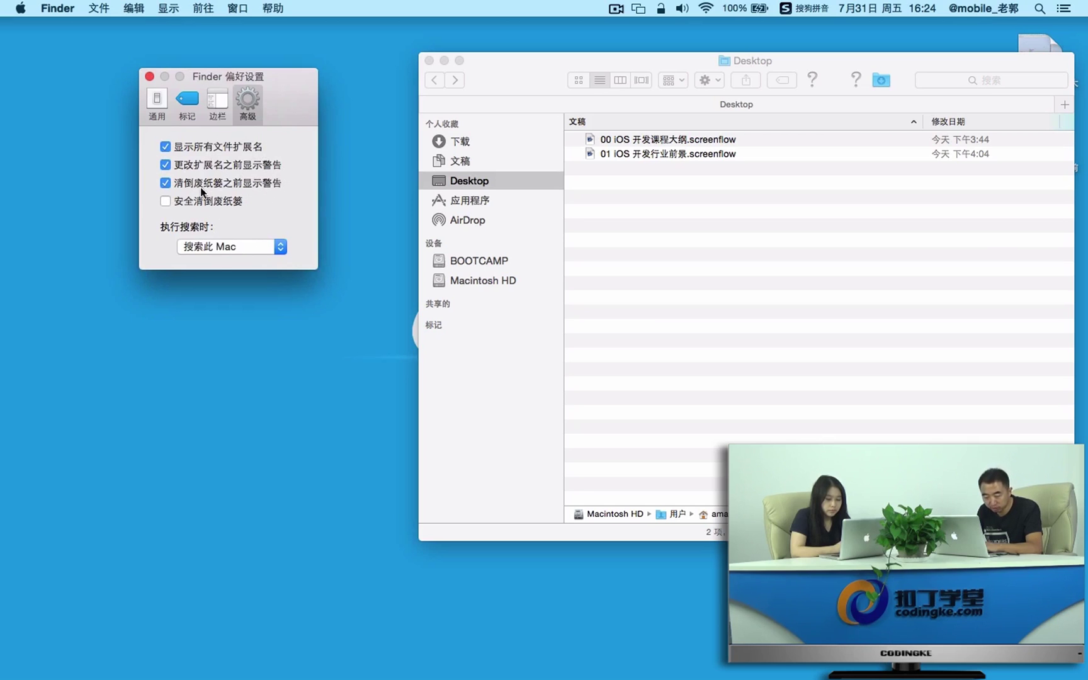
{"action": "left_click", "coordinate": [150, 76]}
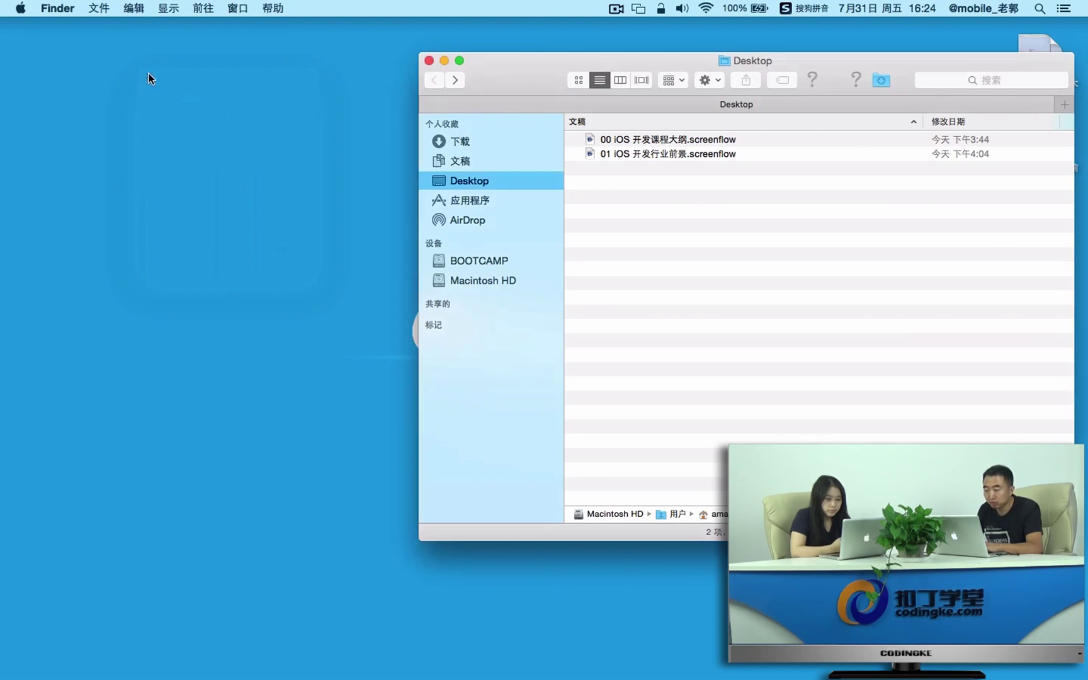
Reopen Finder's preferences, review the general and sidebar settings, close them, and reposition the Finder window.
{"action": "left_click_drag", "start_coordinate": [482, 62], "coordinate": [402, 63]}
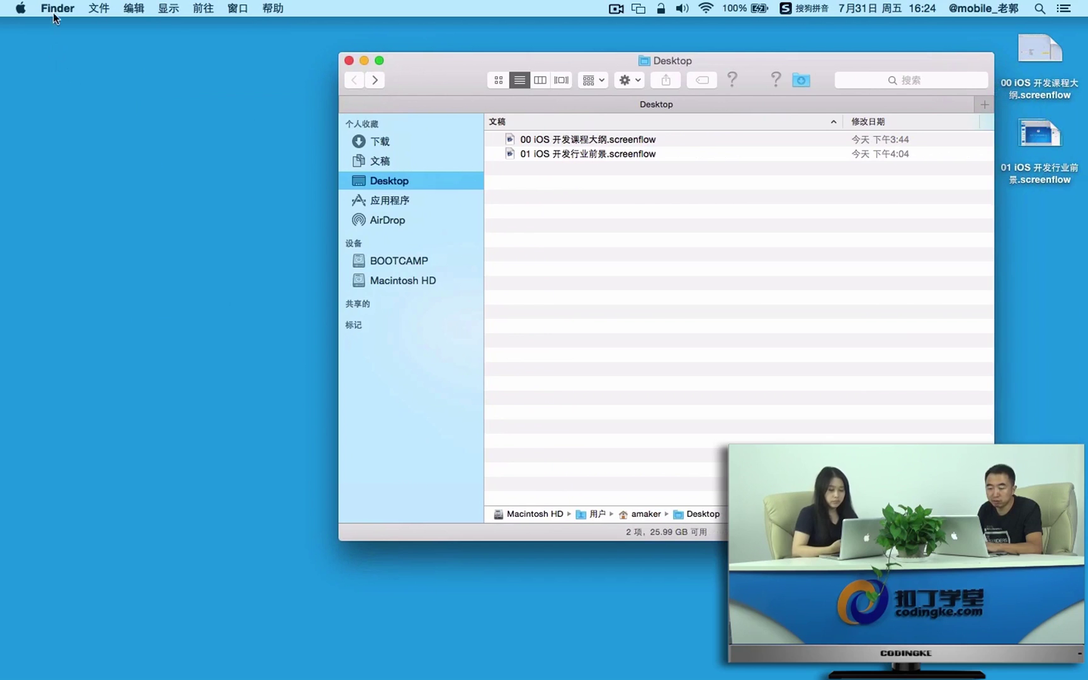
{"action": "left_click", "coordinate": [54, 10]}
{"action": "left_click", "coordinate": [79, 53]}
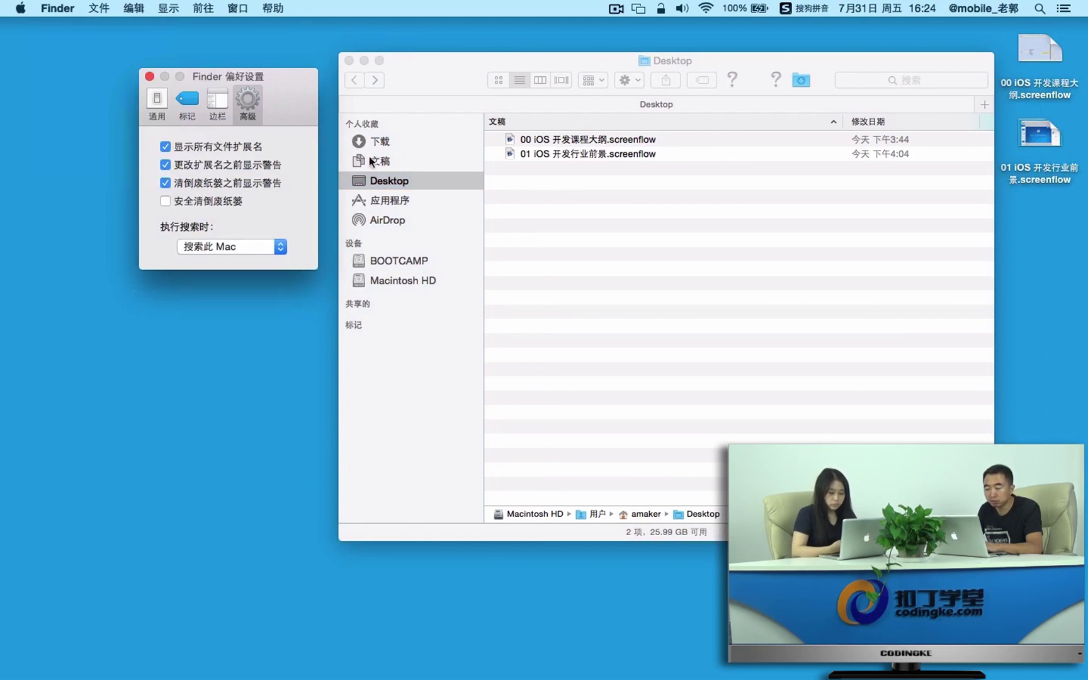
{"action": "left_click", "coordinate": [162, 102]}
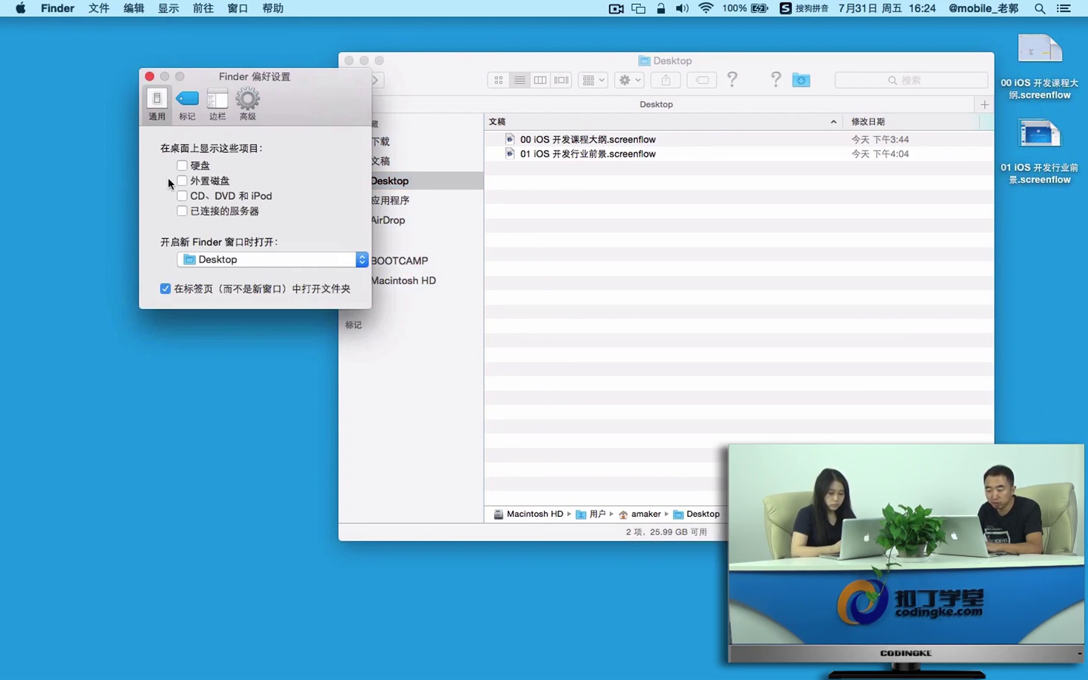
{"action": "left_click_drag", "start_coordinate": [303, 117], "coordinate": [291, 155]}
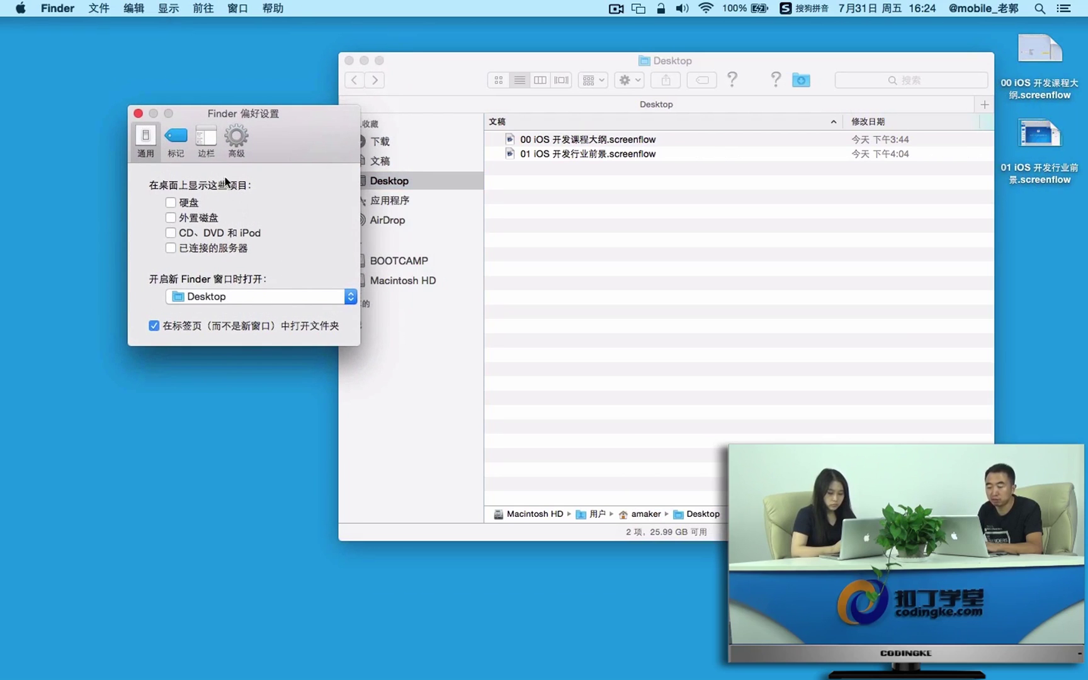
{"action": "left_click", "coordinate": [206, 141]}
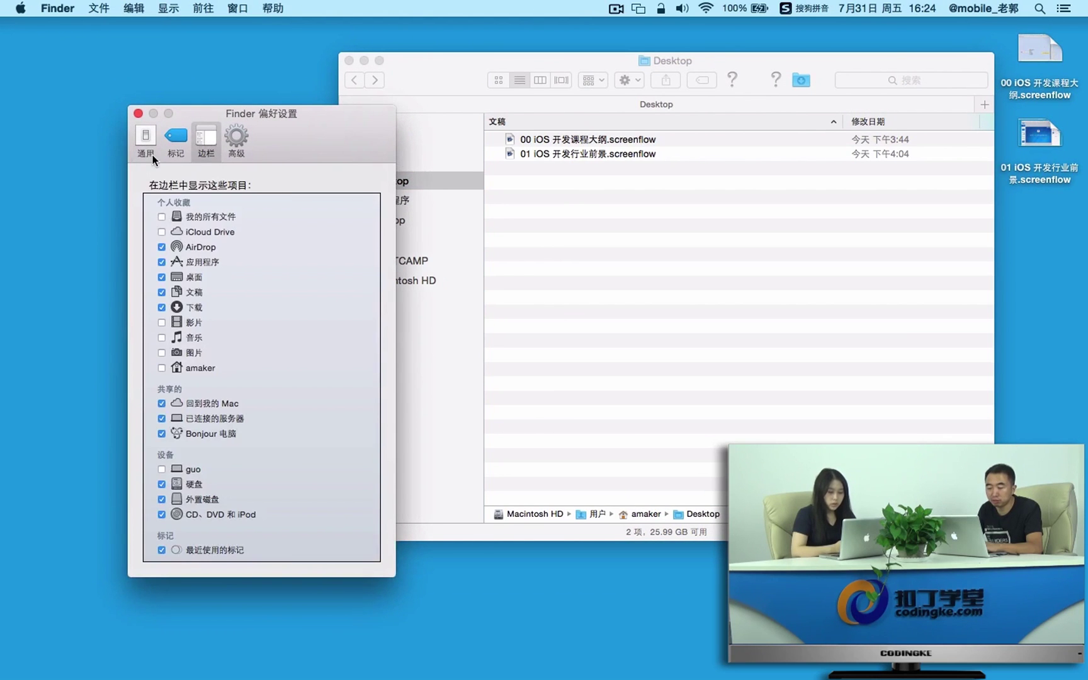
{"action": "left_click", "coordinate": [139, 114]}
{"action": "left_click_drag", "start_coordinate": [430, 77], "coordinate": [313, 79]}
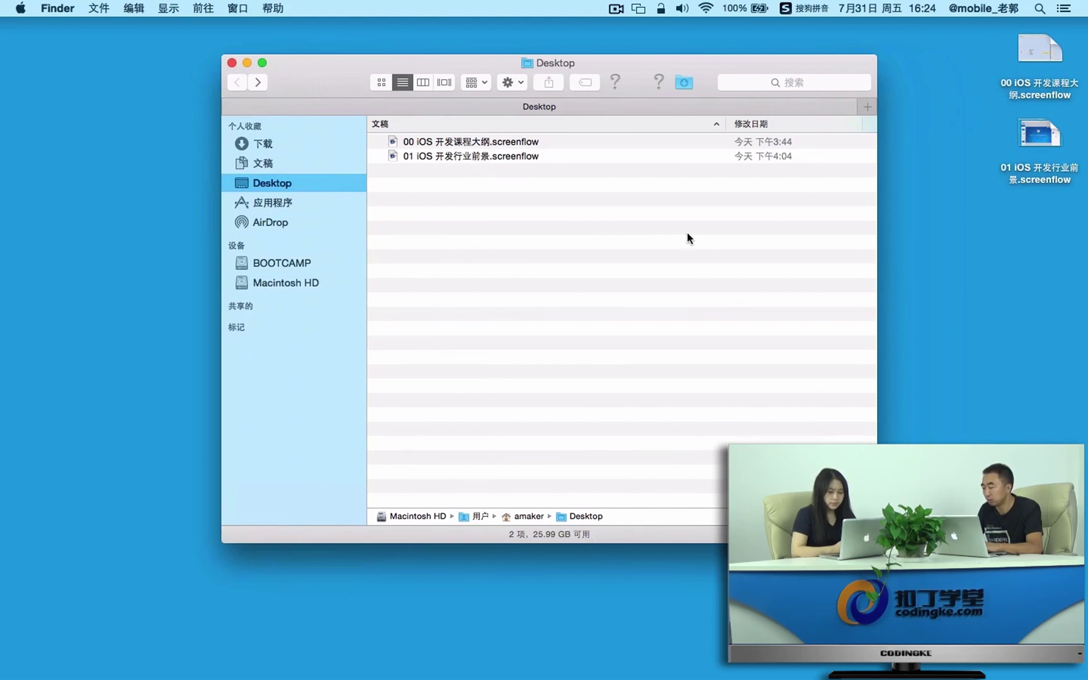
Switch to Keynote, review the Finder slide's outline up to the point on file browsing modes, and minimize the presentation.
{"action": "mouse_move", "coordinate": [1078, 296]}
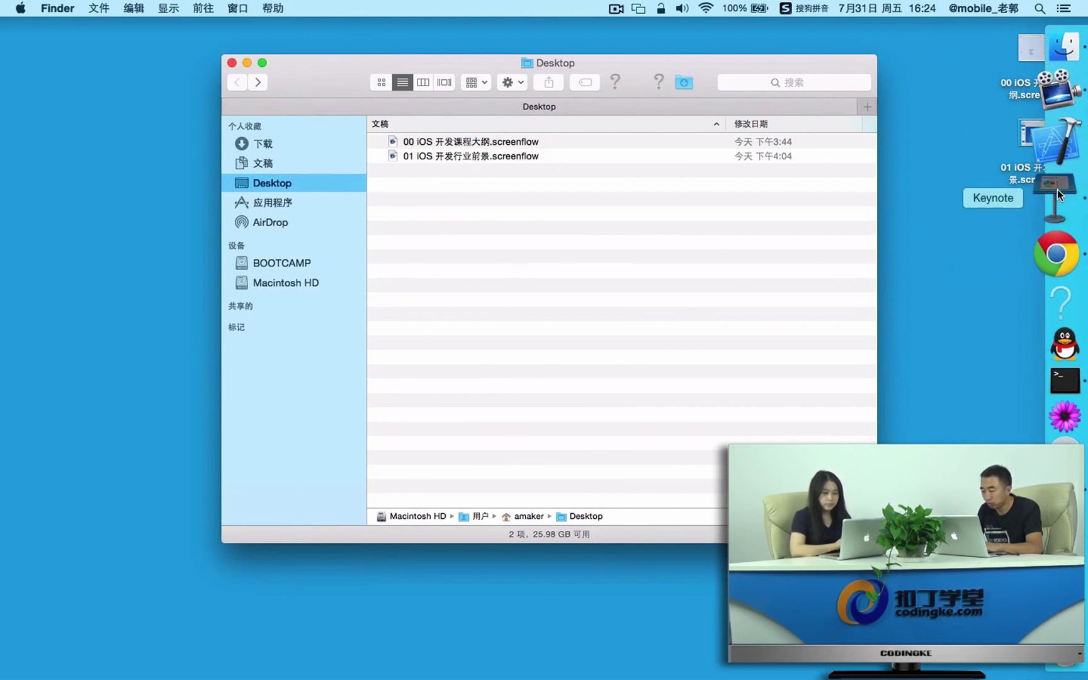
{"action": "left_click", "coordinate": [1057, 190]}
{"action": "left_click", "coordinate": [366, 349]}
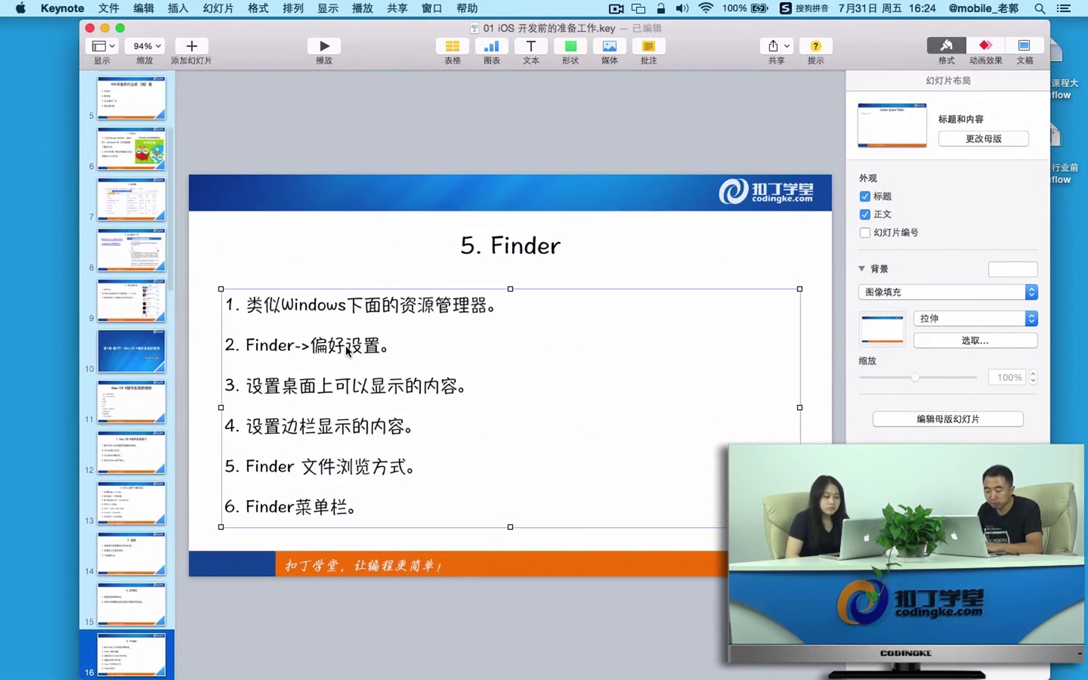
{"action": "left_click", "coordinate": [326, 376]}
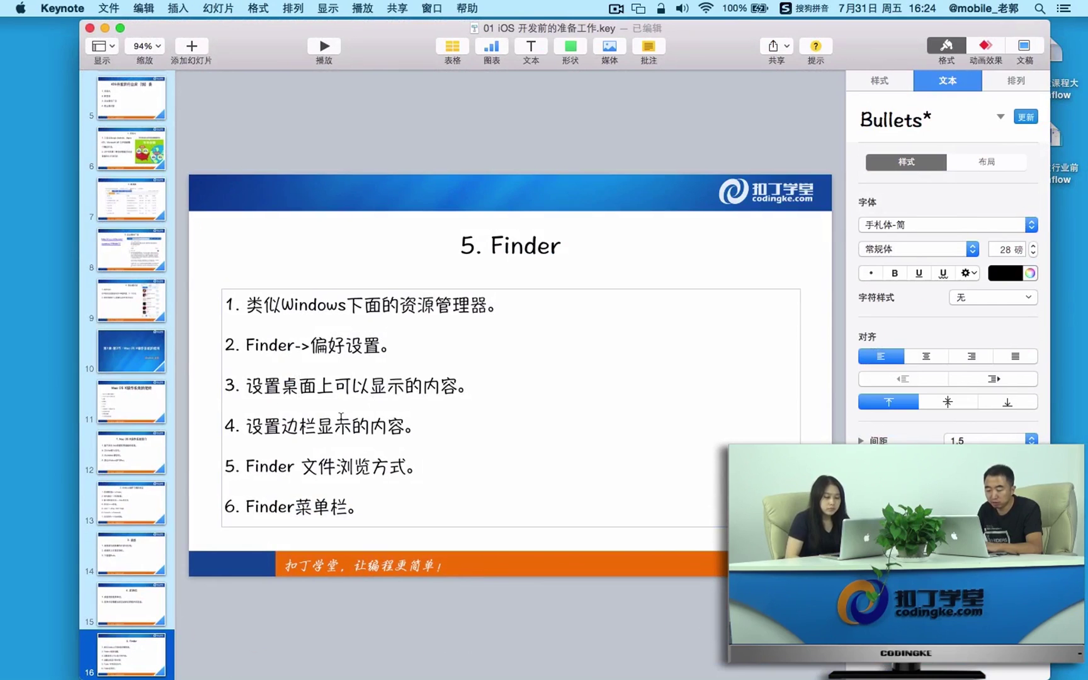
{"action": "double_click", "coordinate": [332, 467]}
{"action": "left_click", "coordinate": [372, 466]}
{"action": "double_click", "coordinate": [358, 466]}
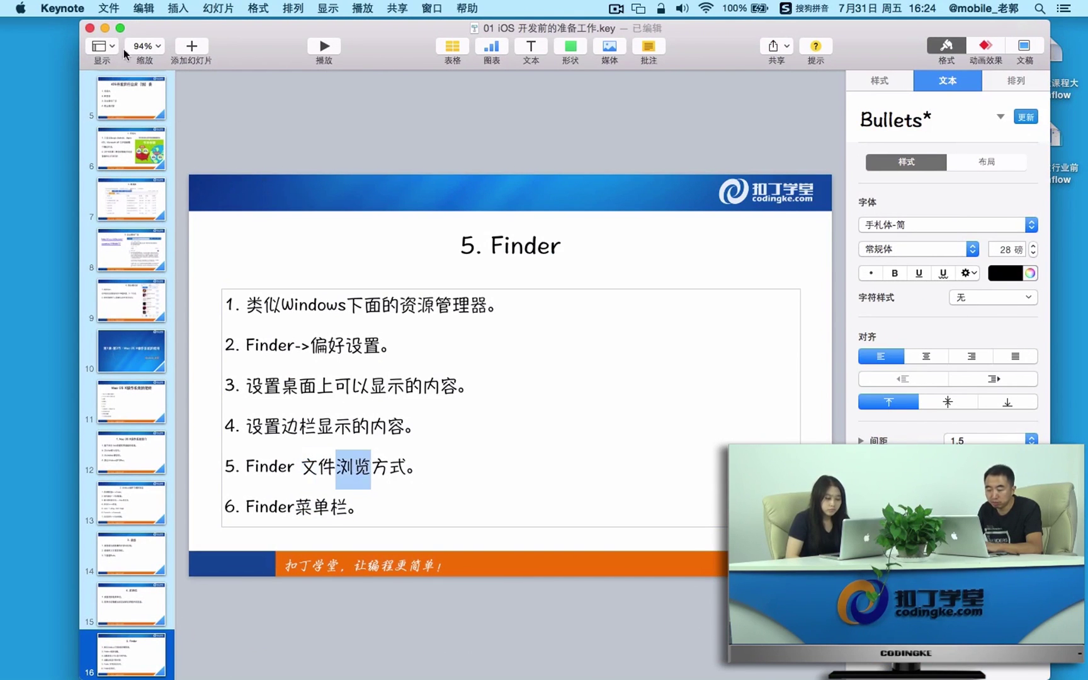
{"action": "left_click", "coordinate": [105, 27]}
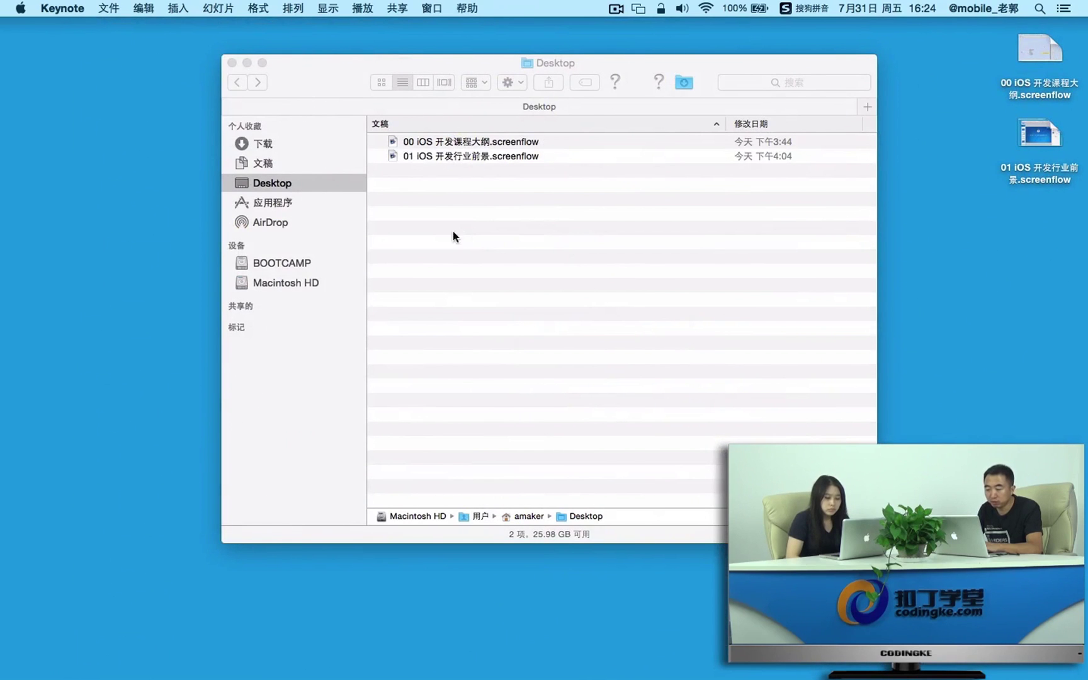
Open the 01 Coding 学堂 folder inside 文稿 in Finder, then enlarge and reposition the window.
{"action": "left_click", "coordinate": [280, 164]}
{"action": "left_click", "coordinate": [283, 163]}
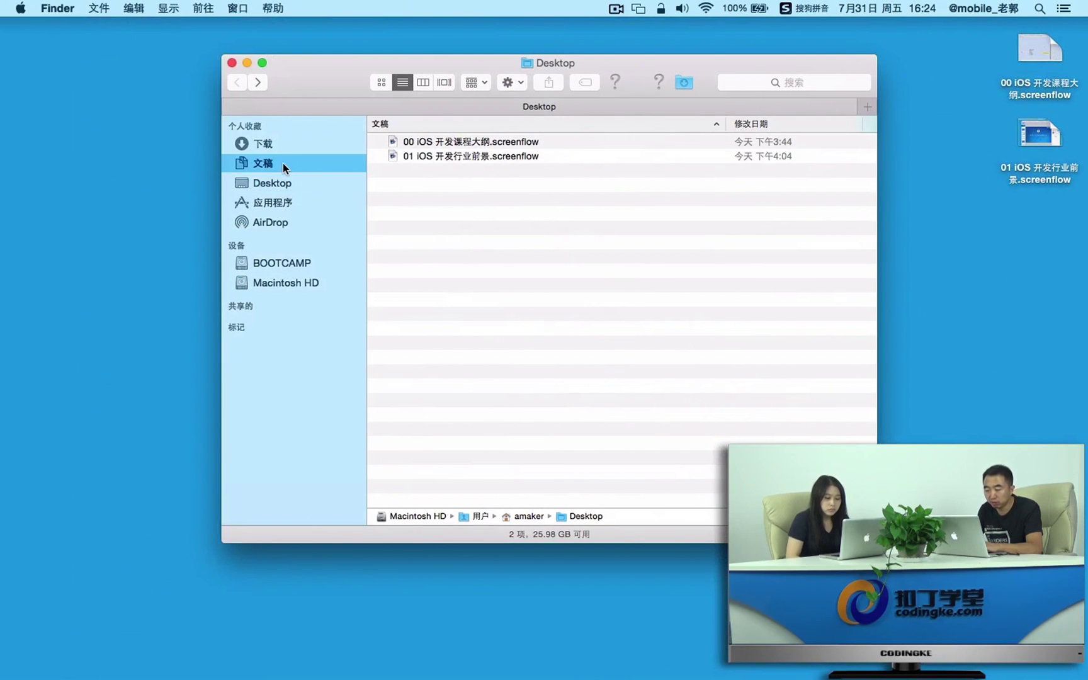
{"action": "double_click", "coordinate": [452, 144]}
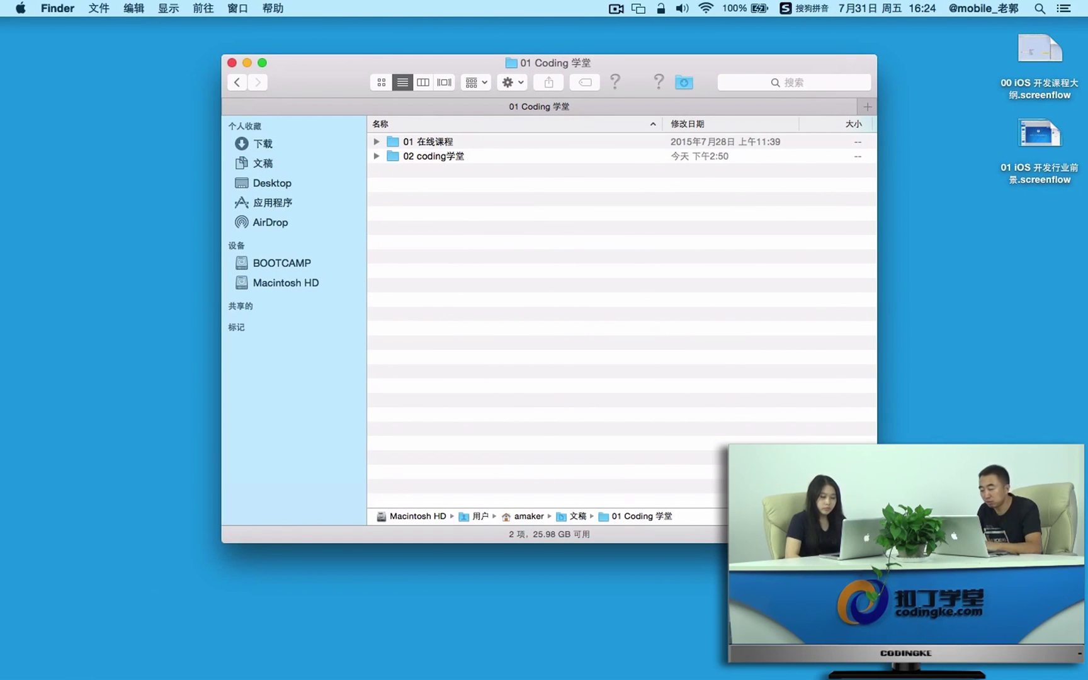
{"action": "left_click_drag", "start_coordinate": [877, 543], "coordinate": [999, 568]}
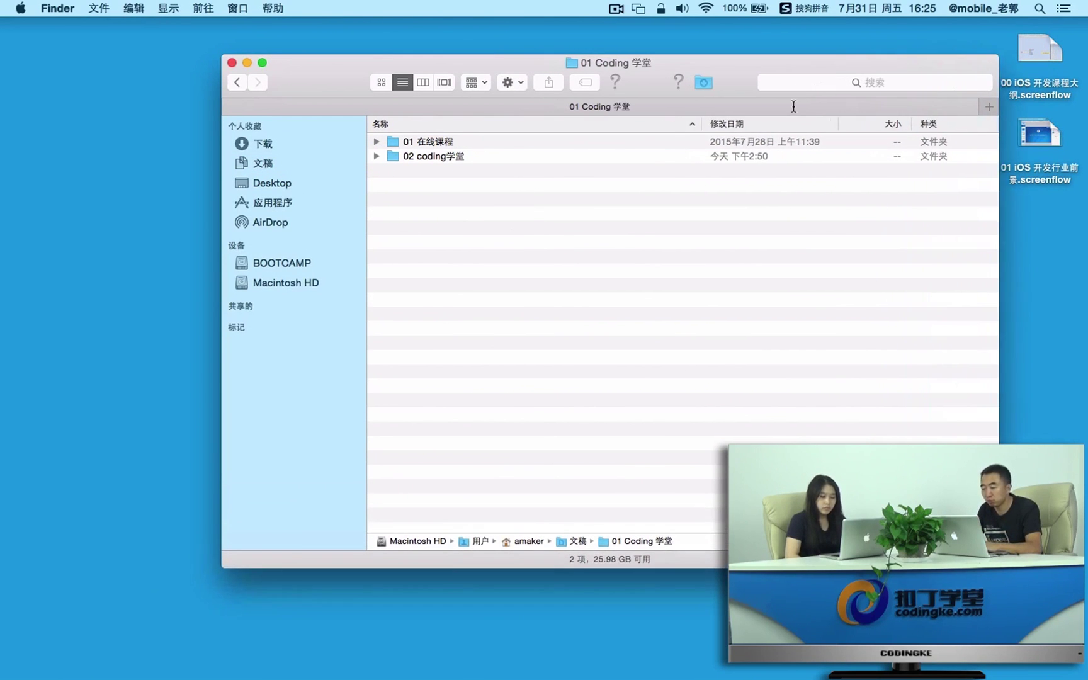
{"action": "left_click_drag", "start_coordinate": [716, 100], "coordinate": [655, 101]}
Browse in list view through 01 在线课程, 01 iOS and 01 C 语言 into 00 C语言新, down to 01 iOS 开发前的准备工作.
{"action": "double_click", "coordinate": [414, 140]}
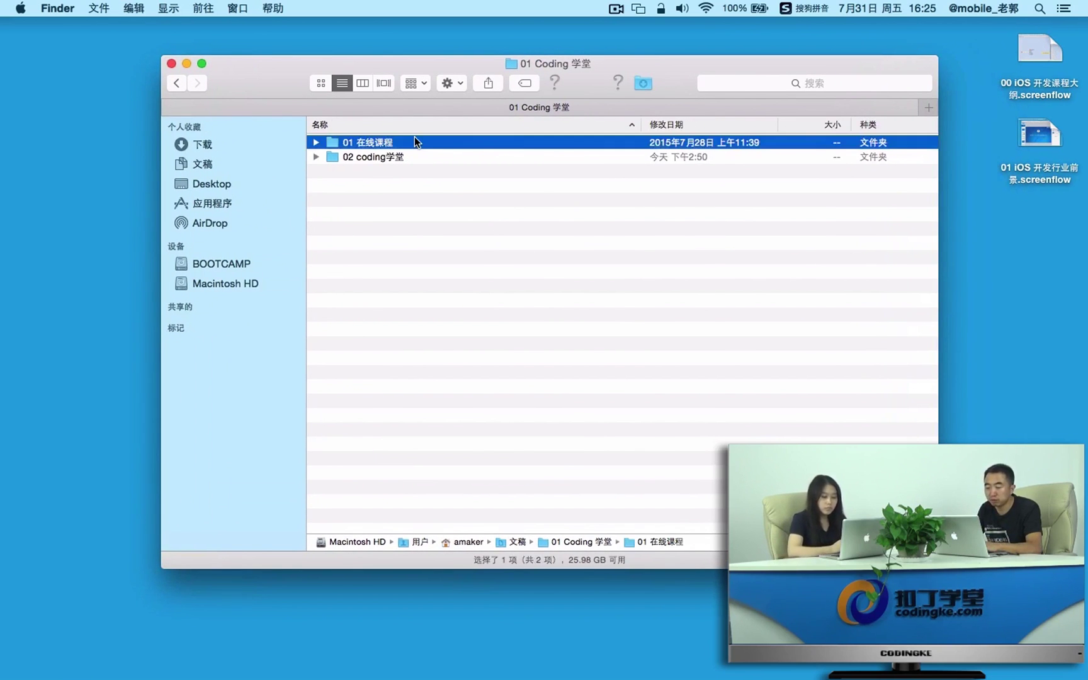
{"action": "left_click", "coordinate": [396, 142]}
{"action": "double_click", "coordinate": [396, 142]}
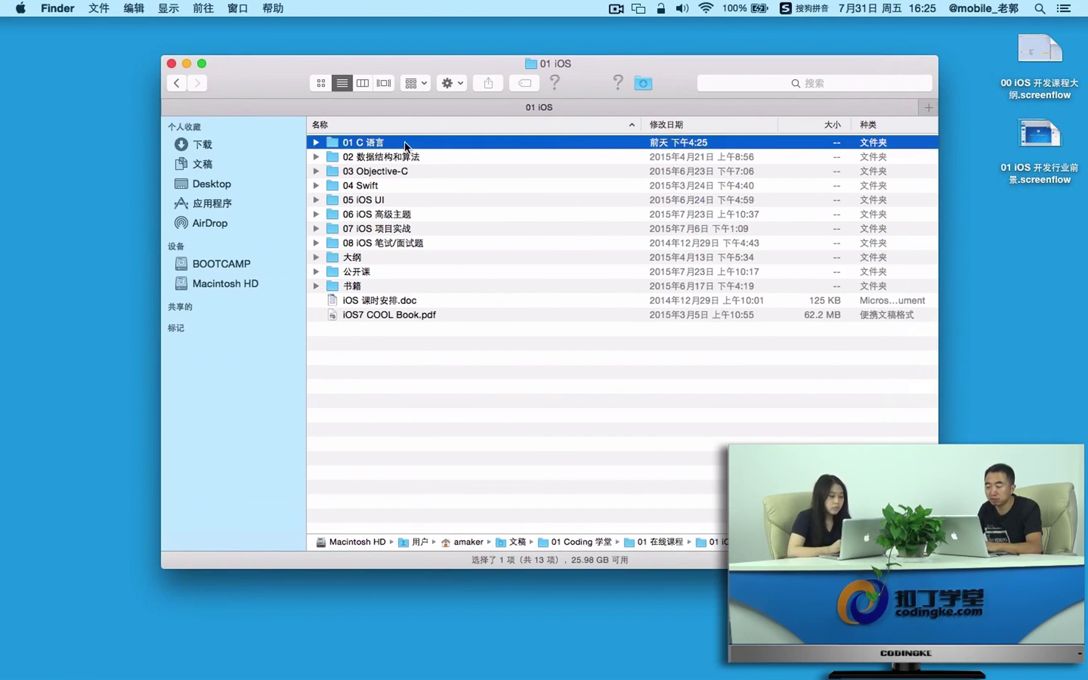
{"action": "double_click", "coordinate": [404, 142]}
{"action": "double_click", "coordinate": [415, 156]}
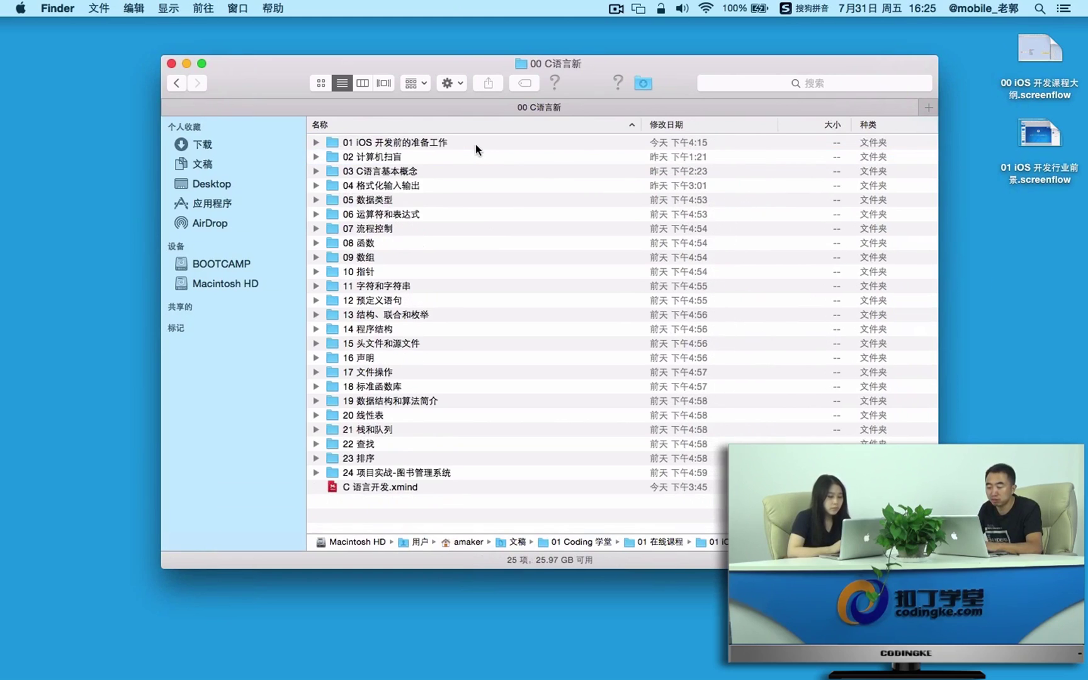
{"action": "double_click", "coordinate": [477, 144]}
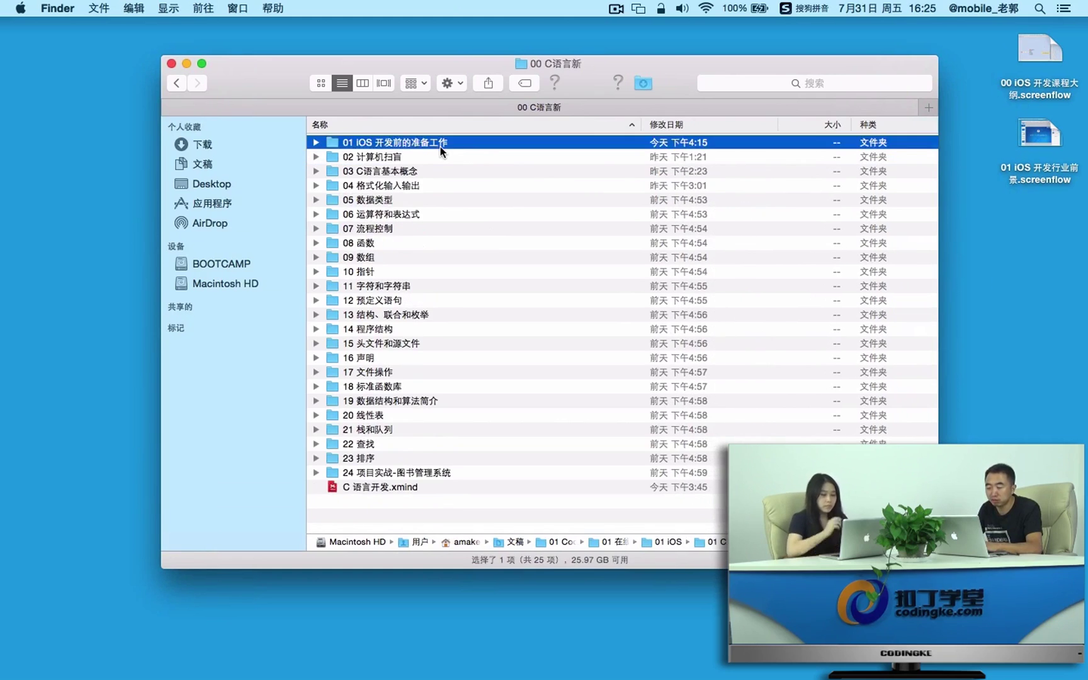
Go back through the visited folders to 01 Coding 学堂.
{"action": "left_click", "coordinate": [178, 84]}
{"action": "left_click", "coordinate": [179, 84]}
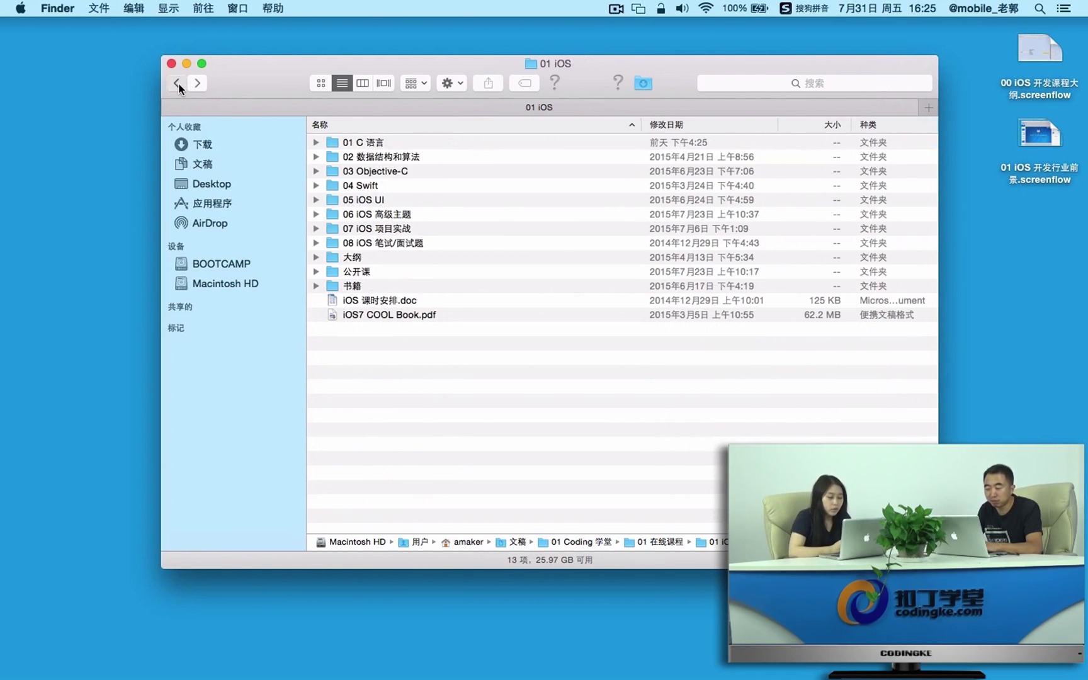
{"action": "left_click", "coordinate": [178, 84]}
{"action": "left_click", "coordinate": [178, 84]}
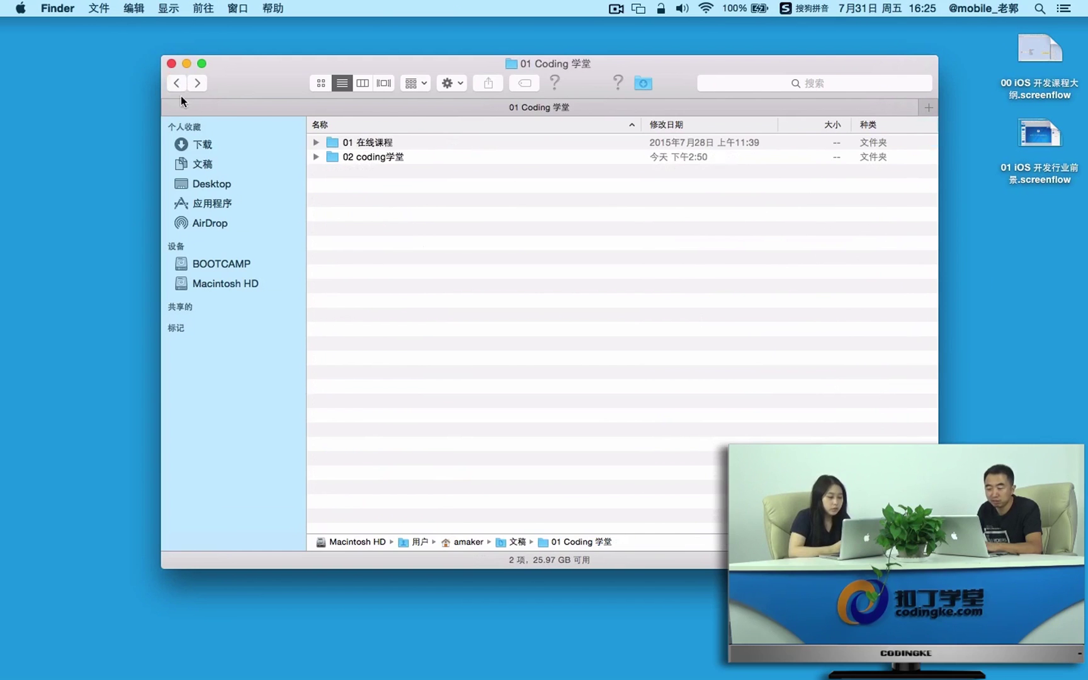
Open 01 在线课程, select the 01 iOS folder and switch Finder to column view.
{"action": "left_click", "coordinate": [379, 145]}
{"action": "double_click", "coordinate": [422, 144]}
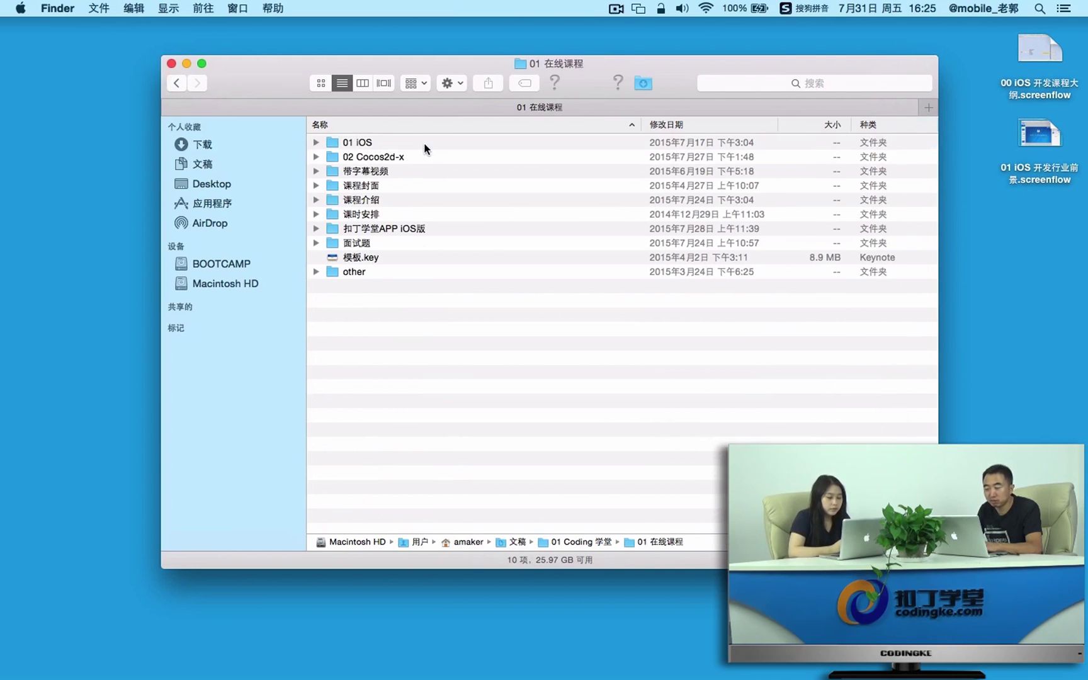
{"action": "left_click", "coordinate": [410, 140]}
{"action": "left_click", "coordinate": [364, 81]}
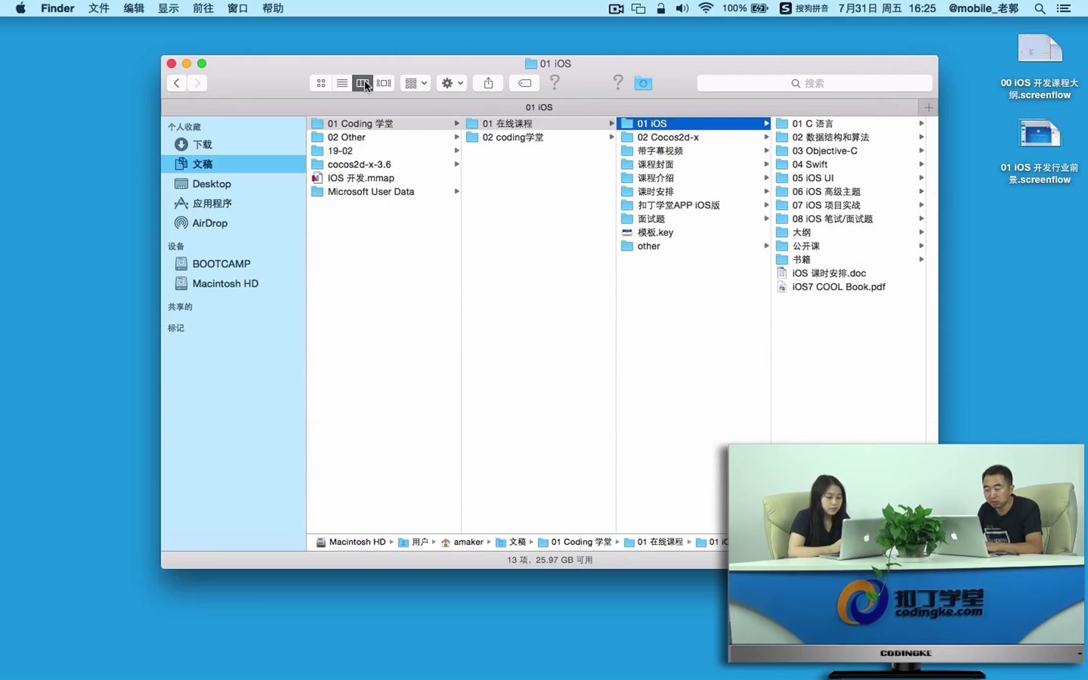
Widen the Finder window and drill down through the columns into 01 C 语言 and 00 C语言新.
{"action": "left_click_drag", "start_coordinate": [707, 63], "coordinate": [579, 82]}
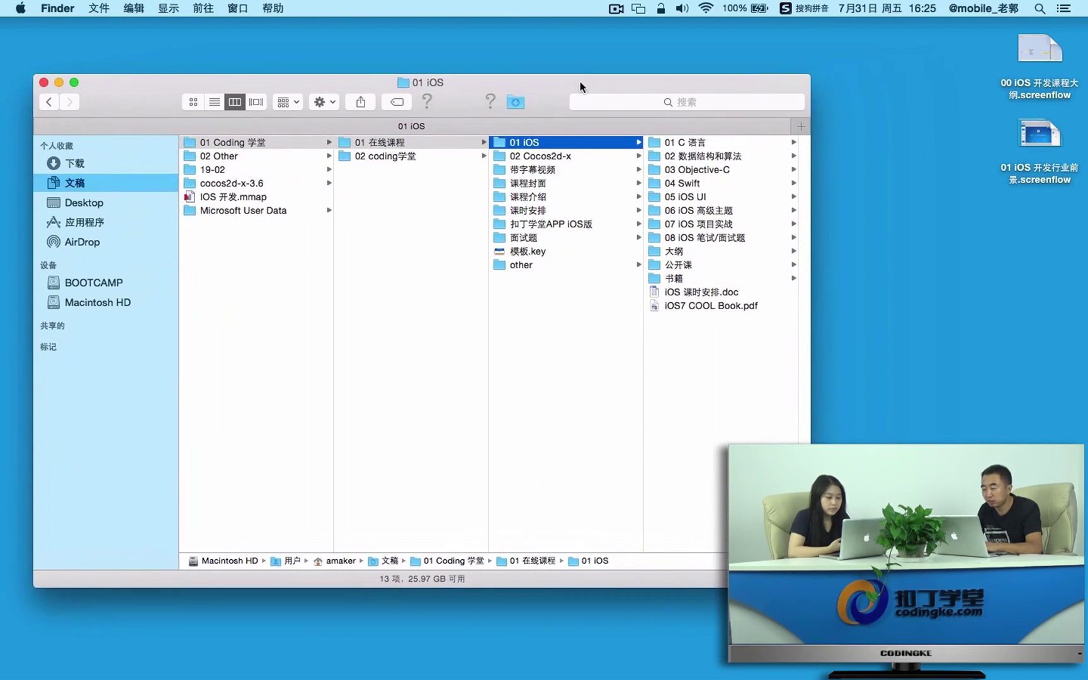
{"action": "left_click_drag", "start_coordinate": [814, 270], "coordinate": [977, 284]}
{"action": "left_click", "coordinate": [694, 145]}
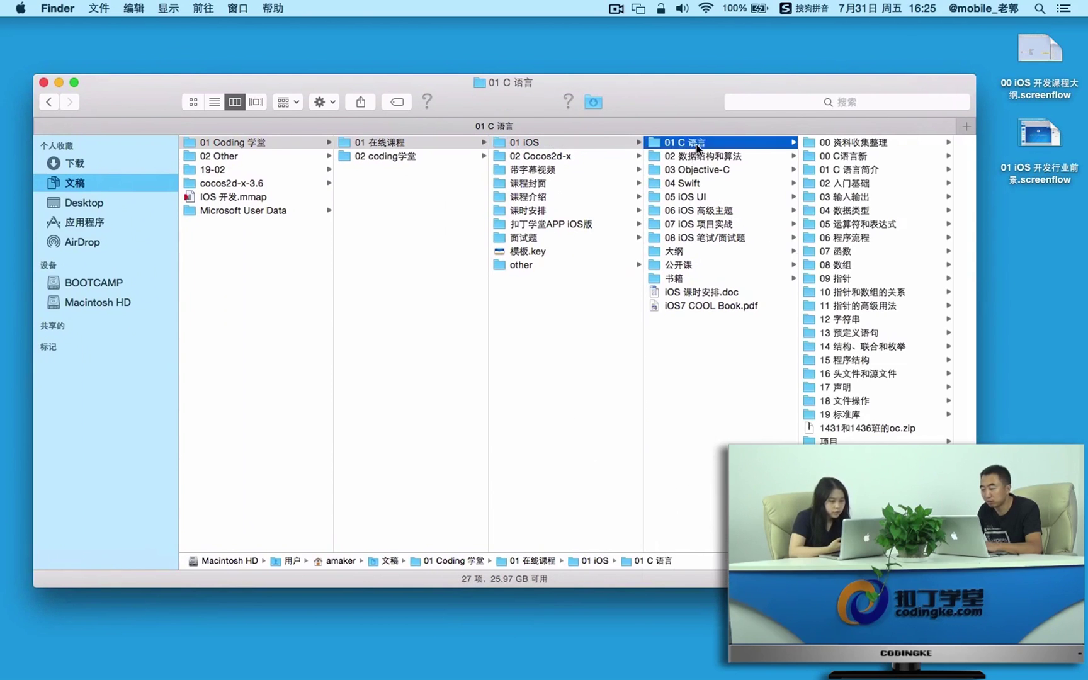
{"action": "left_click", "coordinate": [863, 155]}
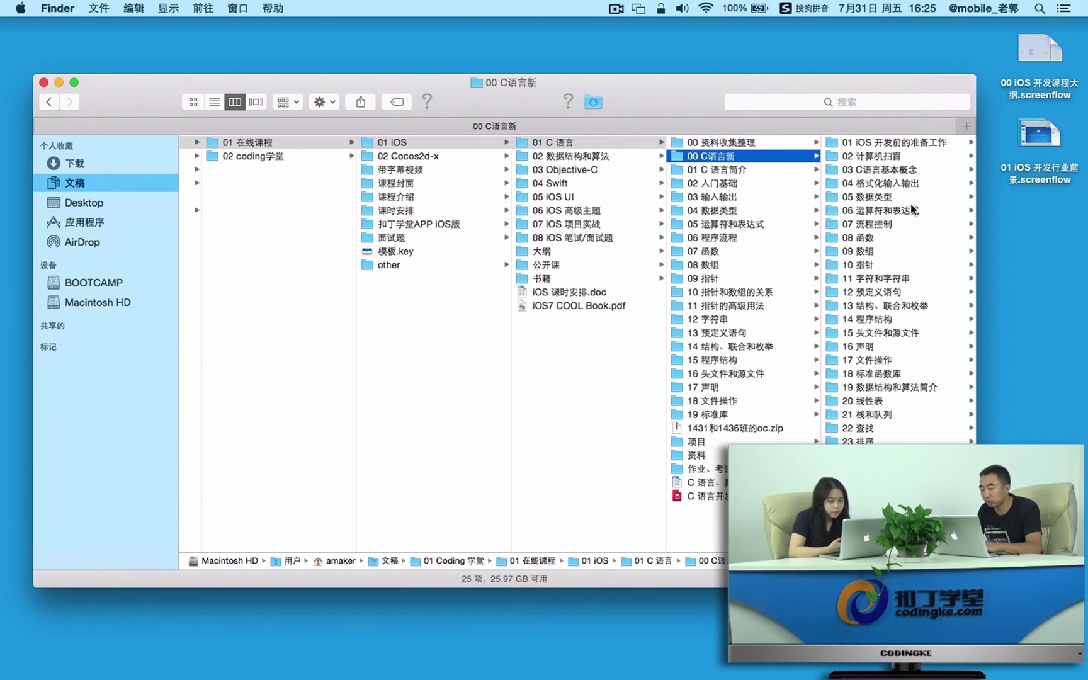
{"action": "left_click_drag", "start_coordinate": [648, 99], "coordinate": [705, 99]}
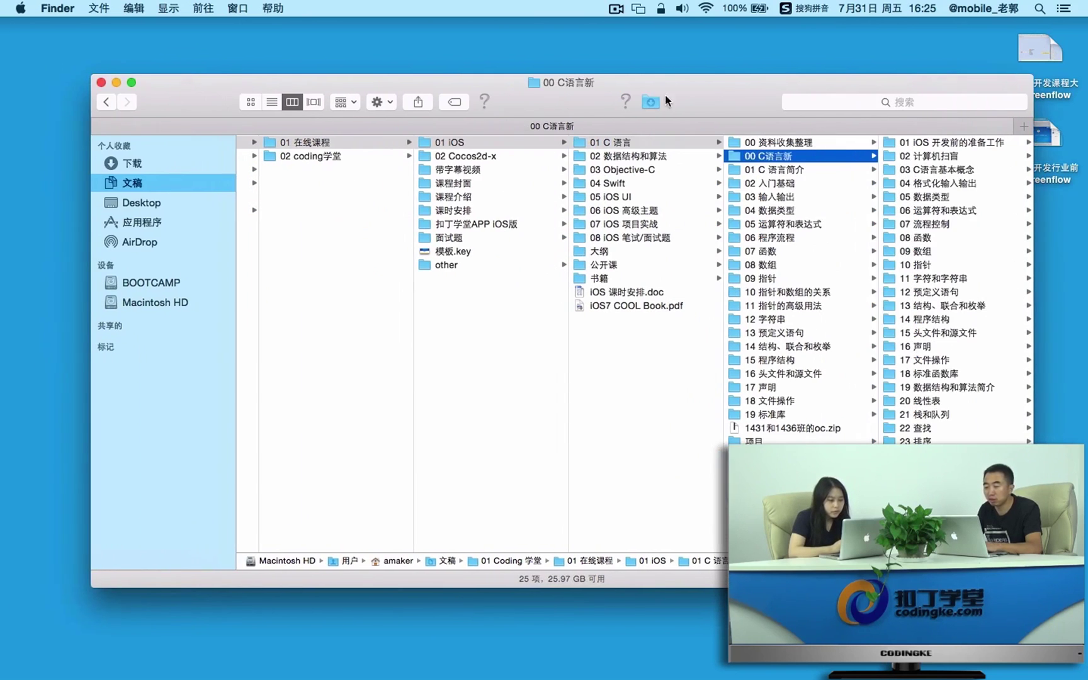
Switch 00 C语言新 to Cover Flow view and flip back and forth through its folders, ending at 13 结构、联合和枚举.
{"action": "left_click", "coordinate": [312, 103]}
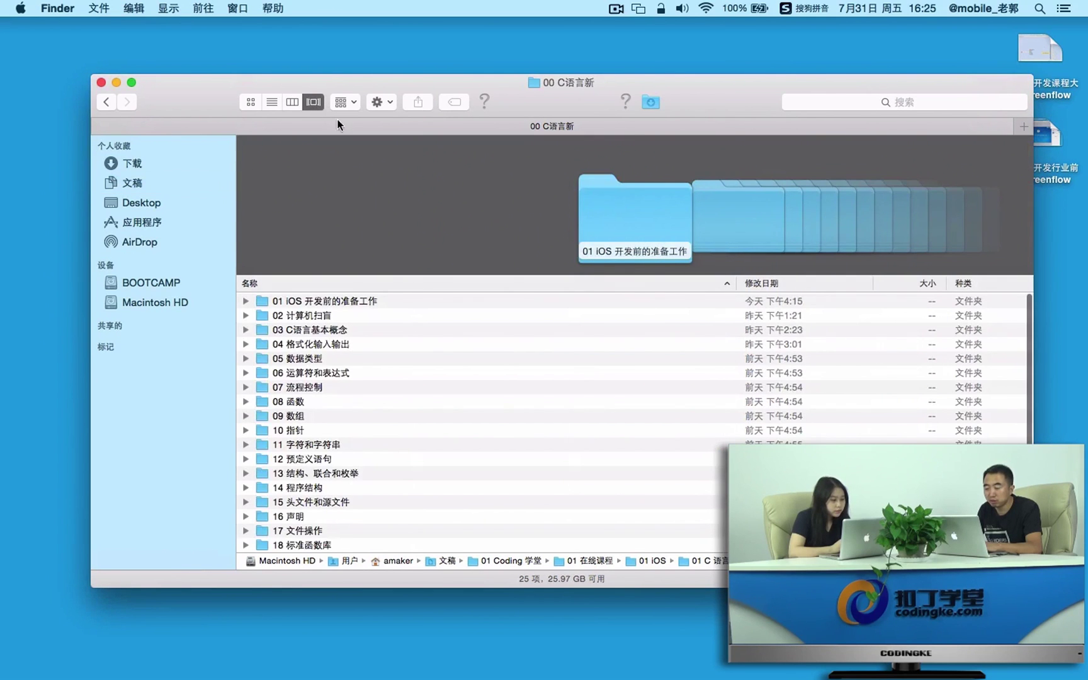
{"action": "left_click", "coordinate": [834, 210]}
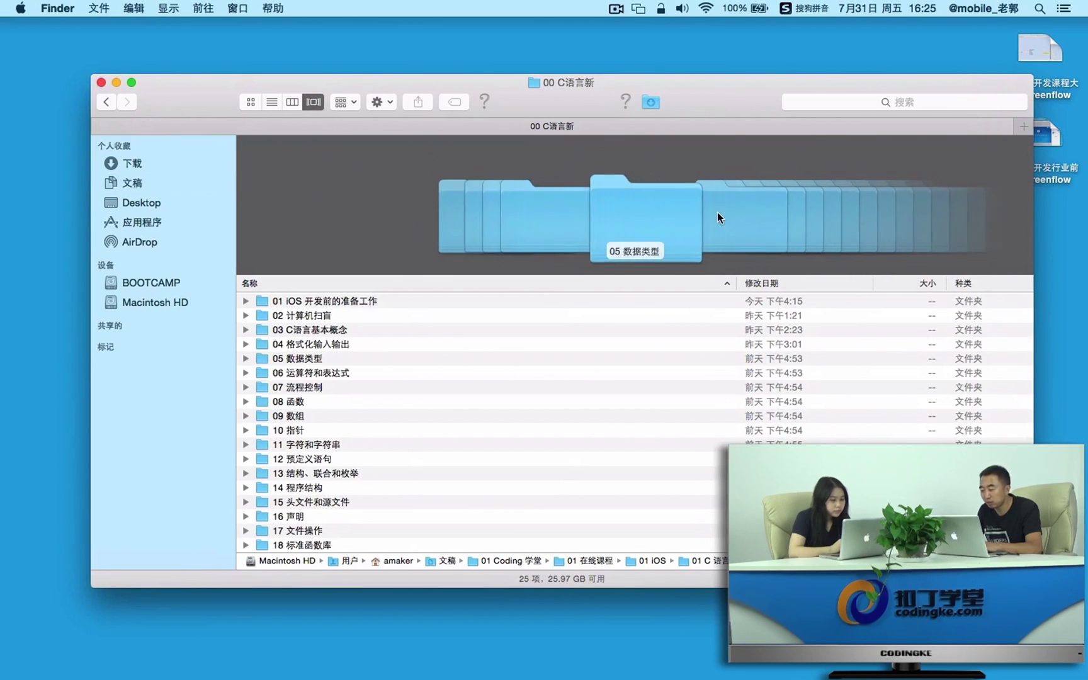
{"action": "left_click", "coordinate": [851, 217]}
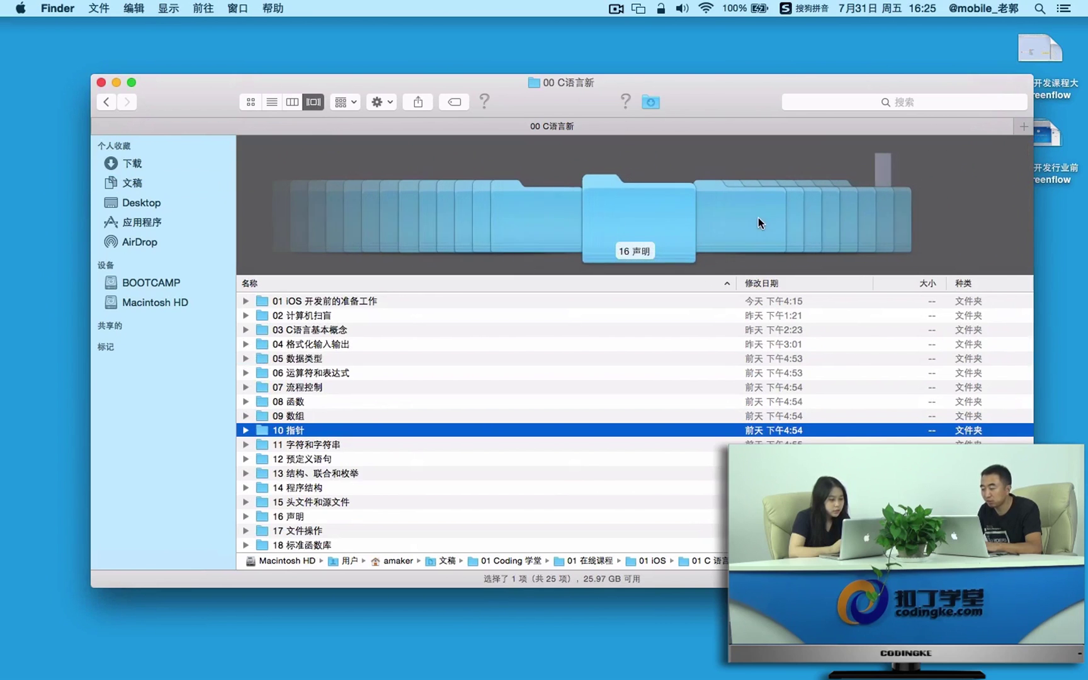
{"action": "left_click", "coordinate": [466, 211]}
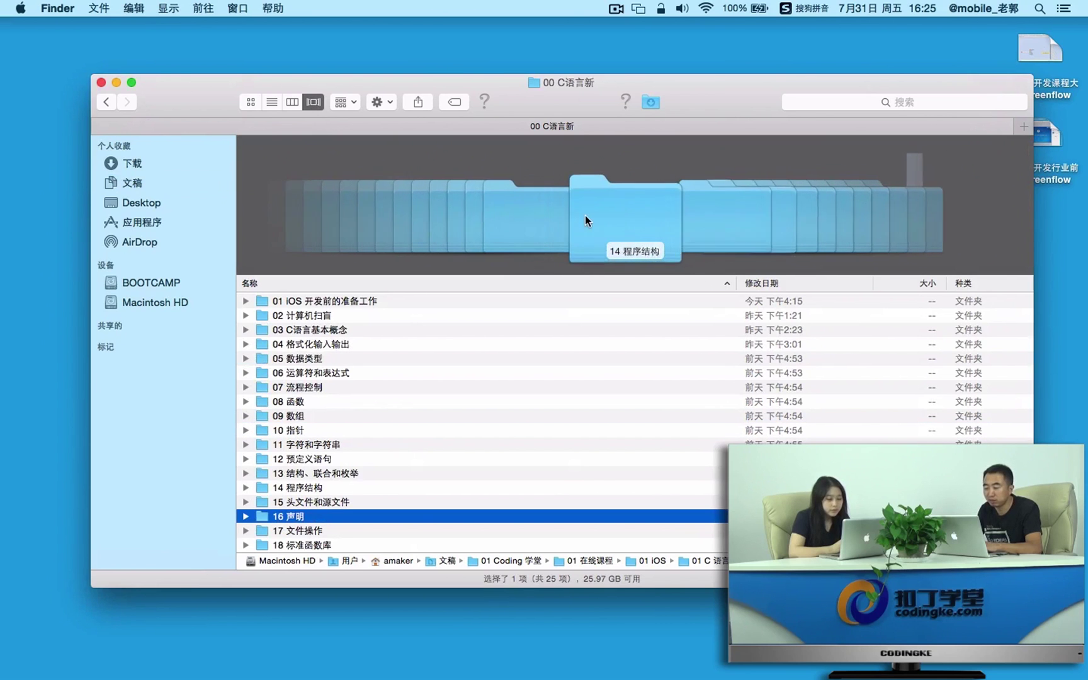
{"action": "left_click", "coordinate": [423, 199]}
{"action": "left_click", "coordinate": [466, 213]}
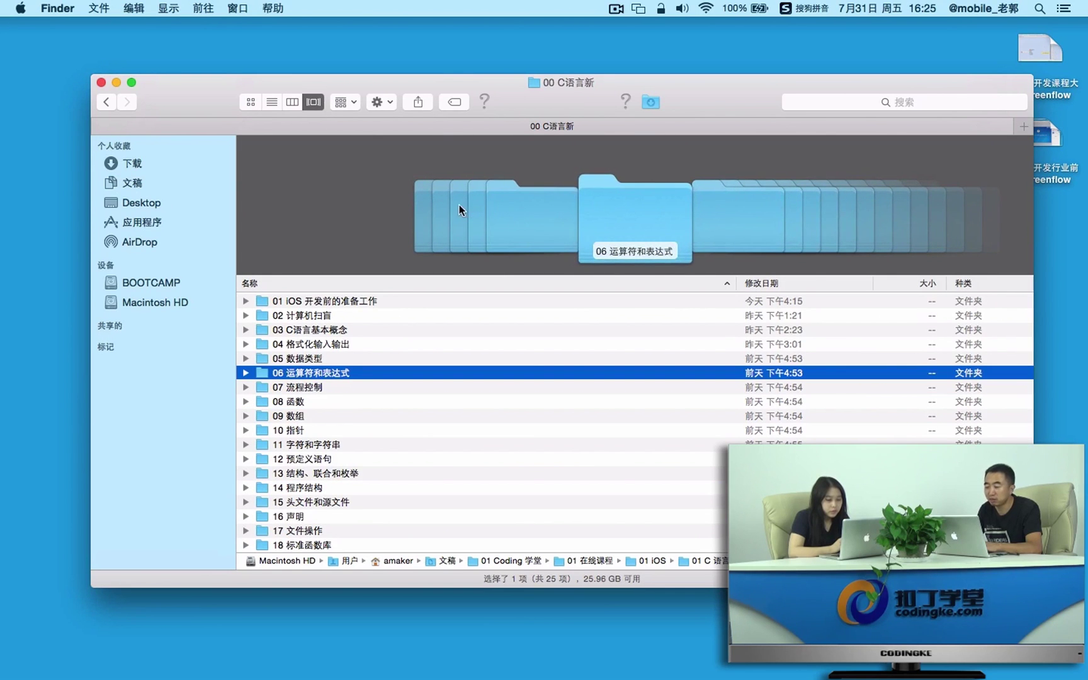
{"action": "left_click", "coordinate": [459, 204]}
{"action": "left_click", "coordinate": [521, 214]}
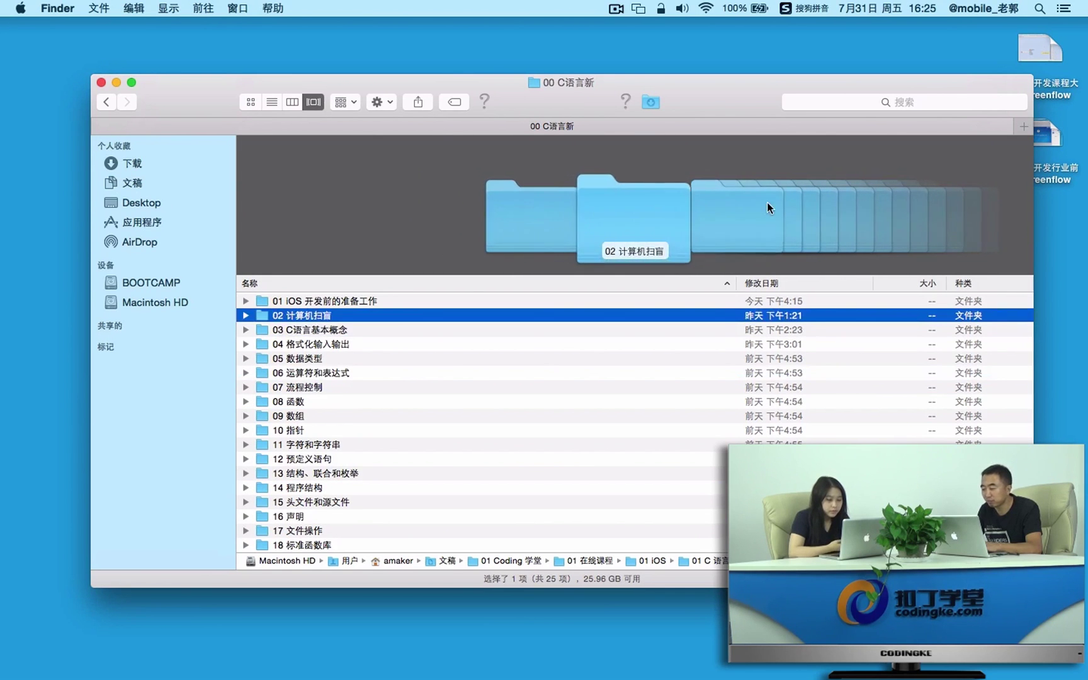
{"action": "left_click", "coordinate": [785, 216]}
{"action": "left_click", "coordinate": [787, 218]}
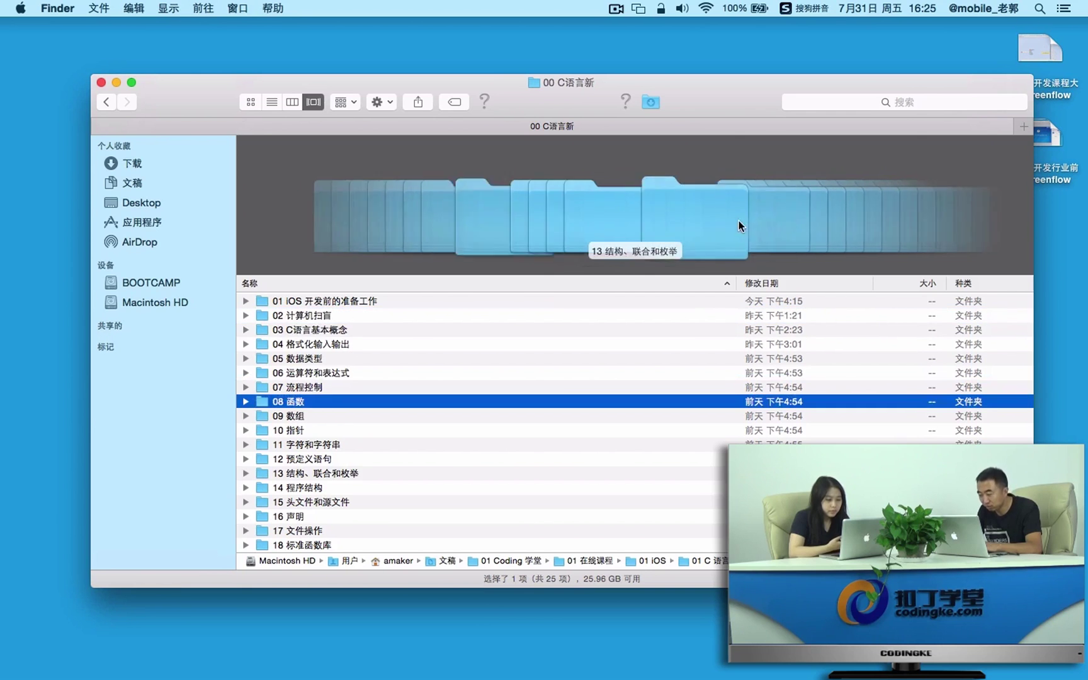
Show the 13 结构、联合和枚举 folder in column view, icon view and finally list view.
{"action": "left_click", "coordinate": [293, 102]}
{"action": "left_click", "coordinate": [251, 103]}
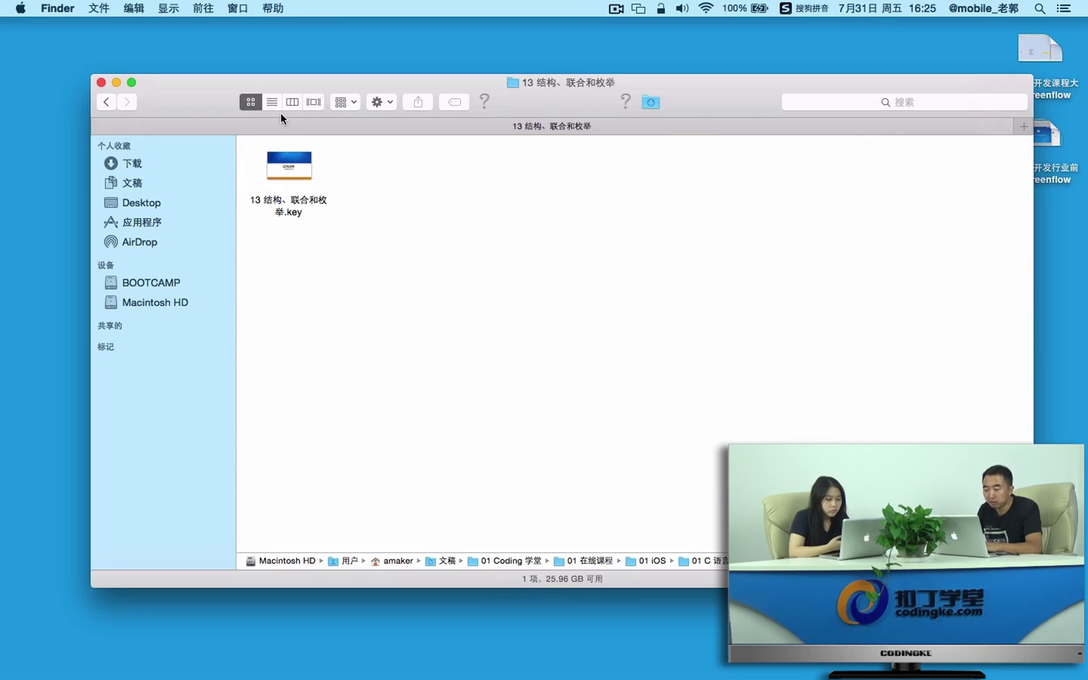
{"action": "left_click", "coordinate": [272, 103]}
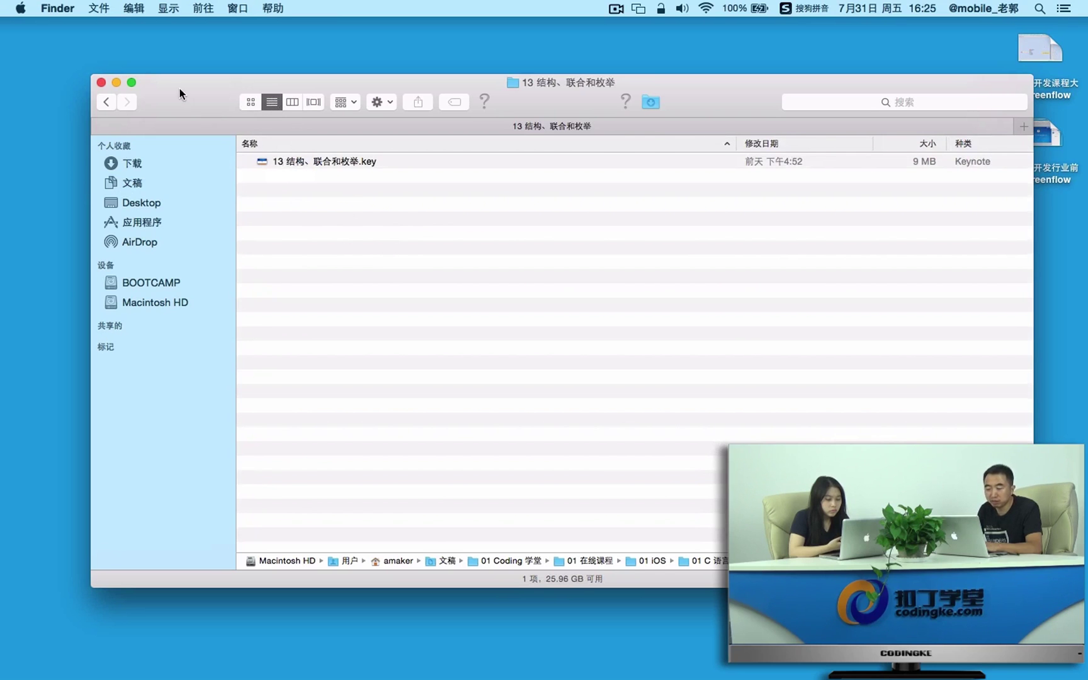
Check the folder's context menu in list view, switch to column view and go back up to the 01 iOS folder.
{"action": "left_click_drag", "start_coordinate": [178, 91], "coordinate": [227, 99]}
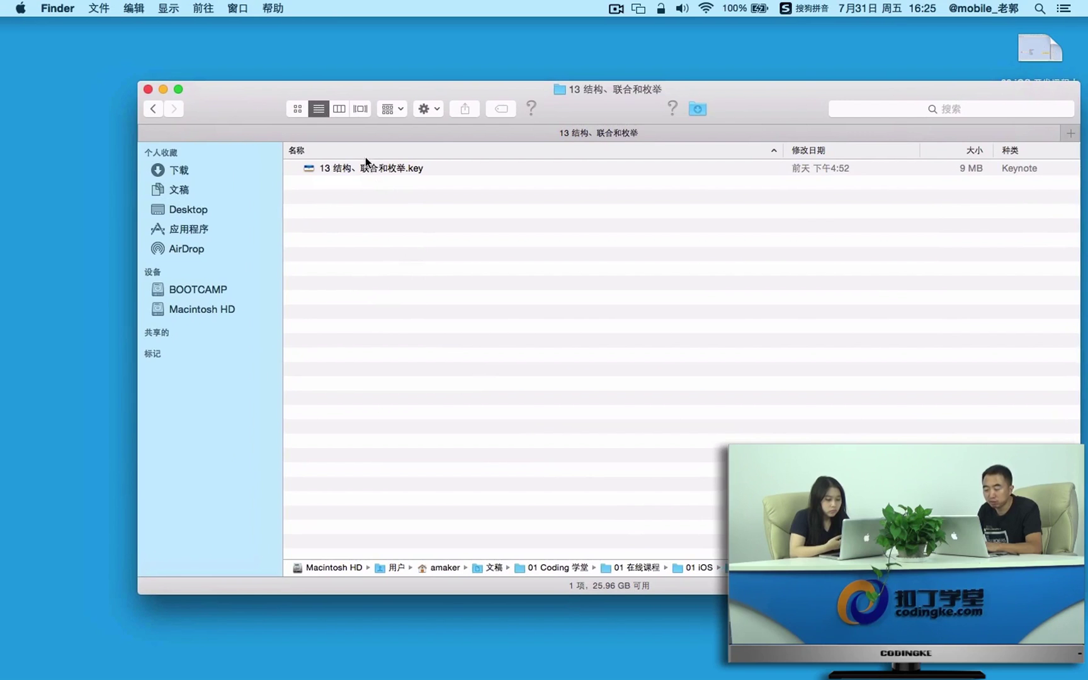
{"action": "right_click", "coordinate": [388, 277]}
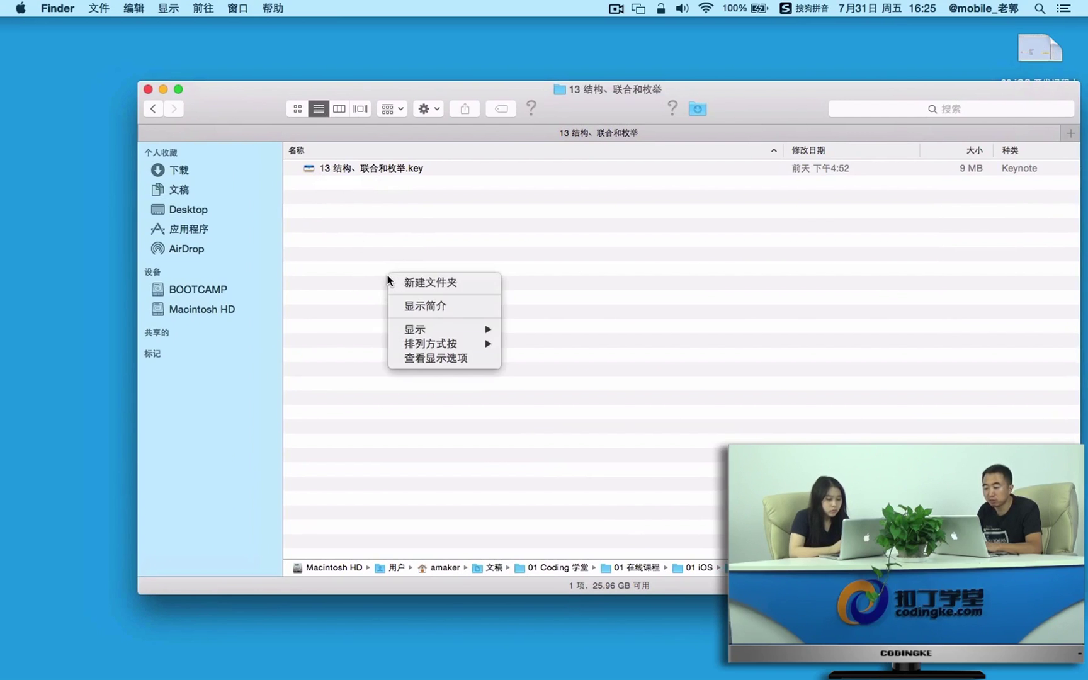
{"action": "left_click", "coordinate": [341, 260]}
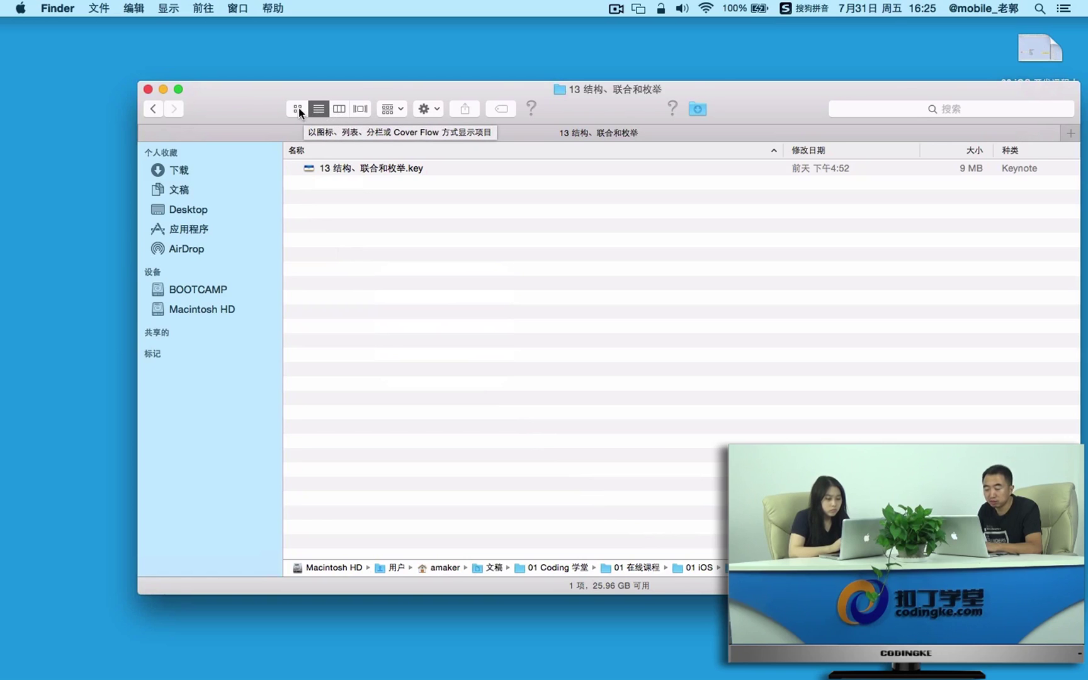
{"action": "left_click", "coordinate": [339, 109]}
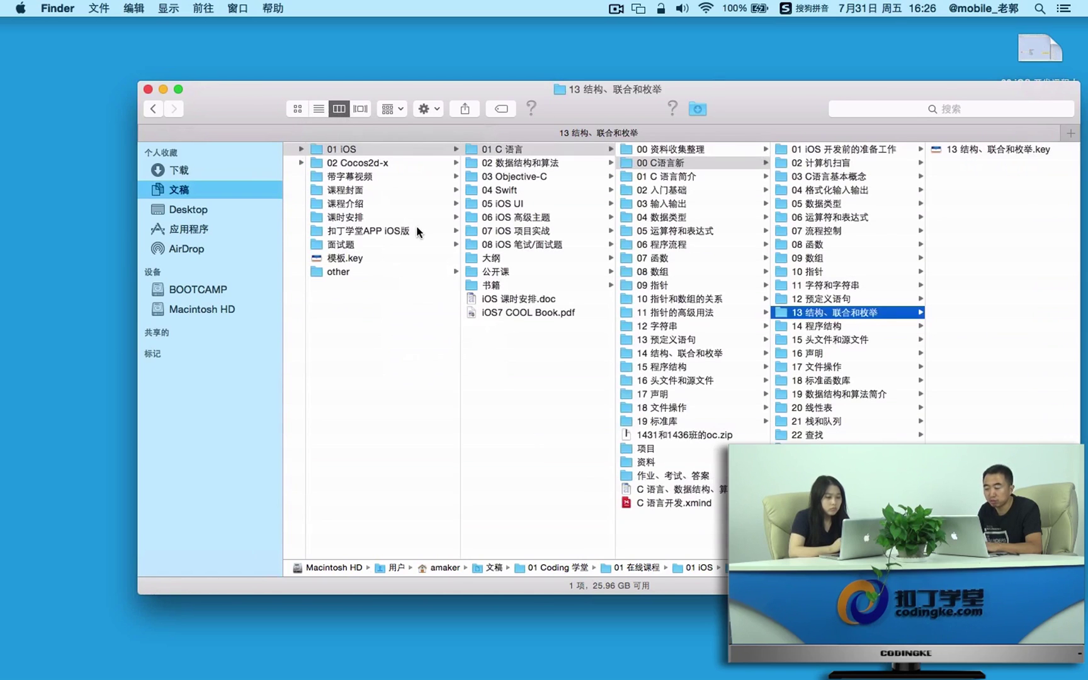
{"action": "right_click", "coordinate": [520, 409]}
{"action": "left_click", "coordinate": [510, 358]}
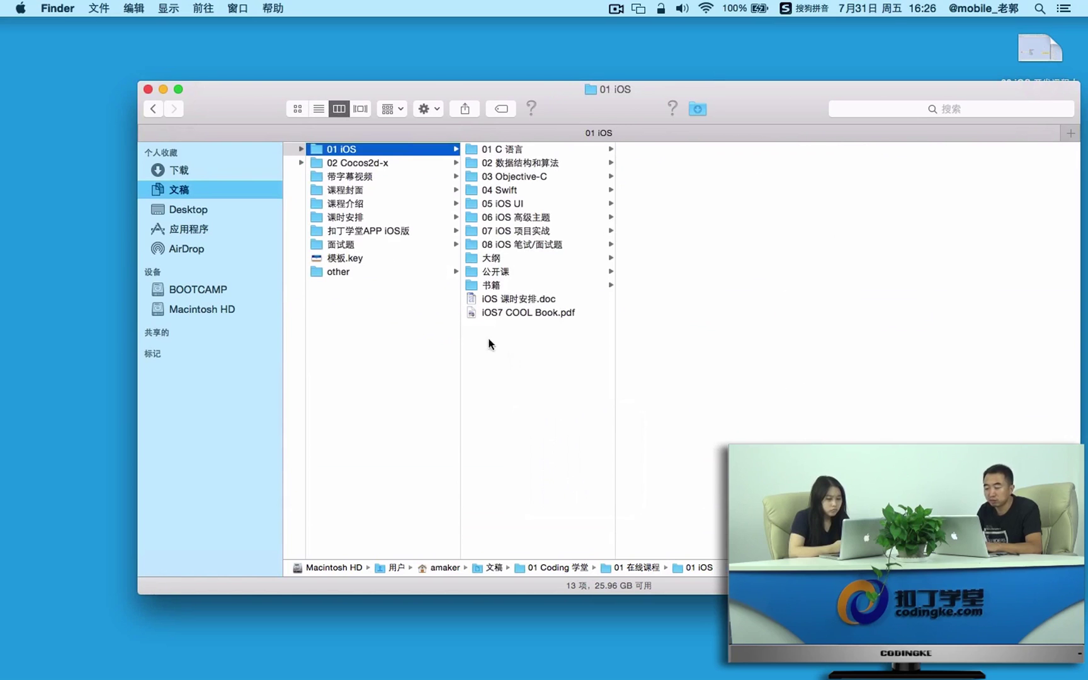
Show the 01 iOS folder in Cover Flow, list and icon view, checking the context menu of its empty area.
{"action": "left_click", "coordinate": [360, 109]}
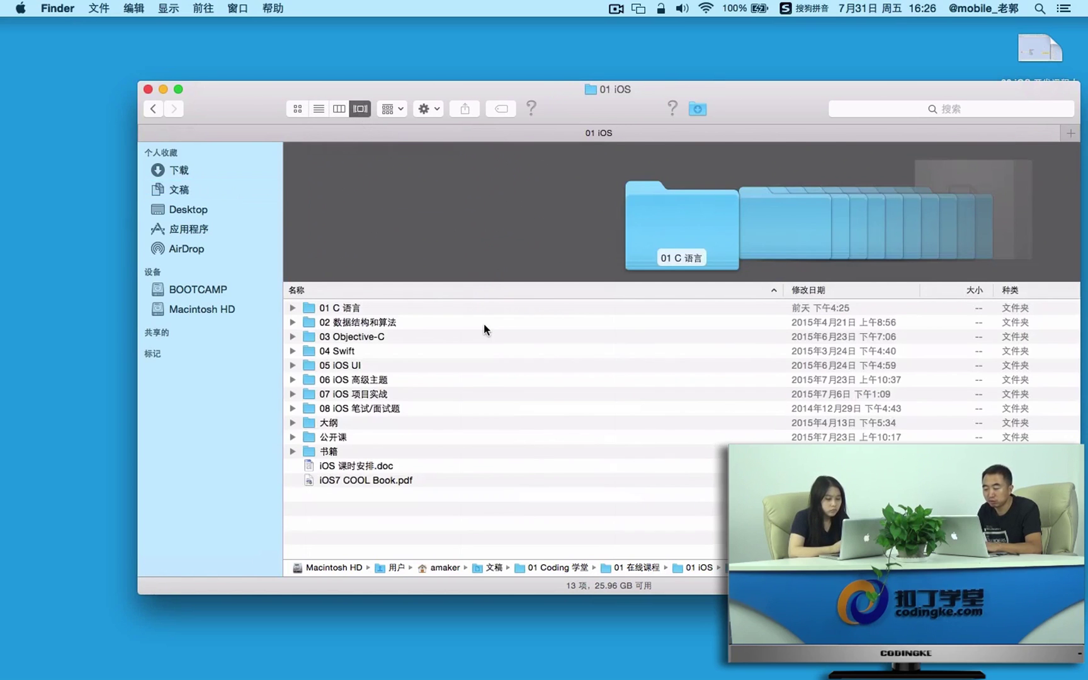
{"action": "left_click", "coordinate": [318, 109]}
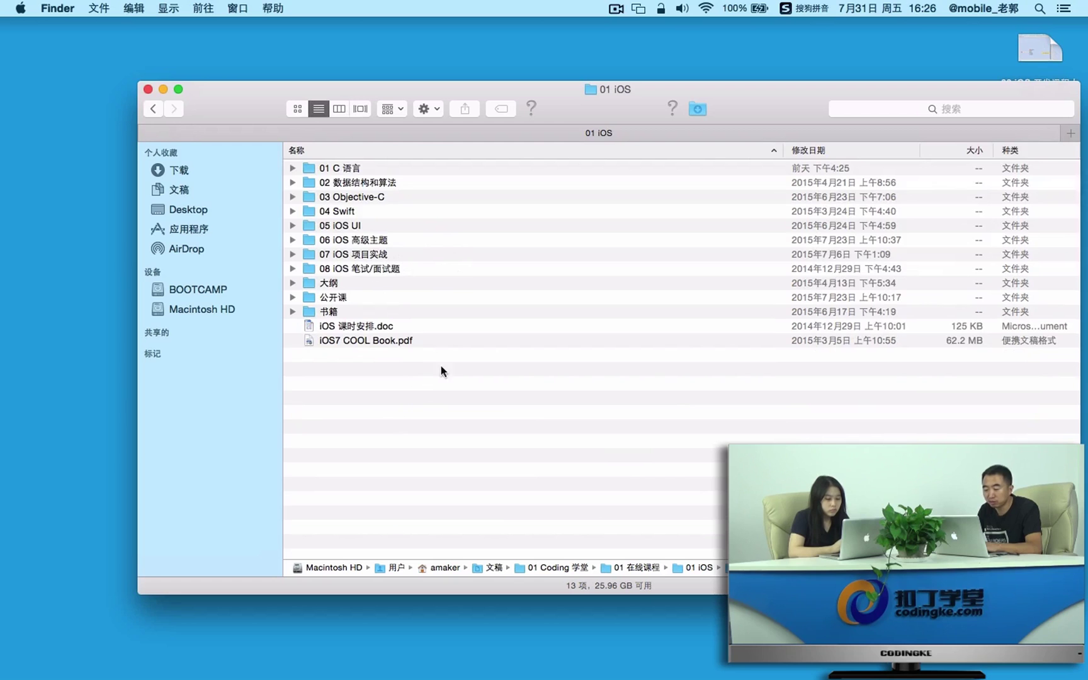
{"action": "right_click", "coordinate": [392, 425]}
{"action": "left_click", "coordinate": [357, 406]}
{"action": "left_click", "coordinate": [421, 110]}
{"action": "left_click", "coordinate": [401, 416]}
{"action": "left_click", "coordinate": [297, 108]}
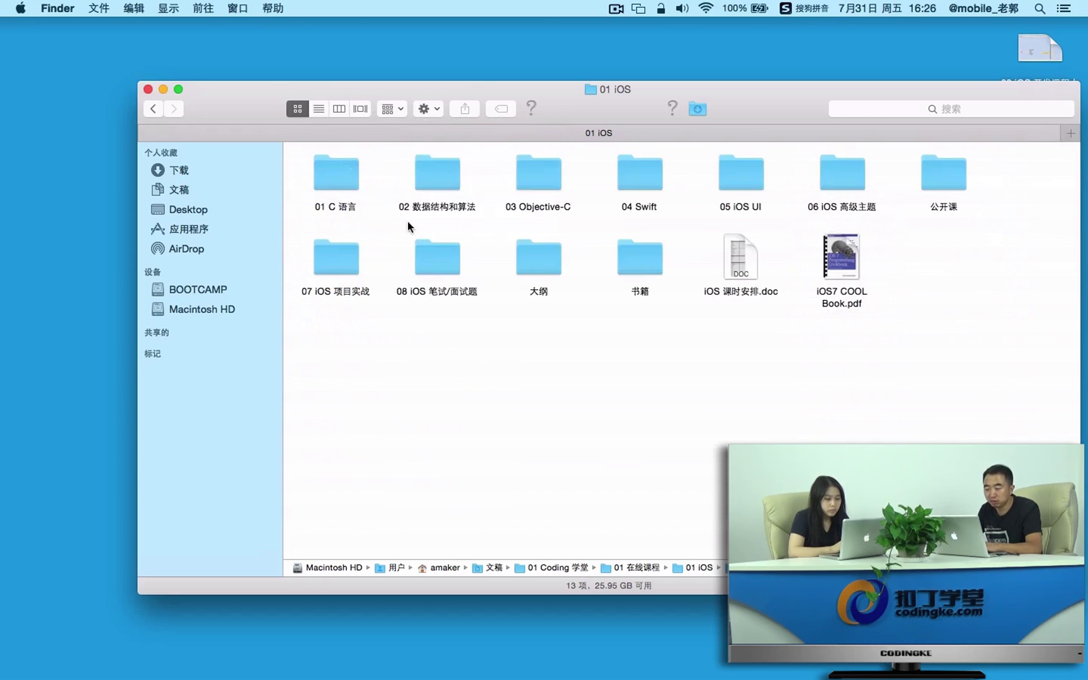
{"action": "right_click", "coordinate": [559, 385]}
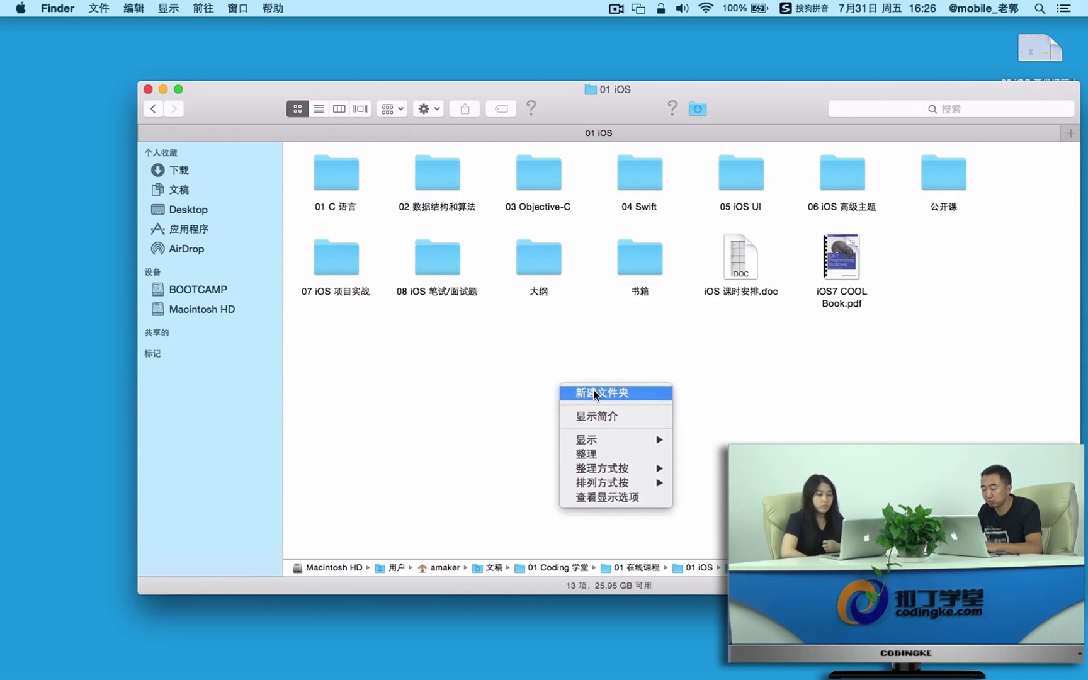
{"action": "left_click", "coordinate": [501, 399]}
Reposition the Finder window and cycle 01 iOS through its list, column, Cover Flow and icon views, ending in list view.
{"action": "left_click_drag", "start_coordinate": [785, 99], "coordinate": [686, 101]}
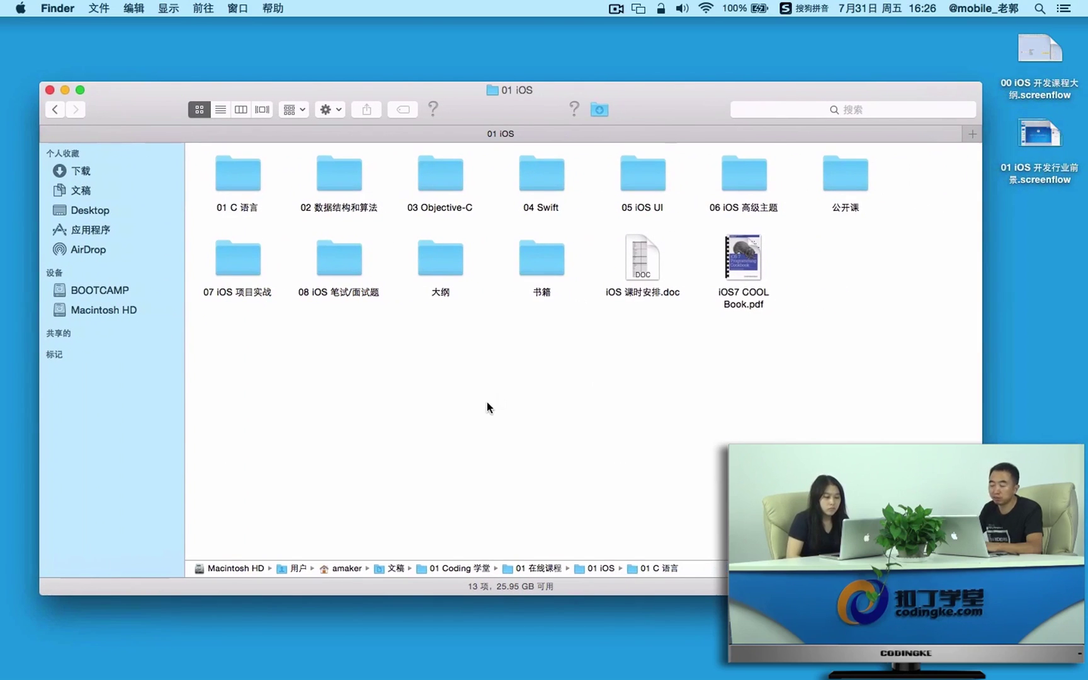
{"action": "left_click", "coordinate": [221, 110]}
{"action": "left_click", "coordinate": [240, 109]}
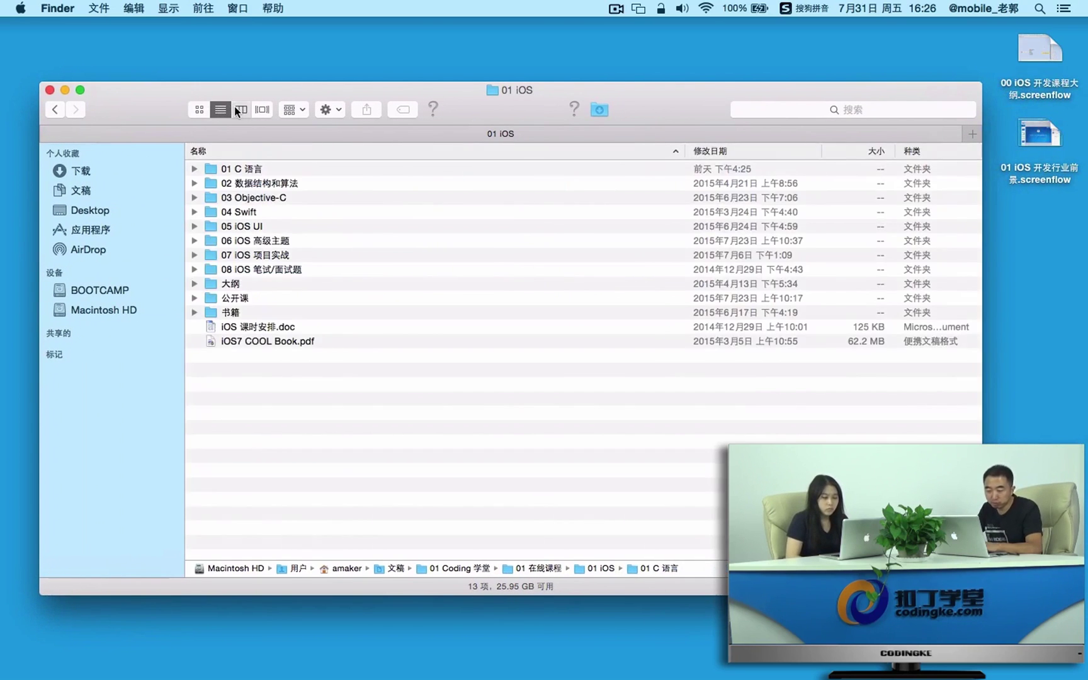
{"action": "left_click", "coordinate": [262, 110]}
{"action": "left_click", "coordinate": [293, 112]}
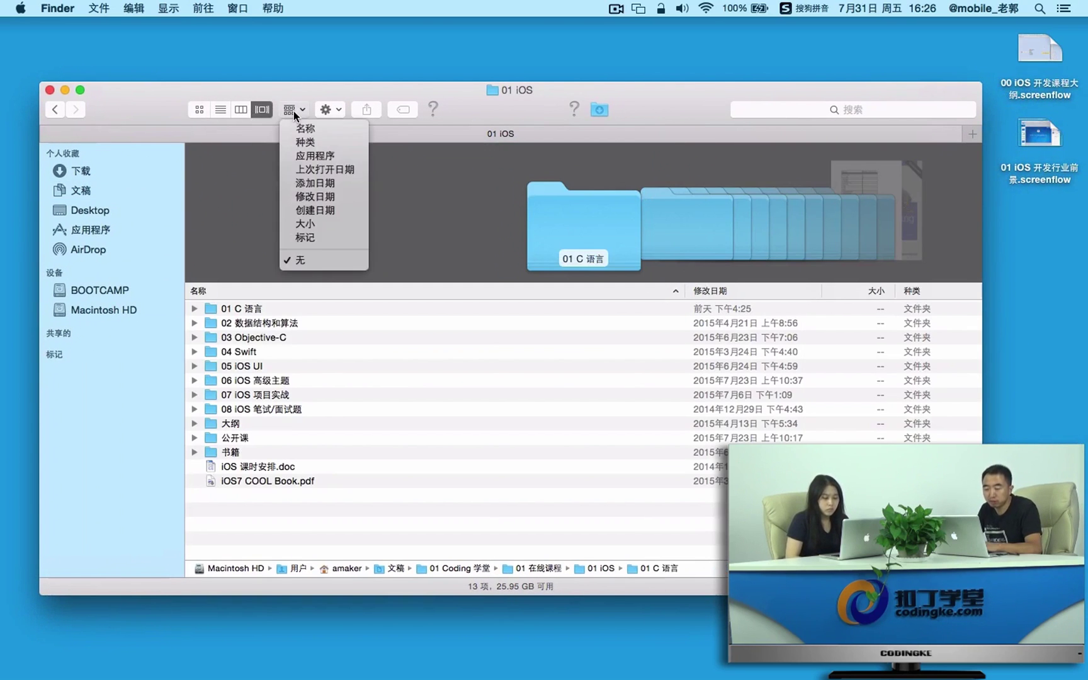
{"action": "left_click", "coordinate": [217, 112]}
{"action": "left_click", "coordinate": [200, 111]}
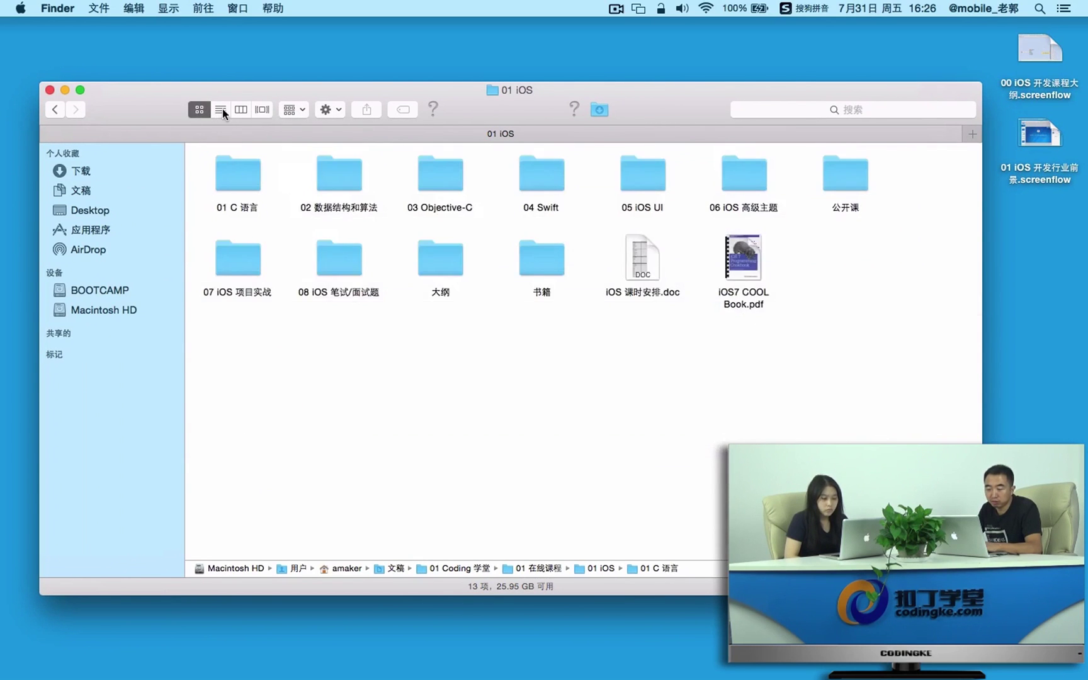
{"action": "left_click", "coordinate": [221, 109]}
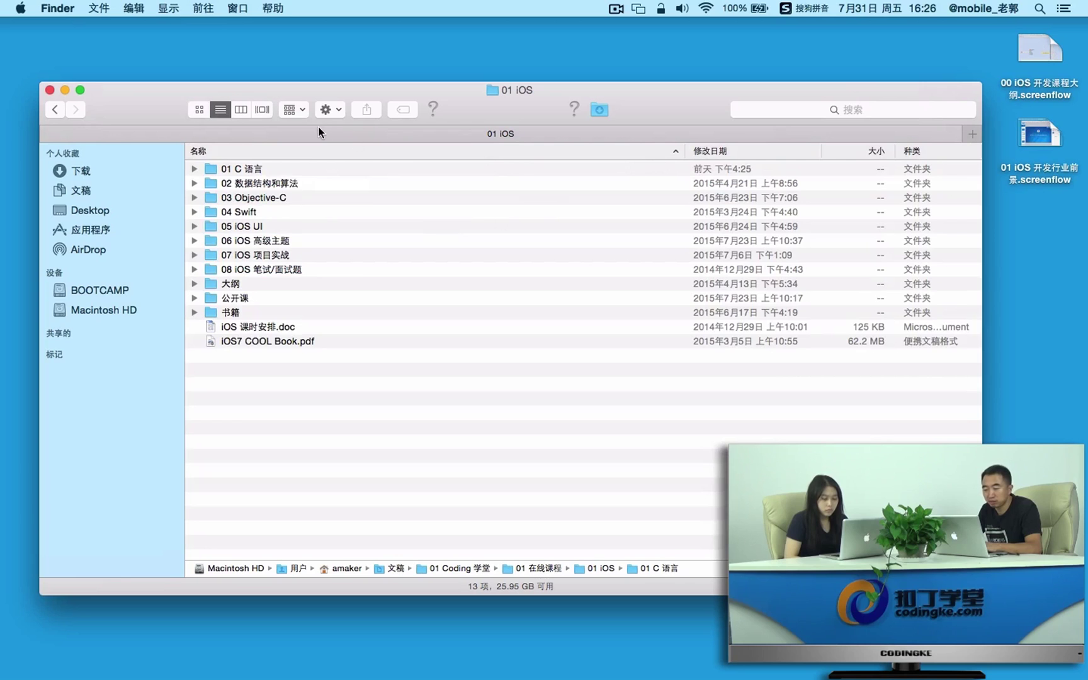
Arrange the items in the 01 iOS folder by 名称 (name).
{"action": "left_click", "coordinate": [286, 111]}
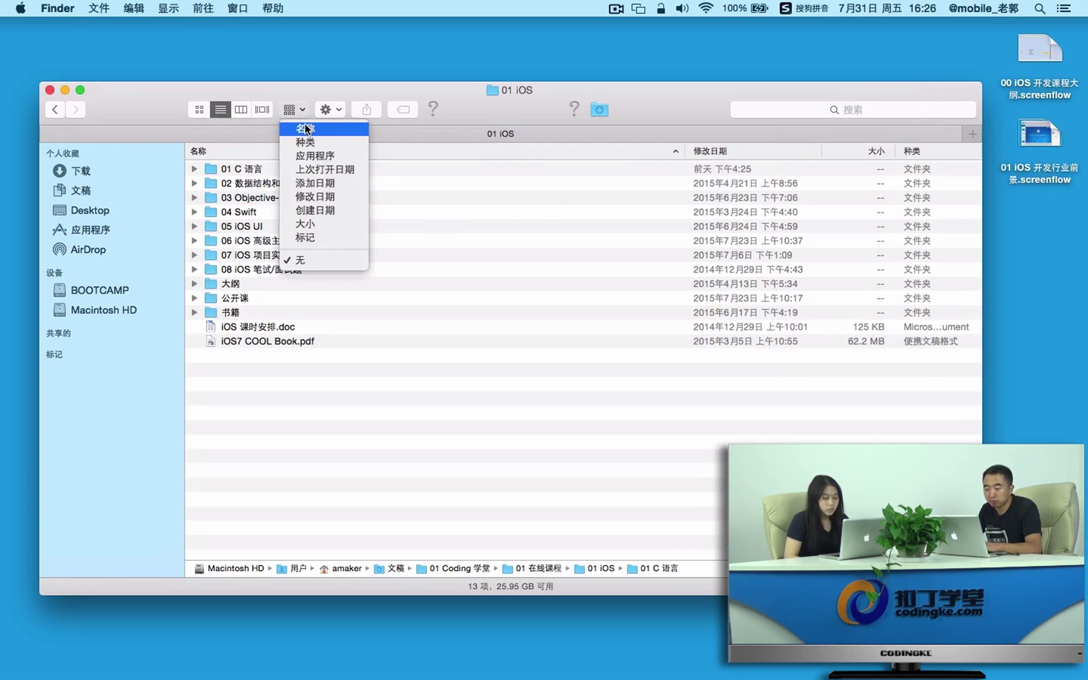
{"action": "left_click", "coordinate": [305, 128]}
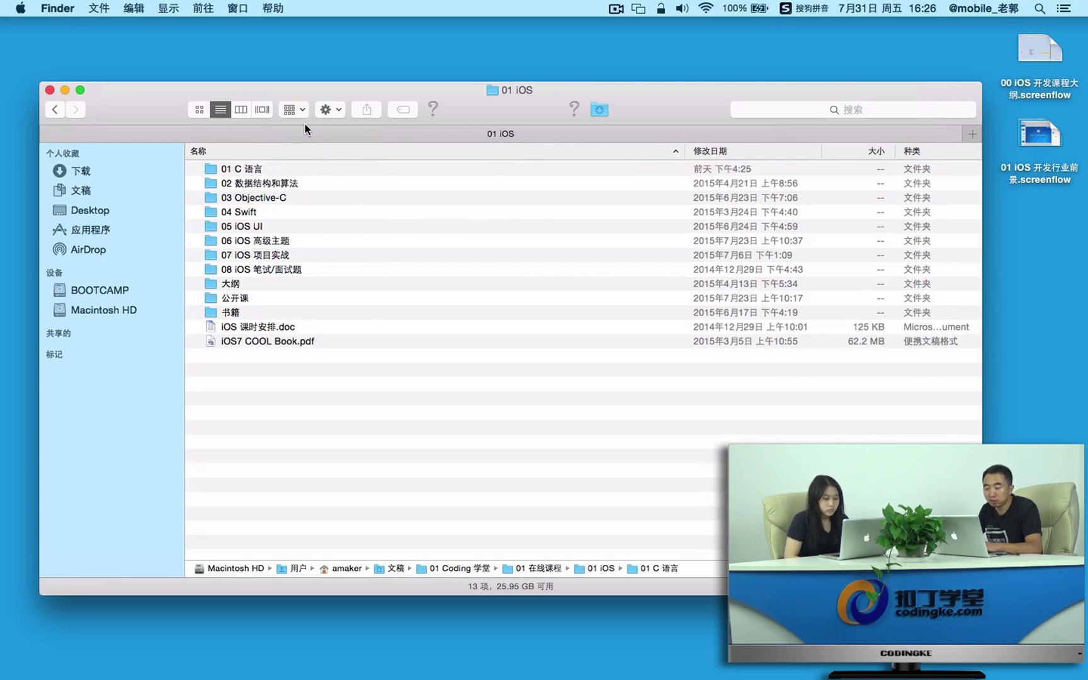
{"action": "left_click", "coordinate": [293, 110]}
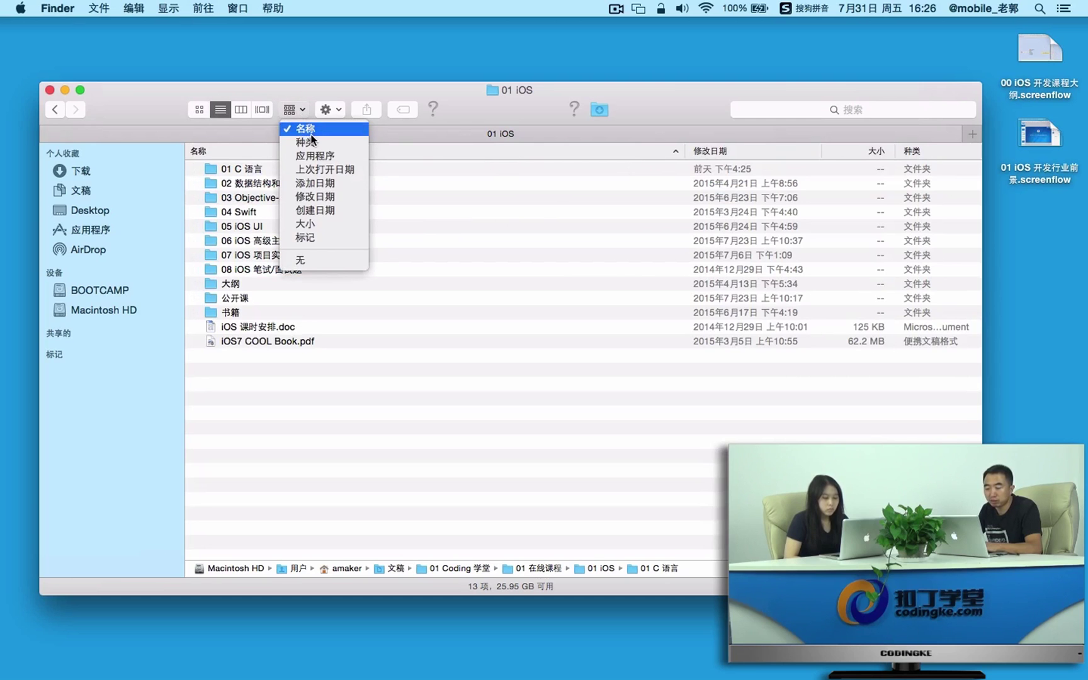
{"action": "left_click", "coordinate": [311, 132]}
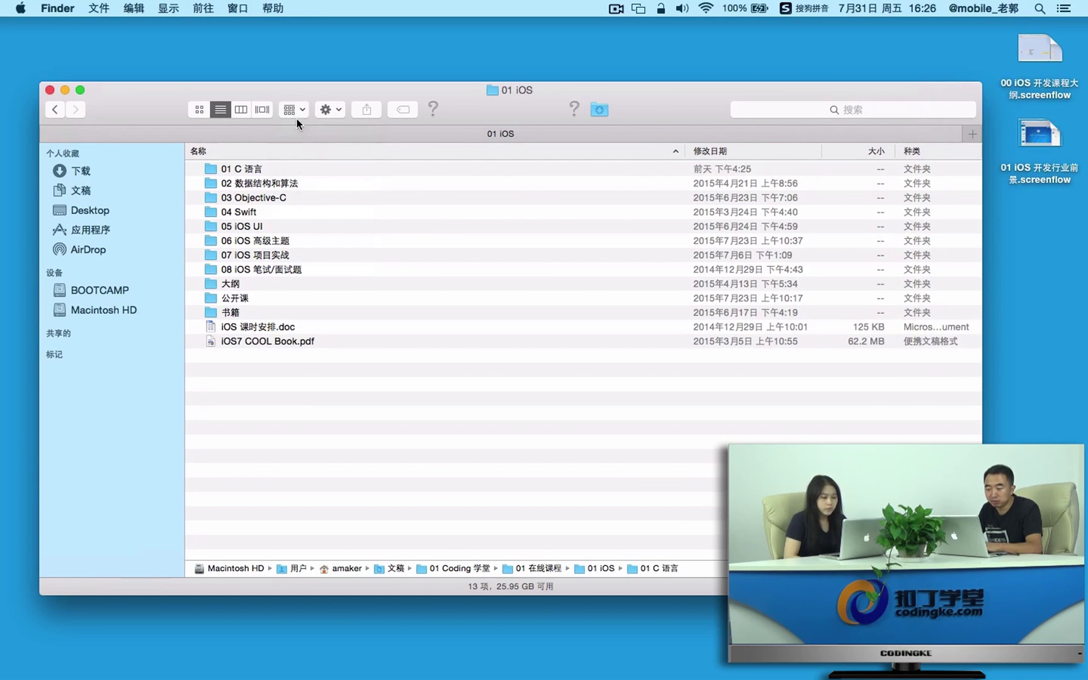
Arrange the 01 iOS items by 标记 (tags), reverse the sort order and restore it.
{"action": "left_click", "coordinate": [294, 111]}
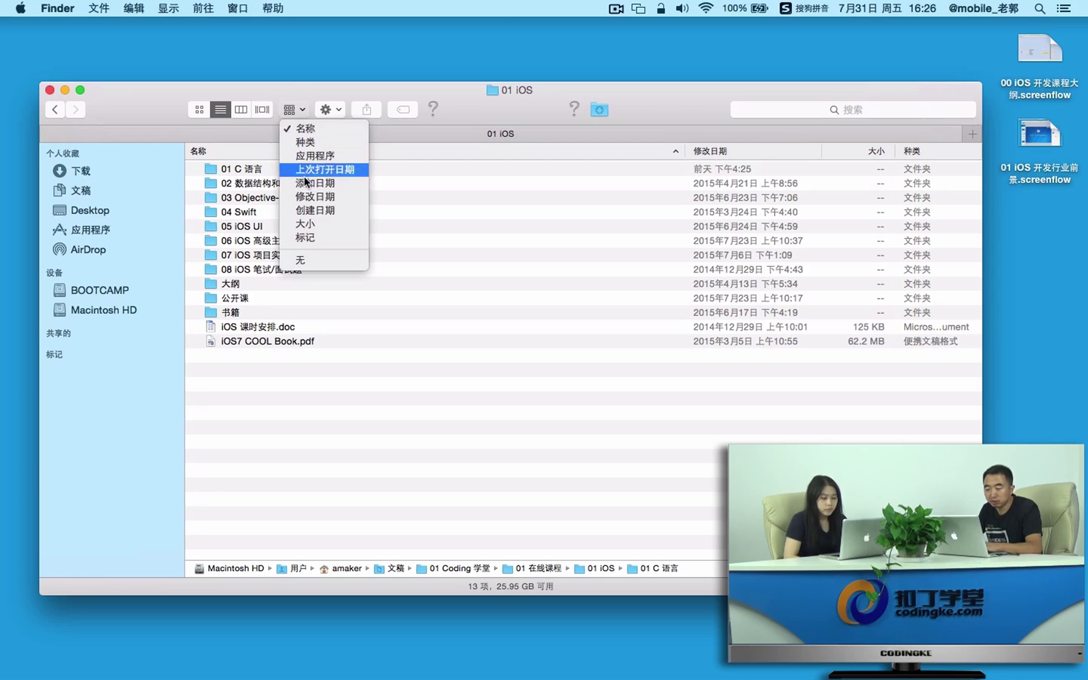
{"action": "left_click", "coordinate": [321, 234]}
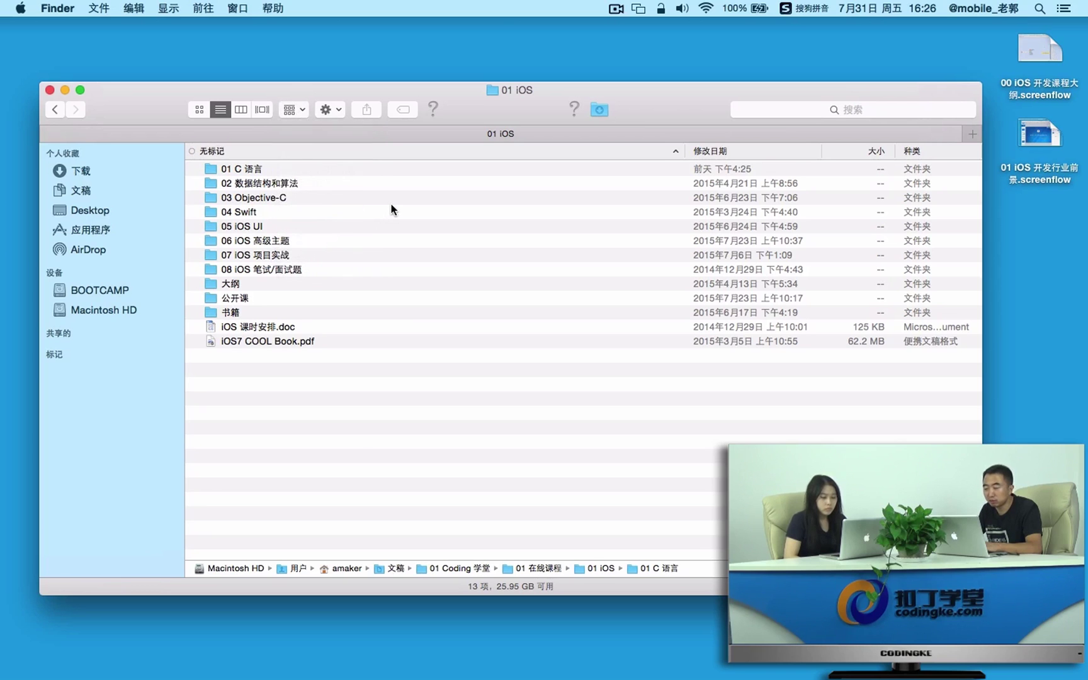
{"action": "left_click", "coordinate": [191, 152]}
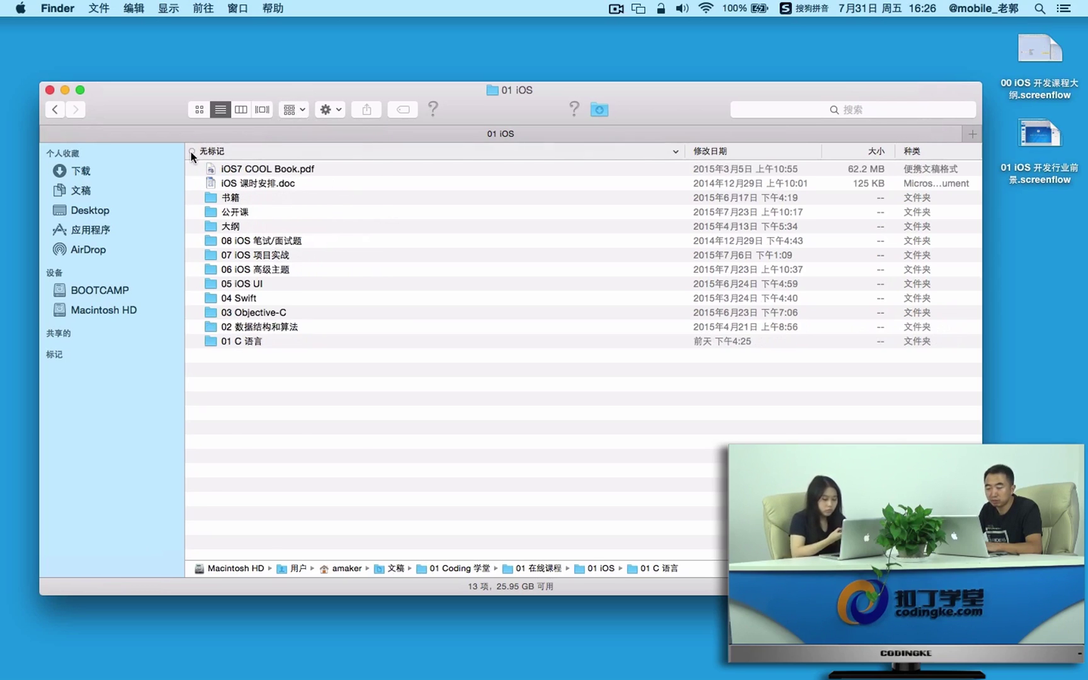
{"action": "left_click", "coordinate": [271, 152]}
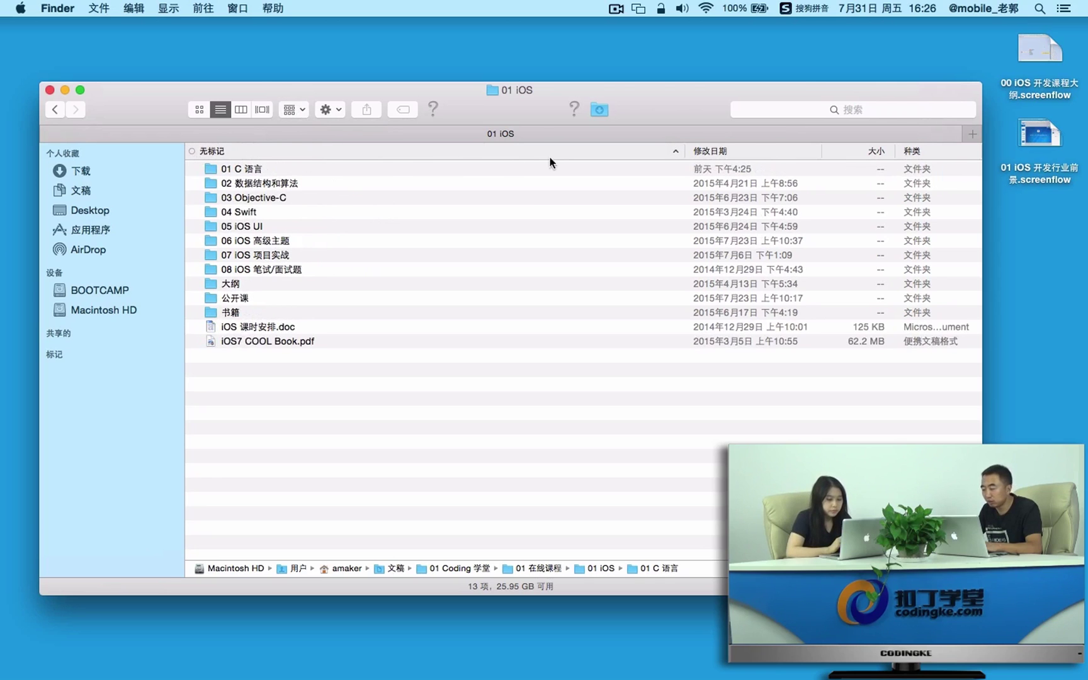
Arrange the 01 iOS items by 名称 again, reapply that arrangement through the folder actions and reposition the window.
{"action": "left_click", "coordinate": [297, 113]}
{"action": "left_click", "coordinate": [312, 130]}
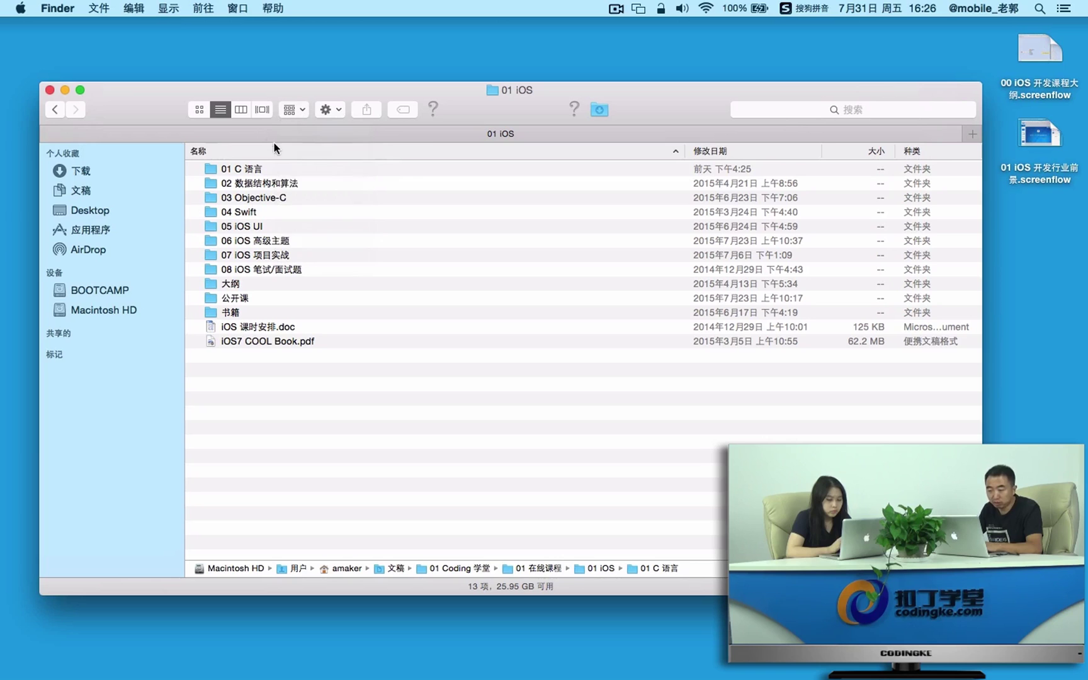
{"action": "left_click", "coordinate": [327, 110]}
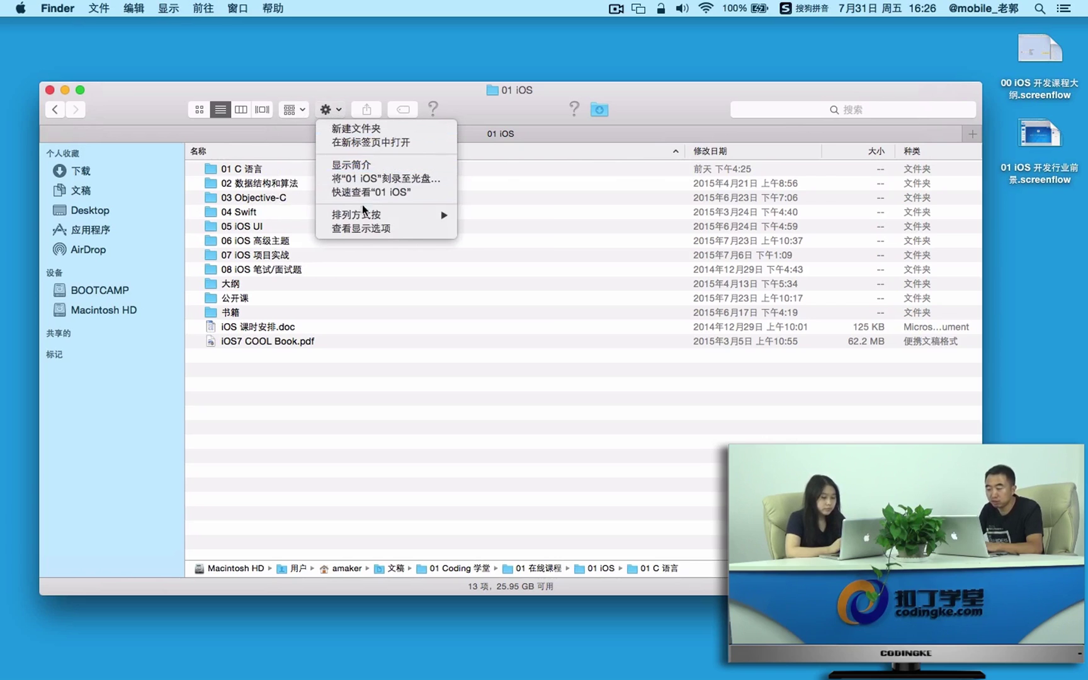
{"action": "mouse_move", "coordinate": [419, 217]}
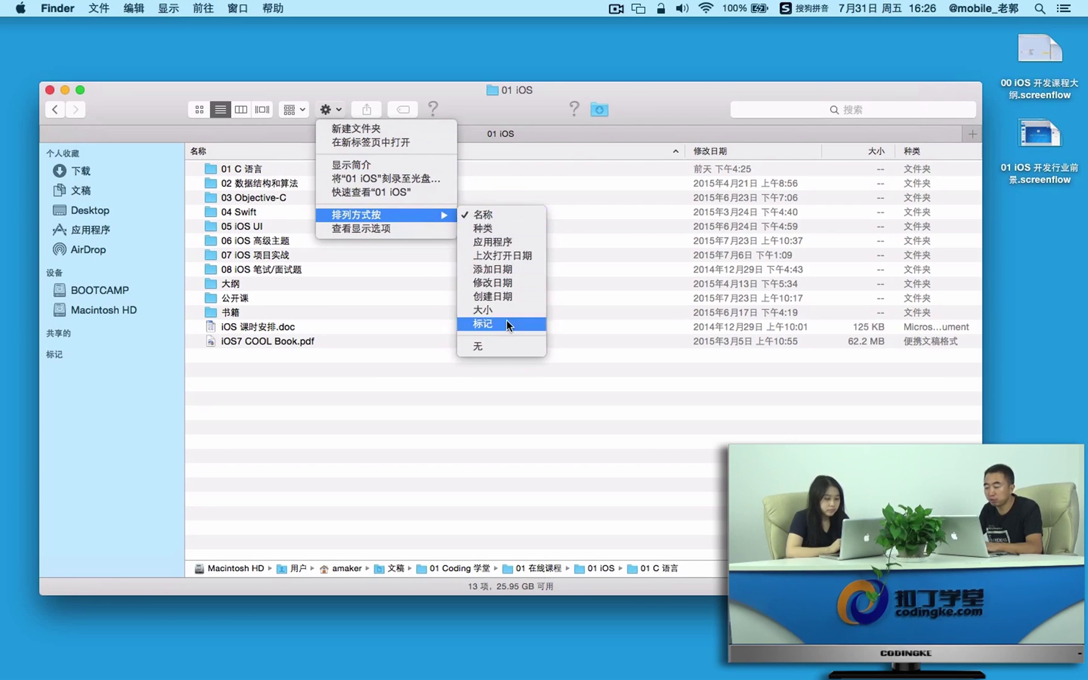
{"action": "left_click", "coordinate": [488, 215]}
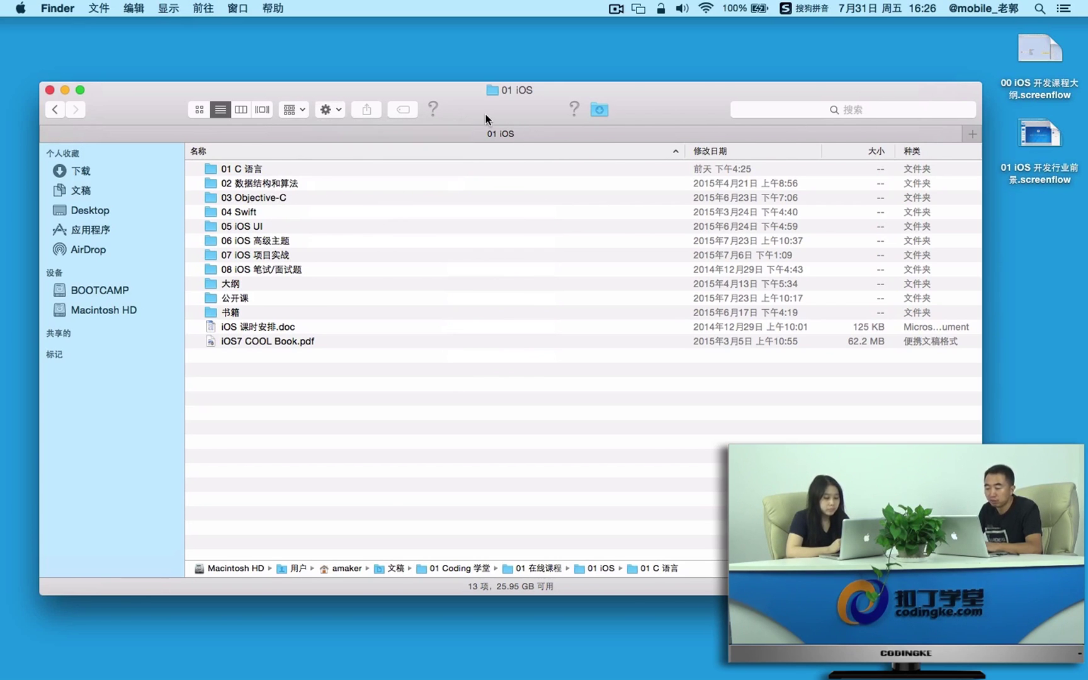
{"action": "left_click_drag", "start_coordinate": [487, 119], "coordinate": [536, 113]}
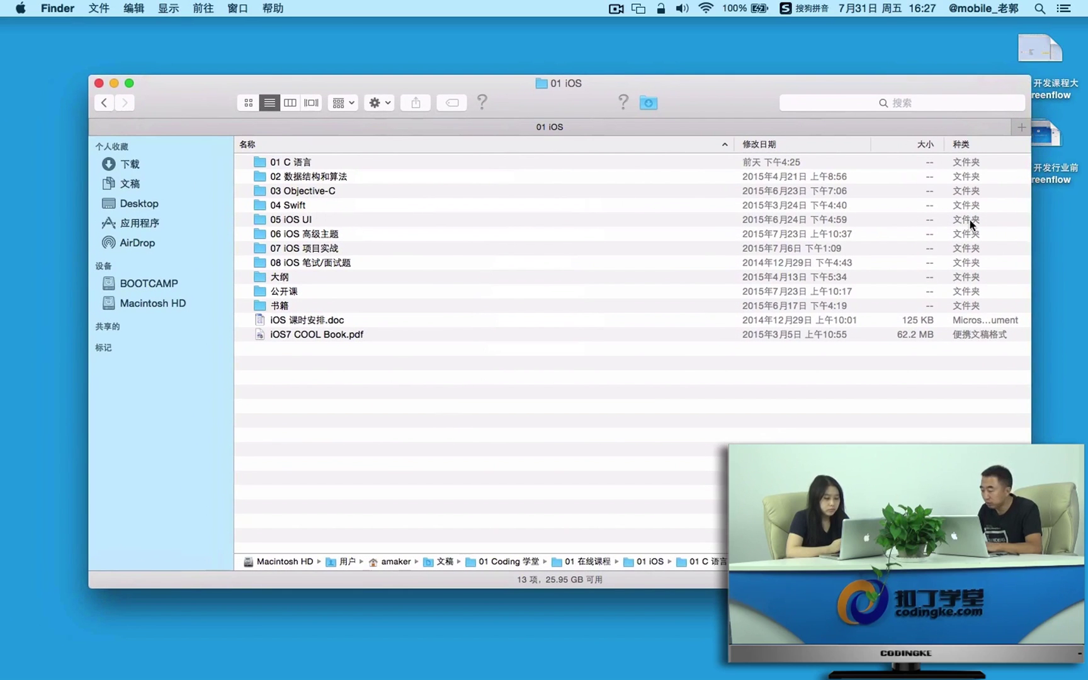
Switch to the Finder slide in Keynote, check item 6 (Finder菜单栏), minimize Keynote and return to Finder.
{"action": "left_click", "coordinate": [1057, 187]}
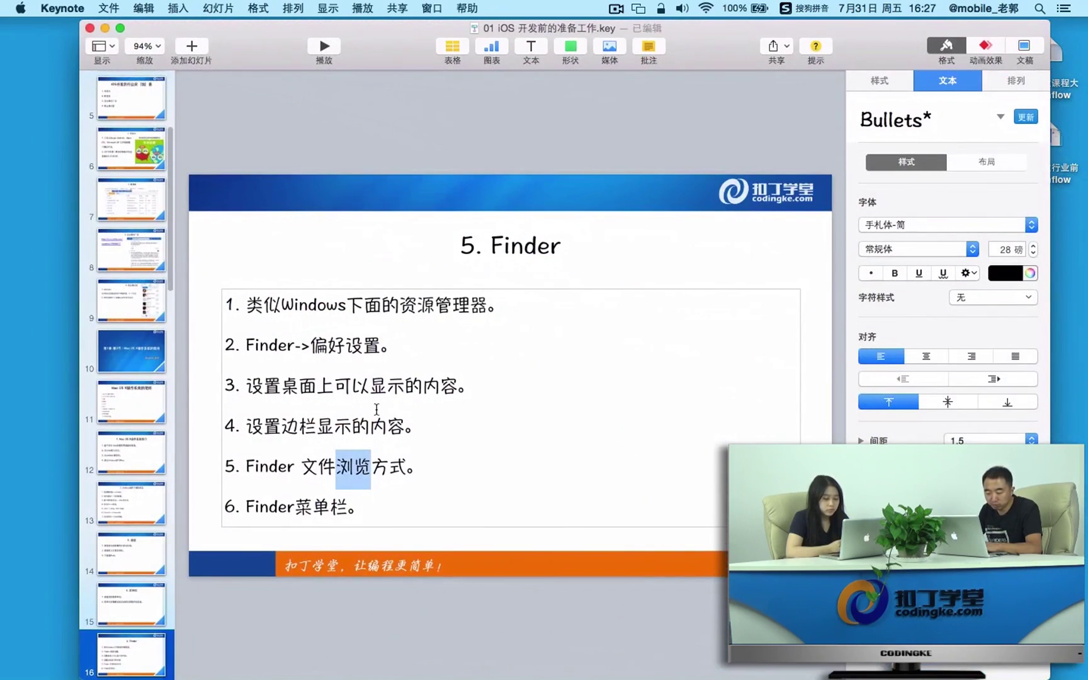
{"action": "left_click", "coordinate": [294, 507]}
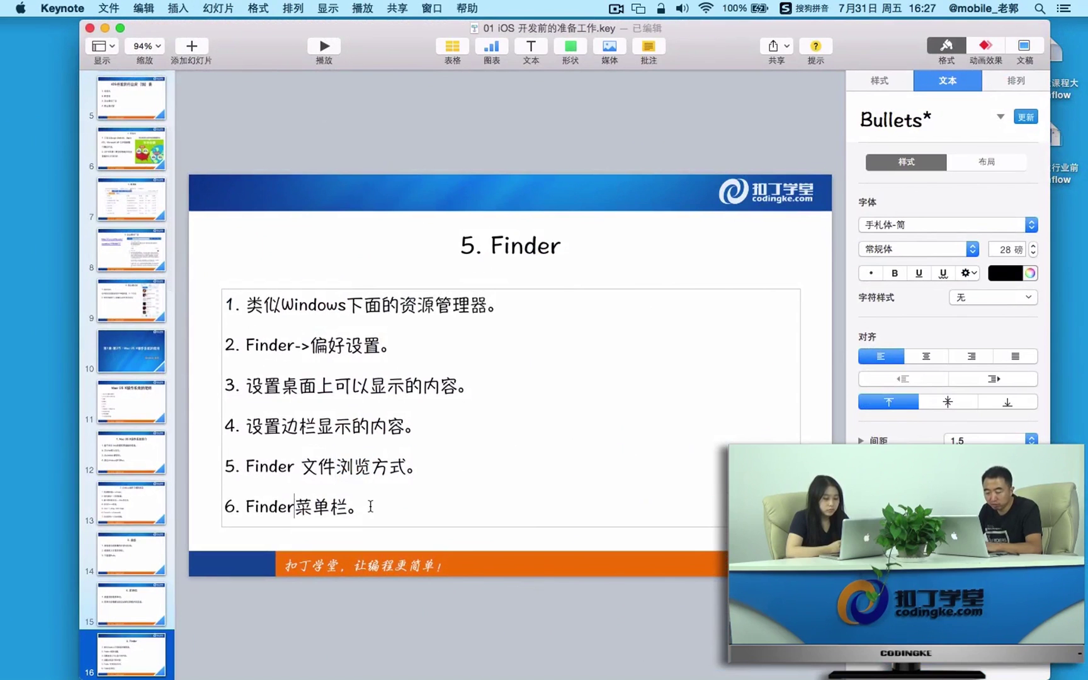
{"action": "left_click", "coordinate": [104, 28]}
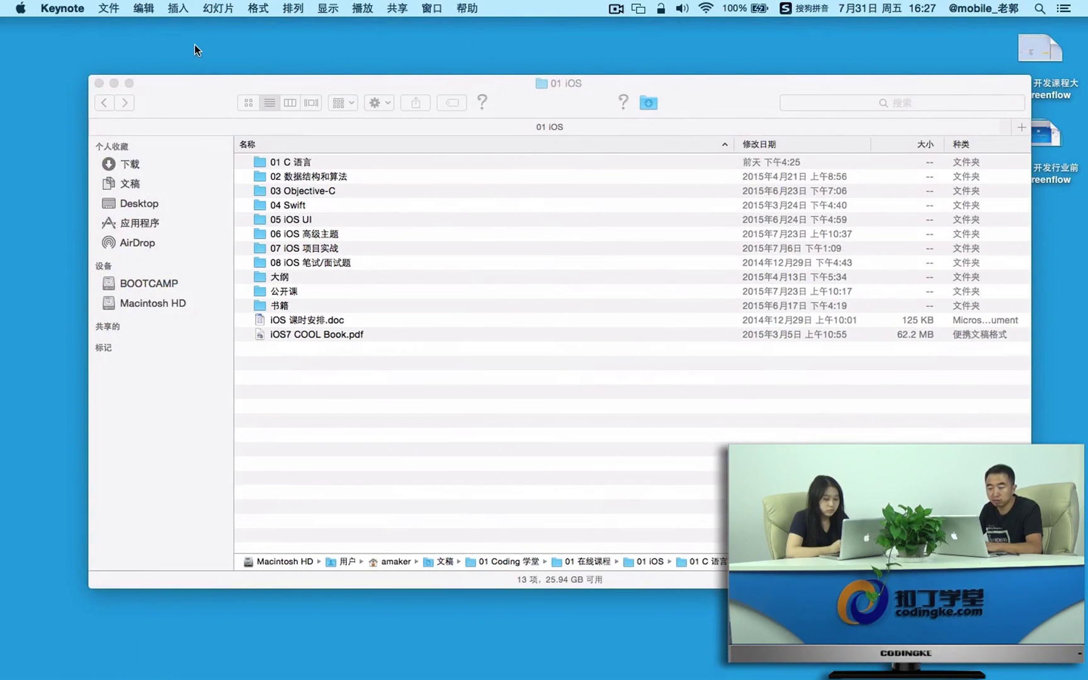
{"action": "left_click", "coordinate": [210, 101]}
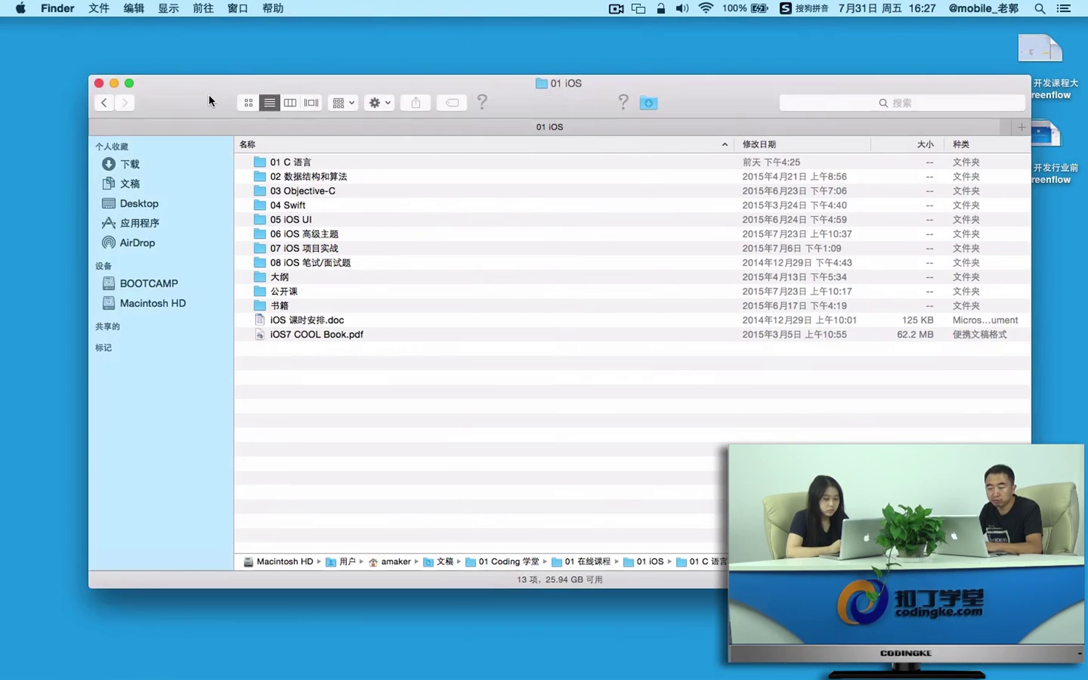
Open a new Finder window and position it side by side with the 01 iOS window.
{"action": "left_click", "coordinate": [101, 10]}
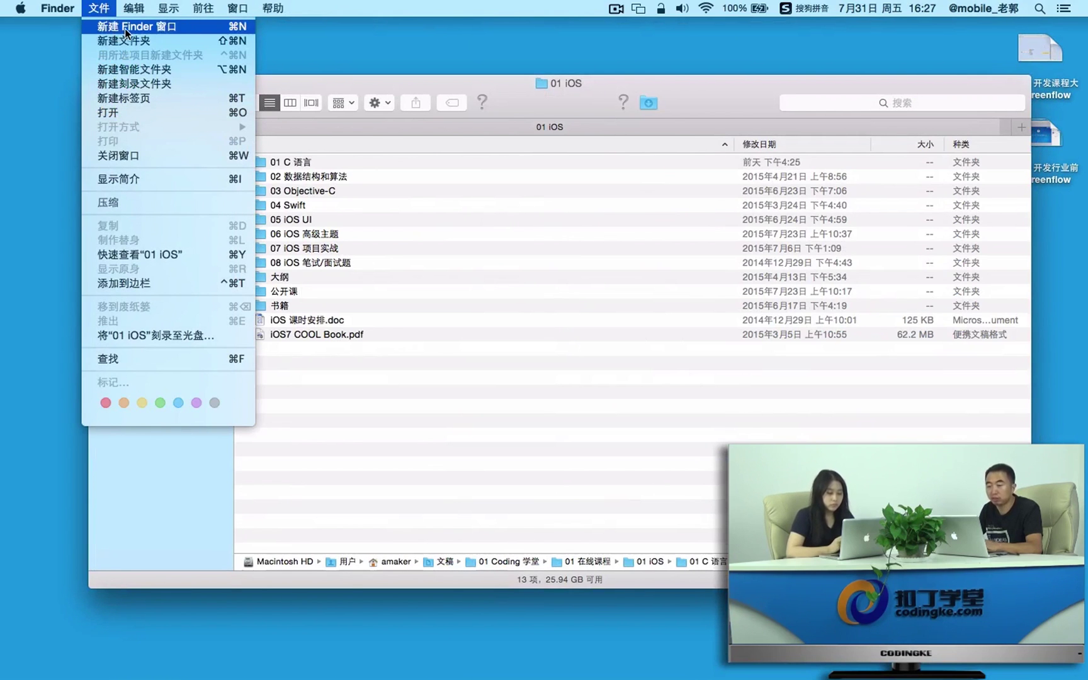
{"action": "left_click", "coordinate": [125, 29]}
{"action": "left_click_drag", "start_coordinate": [365, 89], "coordinate": [592, 107]}
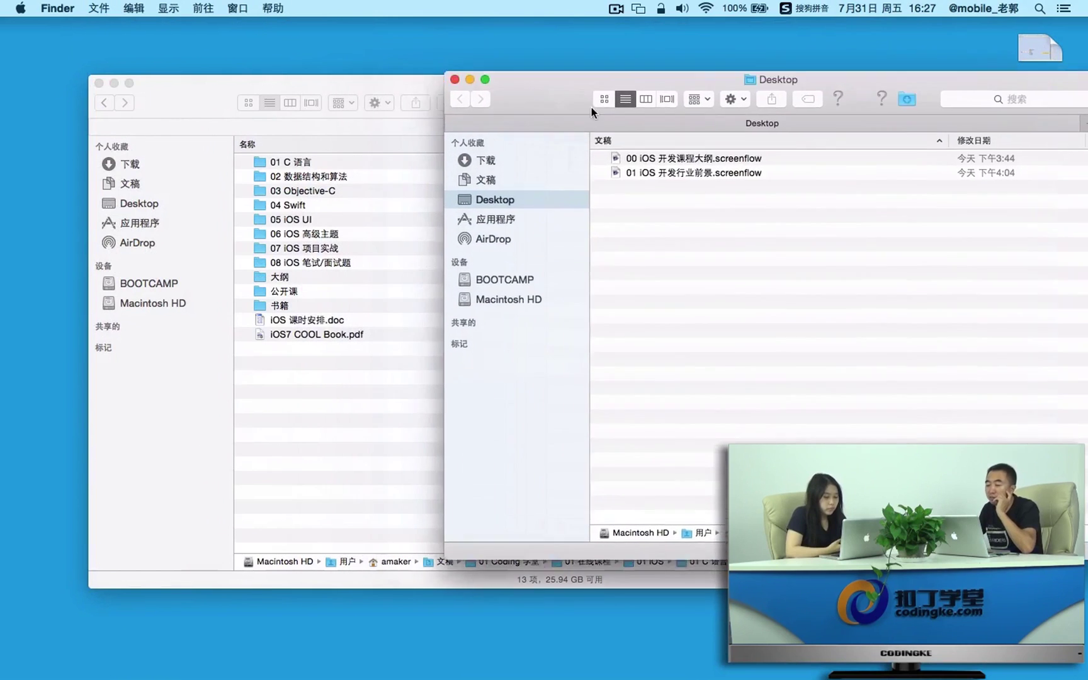
{"action": "left_click_drag", "start_coordinate": [296, 84], "coordinate": [207, 82]}
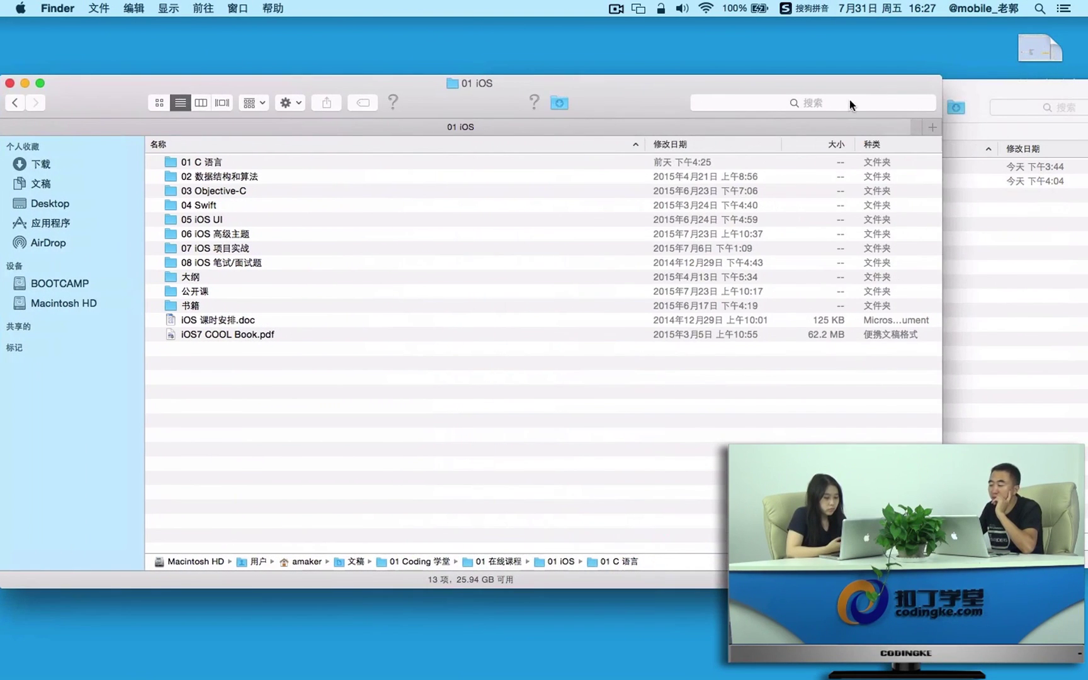
{"action": "left_click", "coordinate": [1011, 308]}
{"action": "left_click_drag", "start_coordinate": [602, 111], "coordinate": [563, 92]}
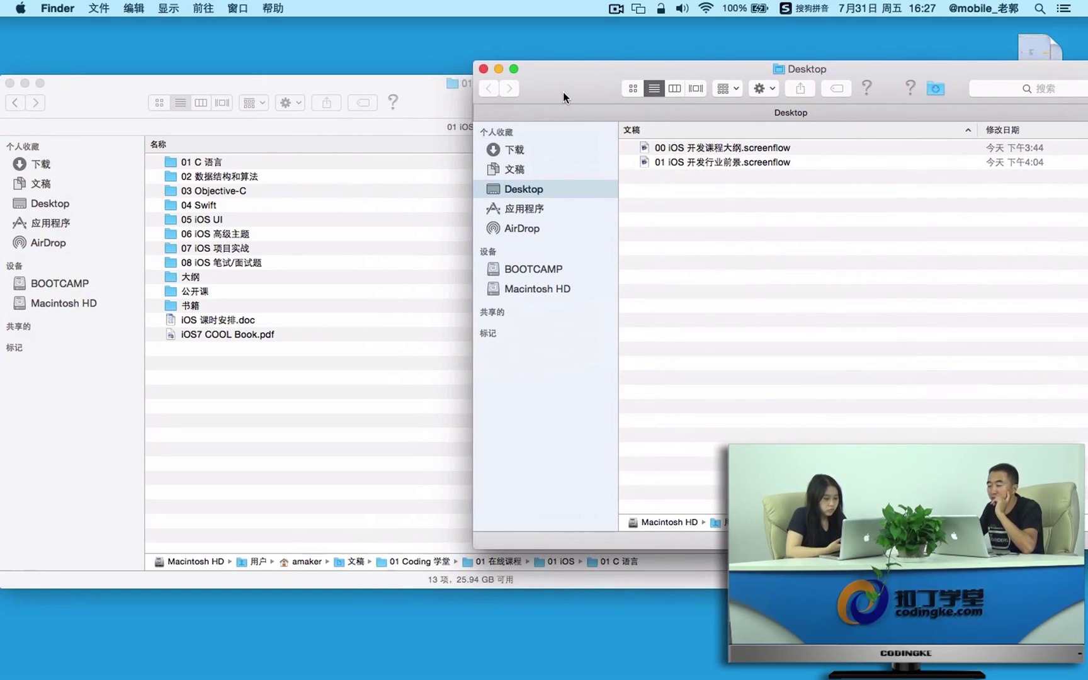
Move iOS7 COOL Book.pdf from the 01 iOS window into the Desktop window, and undo that move.
{"action": "left_click", "coordinate": [427, 107]}
{"action": "left_click_drag", "start_coordinate": [423, 102], "coordinate": [423, 114]}
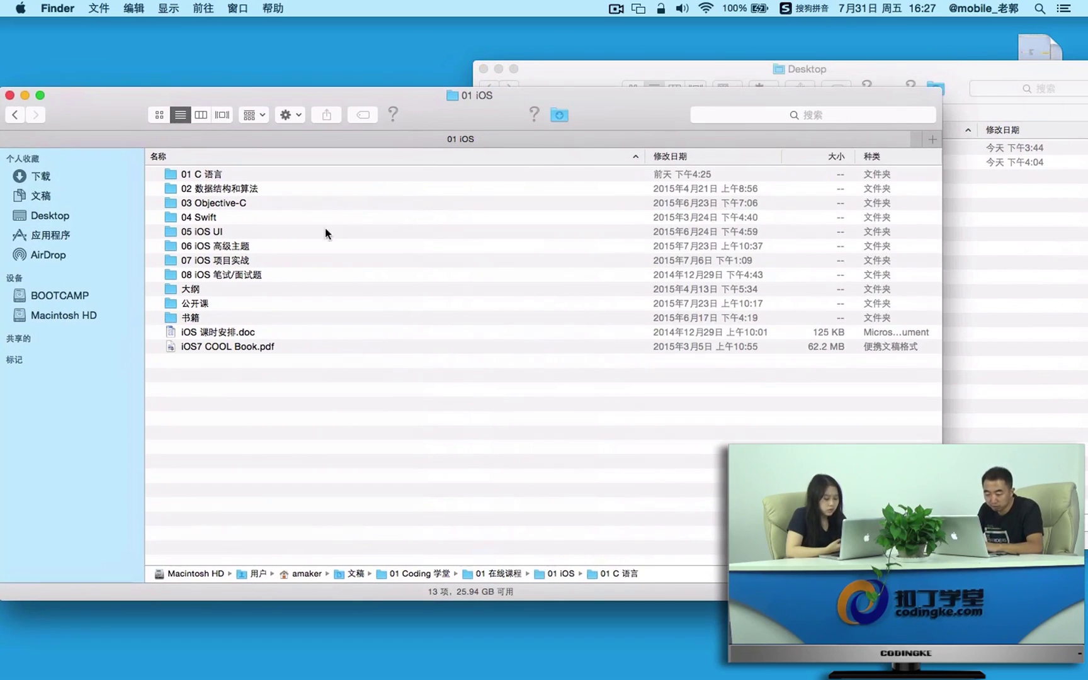
{"action": "left_click", "coordinate": [274, 245]}
{"action": "left_click_drag", "start_coordinate": [629, 119], "coordinate": [644, 254]}
{"action": "left_click", "coordinate": [486, 486]}
{"action": "left_click", "coordinate": [311, 463]}
{"action": "left_click_drag", "start_coordinate": [329, 508], "coordinate": [823, 214]}
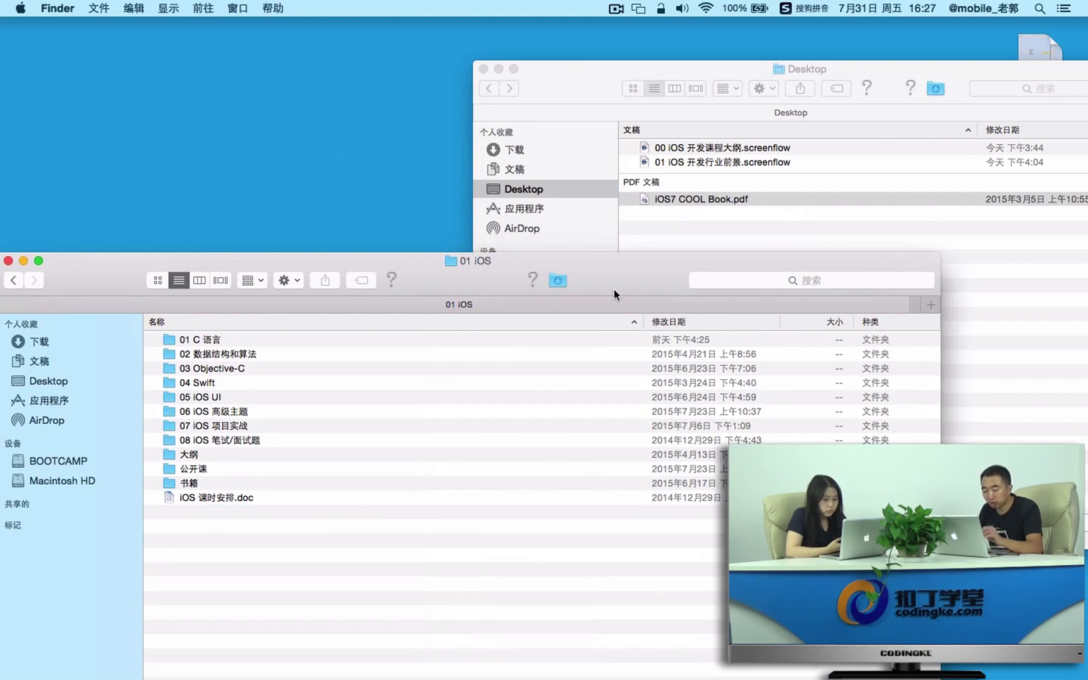
{"action": "key", "text": "super+z"}
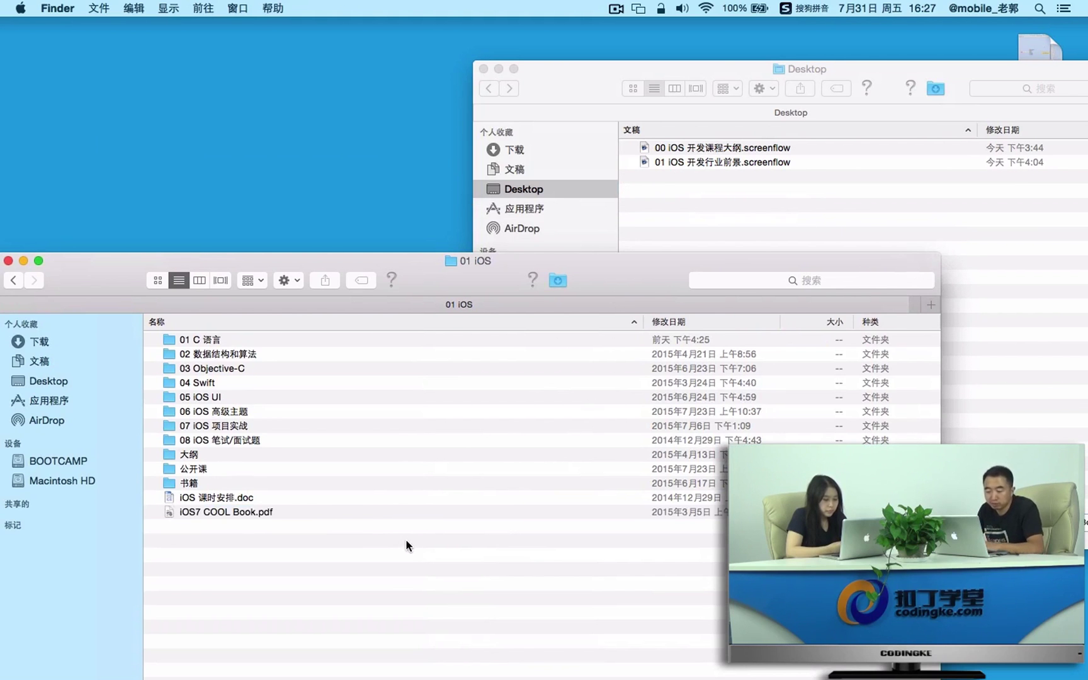
Reposition the 01 iOS window, look over Finder's editing and navigation commands, and open the 连接服务器 dialog.
{"action": "left_click_drag", "start_coordinate": [89, 272], "coordinate": [156, 228]}
{"action": "left_click", "coordinate": [215, 124]}
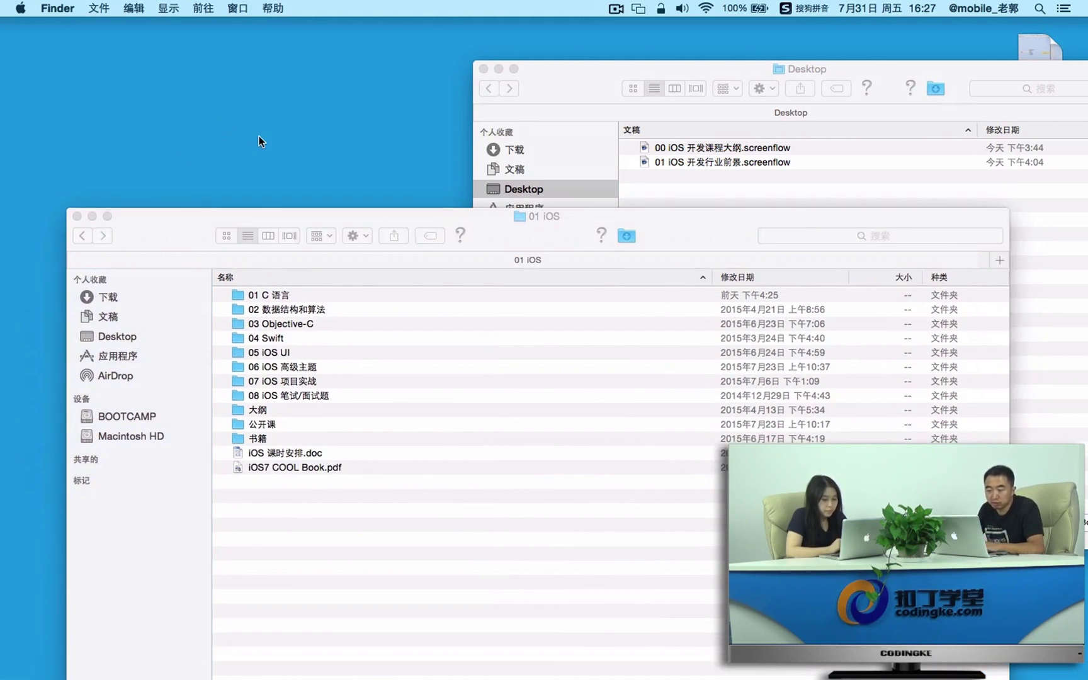
{"action": "left_click", "coordinate": [133, 9]}
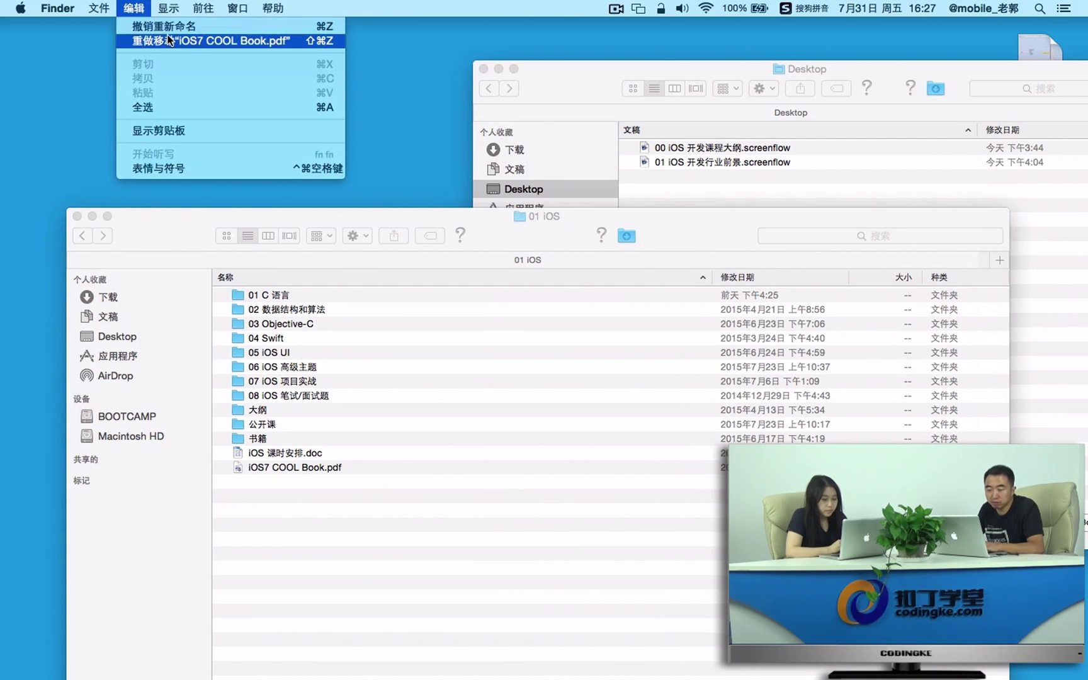
{"action": "mouse_move", "coordinate": [165, 10]}
{"action": "mouse_move", "coordinate": [207, 12]}
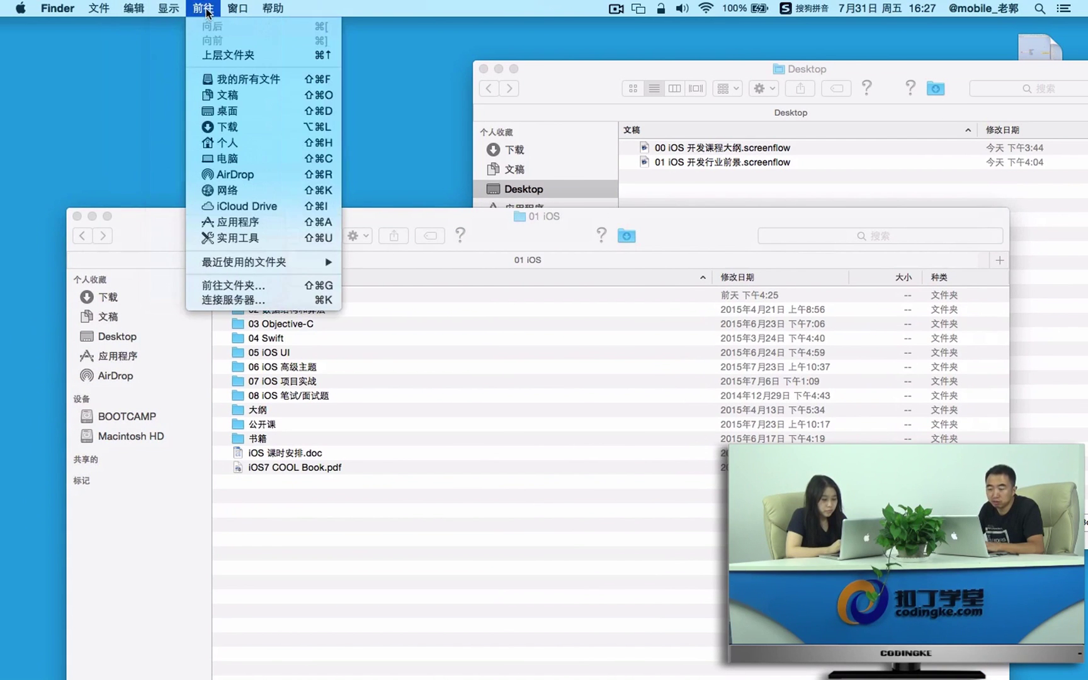
{"action": "left_click", "coordinate": [277, 303]}
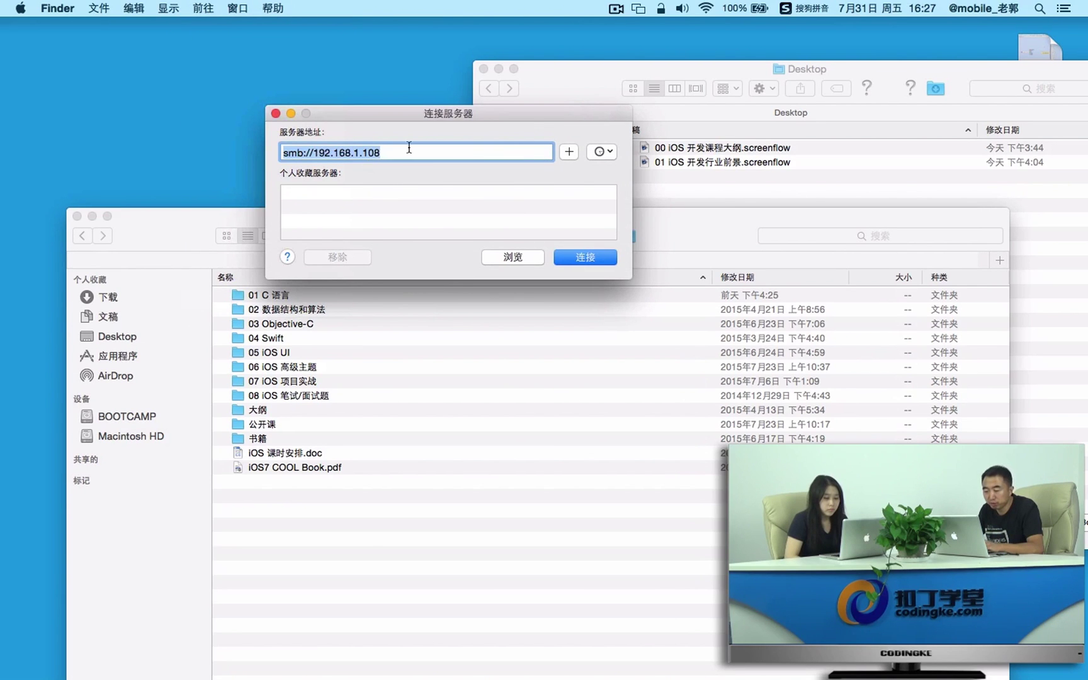
Examine the smb:// server address and its IP portion in the 连接服务器 dialog, and close it without connecting.
{"action": "left_click", "coordinate": [408, 148]}
{"action": "left_click_drag", "start_coordinate": [287, 152], "coordinate": [415, 149]}
{"action": "left_click", "coordinate": [416, 148]}
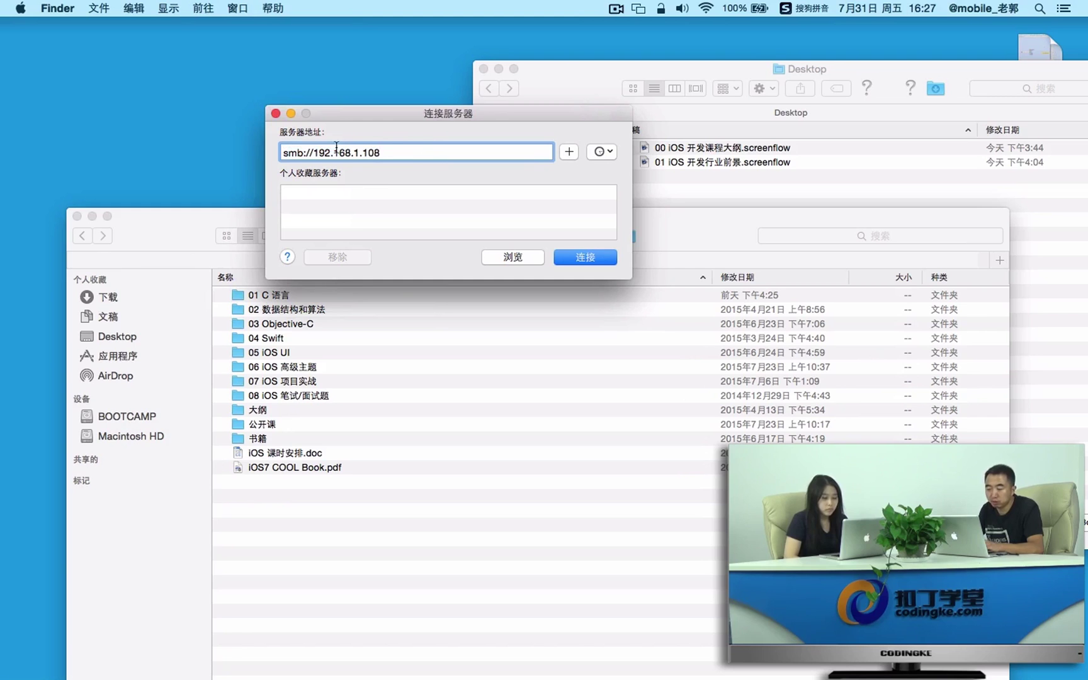
{"action": "left_click_drag", "start_coordinate": [316, 152], "coordinate": [404, 149]}
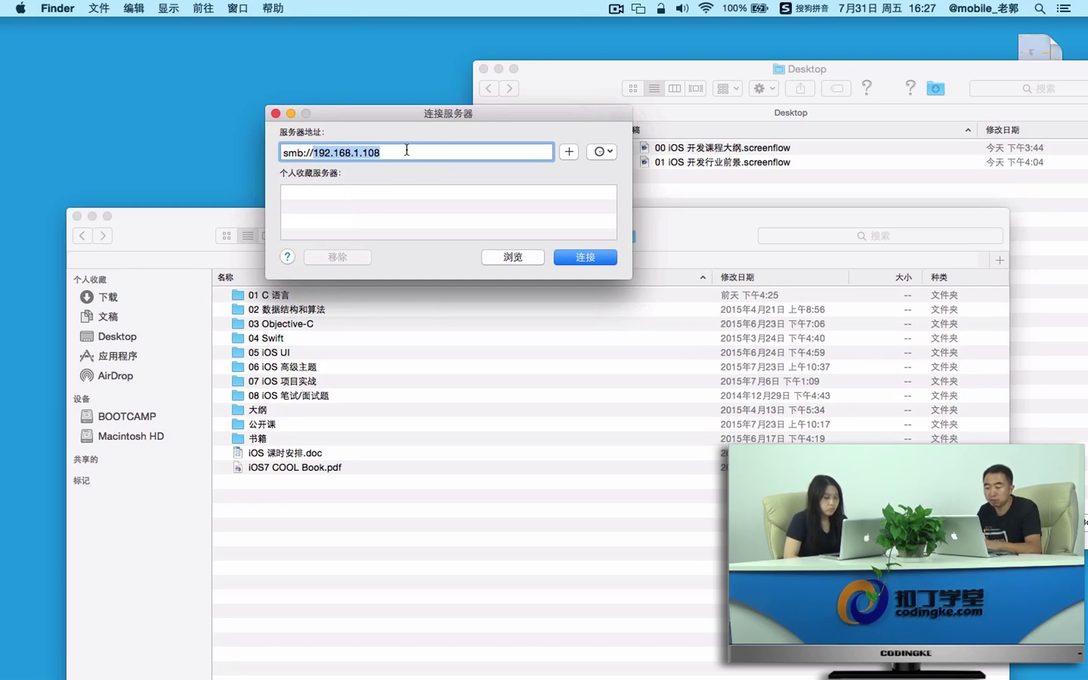
{"action": "left_click", "coordinate": [390, 149]}
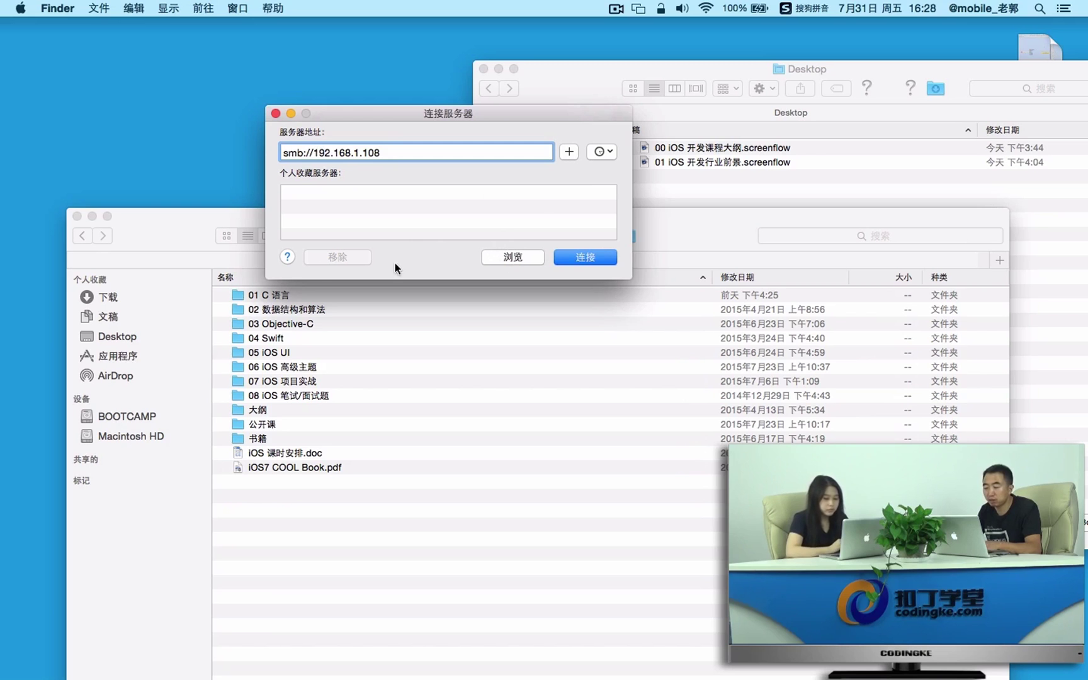
{"action": "left_click", "coordinate": [277, 114]}
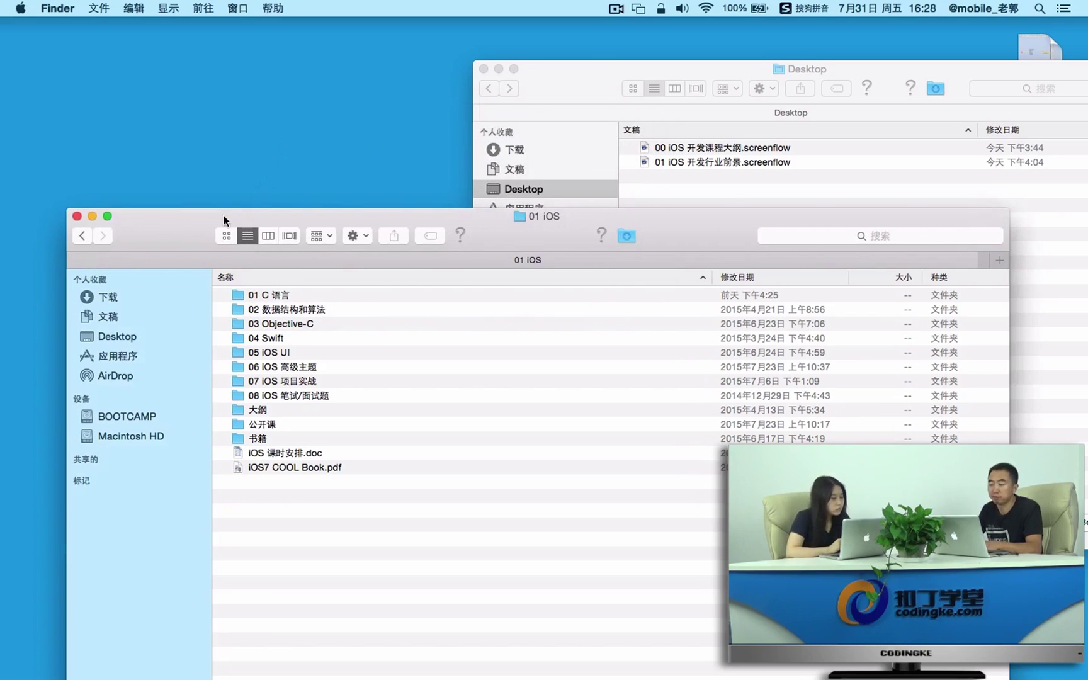
Reposition the 01 iOS window and look over the window commands, including 合并所有窗口 and 前置全部窗口.
{"action": "left_click_drag", "start_coordinate": [185, 227], "coordinate": [183, 119]}
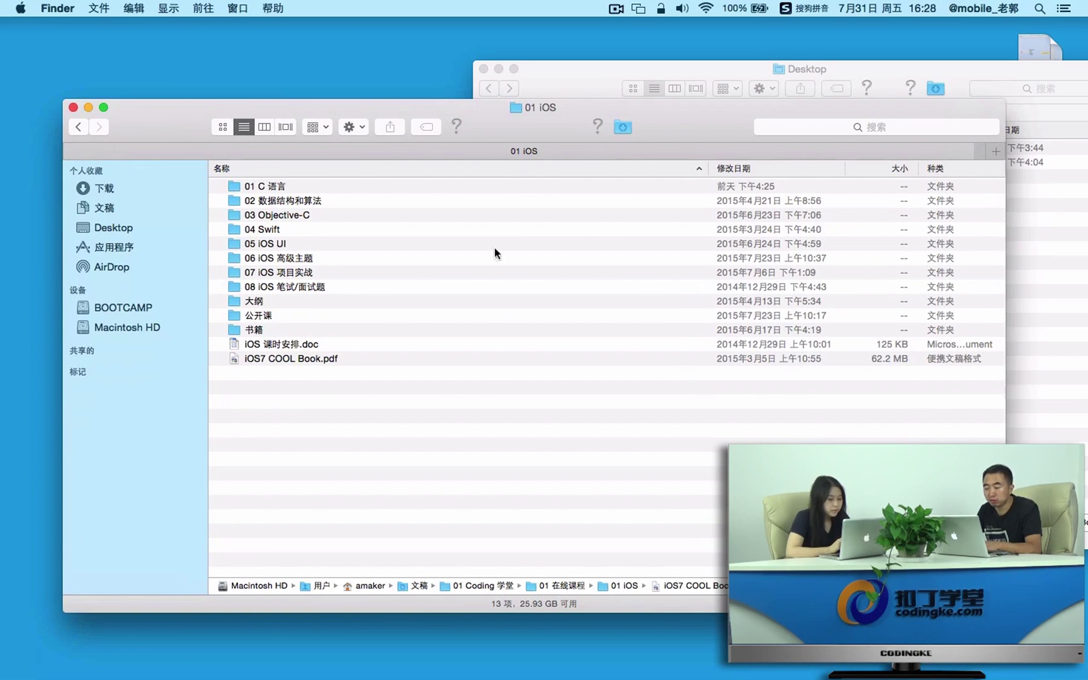
{"action": "left_click_drag", "start_coordinate": [504, 130], "coordinate": [480, 131]}
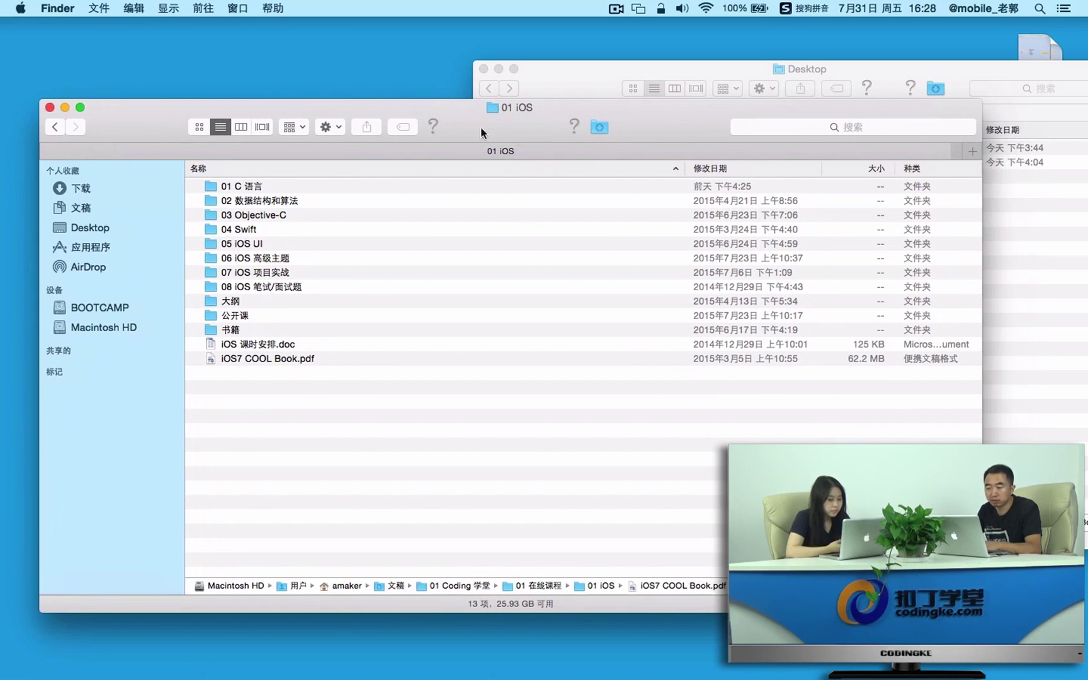
{"action": "left_click", "coordinate": [197, 11]}
{"action": "mouse_move", "coordinate": [228, 5]}
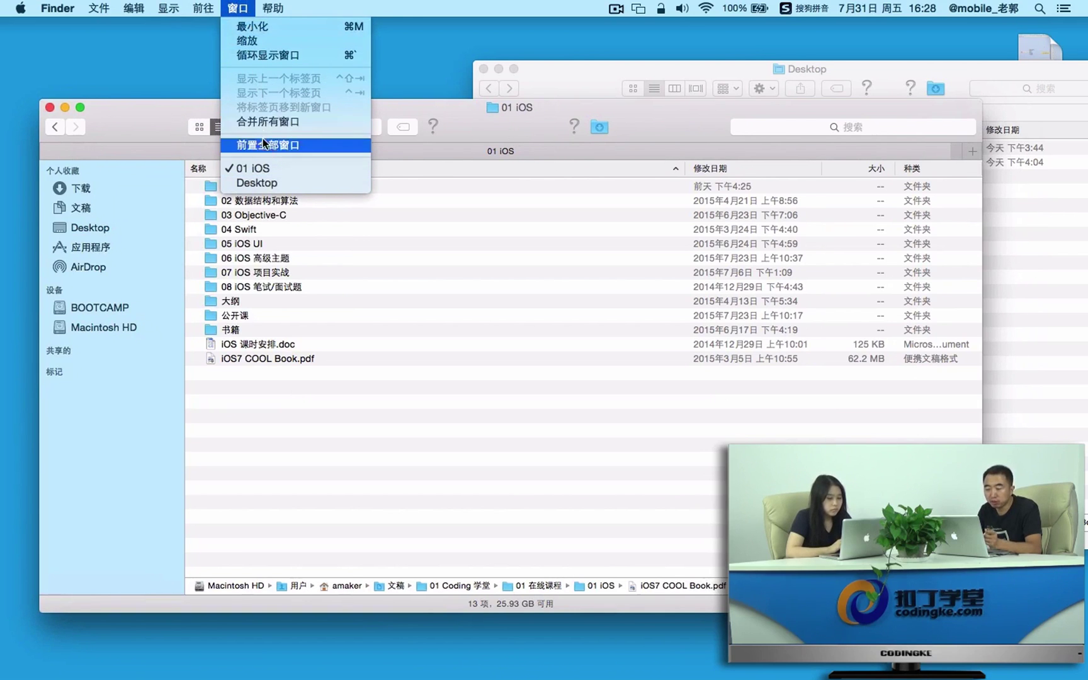
{"action": "left_click", "coordinate": [153, 104]}
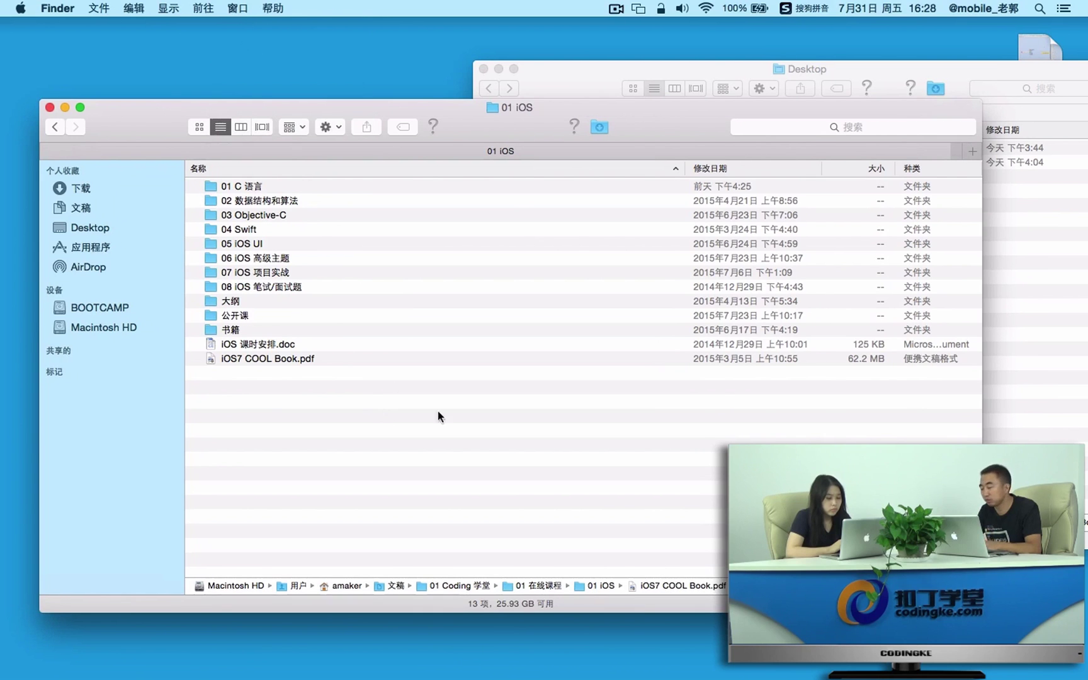
Switch to Keynote, present from the Finder slide to the 6. Dock slide, end the slideshow and minimize Keynote.
{"action": "mouse_move", "coordinate": [1070, 371]}
{"action": "left_click", "coordinate": [1054, 187]}
{"action": "left_click", "coordinate": [324, 46]}
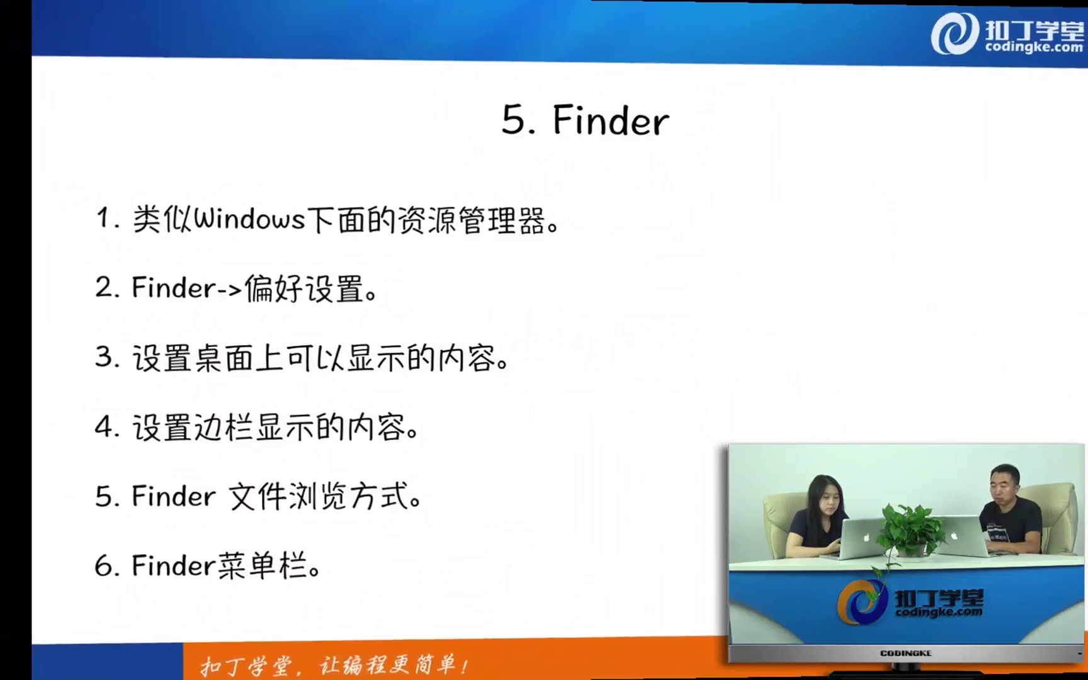
{"action": "left_click", "coordinate": [703, 312]}
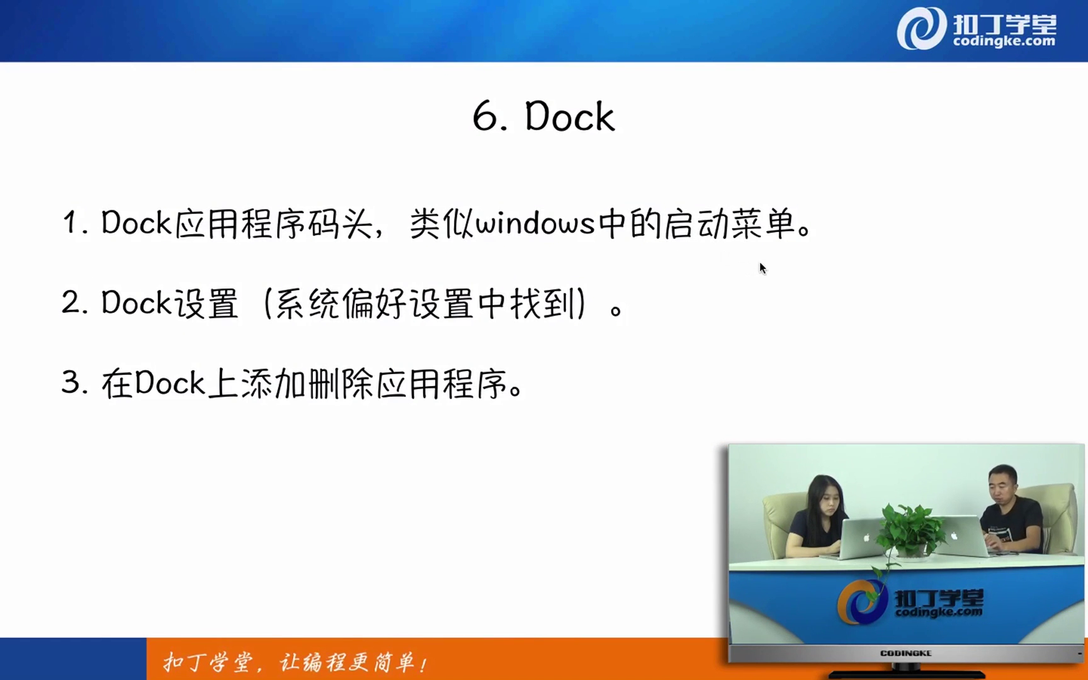
{"action": "key", "text": "Escape"}
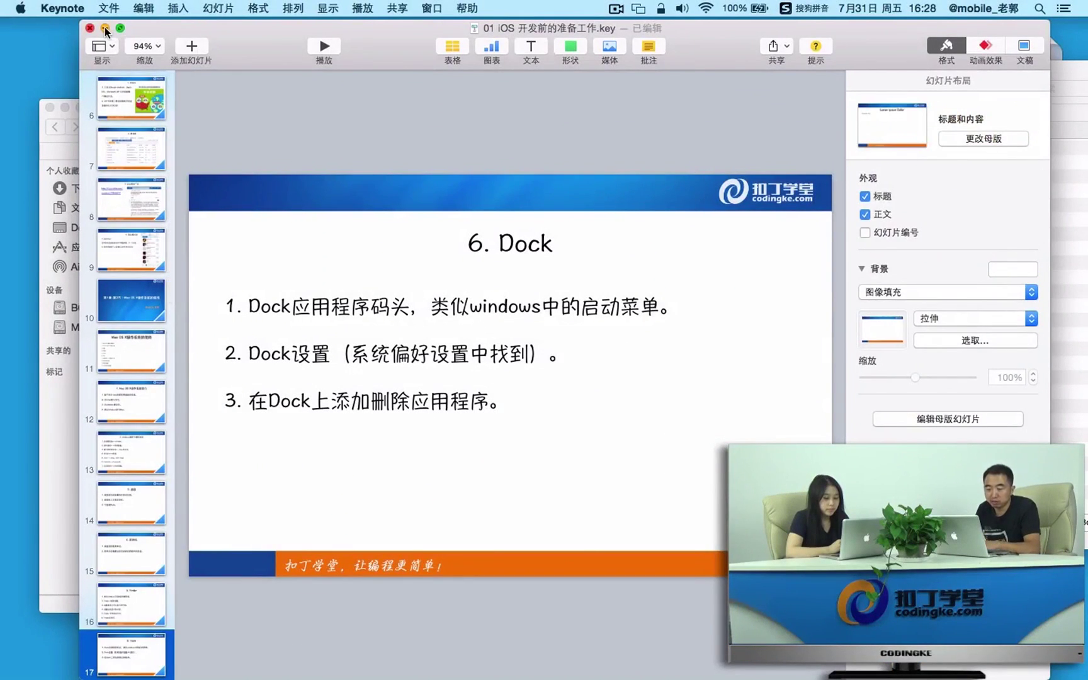
{"action": "key", "text": "super+w"}
Close the 01 iOS and Desktop Finder windows to clear the desktop.
{"action": "left_click_drag", "start_coordinate": [144, 122], "coordinate": [153, 128]}
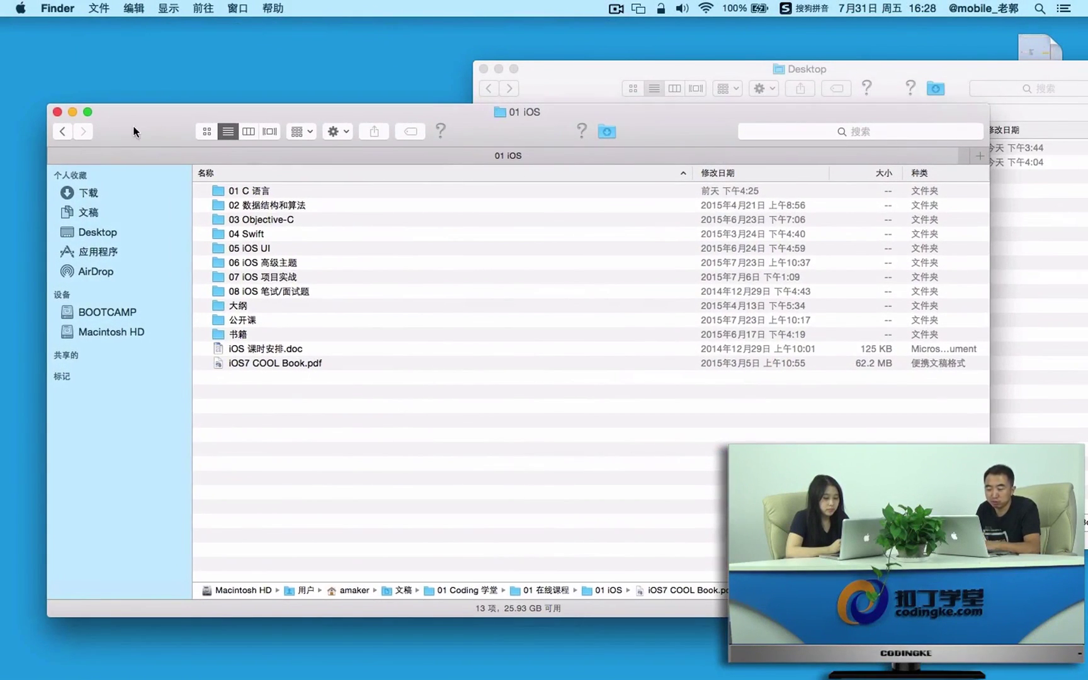
{"action": "left_click", "coordinate": [58, 112]}
{"action": "left_click_drag", "start_coordinate": [542, 98], "coordinate": [354, 99]}
{"action": "left_click", "coordinate": [295, 69]}
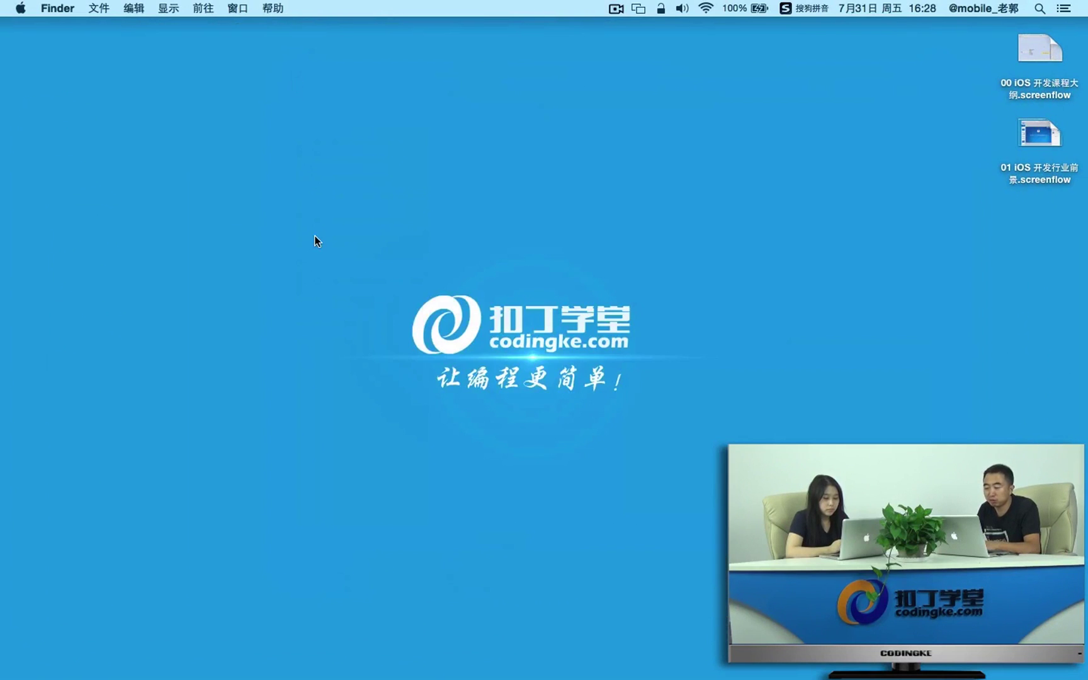
Open System Preferences (系统偏好设置), reposition its window and go to the Dock settings.
{"action": "mouse_move", "coordinate": [1085, 355]}
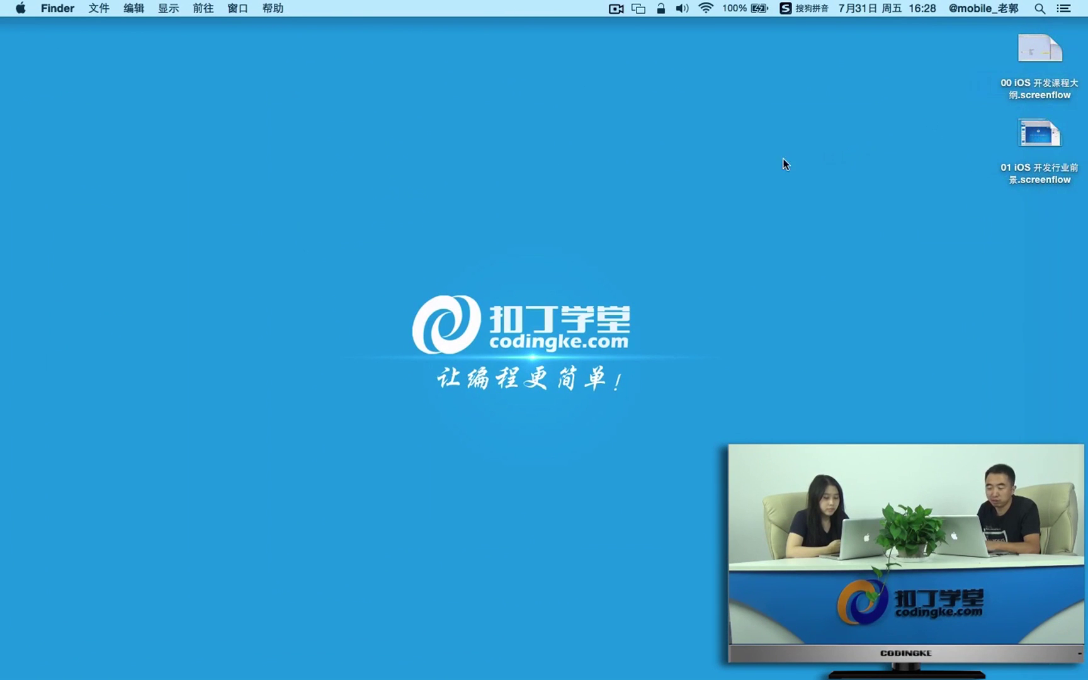
{"action": "left_click", "coordinate": [21, 8]}
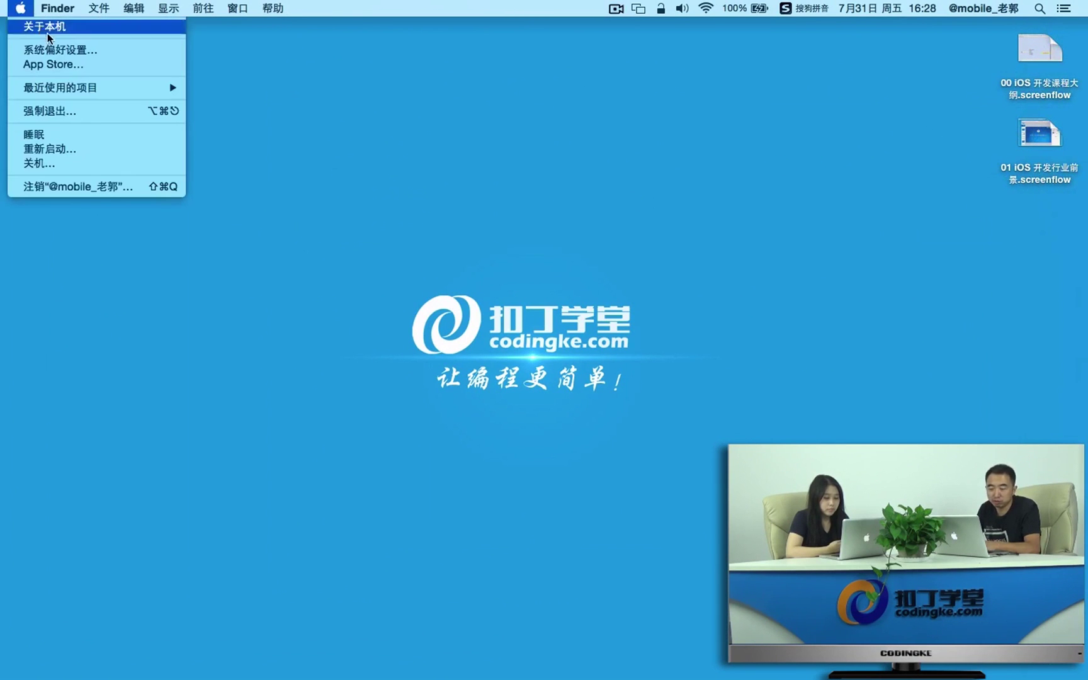
{"action": "left_click", "coordinate": [67, 50]}
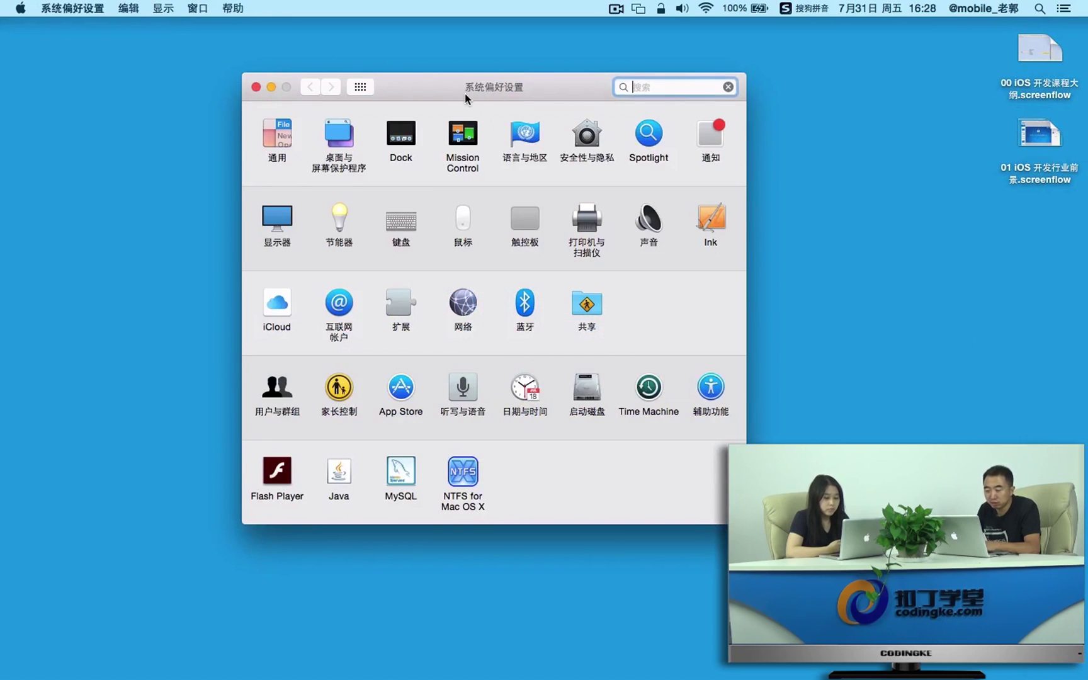
{"action": "left_click_drag", "start_coordinate": [464, 89], "coordinate": [456, 115]}
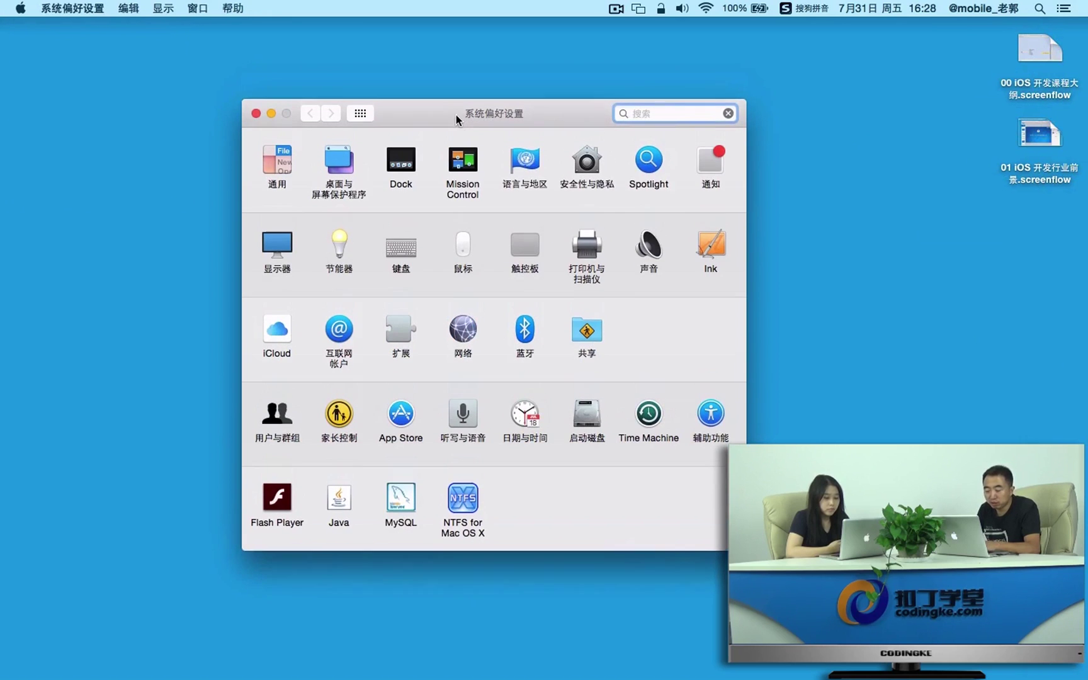
{"action": "left_click", "coordinate": [399, 161]}
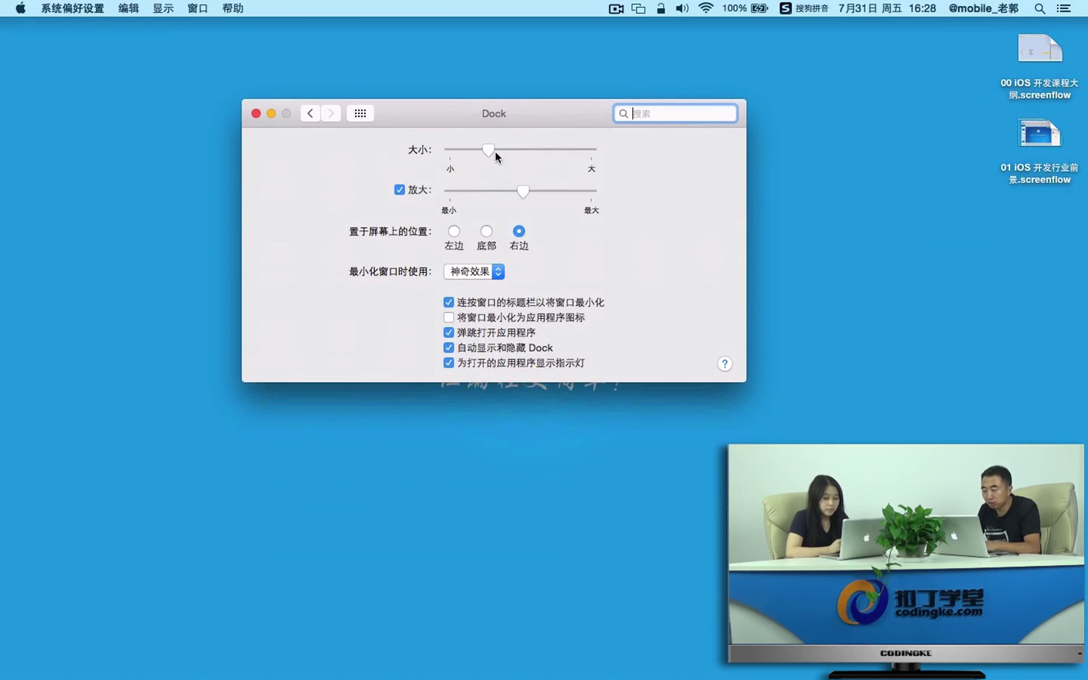
Increase the Dock's magnification (放大) to near the maximum and place the Dock at the 底部 of the screen.
{"action": "mouse_move", "coordinate": [489, 151]}
{"action": "left_mouse_down"}
{"action": "mouse_move", "coordinate": [586, 151]}
{"action": "mouse_move", "coordinate": [471, 153]}
{"action": "mouse_move", "coordinate": [515, 157]}
{"action": "mouse_move", "coordinate": [491, 153]}
{"action": "left_mouse_up"}
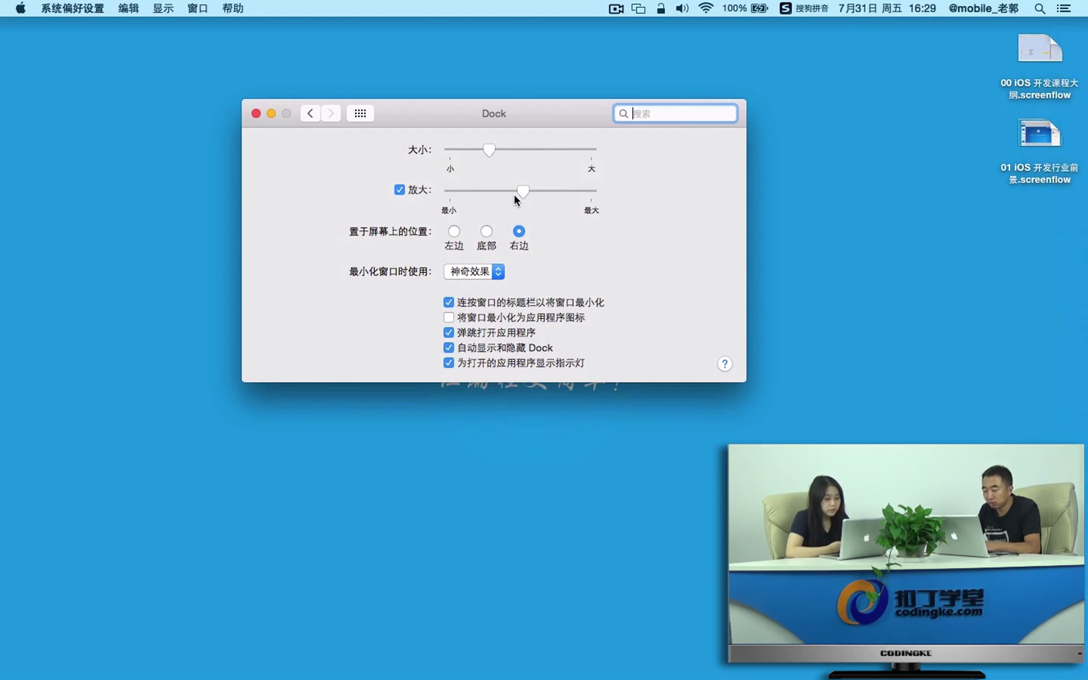
{"action": "left_click_drag", "start_coordinate": [522, 190], "coordinate": [557, 195]}
{"action": "mouse_move", "coordinate": [1067, 236]}
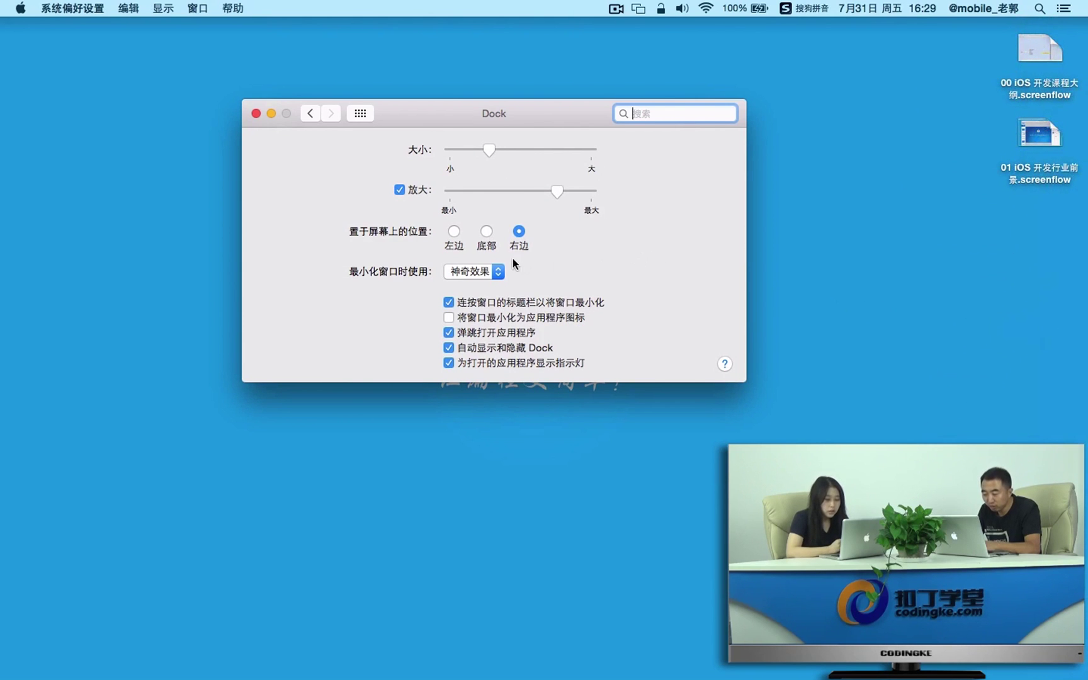
{"action": "left_click", "coordinate": [486, 231]}
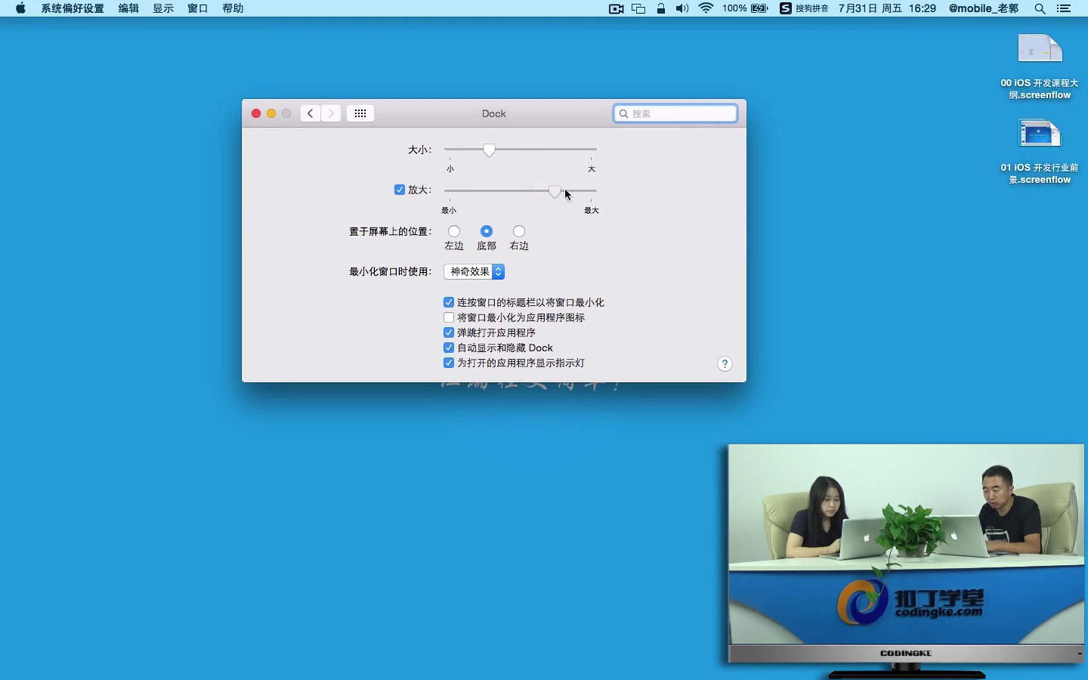
{"action": "left_click_drag", "start_coordinate": [581, 190], "coordinate": [573, 193]}
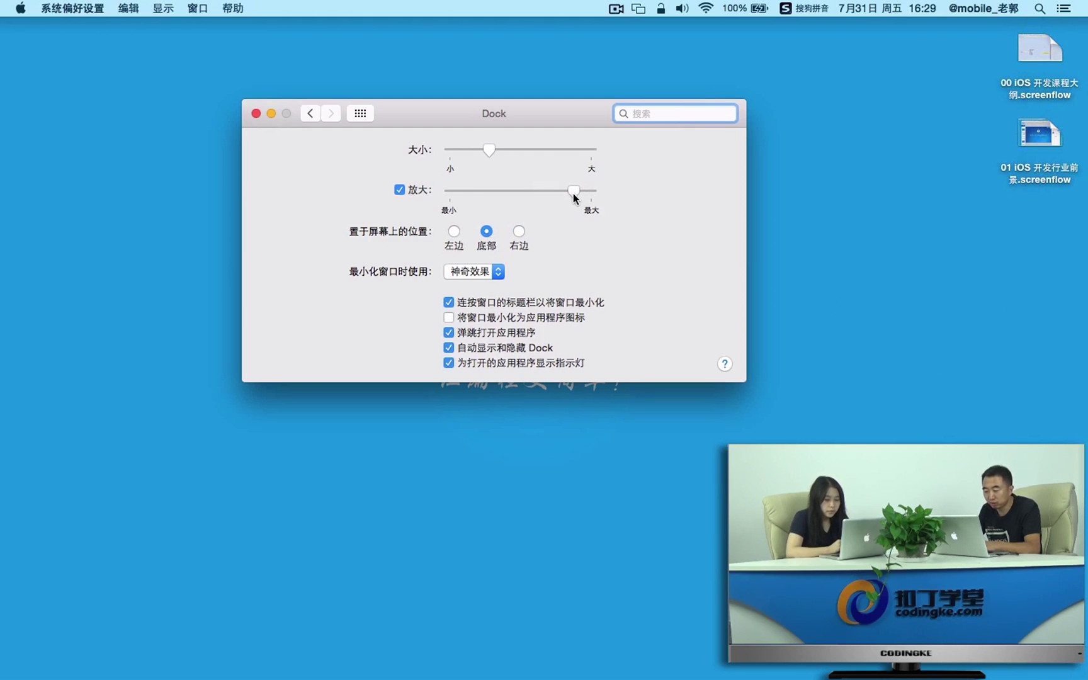
Check the window minimizing effect choices, and reveal the Dock to view and dismiss the 00 C语言新 folder's contents.
{"action": "left_click", "coordinate": [479, 271]}
{"action": "left_click", "coordinate": [475, 271]}
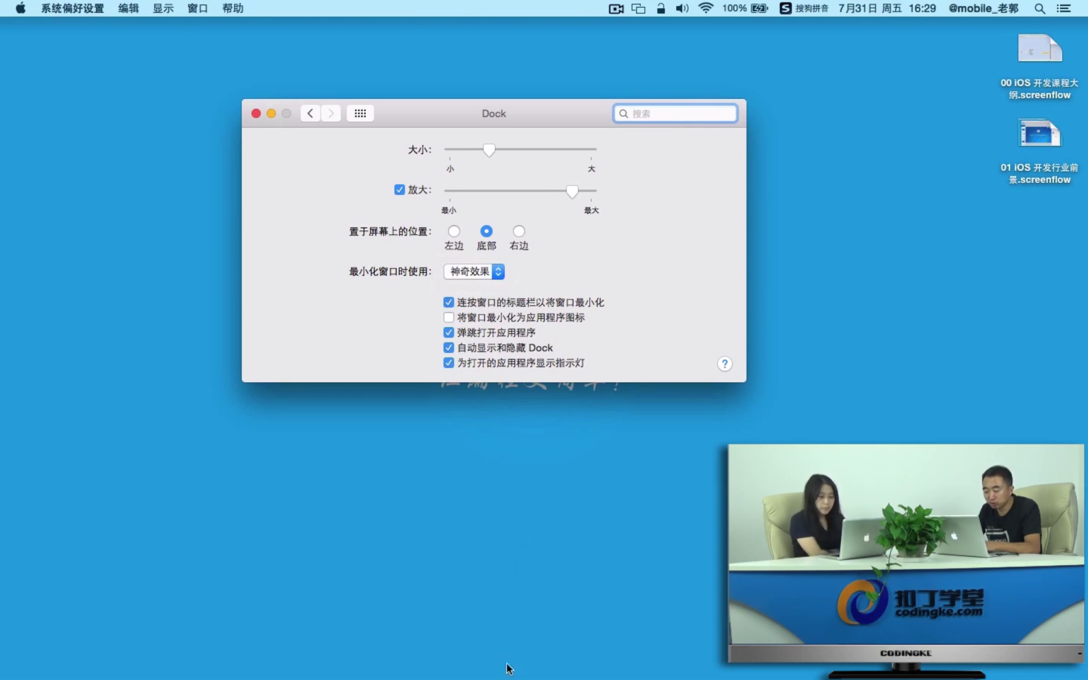
{"action": "mouse_move", "coordinate": [503, 677]}
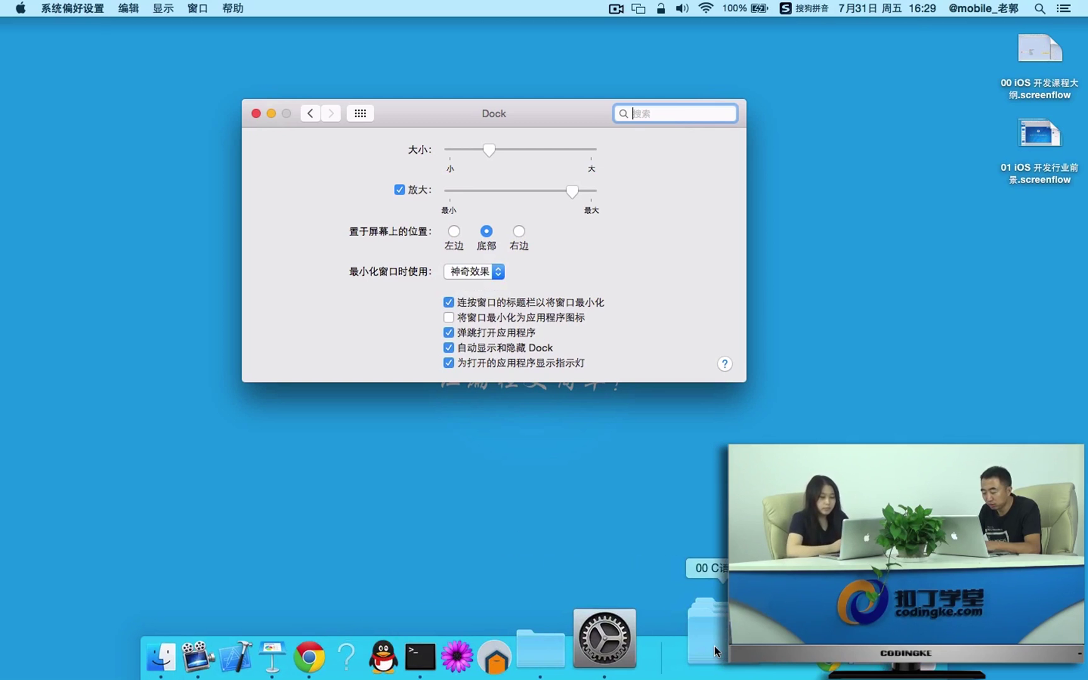
{"action": "left_click", "coordinate": [714, 645]}
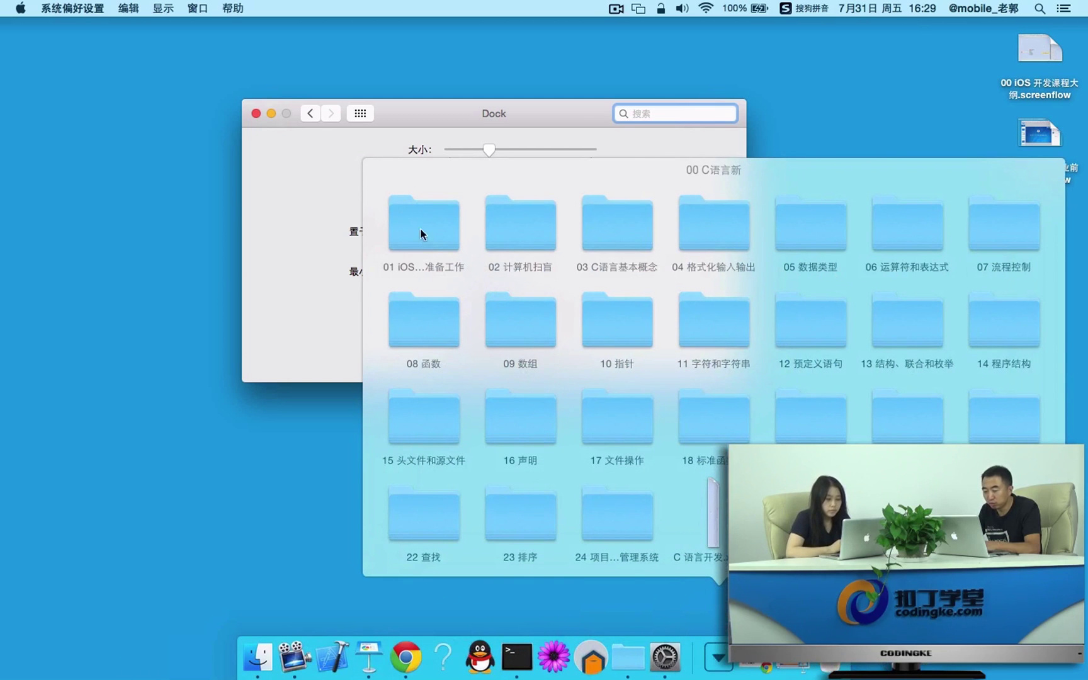
{"action": "left_click", "coordinate": [309, 223]}
Dismiss the Dock folder's contents and set the window minimizing effect (最小化窗口时使用) to 神奇效果.
{"action": "left_click", "coordinate": [477, 273]}
{"action": "left_click", "coordinate": [477, 285]}
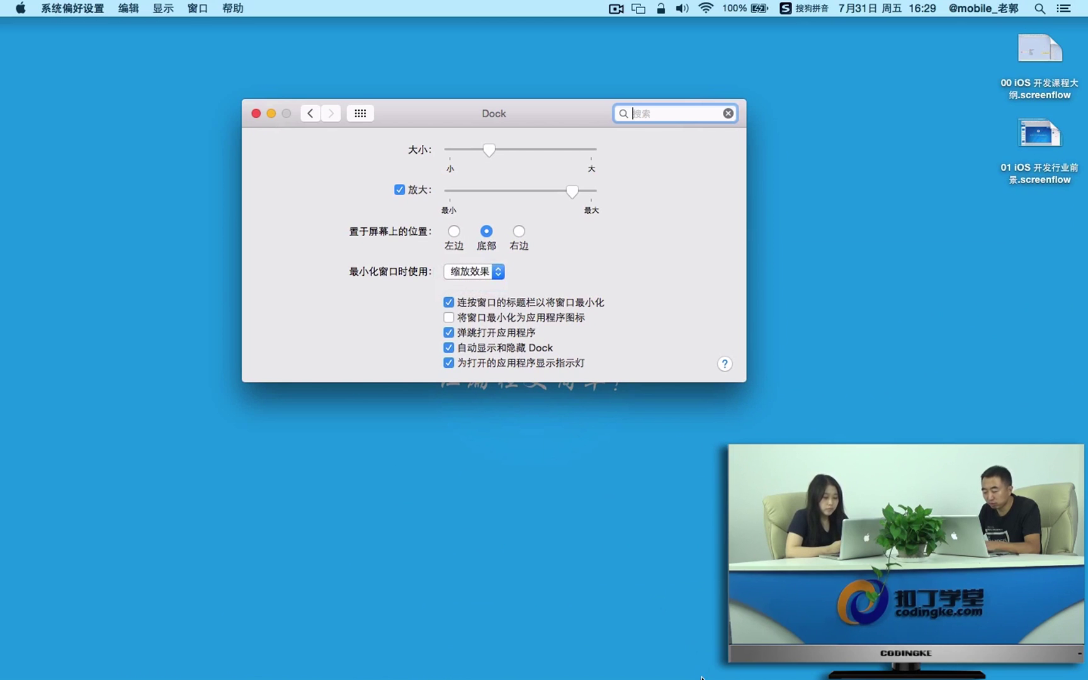
{"action": "mouse_move", "coordinate": [703, 678]}
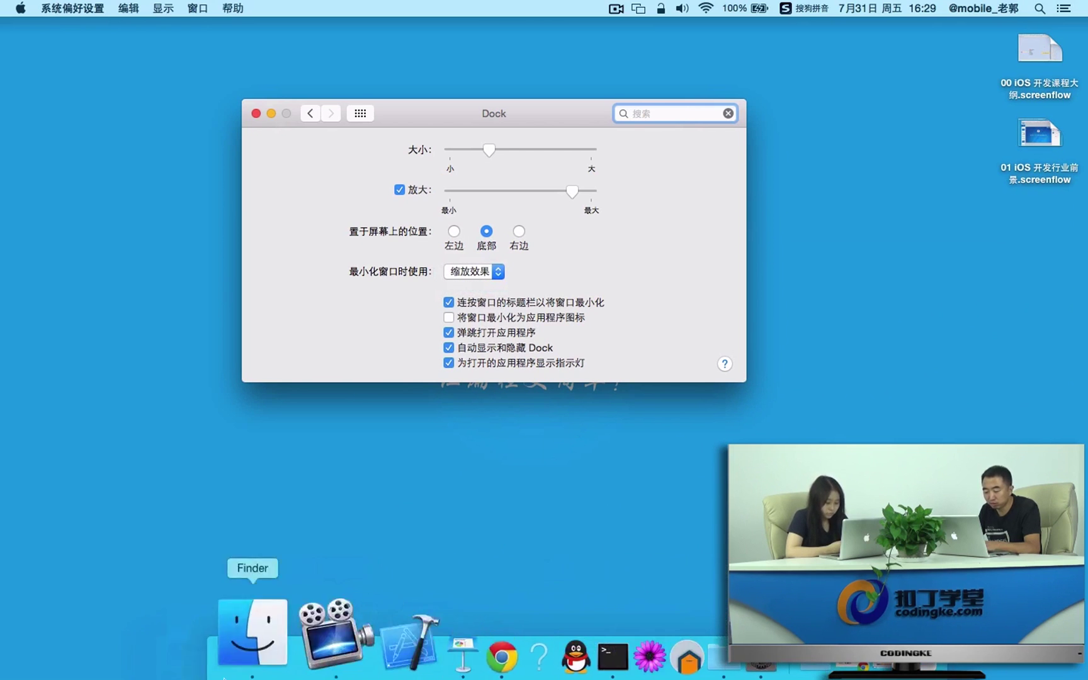
{"action": "left_click", "coordinate": [474, 272]}
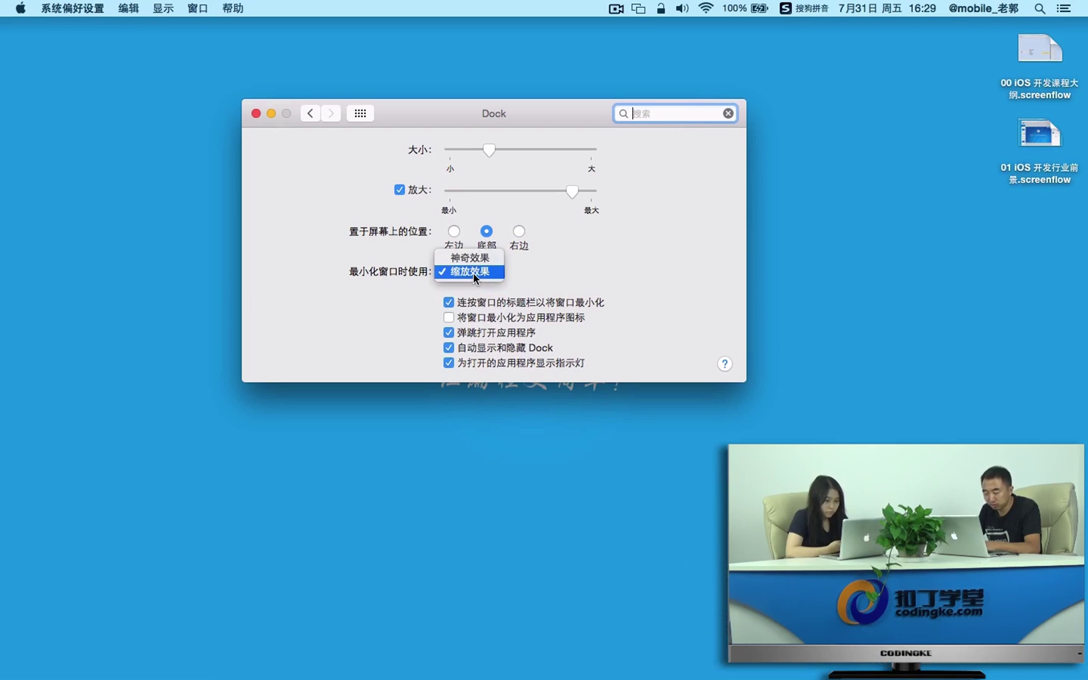
{"action": "left_click", "coordinate": [469, 258]}
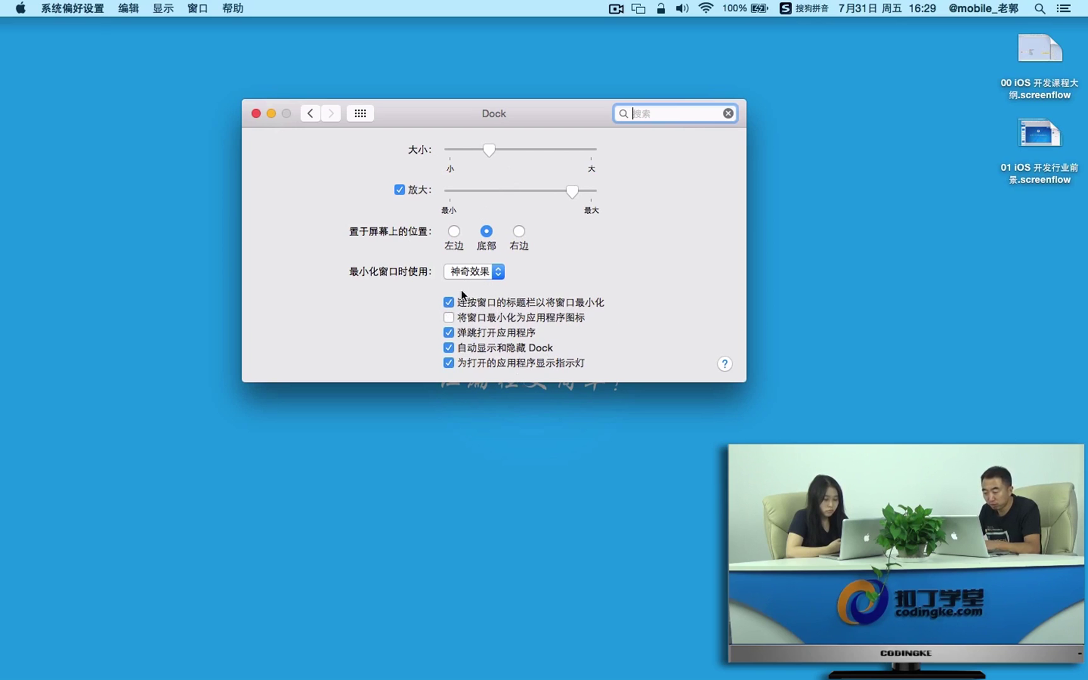
Place the Dock at the 右边 of the screen, reduce its magnification (放大) slightly, and close the Dock settings window.
{"action": "left_click", "coordinate": [518, 233]}
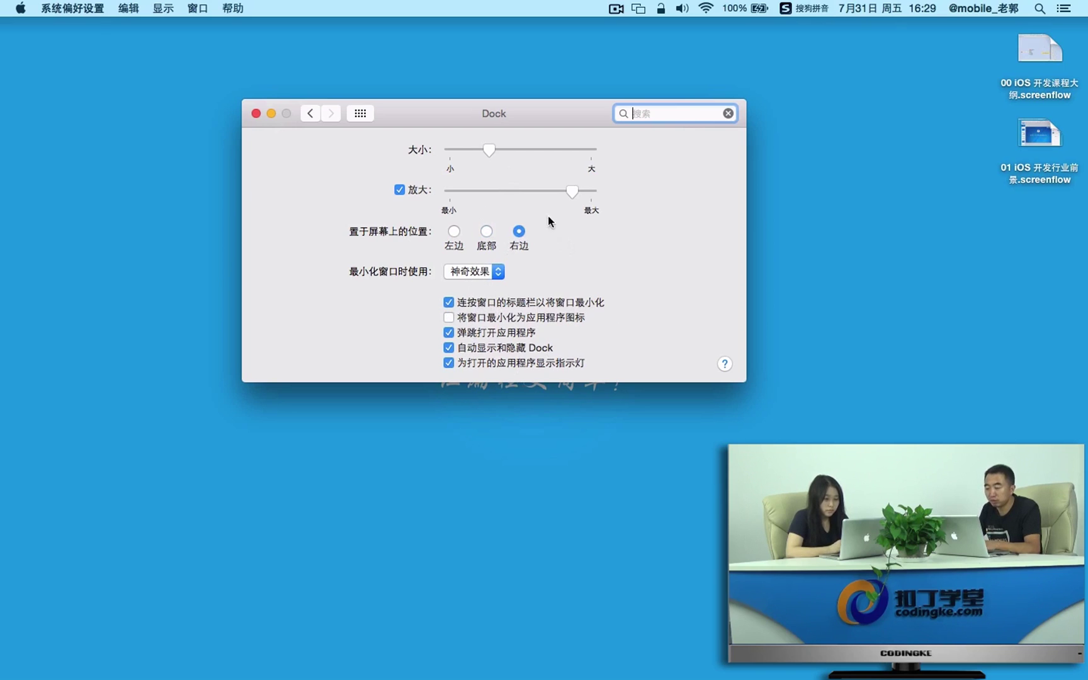
{"action": "left_click_drag", "start_coordinate": [571, 188], "coordinate": [535, 190]}
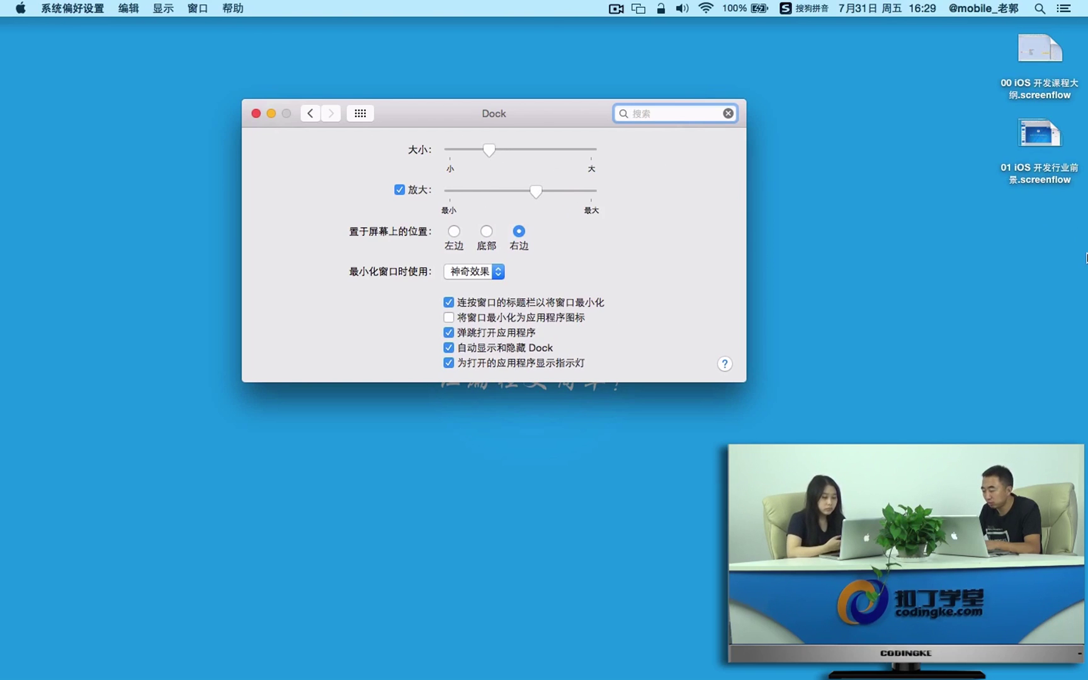
{"action": "mouse_move", "coordinate": [1084, 255]}
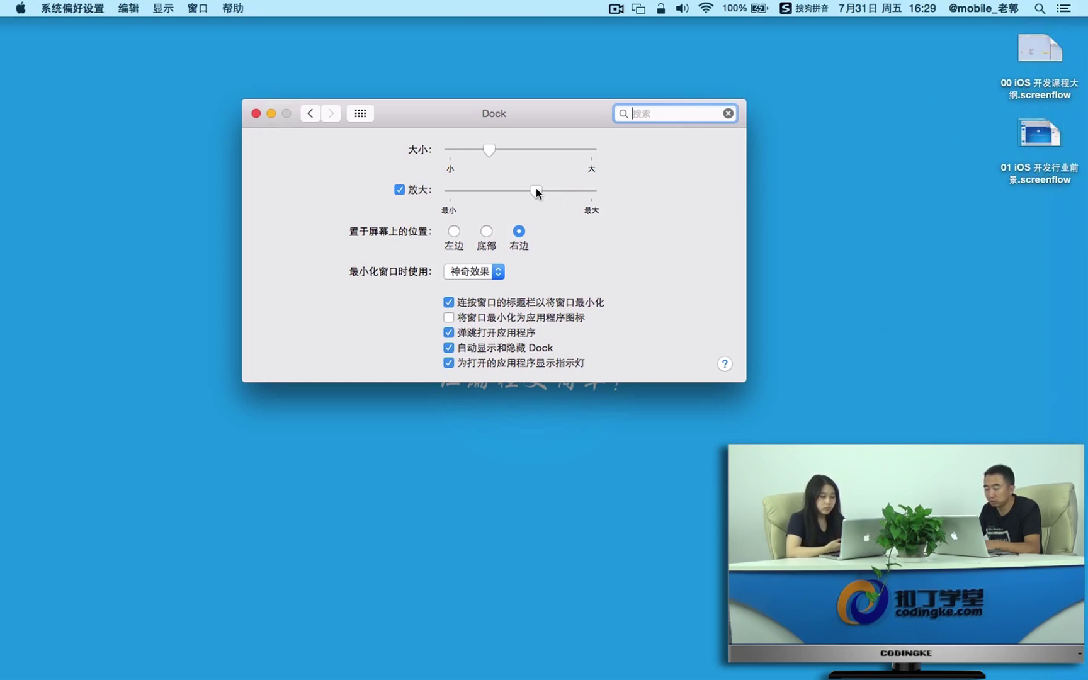
{"action": "left_click", "coordinate": [257, 115]}
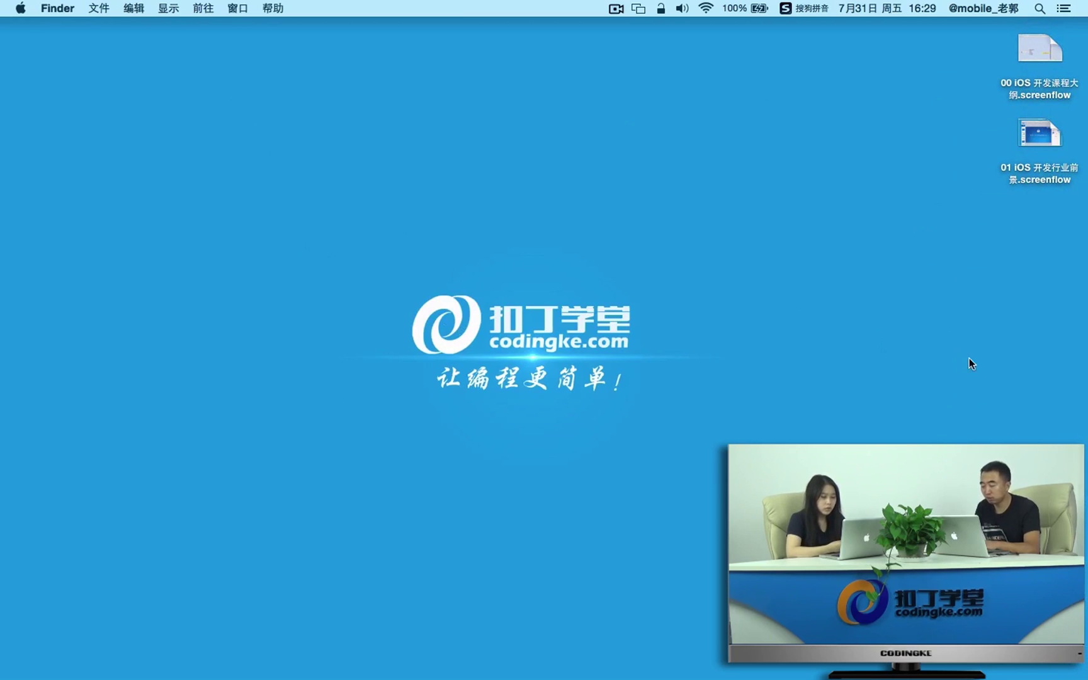
Reveal the Dock and examine the running folder-icon application's commands, including the 选项 choices for keeping it in the Dock and opening at login.
{"action": "mouse_move", "coordinate": [1086, 416]}
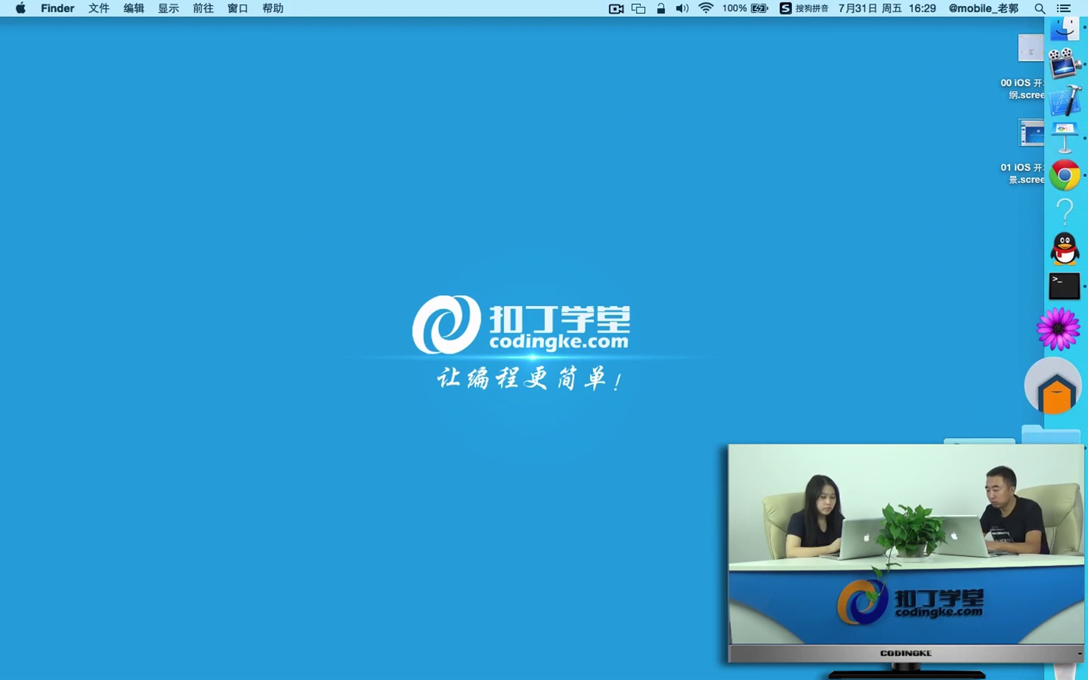
{"action": "right_click", "coordinate": [1064, 466]}
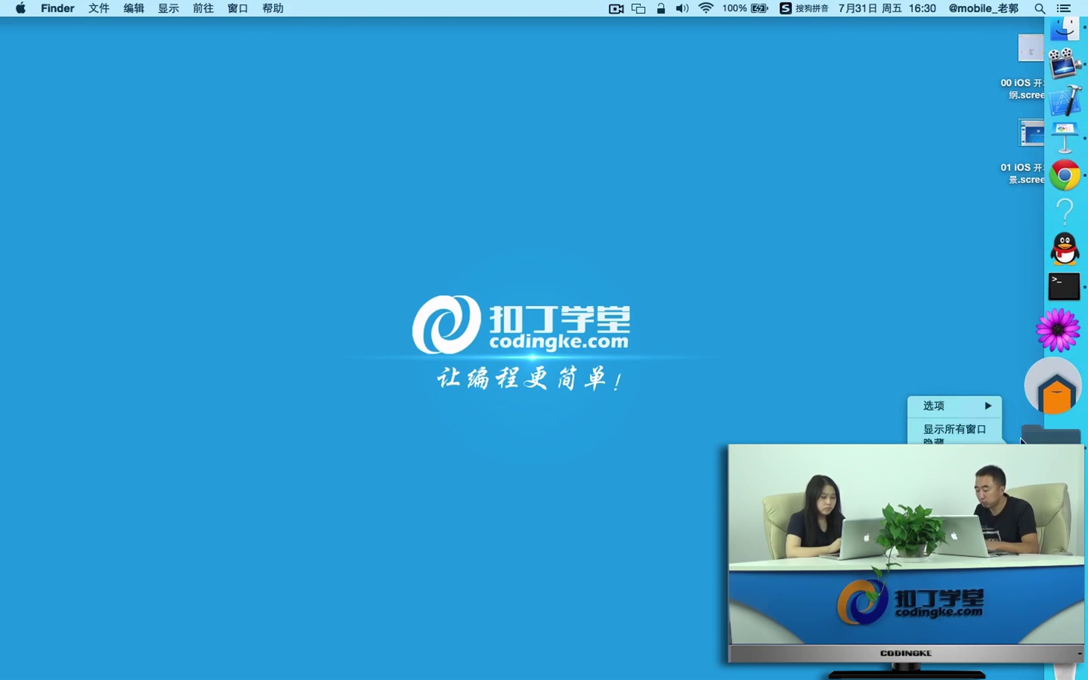
{"action": "mouse_move", "coordinate": [978, 407]}
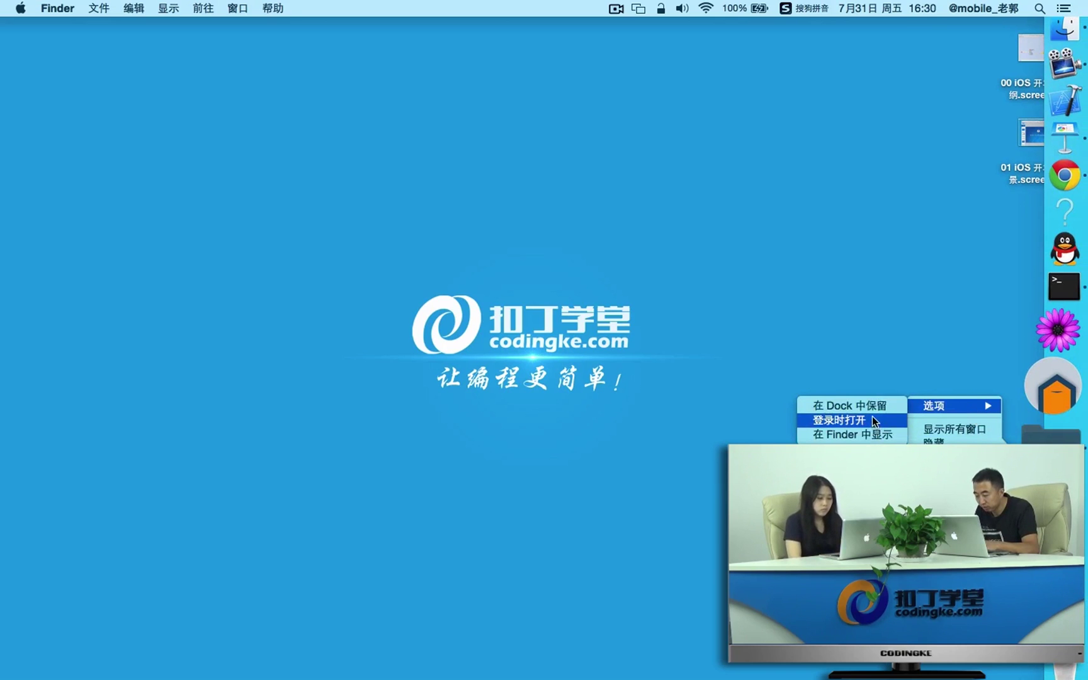
{"action": "left_click", "coordinate": [820, 357]}
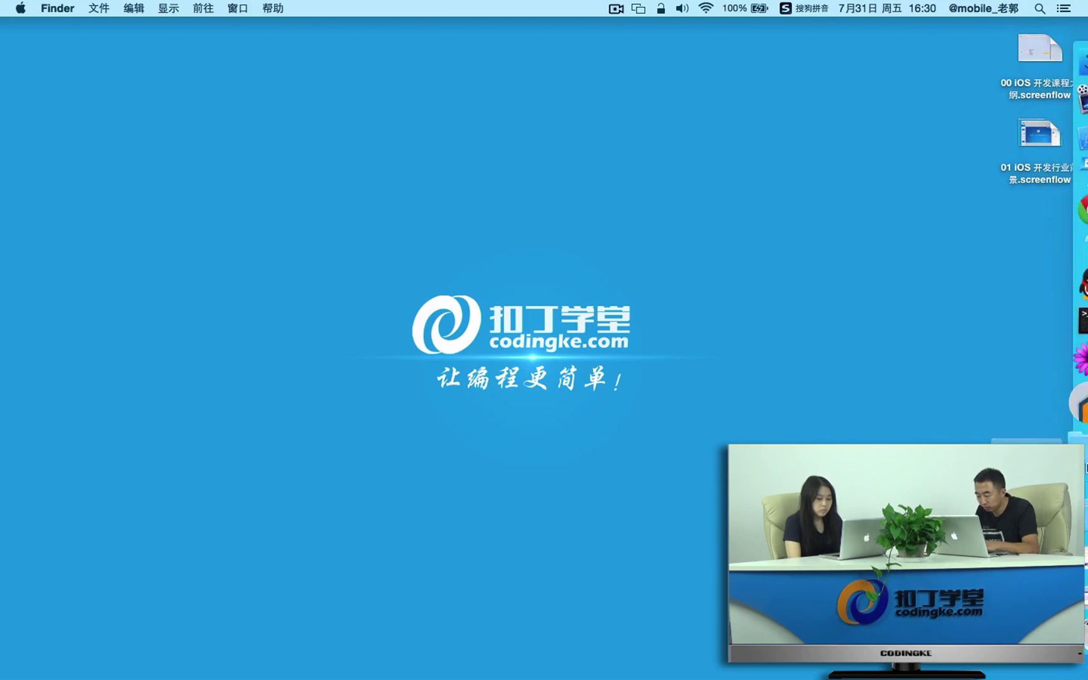
{"action": "right_click", "coordinate": [1064, 441]}
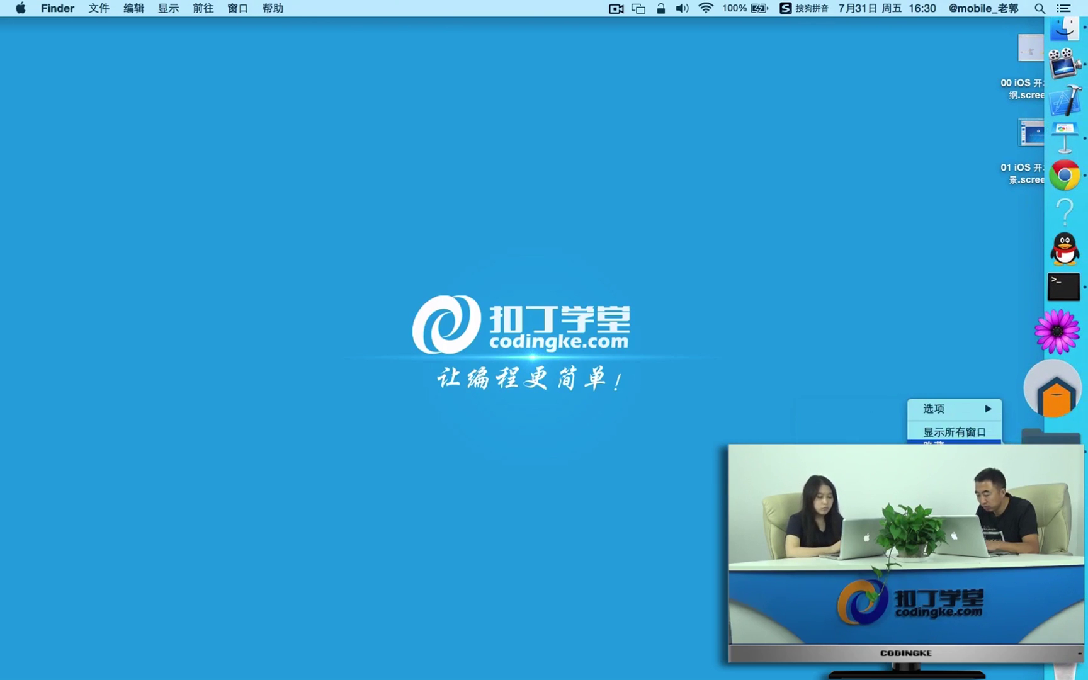
{"action": "left_click", "coordinate": [954, 447]}
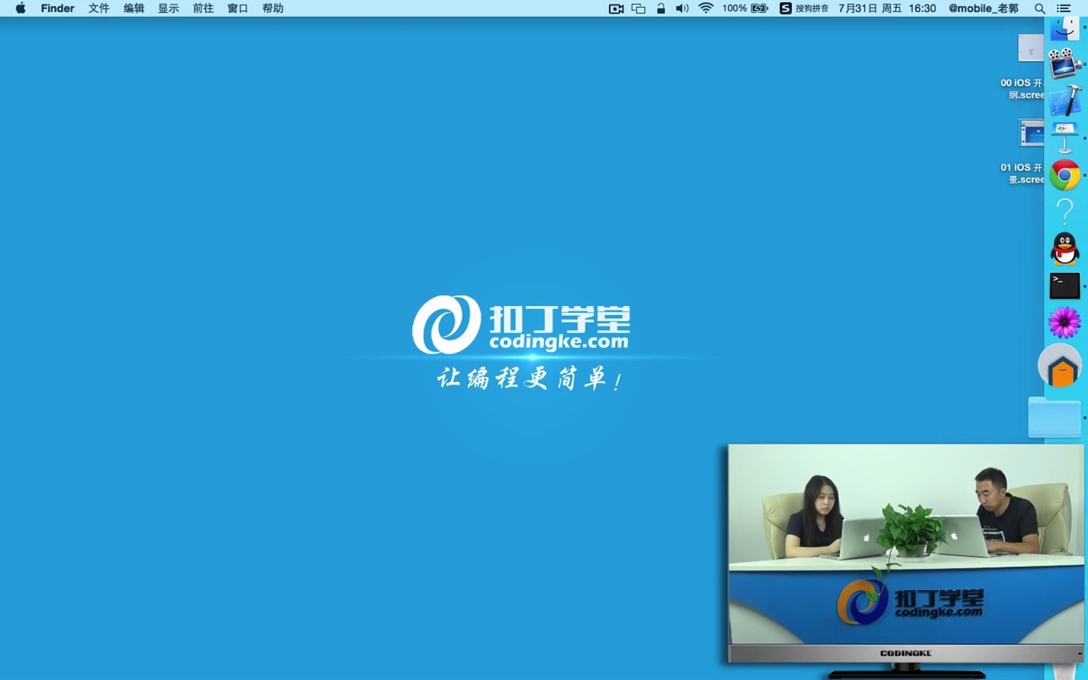
Examine the Dock folder's sorting and display choices, recheck the 选项 commands of the folder-icon application, and dismiss the menus.
{"action": "right_click", "coordinate": [1055, 415]}
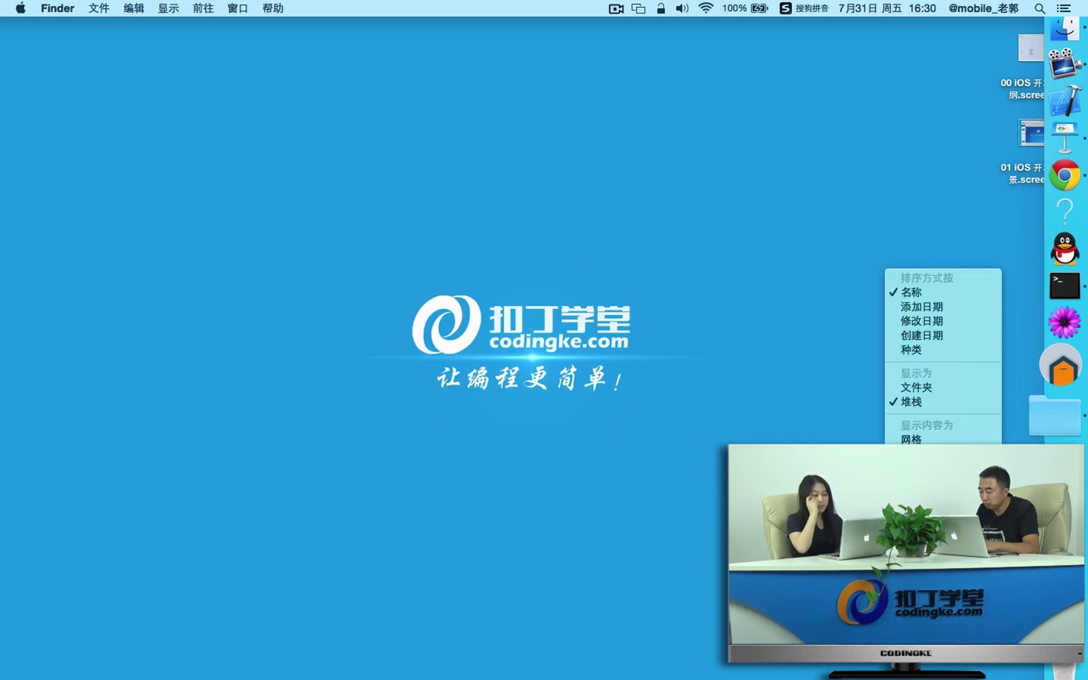
{"action": "key", "text": "Escape"}
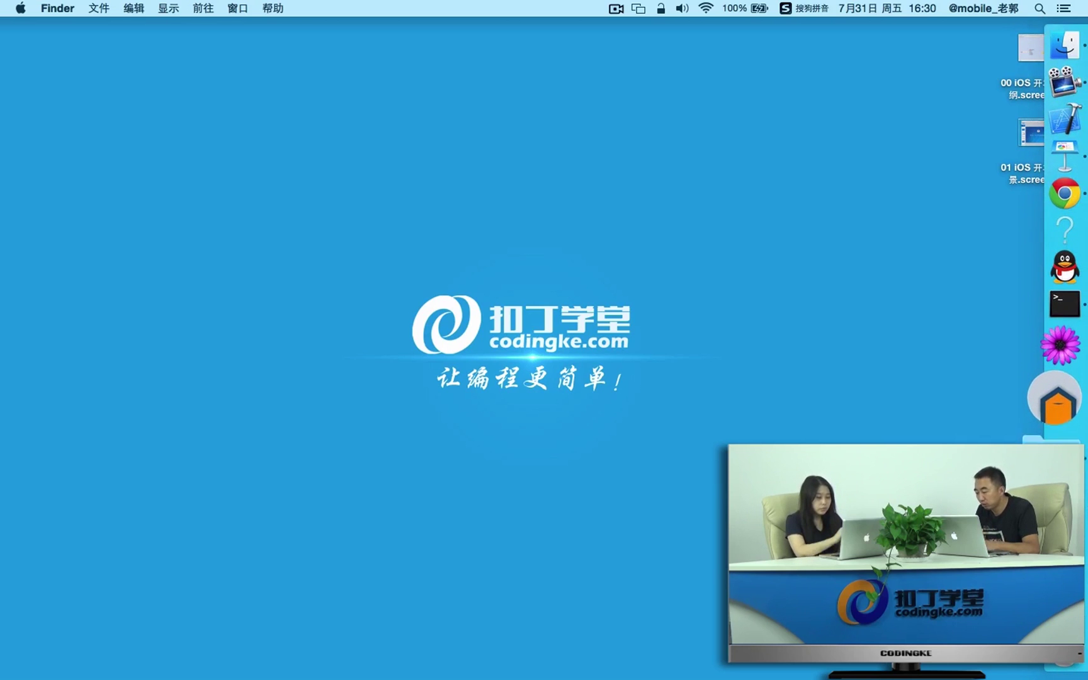
{"action": "right_click", "coordinate": [1056, 399]}
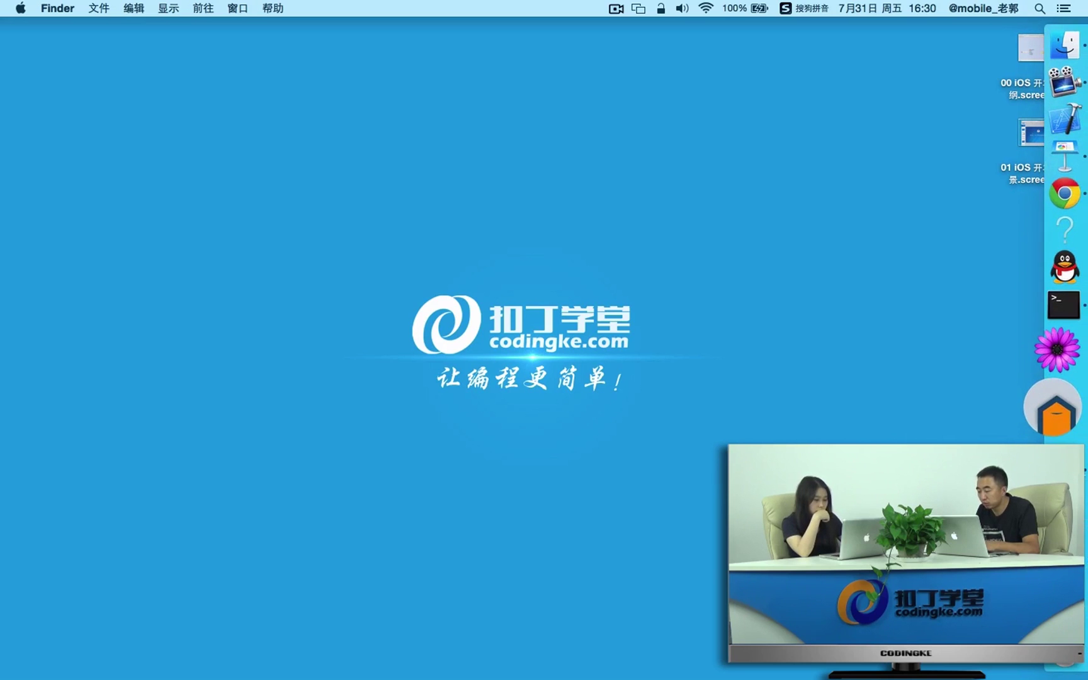
{"action": "mouse_move", "coordinate": [972, 424]}
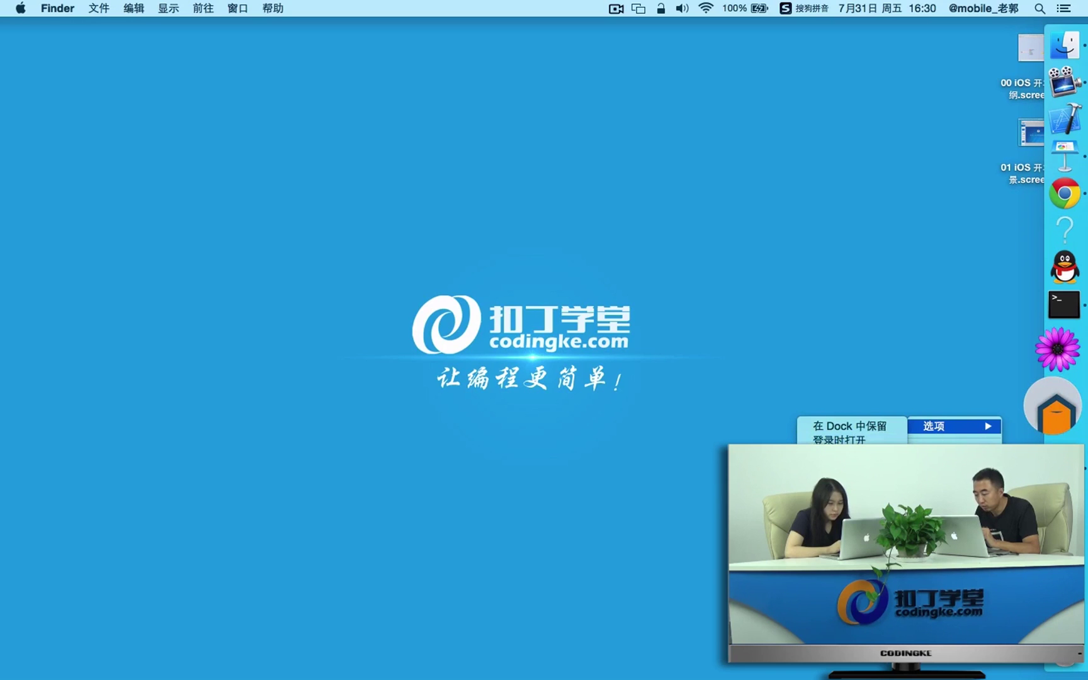
{"action": "key", "text": "Escape"}
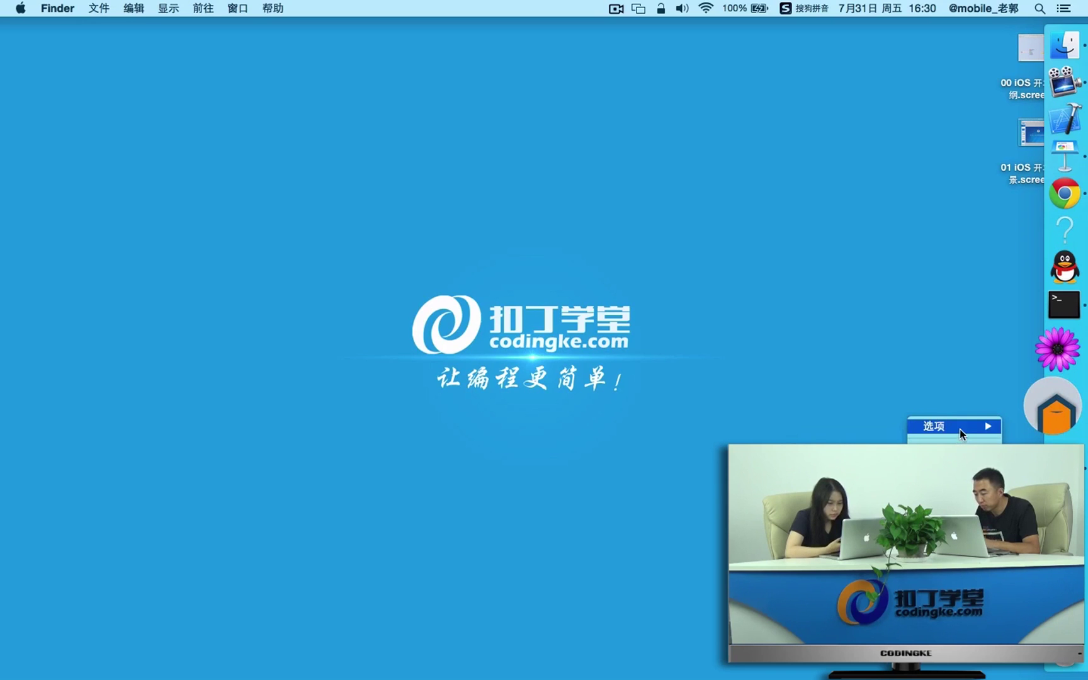
{"action": "key", "text": "Escape"}
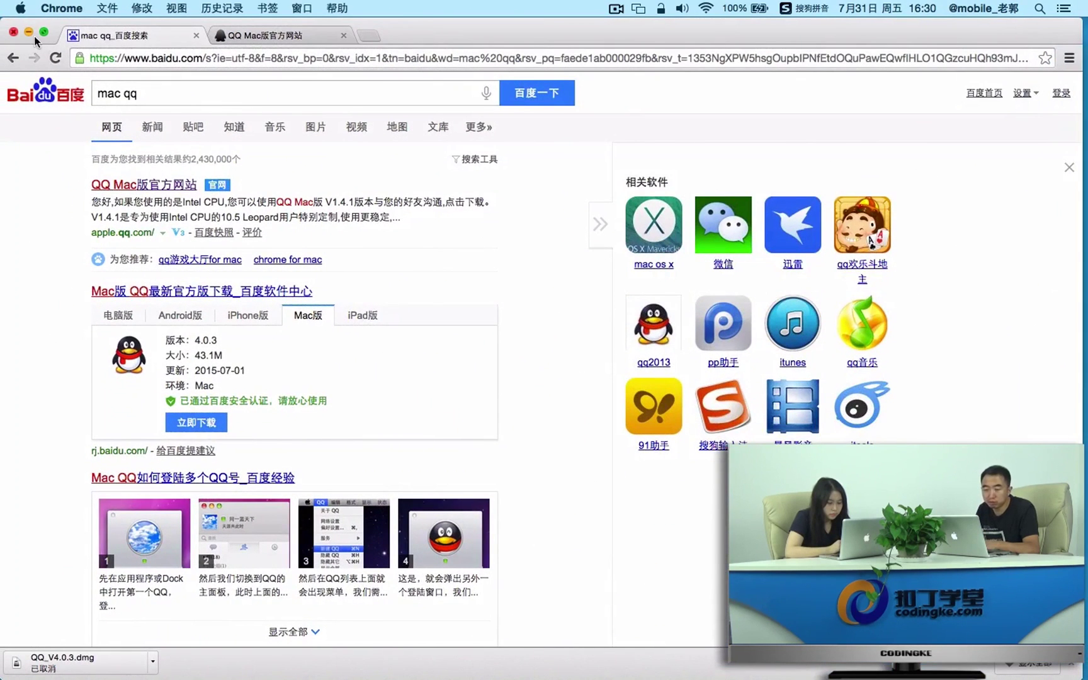
Close the Chrome window and open a Finder window showing the 应用程序 folder.
{"action": "left_click", "coordinate": [14, 33]}
{"action": "left_click", "coordinate": [388, 237]}
{"action": "mouse_move", "coordinate": [1078, 436]}
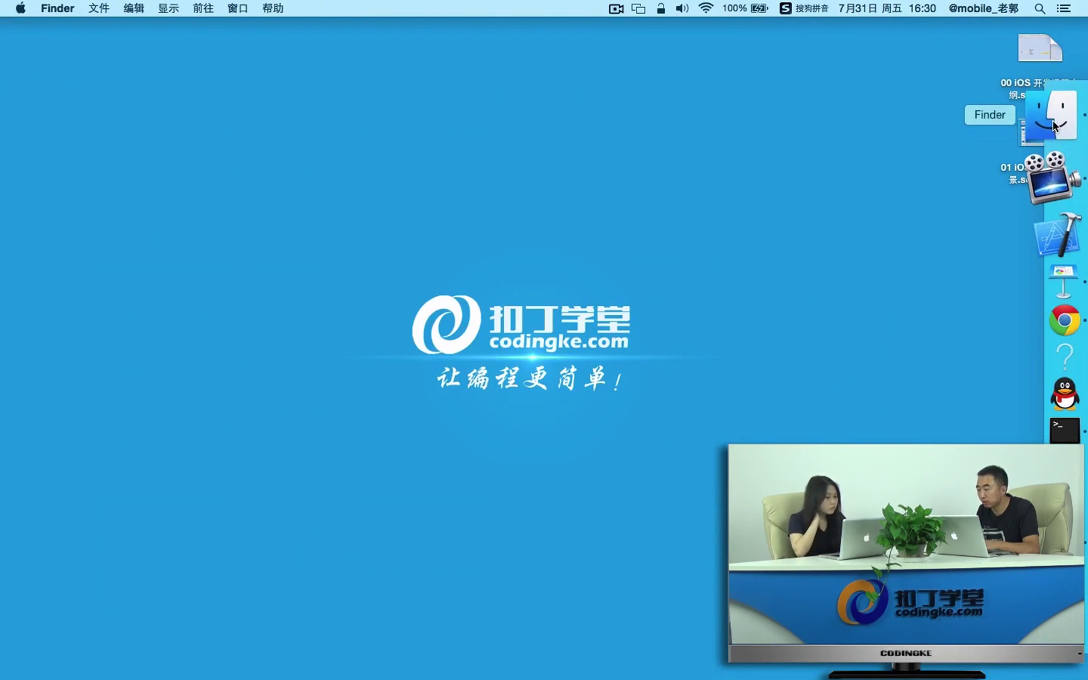
{"action": "left_click", "coordinate": [1066, 114]}
{"action": "left_click", "coordinate": [346, 209]}
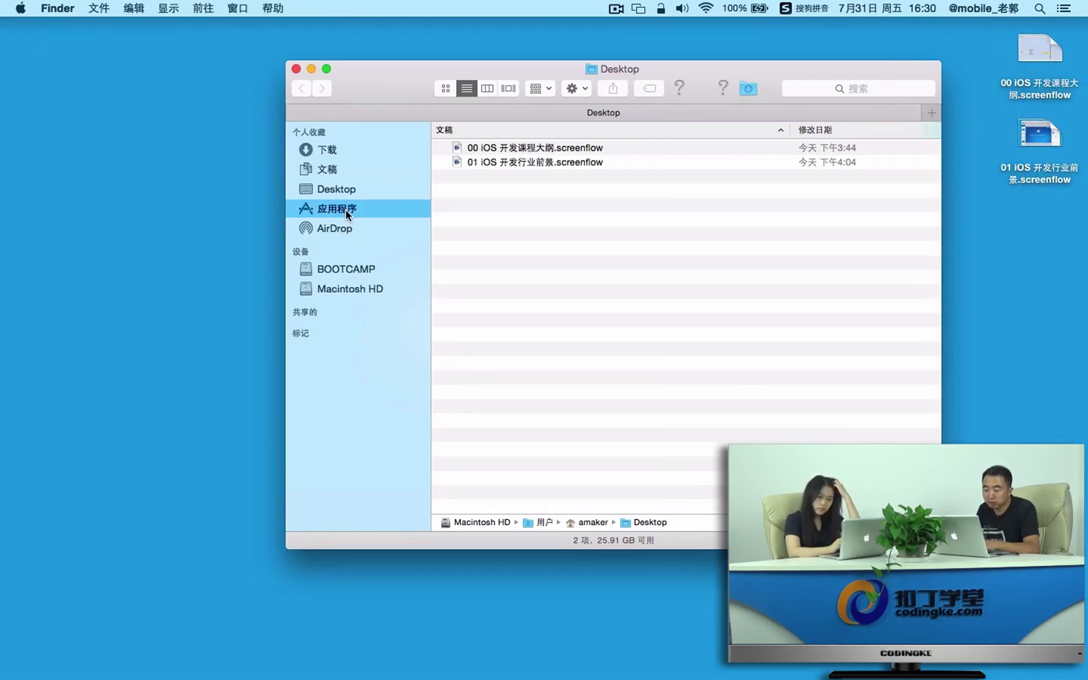
{"action": "left_click_drag", "start_coordinate": [396, 90], "coordinate": [343, 90]}
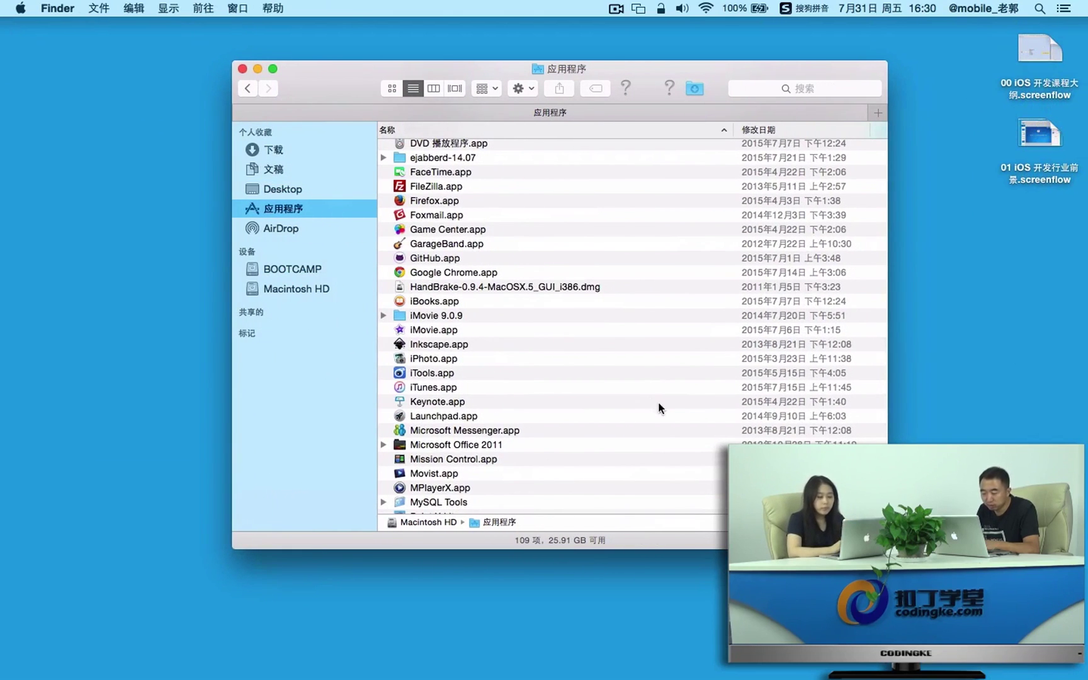
Find 计算器.app in the 应用程序 folder and add it to the Dock just below the terminal icon.
{"action": "scroll", "coordinate": [633, 324], "scroll_direction": "up", "scroll_amount": 15}
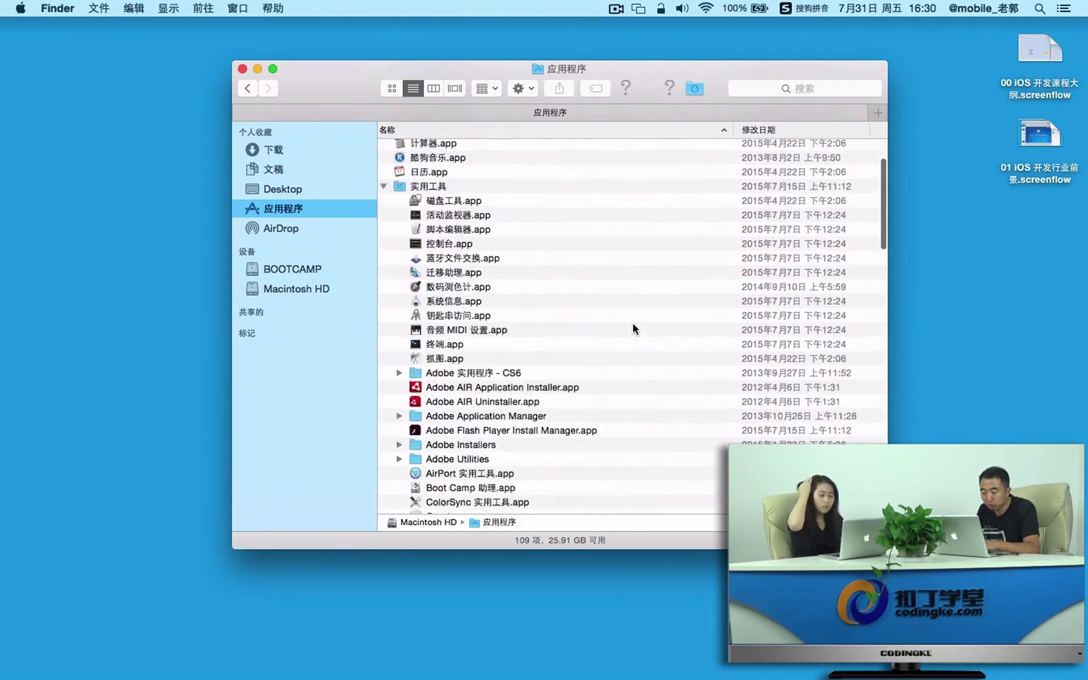
{"action": "left_click", "coordinate": [466, 166]}
{"action": "left_click", "coordinate": [477, 178]}
{"action": "left_click", "coordinate": [468, 191]}
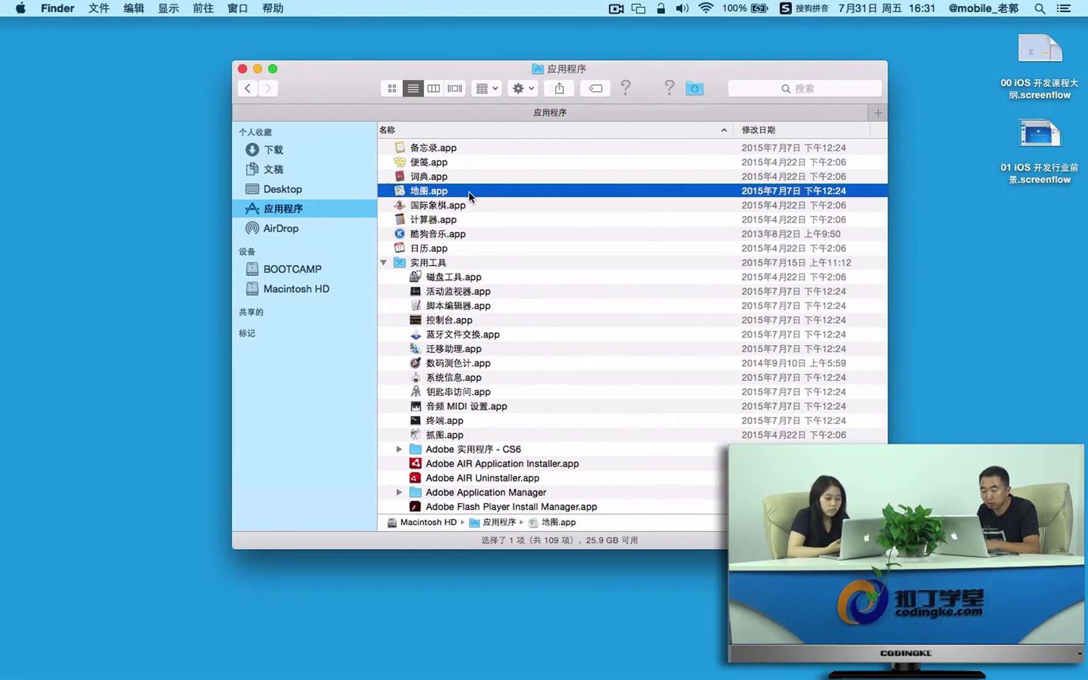
{"action": "left_click_drag", "start_coordinate": [483, 220], "coordinate": [1067, 386]}
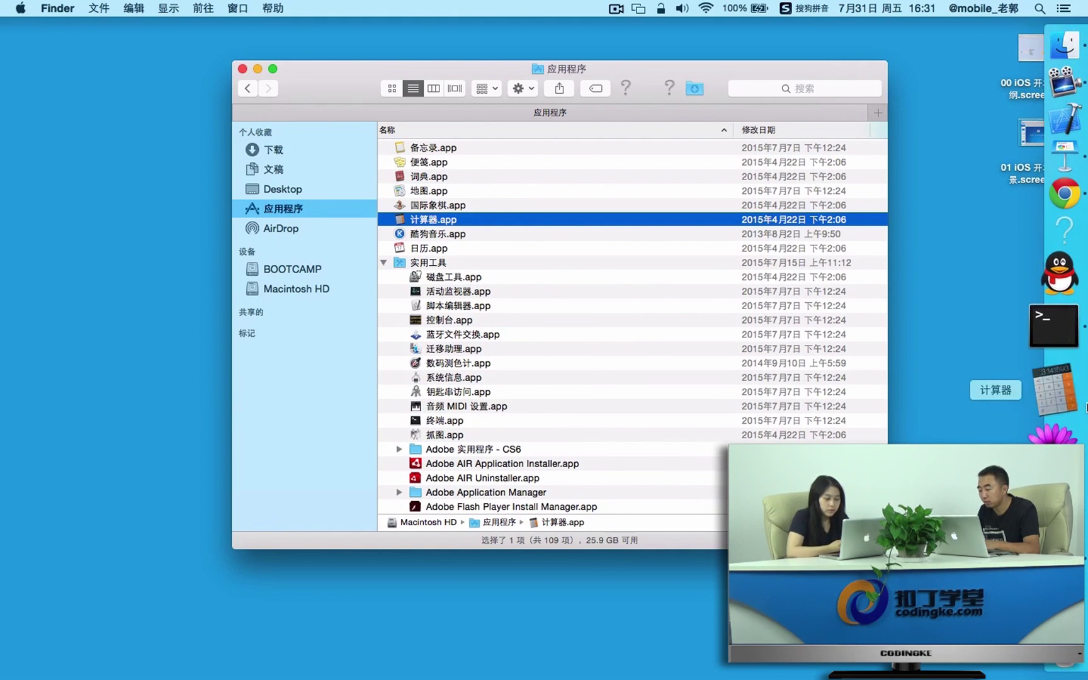
Remove 计算器 from the Dock and close the 应用程序 Finder window.
{"action": "left_click", "coordinate": [1059, 394]}
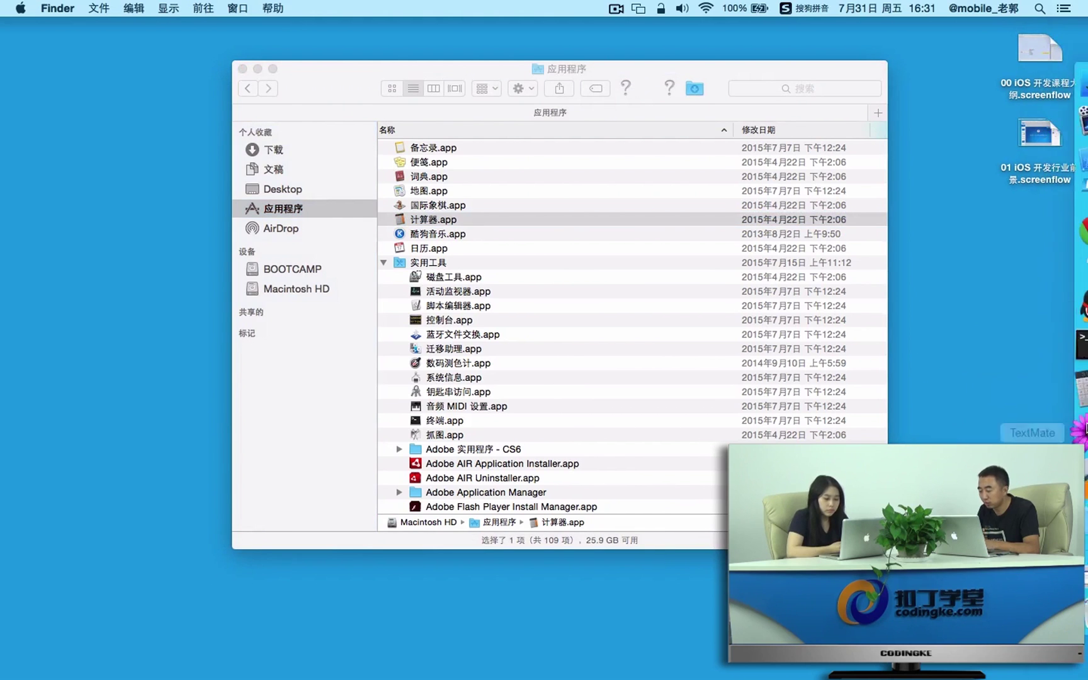
{"action": "right_click", "coordinate": [1047, 392]}
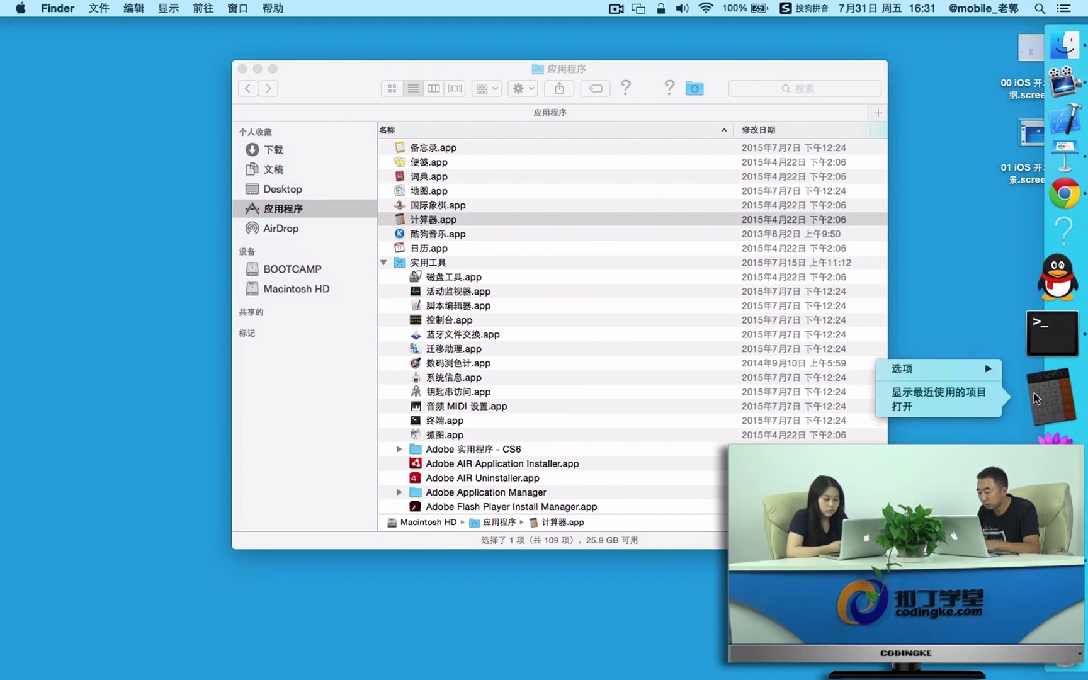
{"action": "mouse_move", "coordinate": [983, 367]}
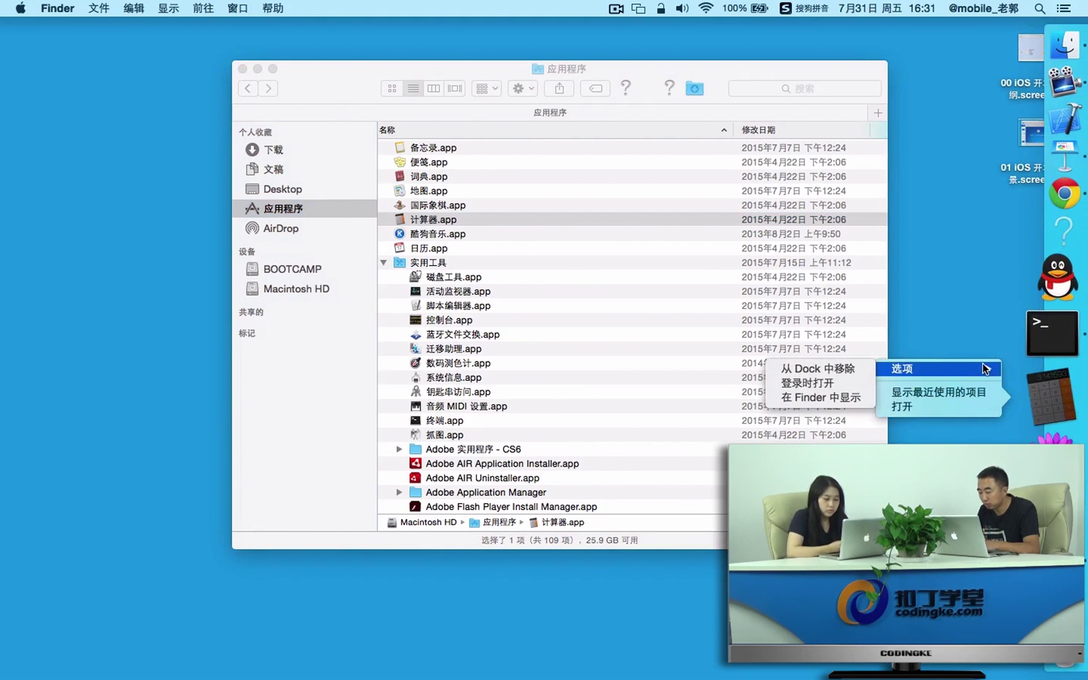
{"action": "left_click", "coordinate": [847, 370]}
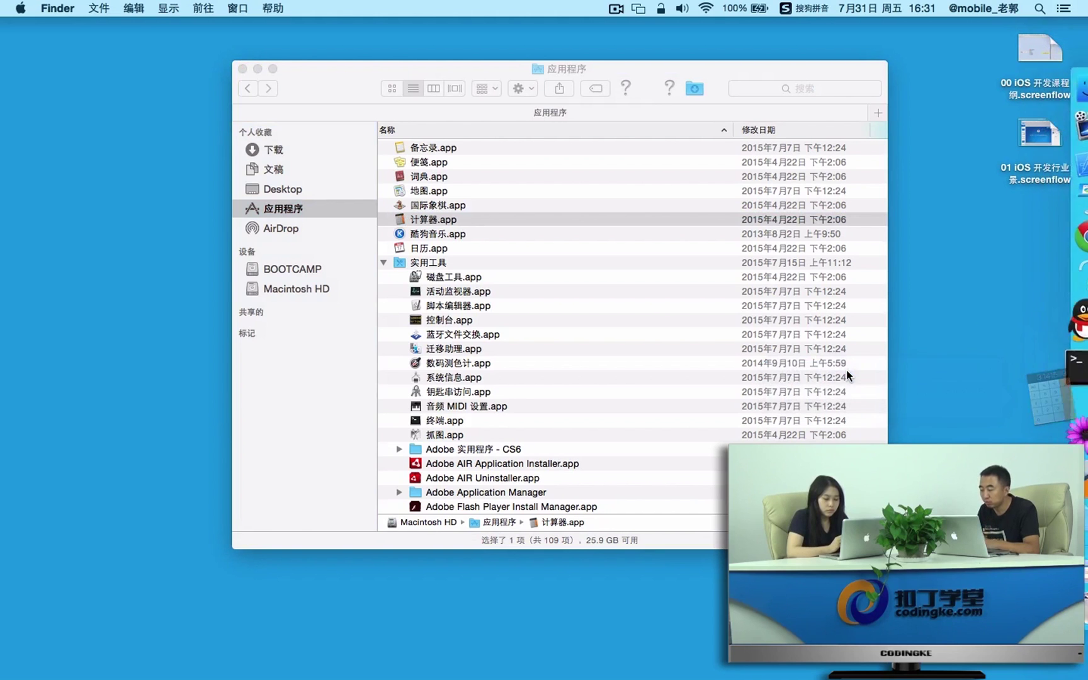
{"action": "left_click_drag", "start_coordinate": [717, 70], "coordinate": [691, 66]}
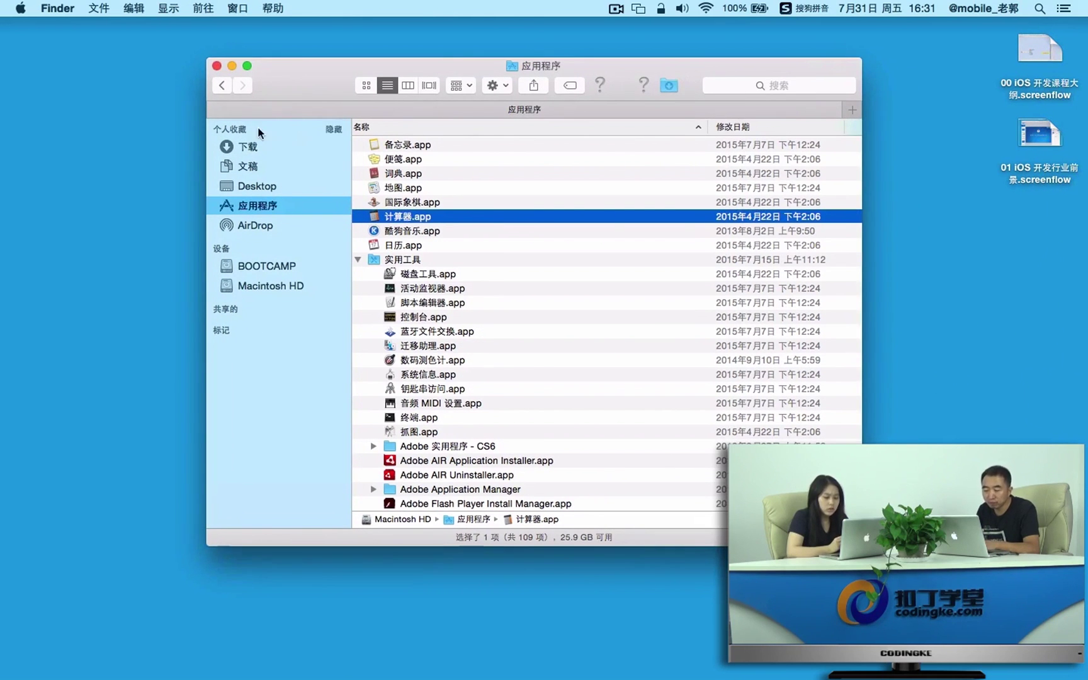
{"action": "left_click", "coordinate": [217, 66]}
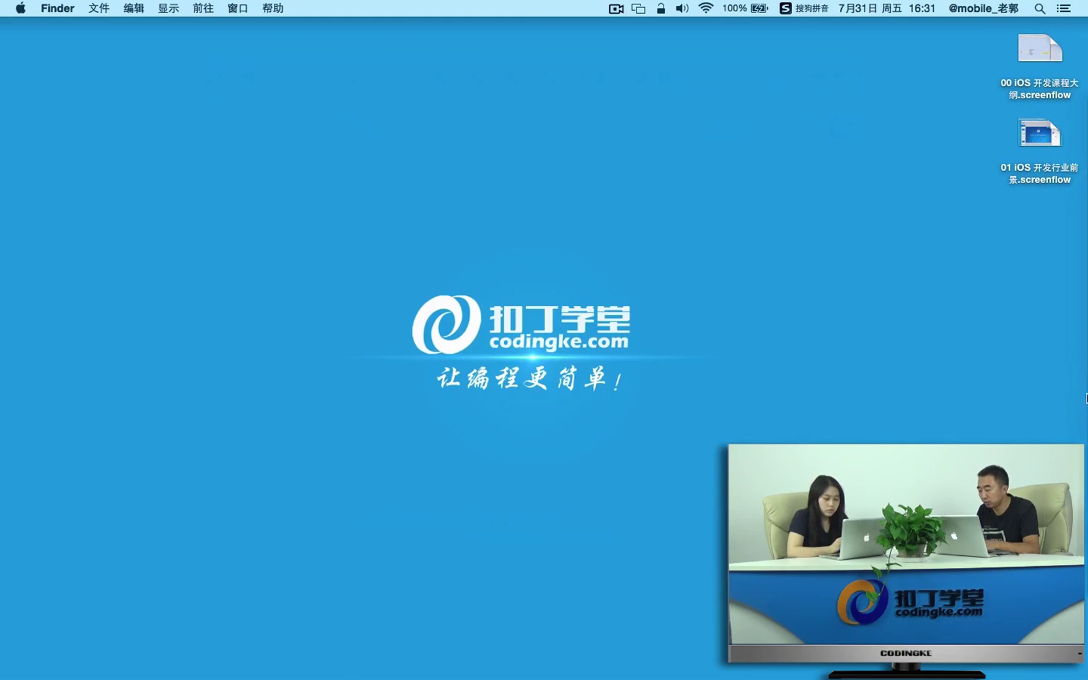
Switch to Keynote and play the presentation from the Dock slide, advancing to slide 7. 应用程序、文件和文件夹.
{"action": "mouse_move", "coordinate": [1070, 363]}
{"action": "left_click", "coordinate": [1051, 227]}
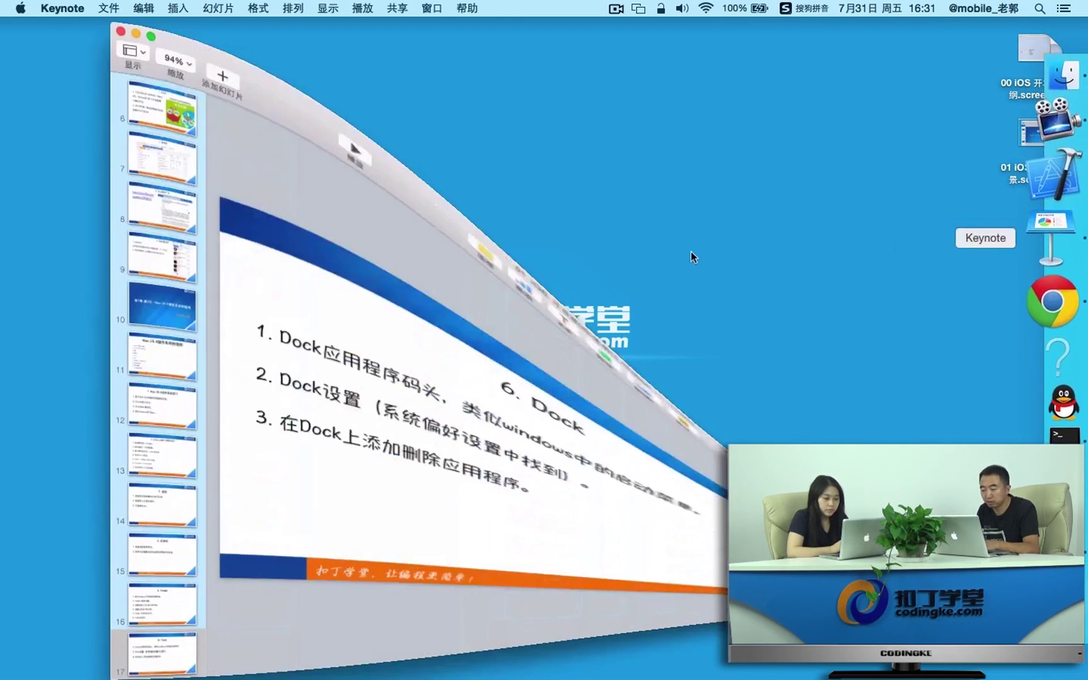
{"action": "left_click", "coordinate": [325, 47]}
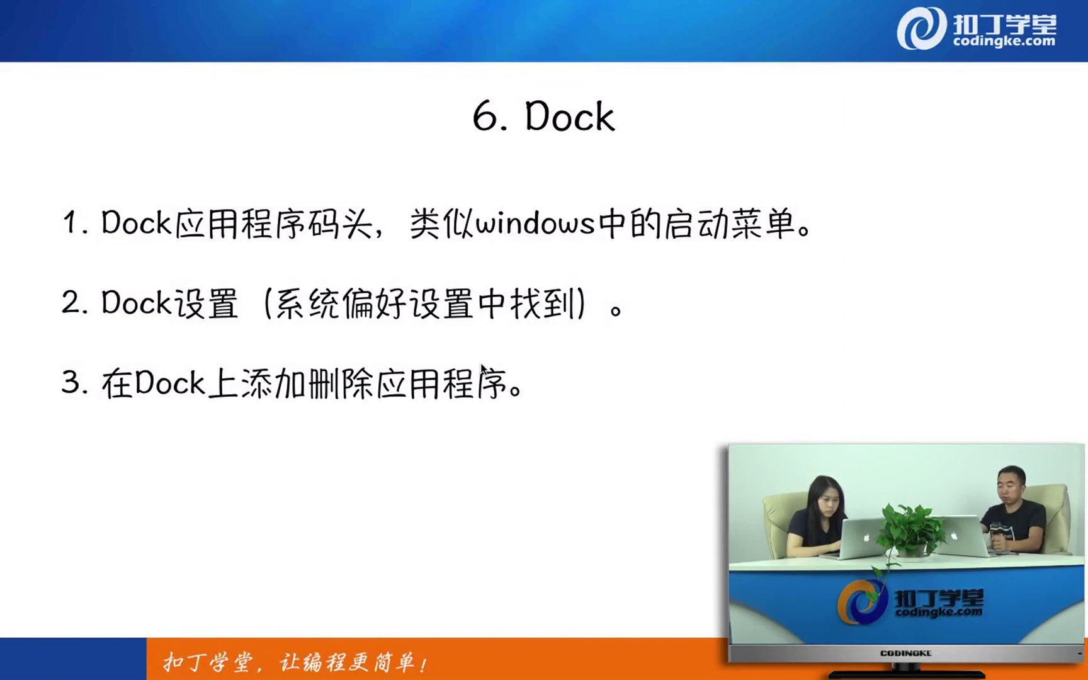
{"action": "left_click", "coordinate": [641, 326]}
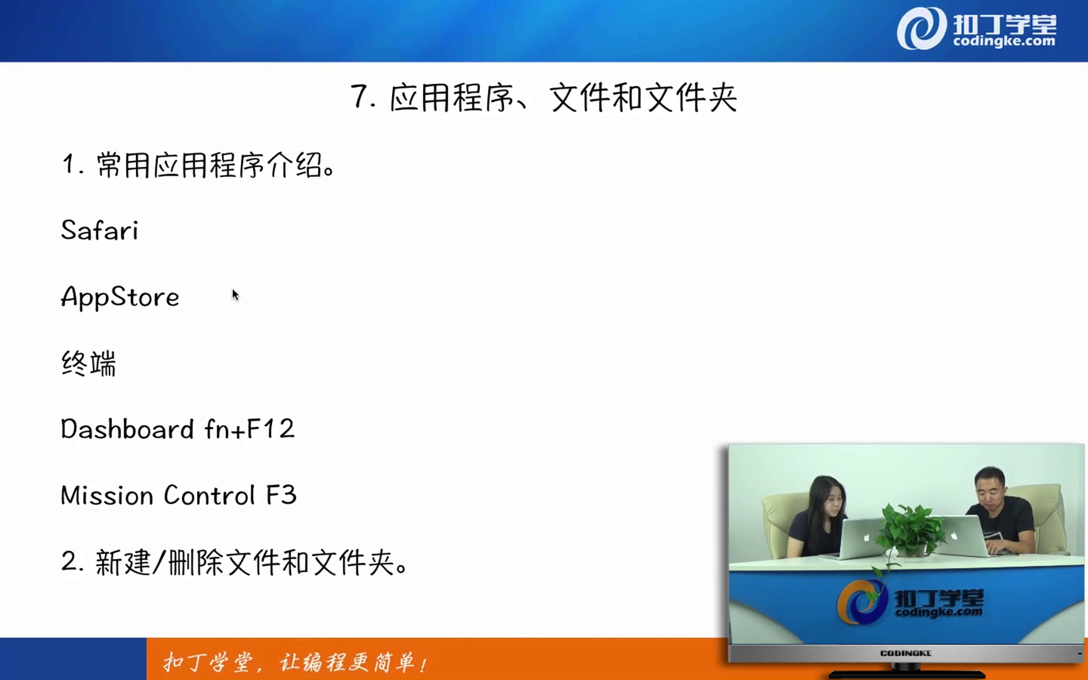
End the slide show and minimize the Keynote window.
{"action": "key", "text": "Escape"}
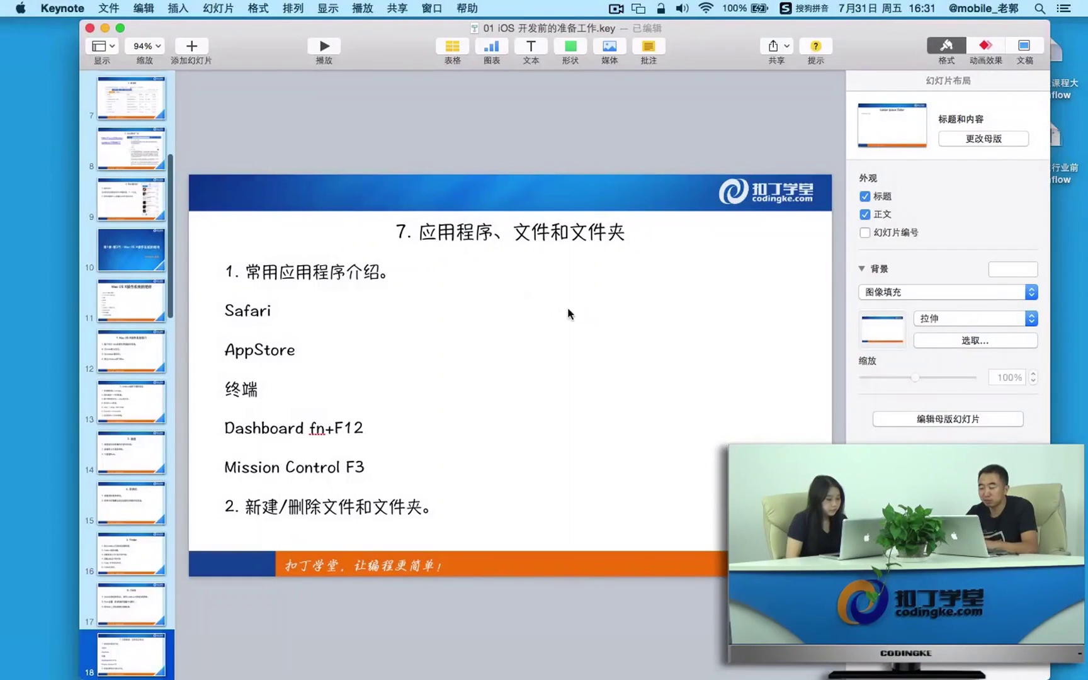
{"action": "left_click", "coordinate": [104, 26]}
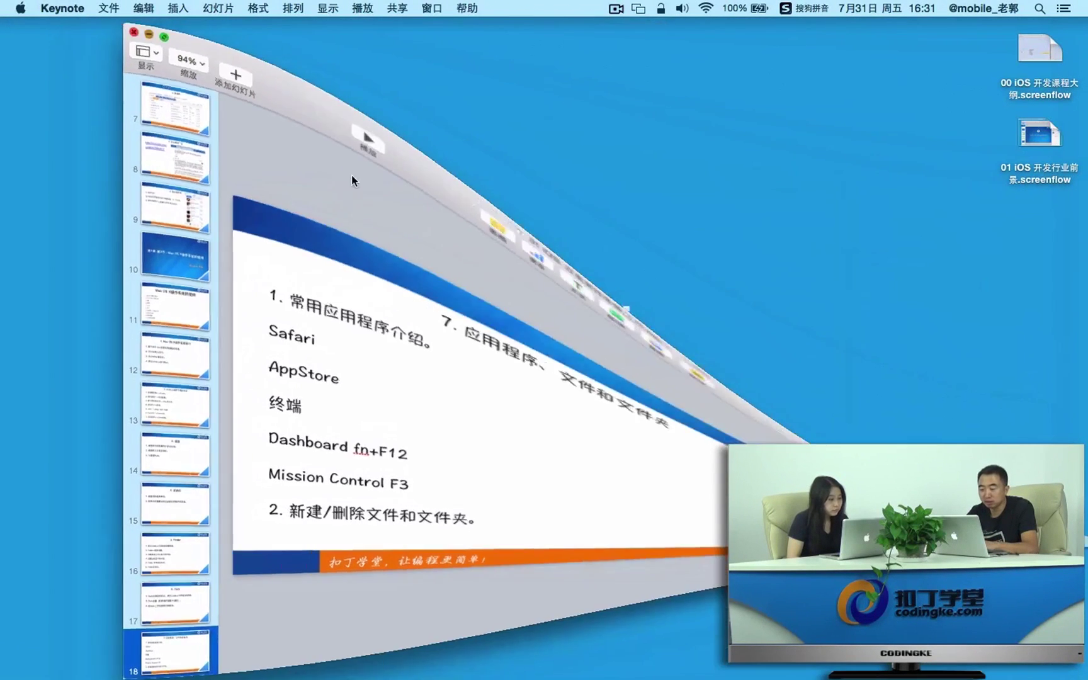
Show the 应用程序 folder in an enlarged Finder window with its 实用工具 subfolder collapsed.
{"action": "mouse_move", "coordinate": [1085, 208]}
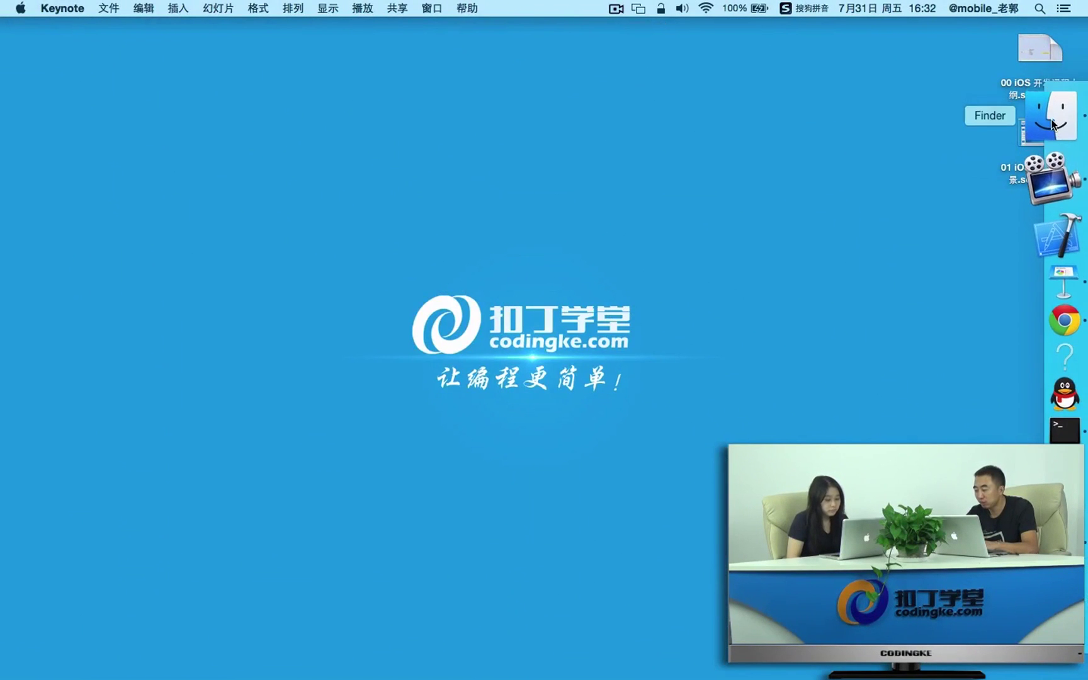
{"action": "left_click", "coordinate": [1049, 114]}
{"action": "left_click_drag", "start_coordinate": [374, 77], "coordinate": [279, 81]}
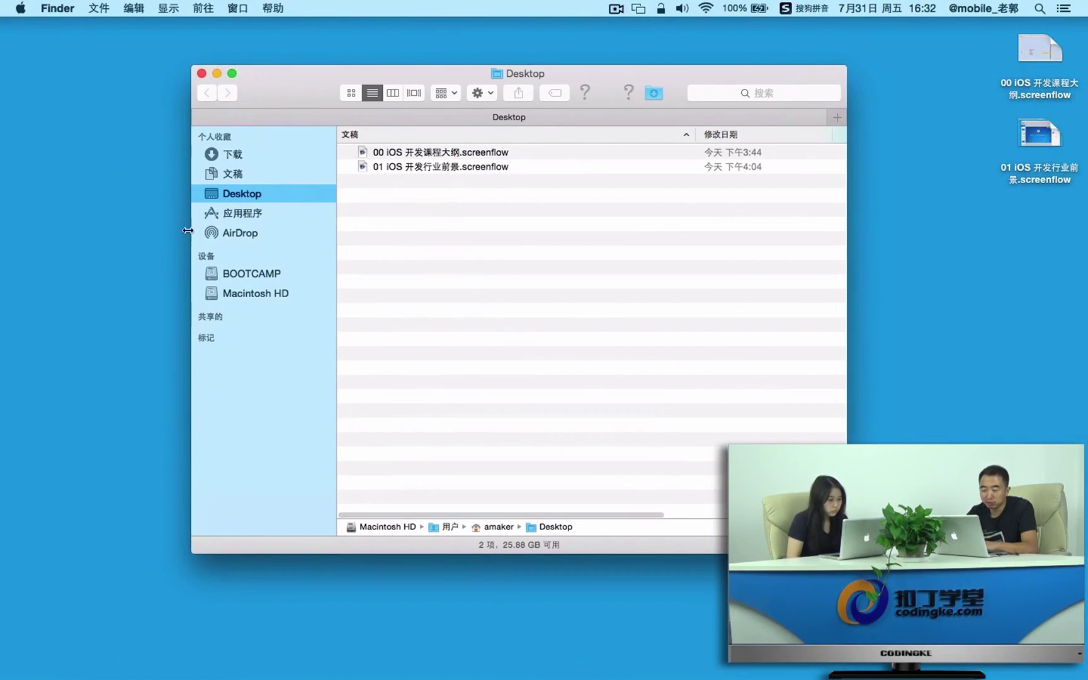
{"action": "left_click", "coordinate": [253, 217]}
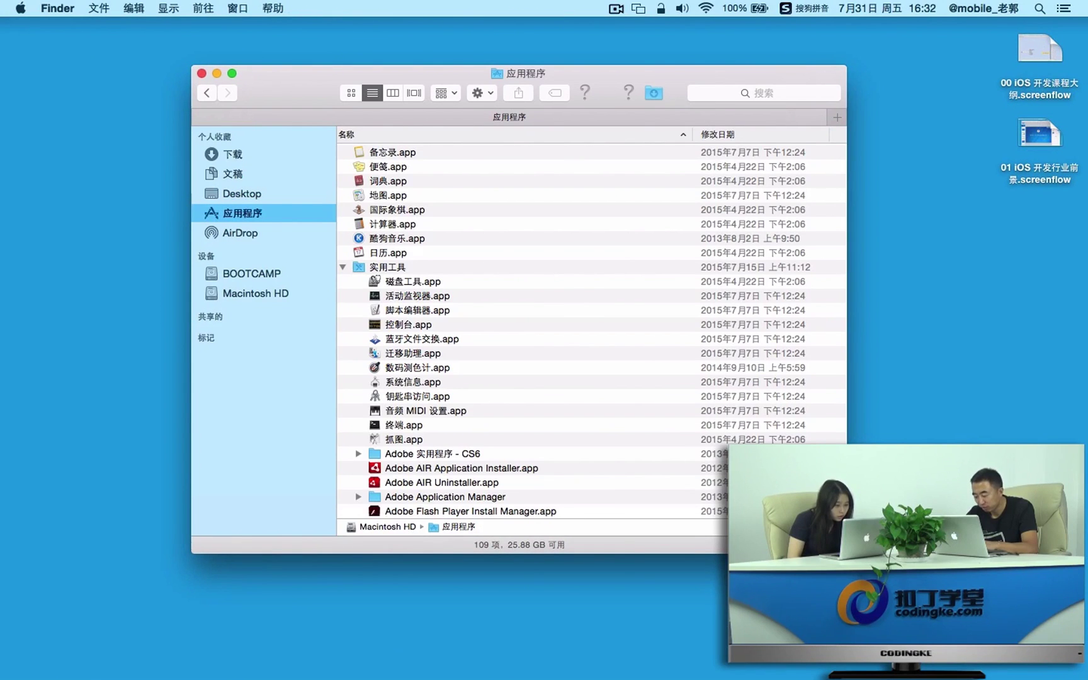
{"action": "left_click_drag", "start_coordinate": [845, 553], "coordinate": [956, 610]}
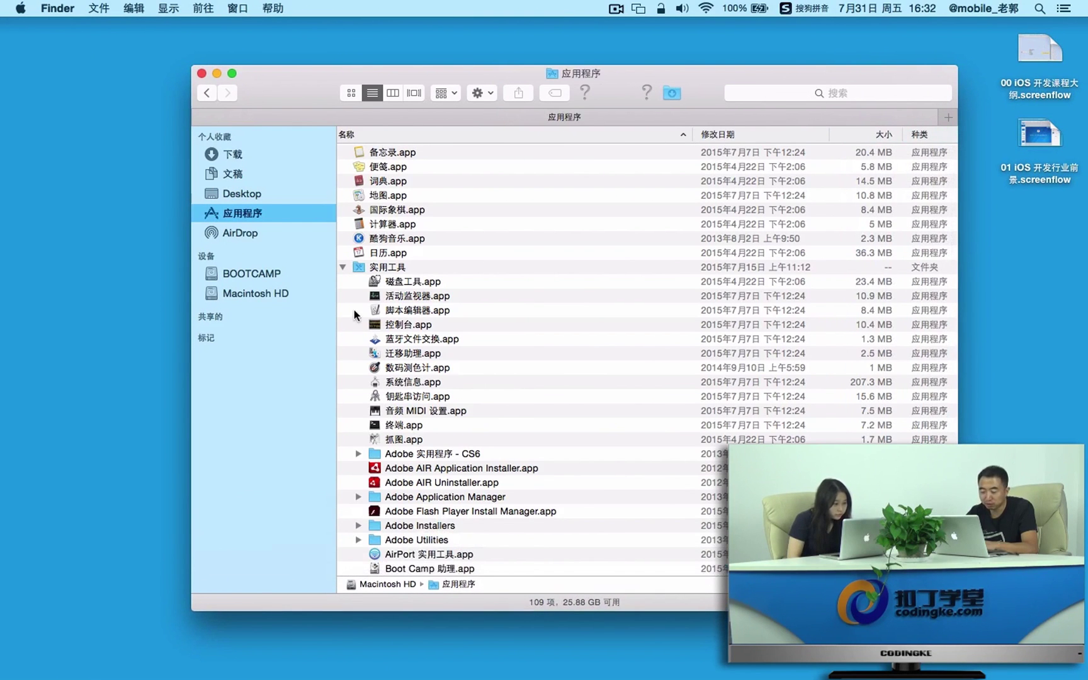
{"action": "left_click", "coordinate": [343, 267]}
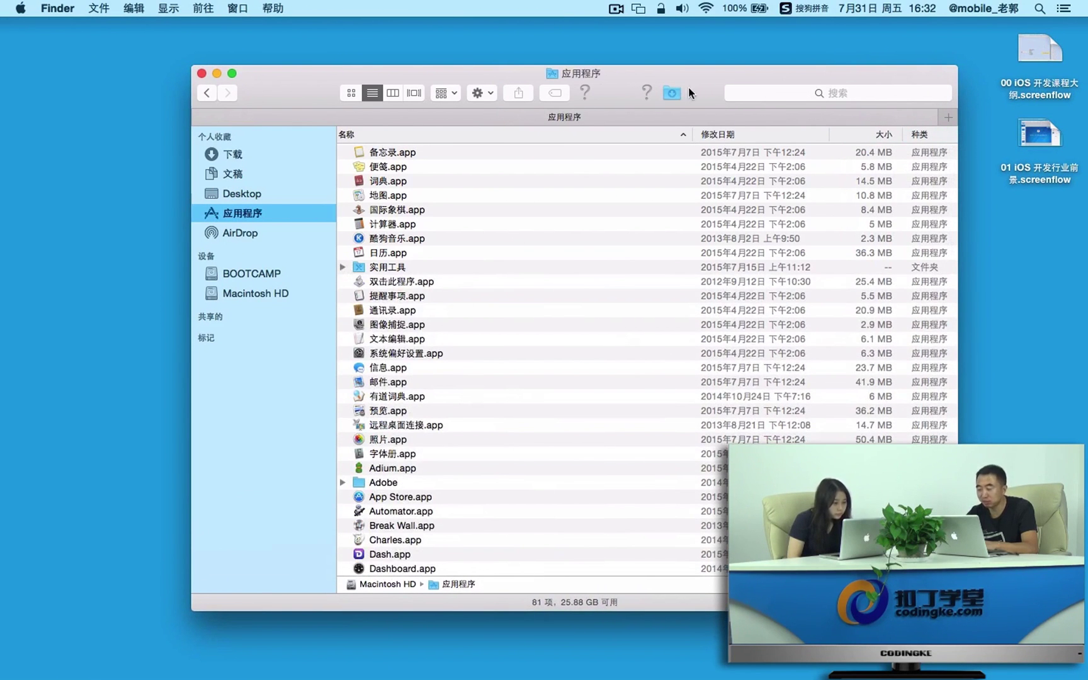
{"action": "left_click_drag", "start_coordinate": [691, 93], "coordinate": [696, 51]}
Step through the first applications in the 应用程序 list, ending with 日历.app selected.
{"action": "scroll", "coordinate": [542, 151], "scroll_direction": "down", "scroll_amount": 1}
{"action": "scroll", "coordinate": [491, 167], "scroll_direction": "up", "scroll_amount": 1}
{"action": "key", "text": "Down"}
{"action": "key", "text": "Down"}
{"action": "key", "text": "Down"}
{"action": "key", "text": "Down"}
{"action": "key", "text": "Down"}
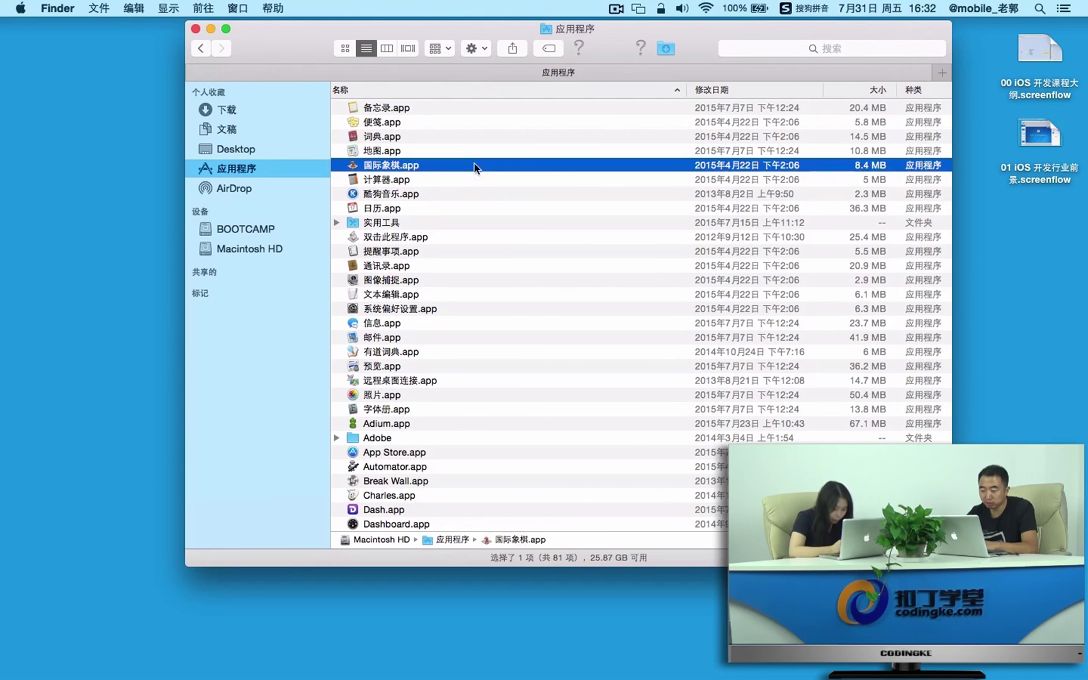
{"action": "key", "text": "Down"}
{"action": "key", "text": "Down"}
{"action": "key", "text": "Up"}
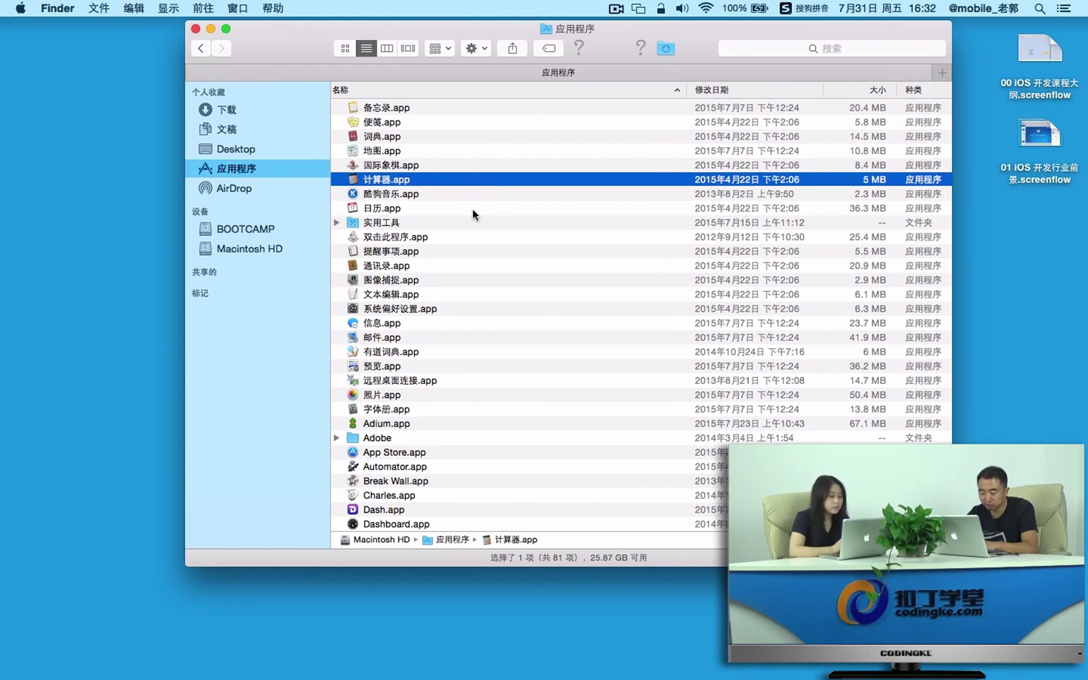
{"action": "left_click", "coordinate": [471, 209]}
Launch 终端.app from the 实用工具 subfolder, close its window and collapse the subfolder again.
{"action": "left_click", "coordinate": [335, 222]}
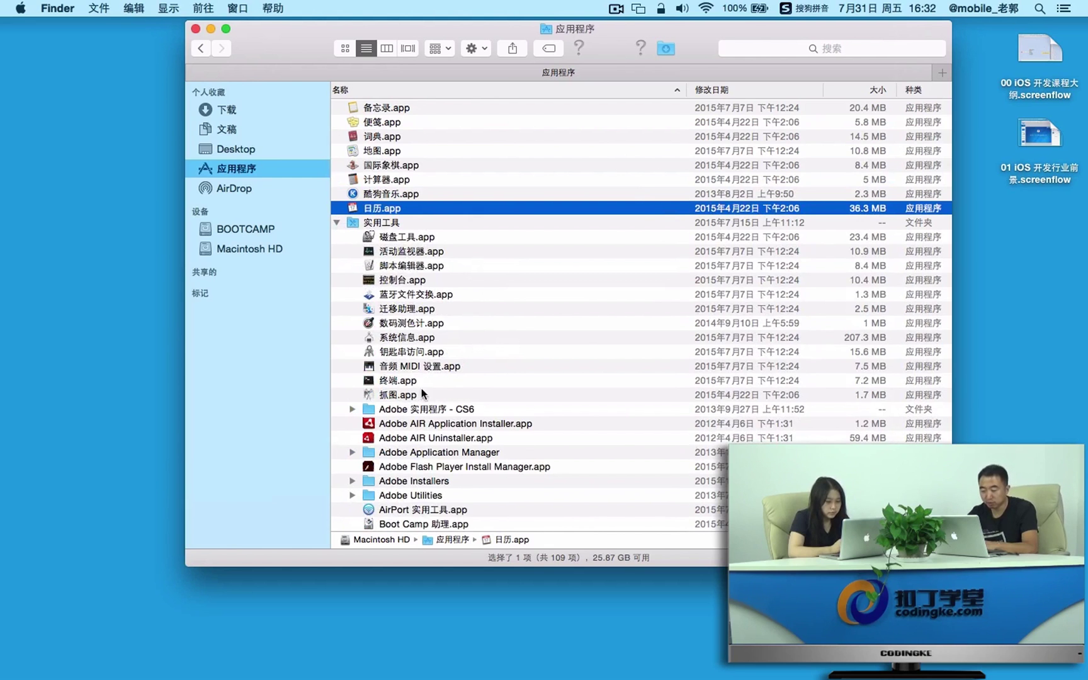
{"action": "double_click", "coordinate": [442, 380]}
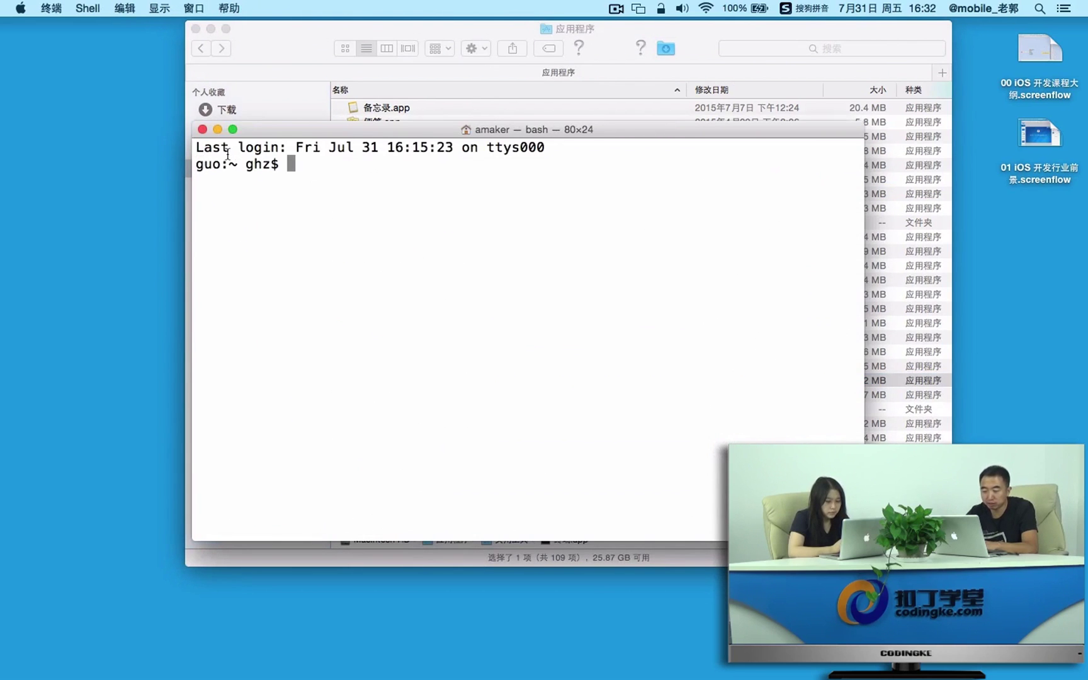
{"action": "left_click", "coordinate": [202, 129]}
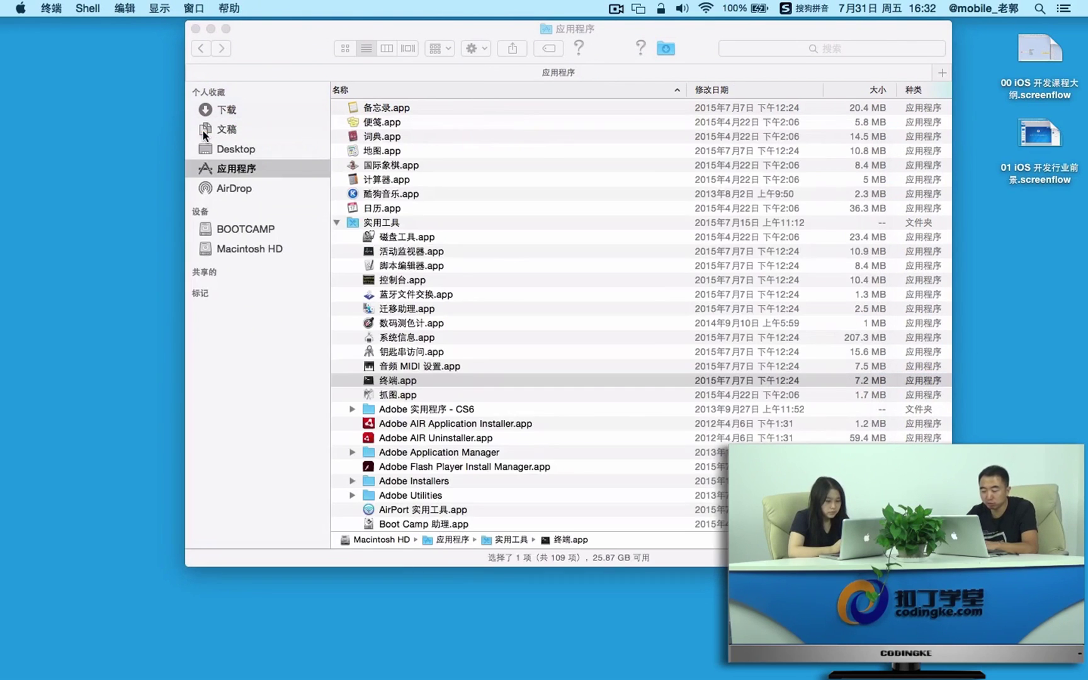
{"action": "left_click", "coordinate": [335, 222]}
{"action": "left_click", "coordinate": [335, 222]}
Find Safari.app in the 应用程序 folder and launch it.
{"action": "scroll", "coordinate": [525, 207], "scroll_direction": "down", "scroll_amount": 1}
{"action": "scroll", "coordinate": [524, 203], "scroll_direction": "down", "scroll_amount": 10}
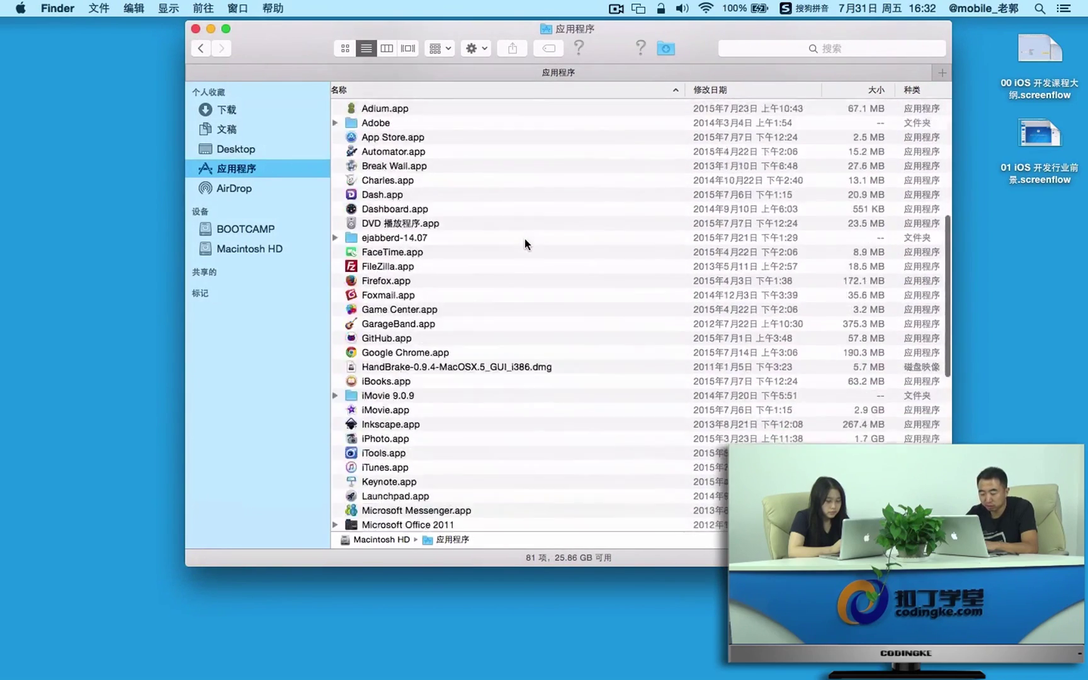
{"action": "scroll", "coordinate": [524, 240], "scroll_direction": "down", "scroll_amount": 10}
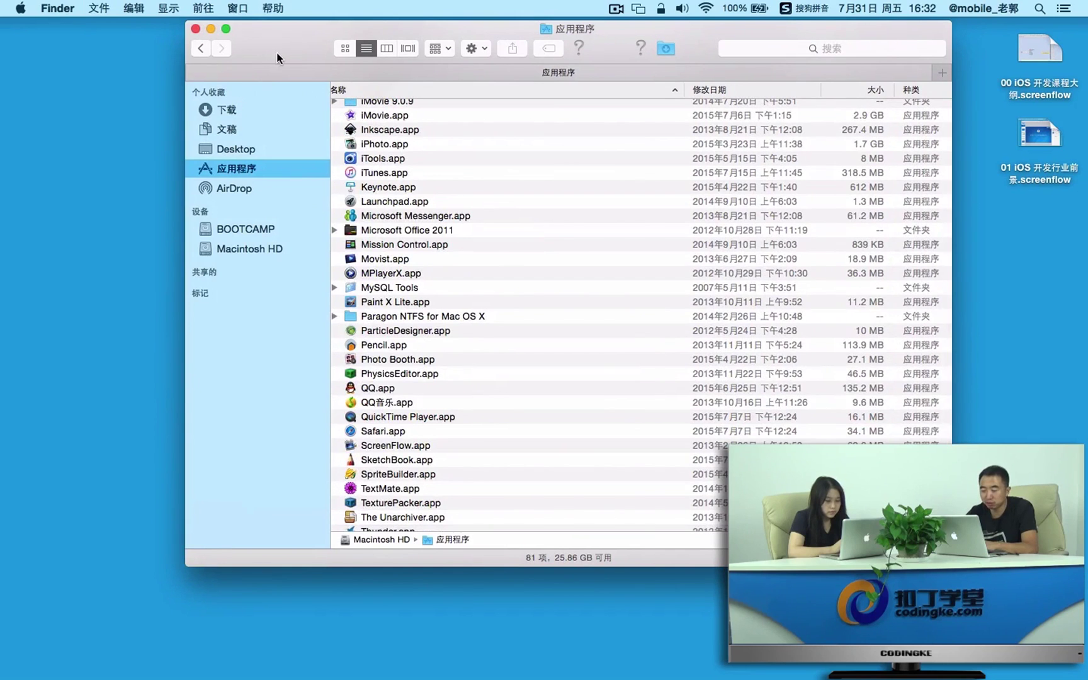
{"action": "left_click_drag", "start_coordinate": [277, 53], "coordinate": [275, 58]}
{"action": "scroll", "coordinate": [479, 394], "scroll_direction": "left", "scroll_amount": 1}
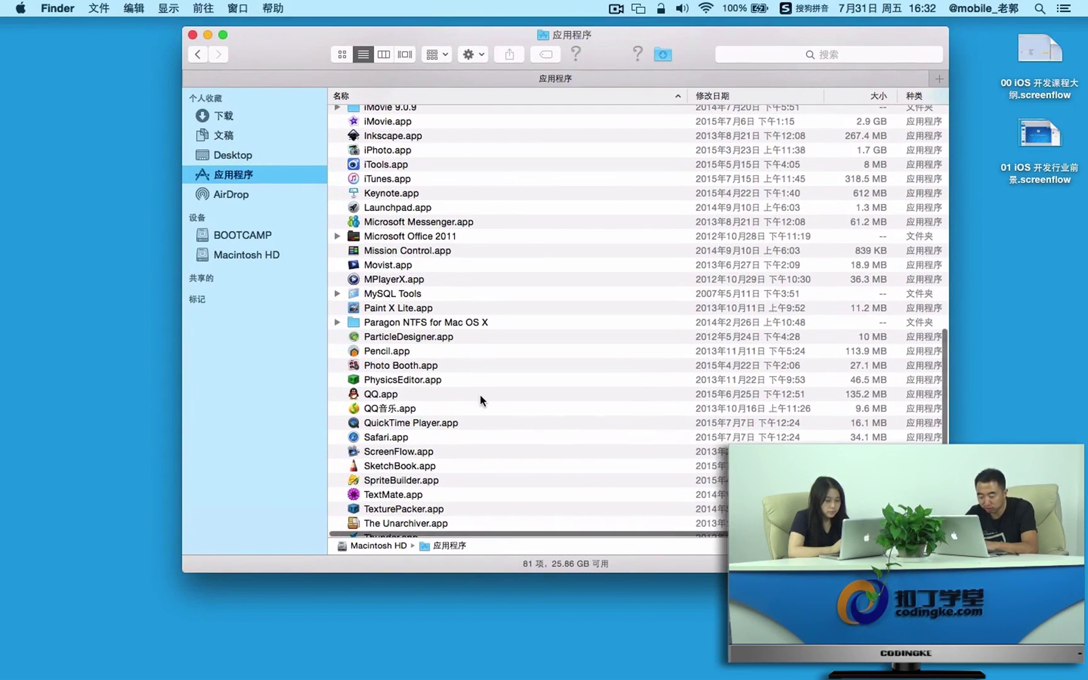
{"action": "double_click", "coordinate": [396, 439]}
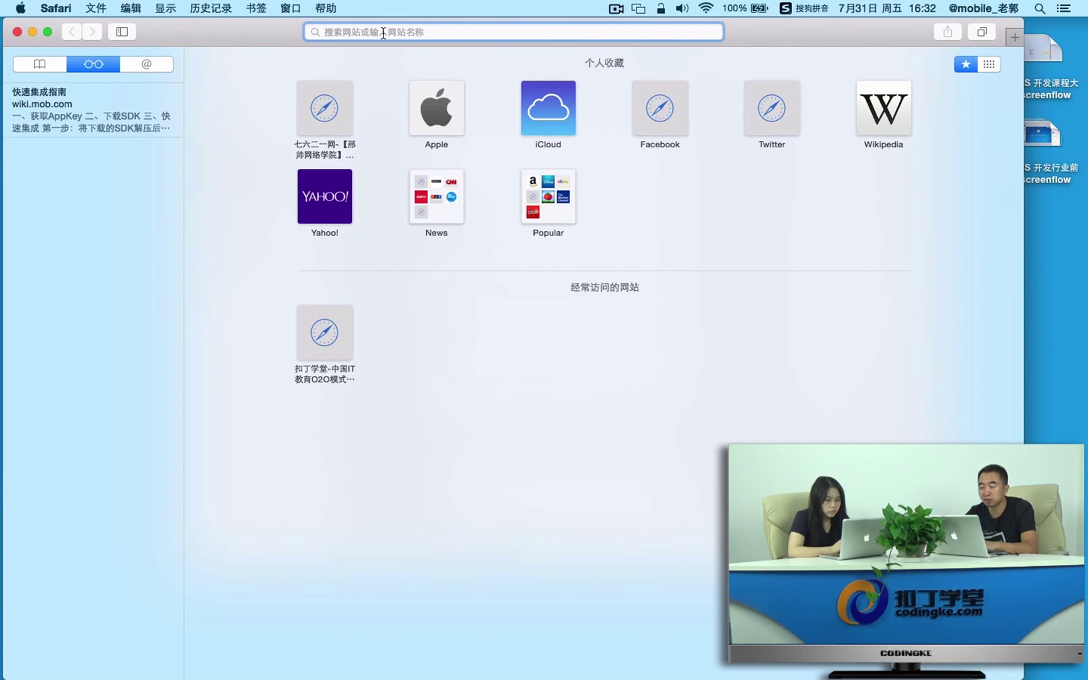
Load the codingke.com website in Safari and close the browser window.
{"action": "type", "text": "codingke.com"}
{"action": "key", "text": "Return"}
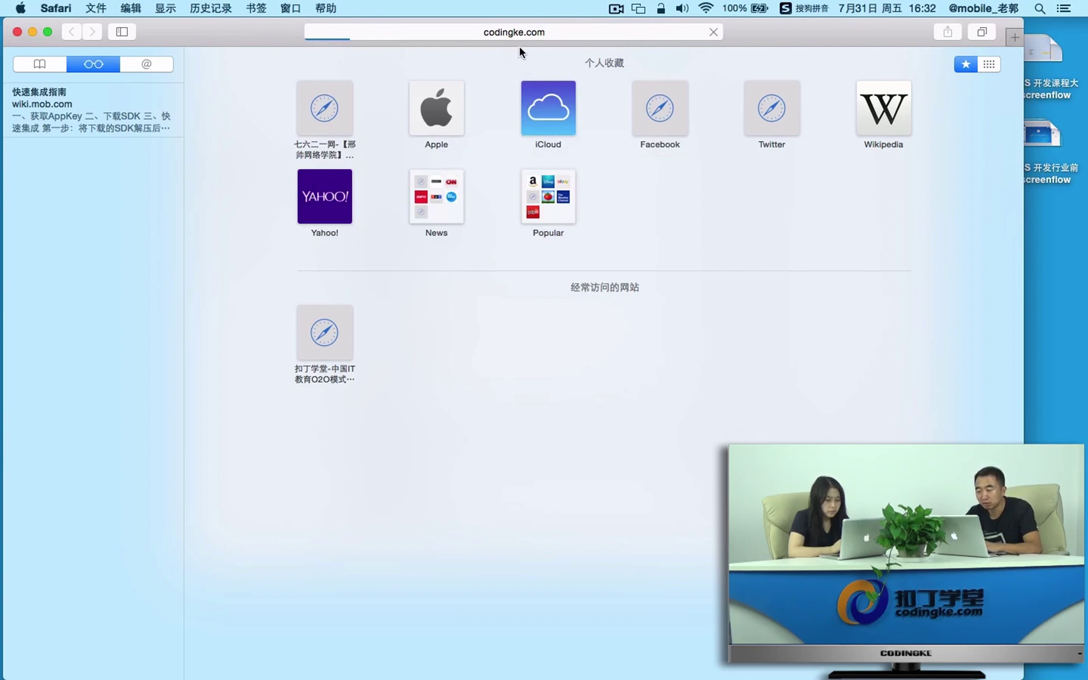
{"action": "left_click", "coordinate": [568, 35]}
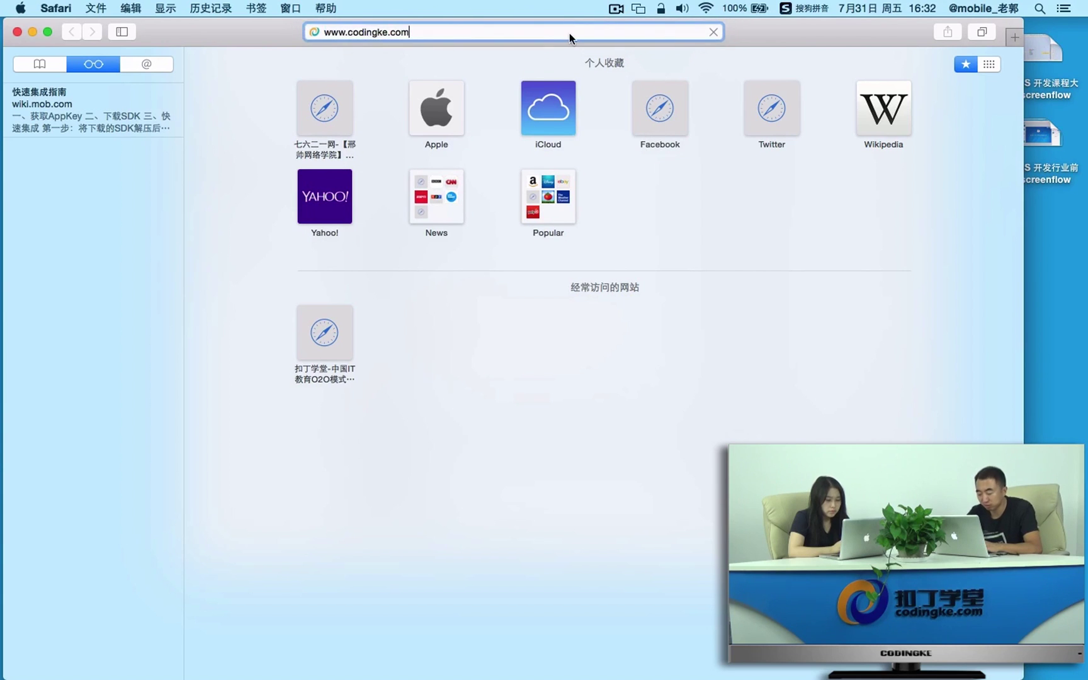
{"action": "key", "text": "Return"}
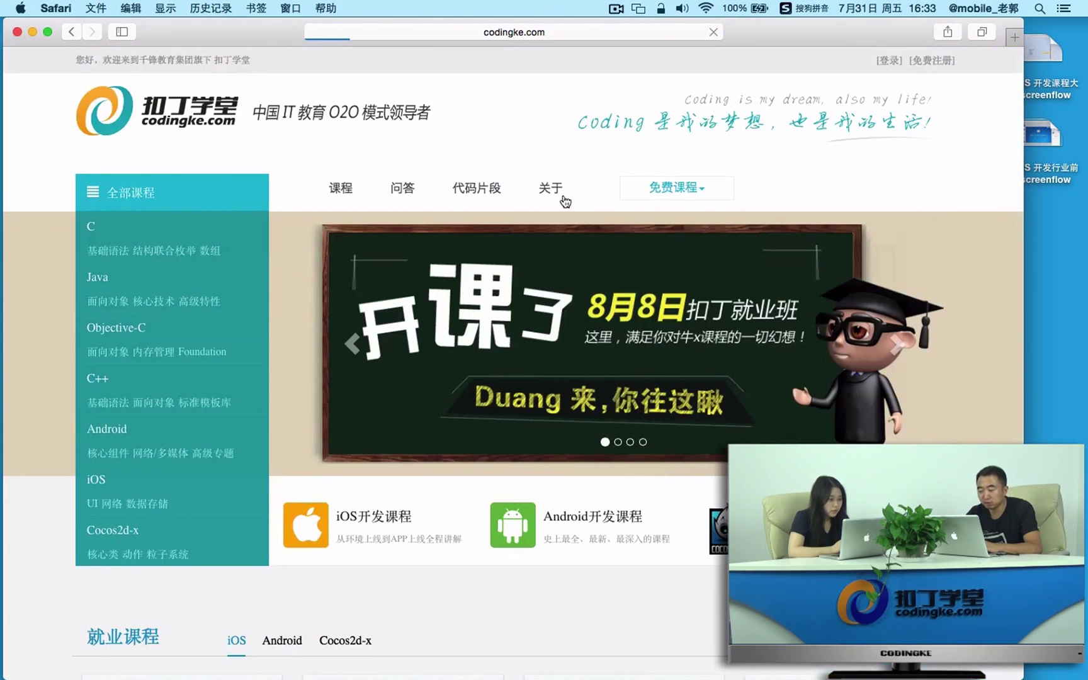
{"action": "left_click", "coordinate": [30, 32]}
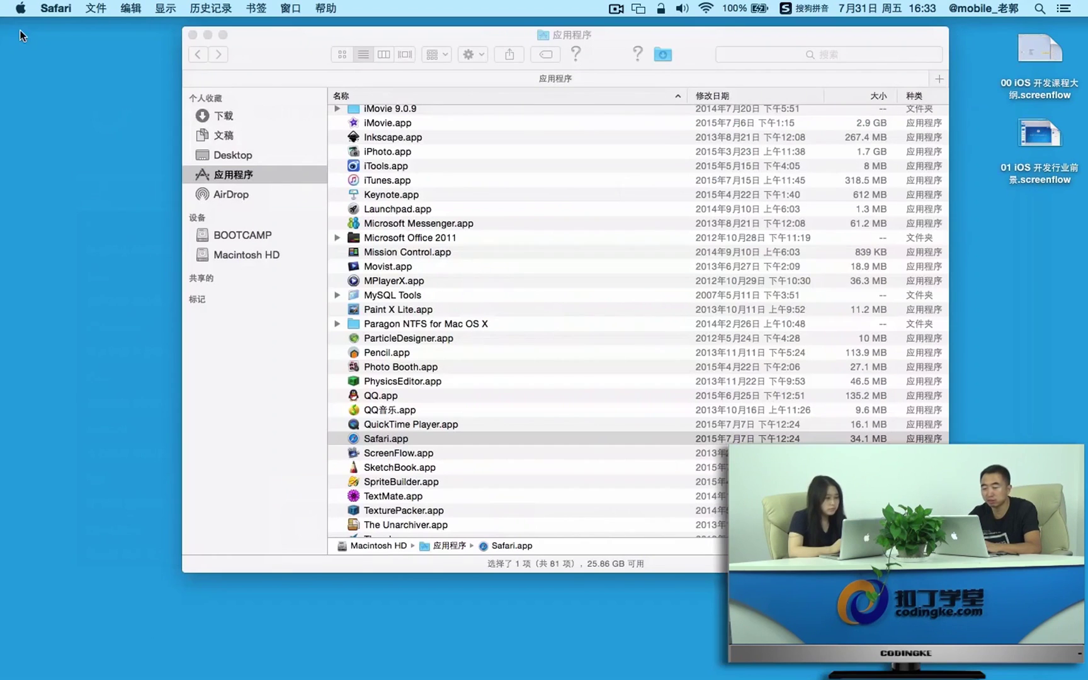
Find App Store.app in the 应用程序 folder and launch it.
{"action": "left_click", "coordinate": [469, 436]}
{"action": "left_click", "coordinate": [460, 452]}
{"action": "left_click", "coordinate": [434, 437]}
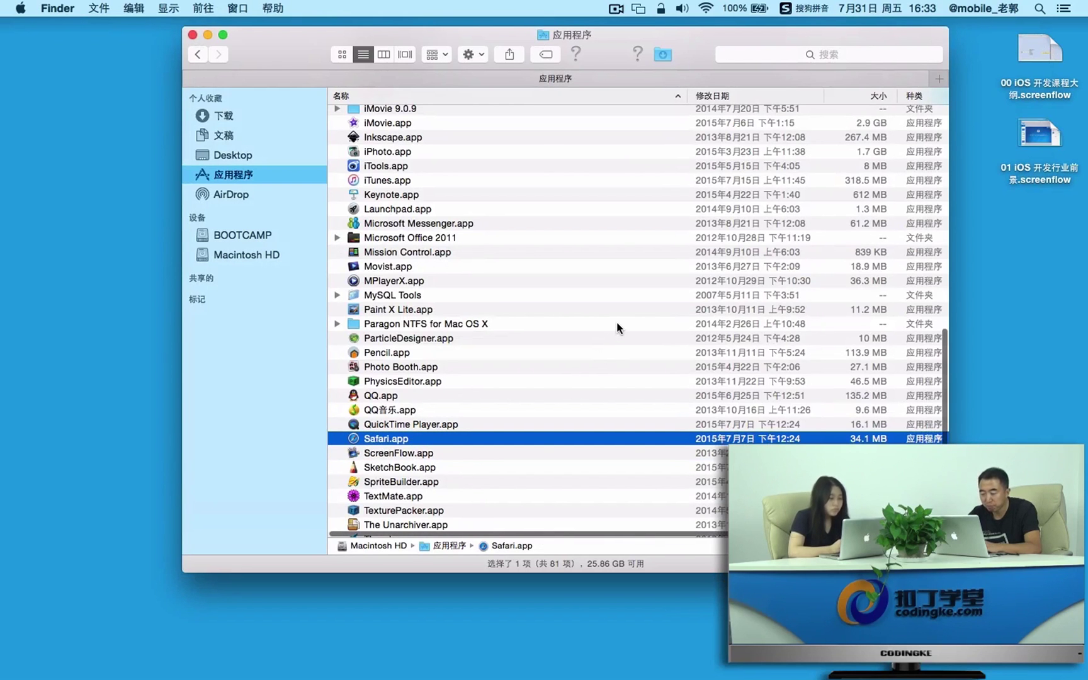
{"action": "scroll", "coordinate": [616, 326], "scroll_direction": "up", "scroll_amount": 5}
{"action": "scroll", "coordinate": [616, 321], "scroll_direction": "up", "scroll_amount": 10}
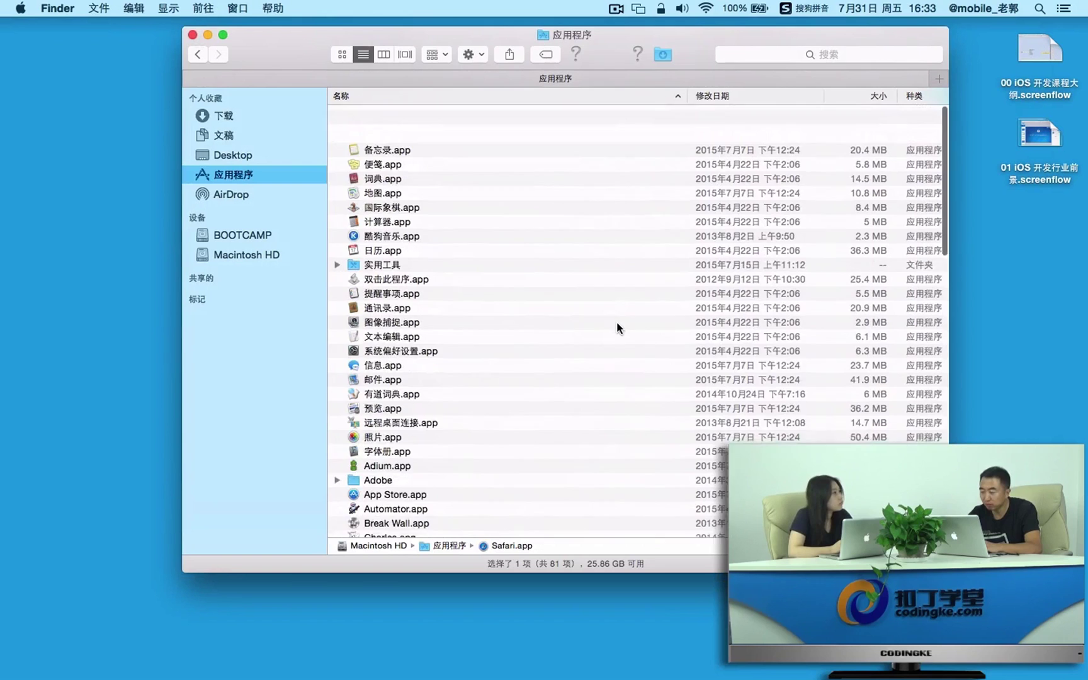
{"action": "scroll", "coordinate": [634, 258], "scroll_direction": "down", "scroll_amount": 5}
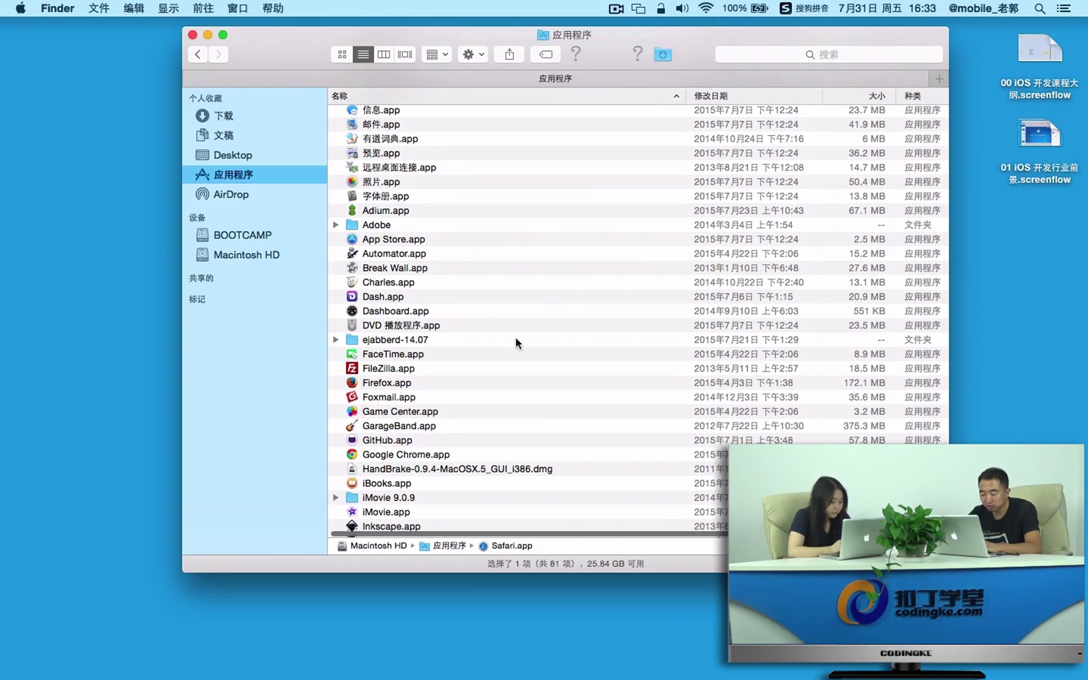
{"action": "double_click", "coordinate": [442, 233]}
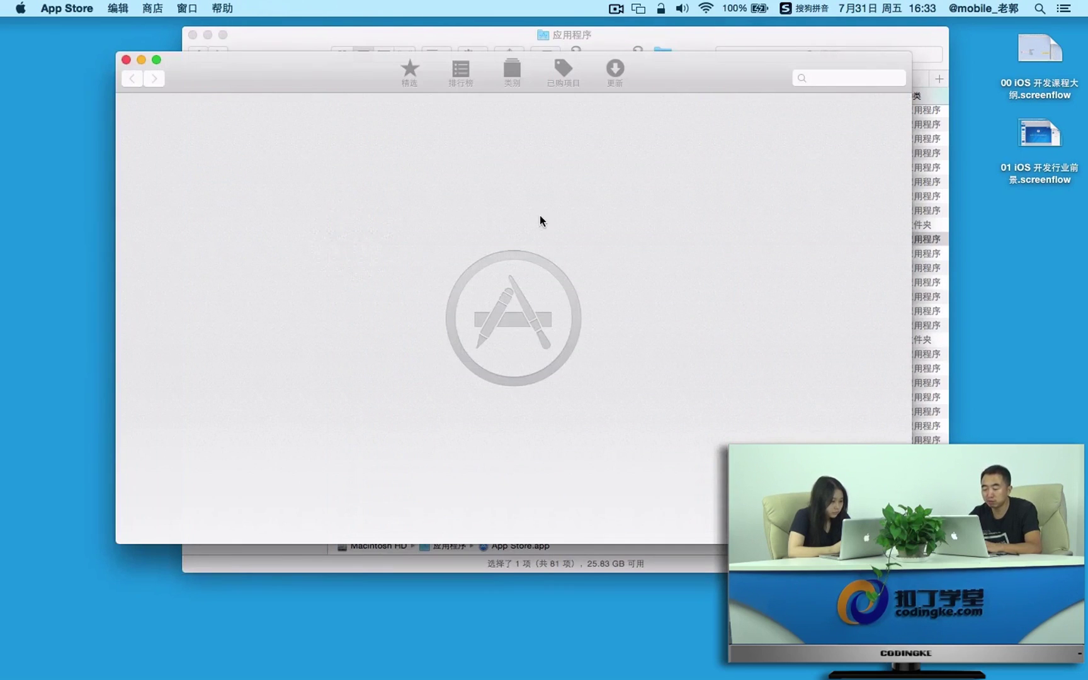
Search the App Store for qq and close the store window.
{"action": "left_click_drag", "start_coordinate": [319, 71], "coordinate": [341, 79]}
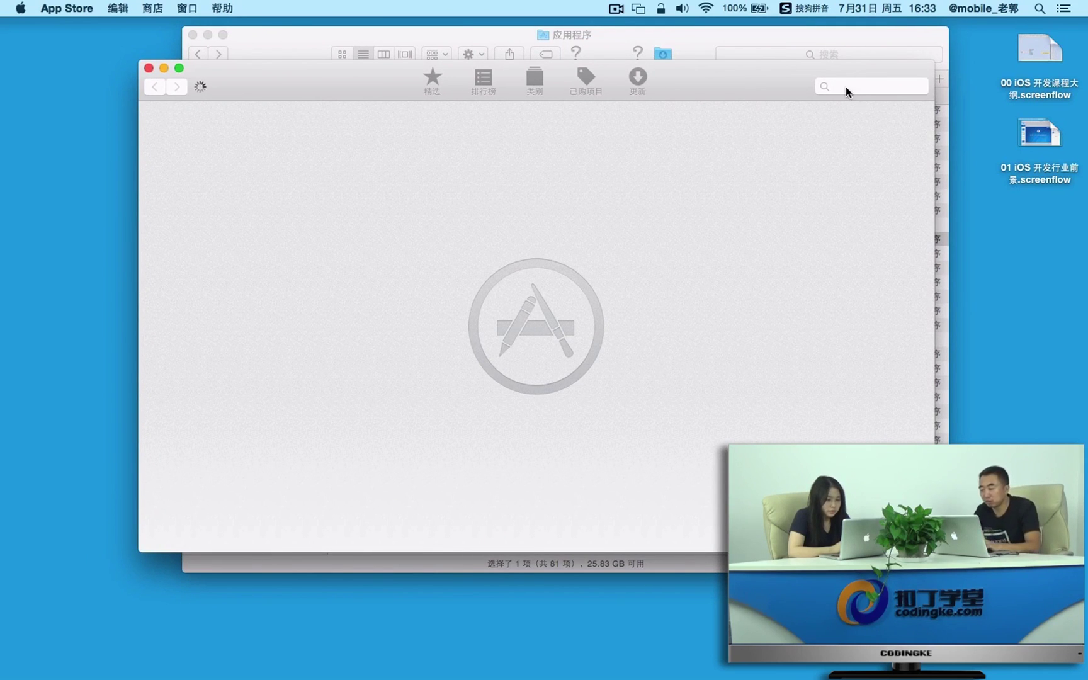
{"action": "left_click", "coordinate": [869, 86]}
{"action": "type", "text": "s"}
{"action": "key", "text": "BackSpace"}
{"action": "type", "text": "qq"}
{"action": "key", "text": "Return"}
{"action": "mouse_move", "coordinate": [354, 80]}
{"action": "left_mouse_down"}
{"action": "mouse_move", "coordinate": [337, 83]}
{"action": "mouse_move", "coordinate": [347, 84]}
{"action": "left_mouse_up"}
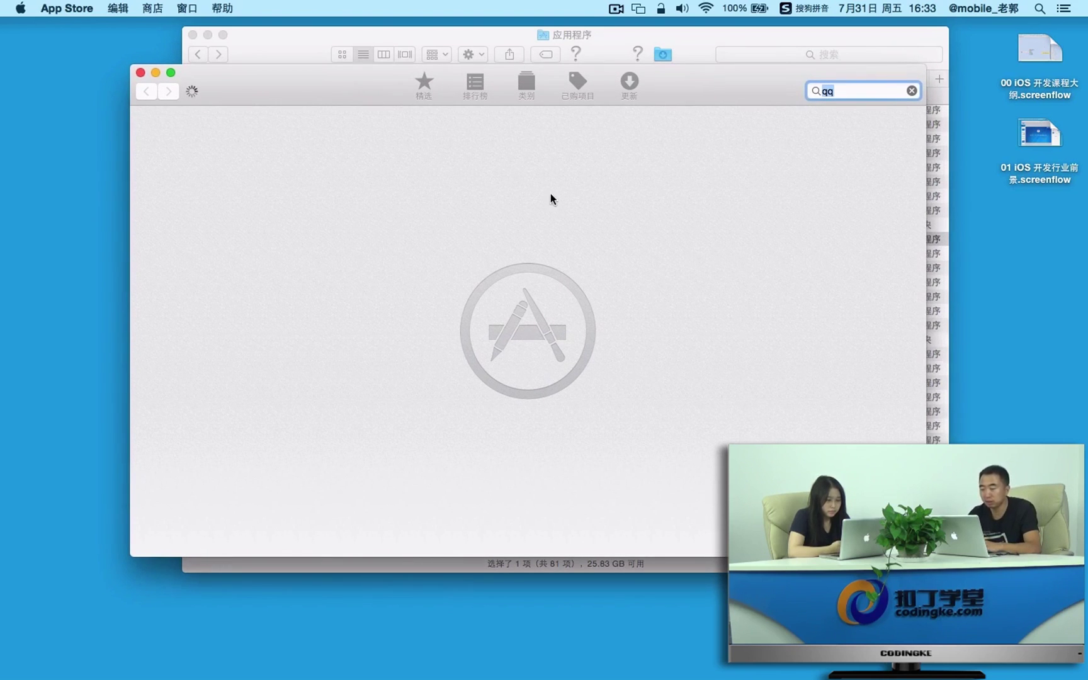
{"action": "left_click", "coordinate": [850, 91]}
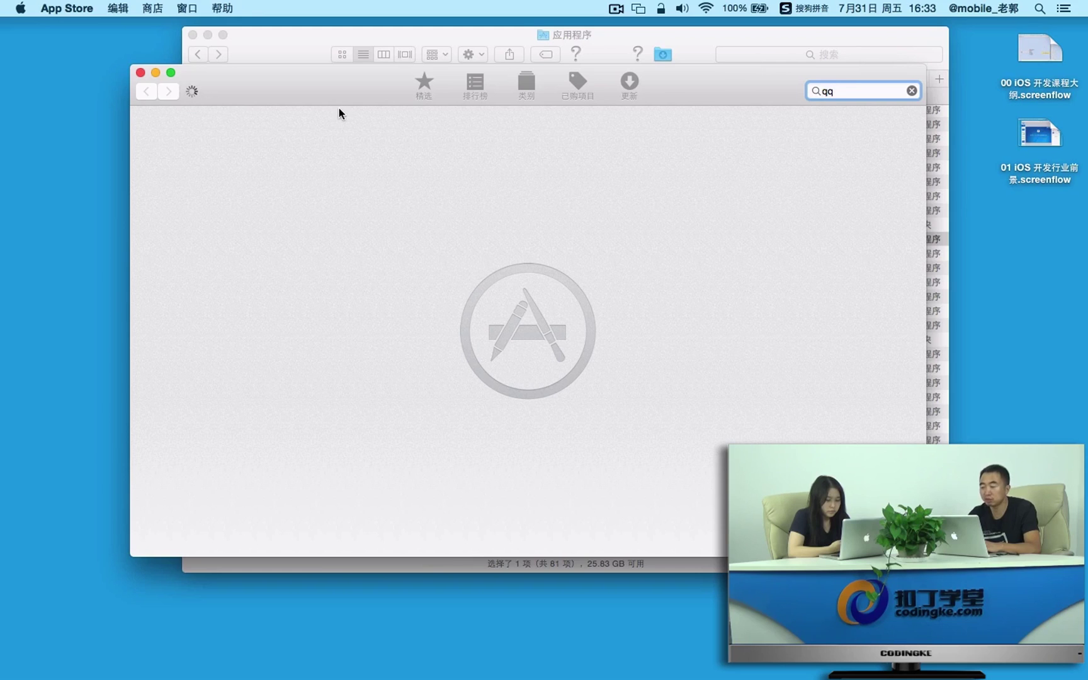
{"action": "left_click", "coordinate": [140, 74]}
Switch to Keynote and place the text cursor after 终端 on the applications slide.
{"action": "left_click", "coordinate": [457, 297]}
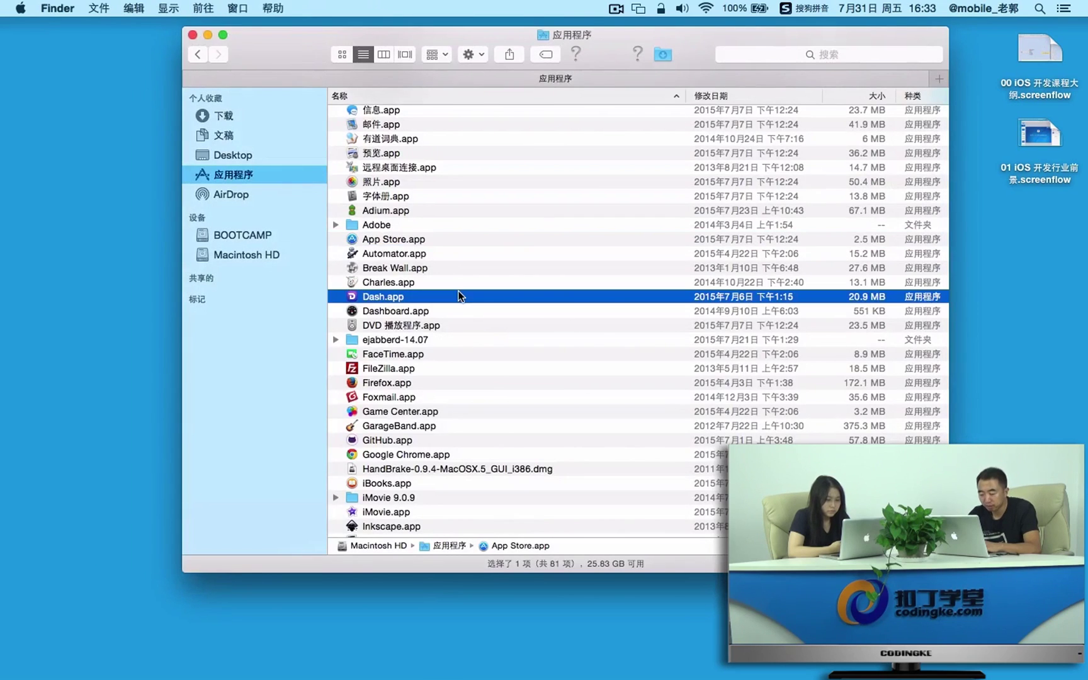
{"action": "mouse_move", "coordinate": [1085, 329]}
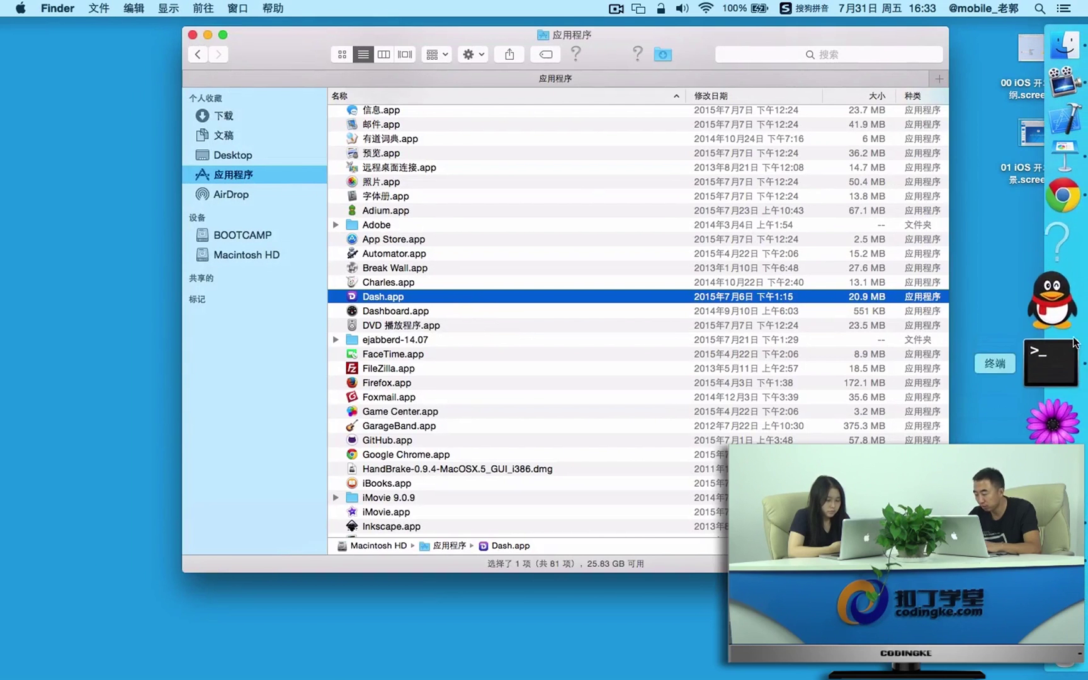
{"action": "left_click", "coordinate": [1049, 202]}
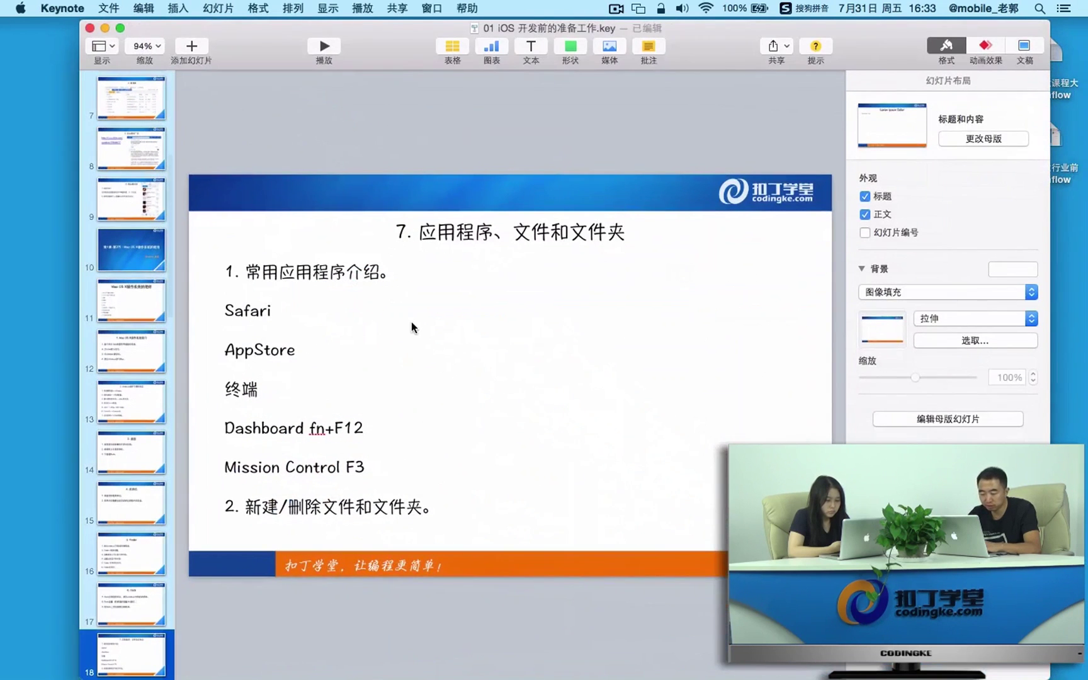
{"action": "left_click", "coordinate": [285, 392]}
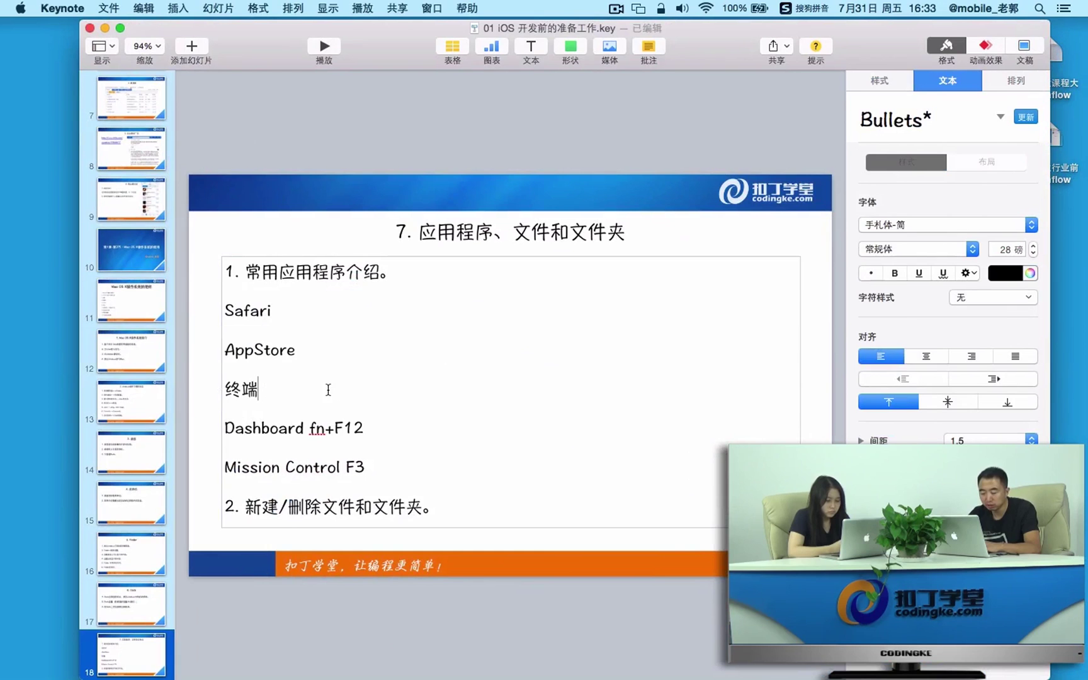
Switch back to Finder, open the 实用工具 folder inside 应用程序 and select 终端.app.
{"action": "mouse_move", "coordinate": [1085, 149]}
{"action": "left_click", "coordinate": [1053, 99]}
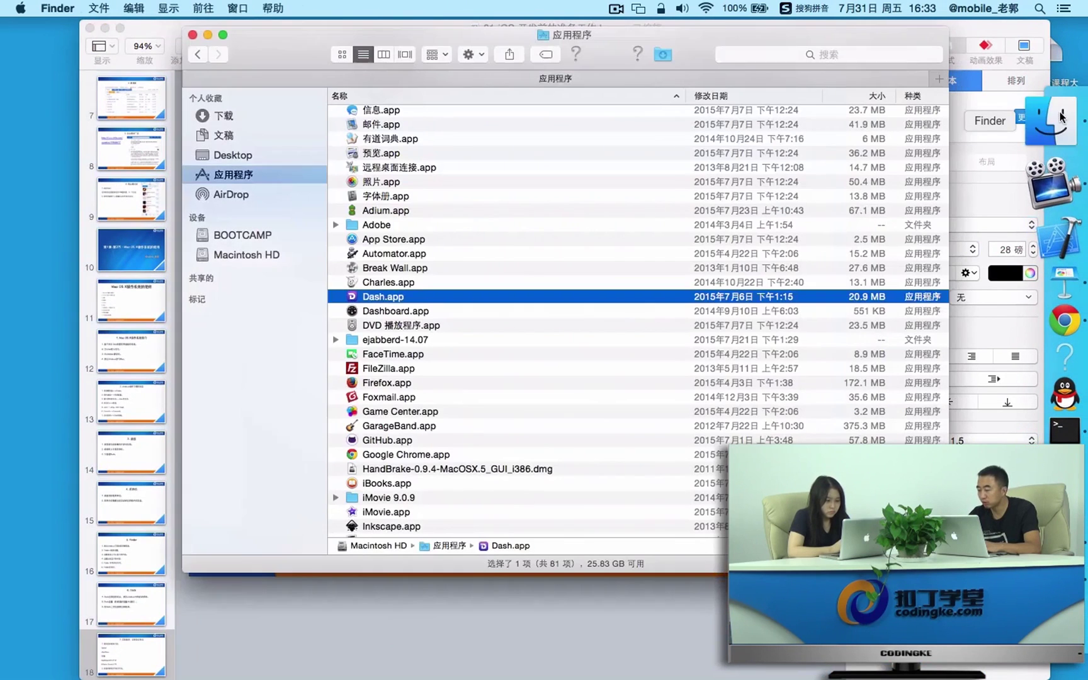
{"action": "scroll", "coordinate": [526, 262], "scroll_direction": "up", "scroll_amount": 5}
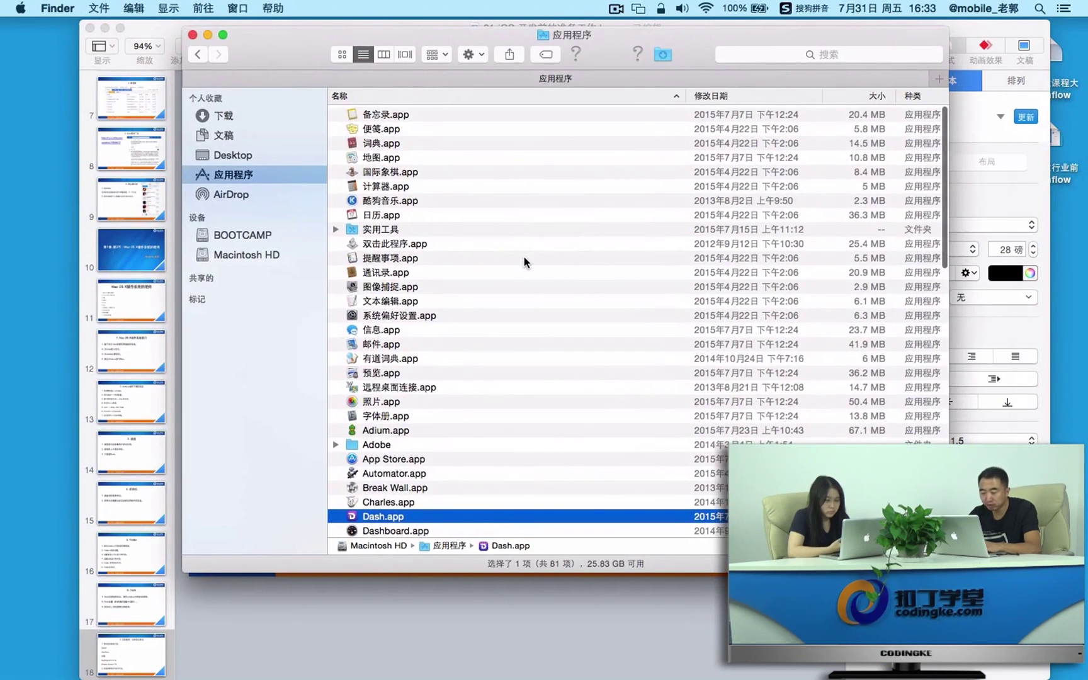
{"action": "double_click", "coordinate": [376, 229]}
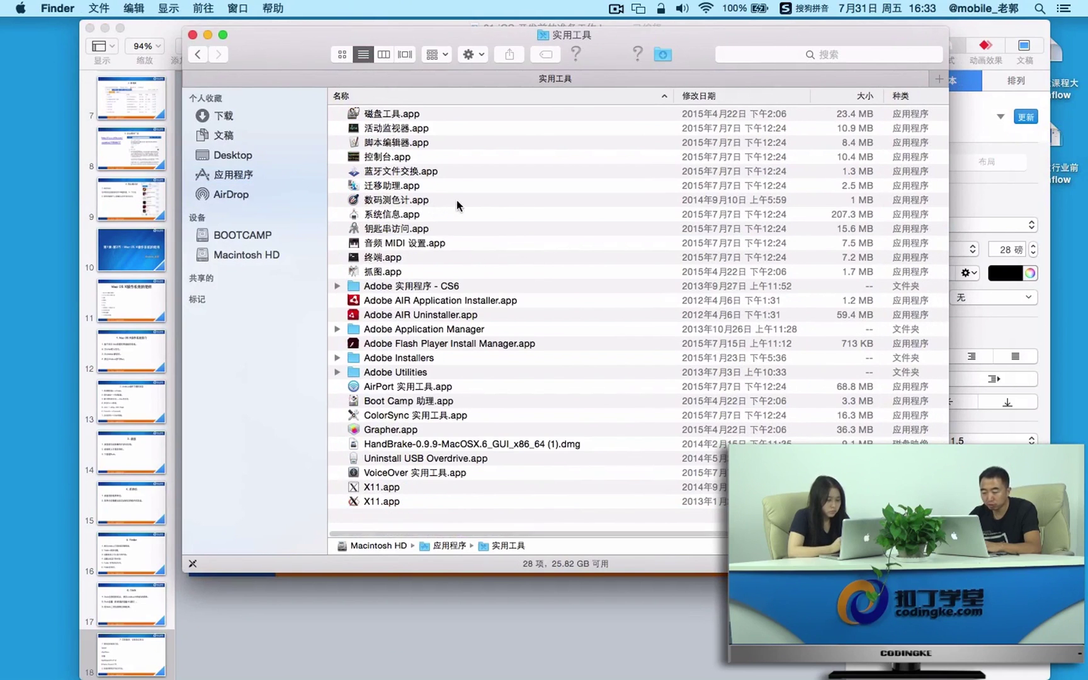
{"action": "left_click", "coordinate": [402, 253]}
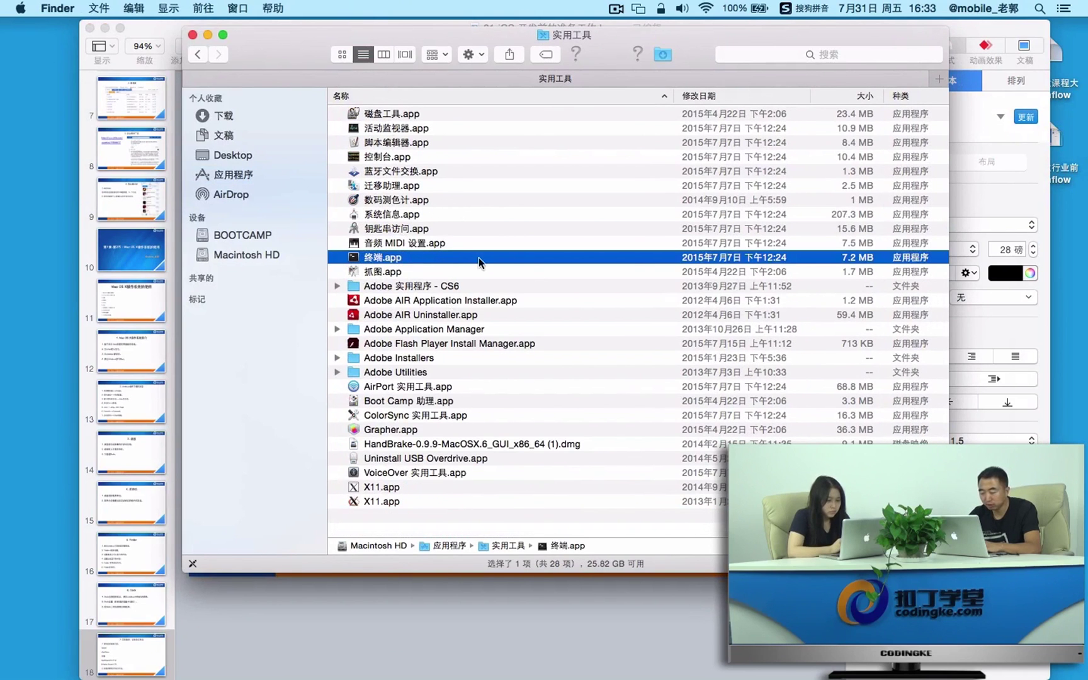
Launch 终端 and list the home directory's contents with ls, then in full detail with ls -al.
{"action": "mouse_move", "coordinate": [1085, 377]}
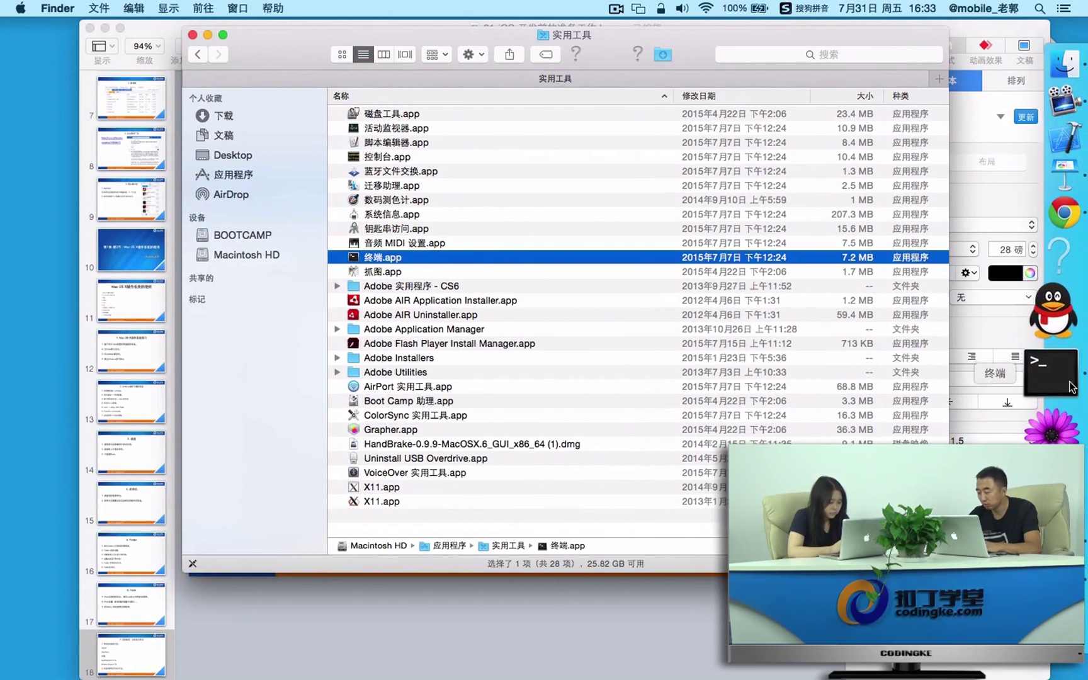
{"action": "left_click", "coordinate": [1070, 383]}
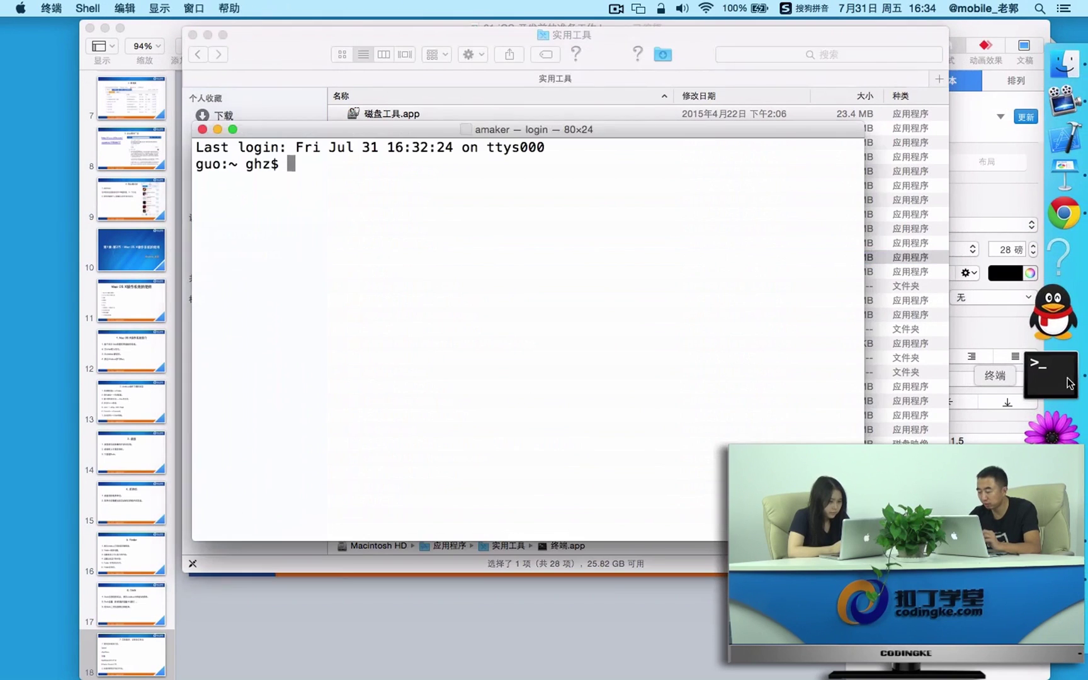
{"action": "type", "text": "ls"}
{"action": "key", "text": "Return"}
{"action": "type", "text": "ls -al"}
{"action": "key", "text": "Return"}
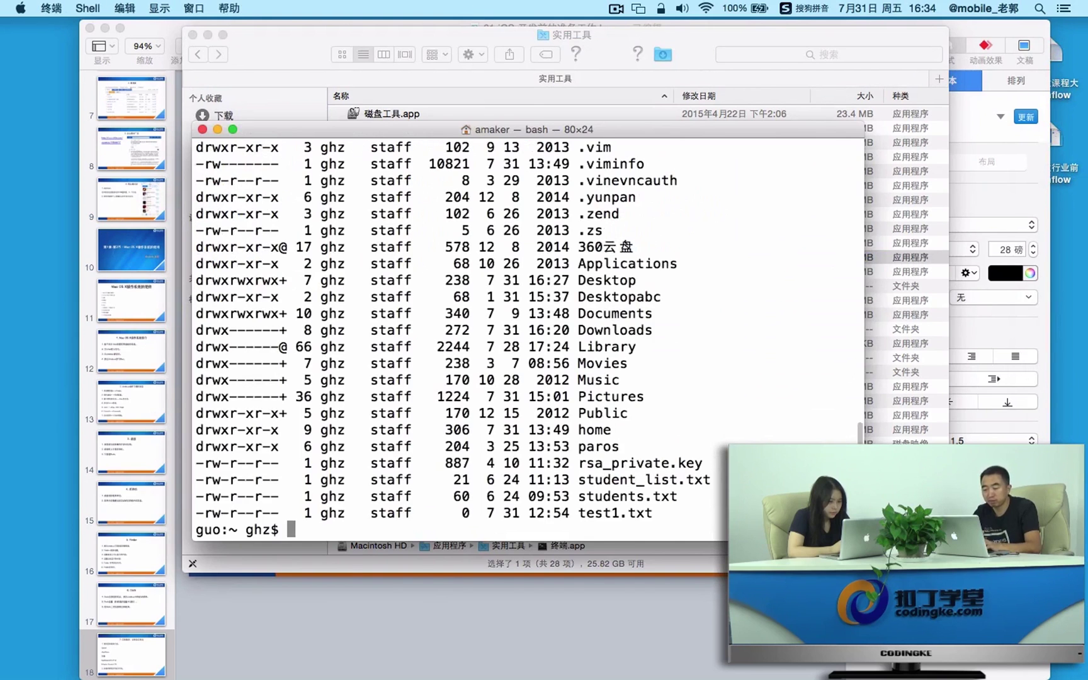
Clear the terminal output, then close the 终端 window and the 实用工具 Finder window.
{"action": "type", "text": "clear"}
{"action": "key", "text": "Return"}
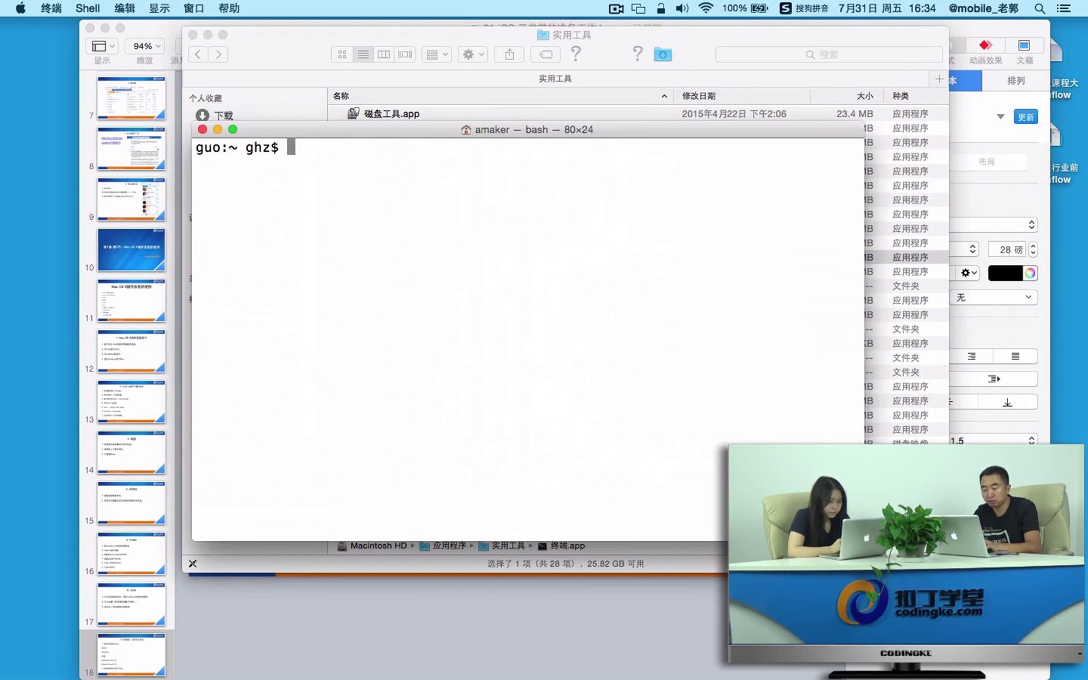
{"action": "key", "text": "super+w"}
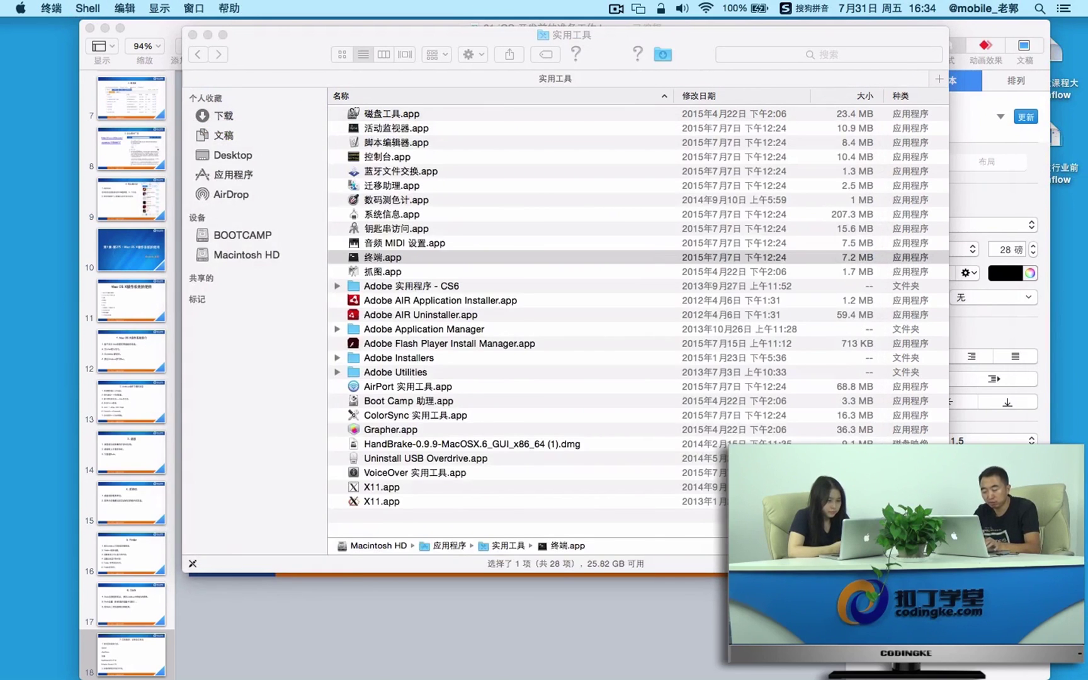
{"action": "left_click", "coordinate": [632, 272]}
{"action": "key", "text": "super+w"}
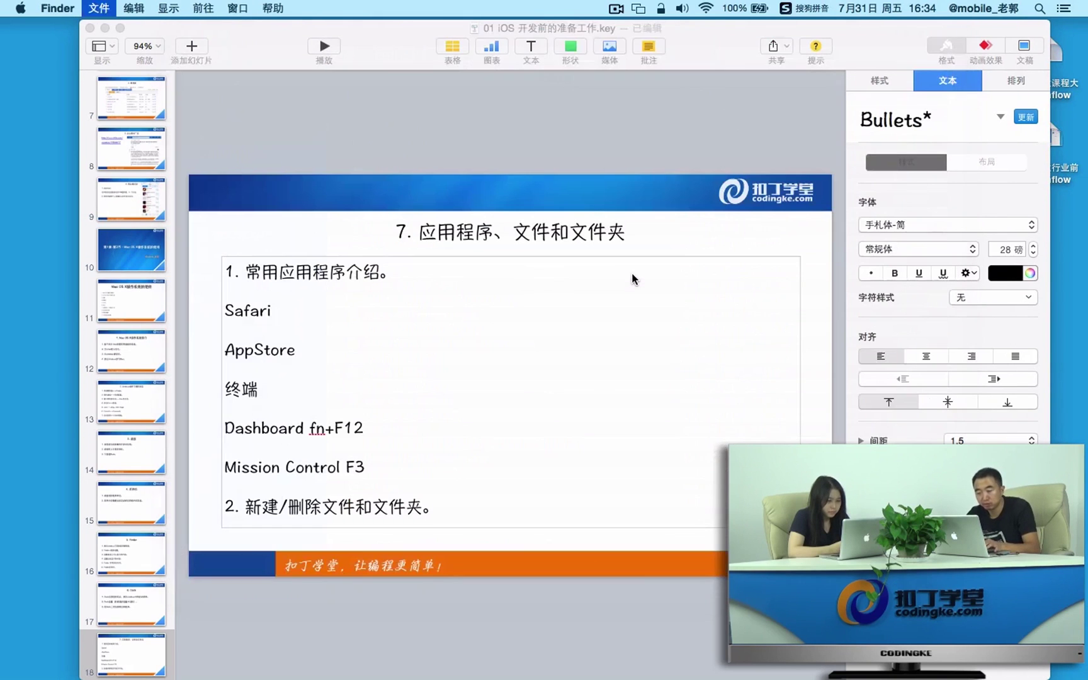
Switch to Keynote, place the text cursor after Dashboard fn+F12 on the slide, and deselect the text box.
{"action": "left_click", "coordinate": [498, 284]}
{"action": "double_click", "coordinate": [250, 433]}
{"action": "left_click", "coordinate": [286, 437]}
{"action": "double_click", "coordinate": [255, 436]}
{"action": "left_click", "coordinate": [287, 443]}
{"action": "double_click", "coordinate": [287, 440]}
{"action": "left_click", "coordinate": [401, 426]}
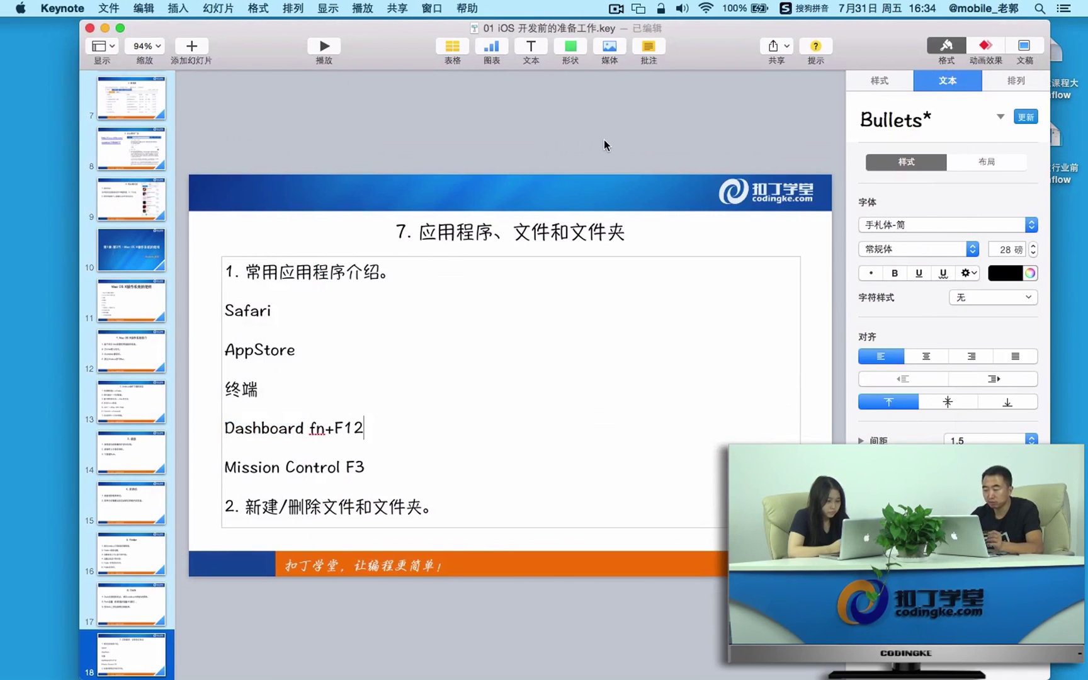
{"action": "left_click", "coordinate": [621, 189]}
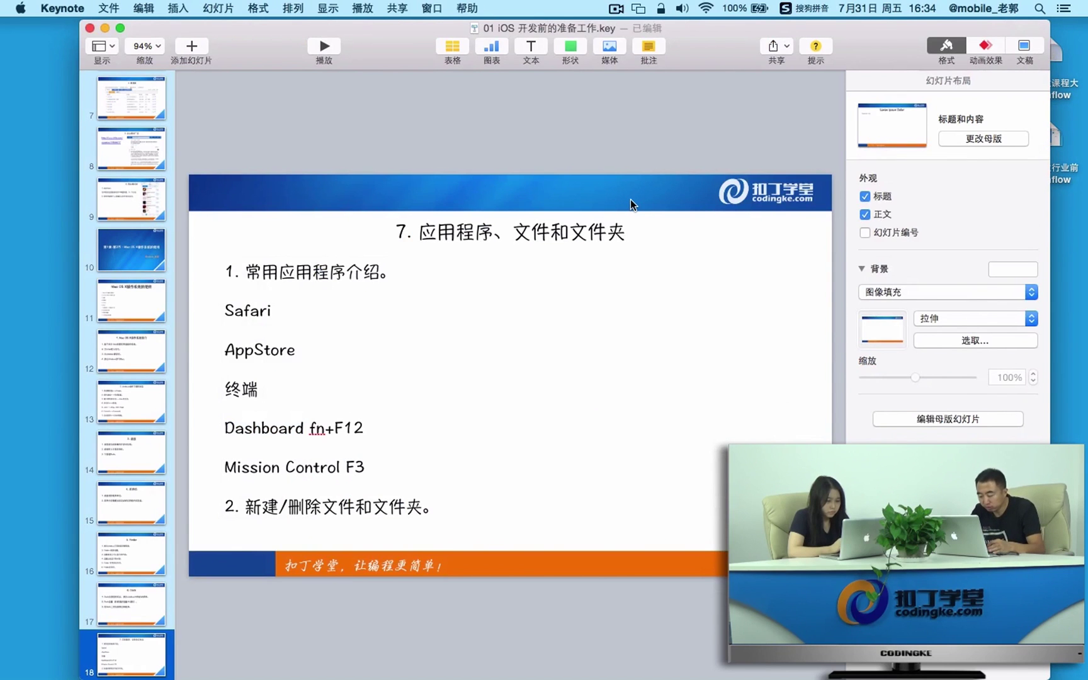
Show the Dashboard and move the weather widget slightly down and the calendar widget slightly up and left.
{"action": "key", "text": "F12"}
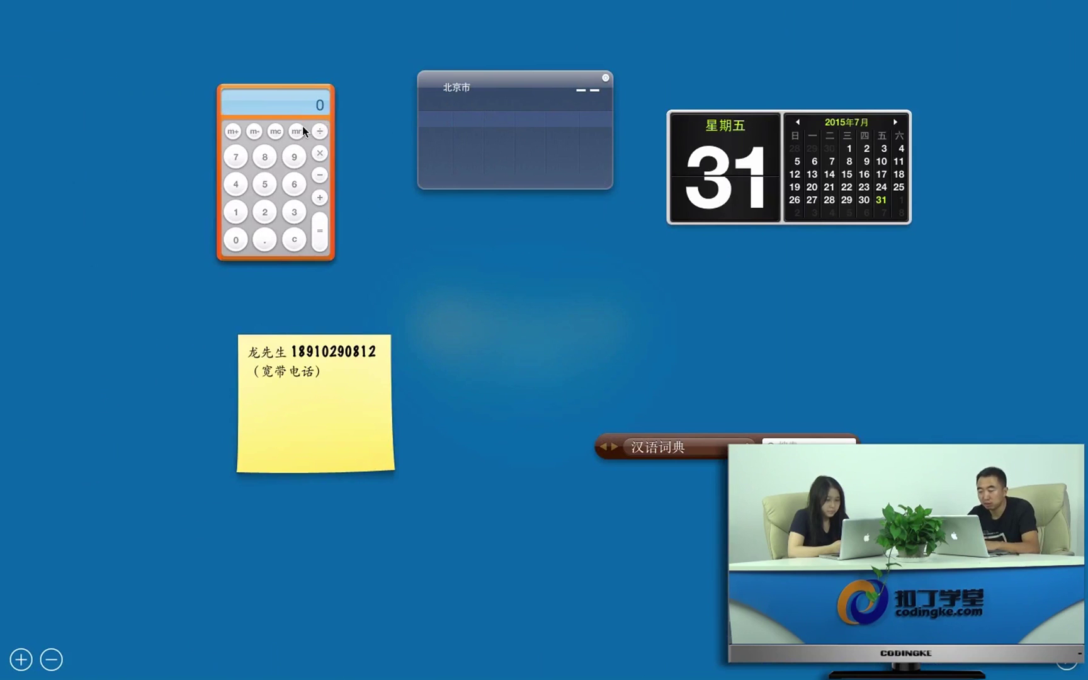
{"action": "mouse_move", "coordinate": [555, 150]}
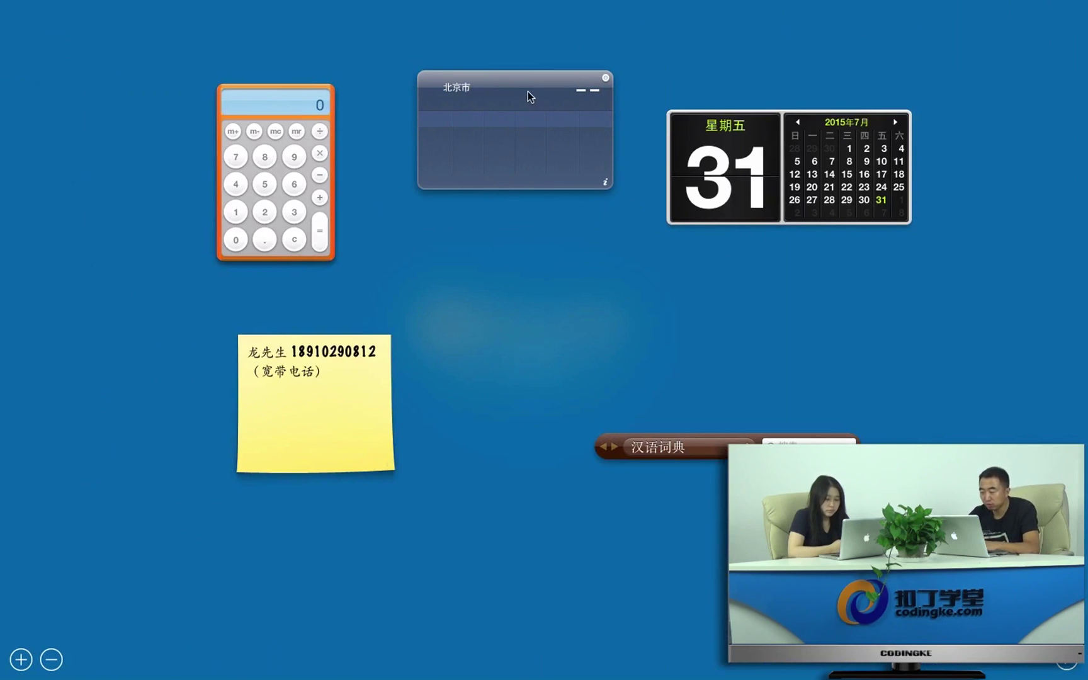
{"action": "left_click_drag", "start_coordinate": [524, 89], "coordinate": [524, 105]}
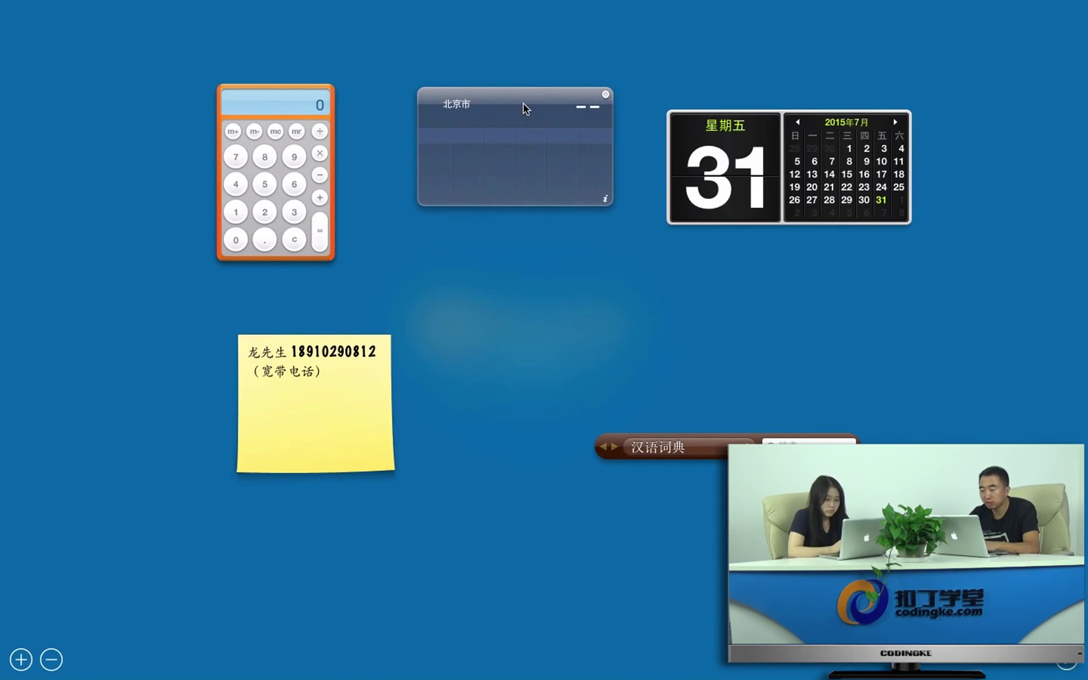
{"action": "left_click_drag", "start_coordinate": [719, 115], "coordinate": [705, 89]}
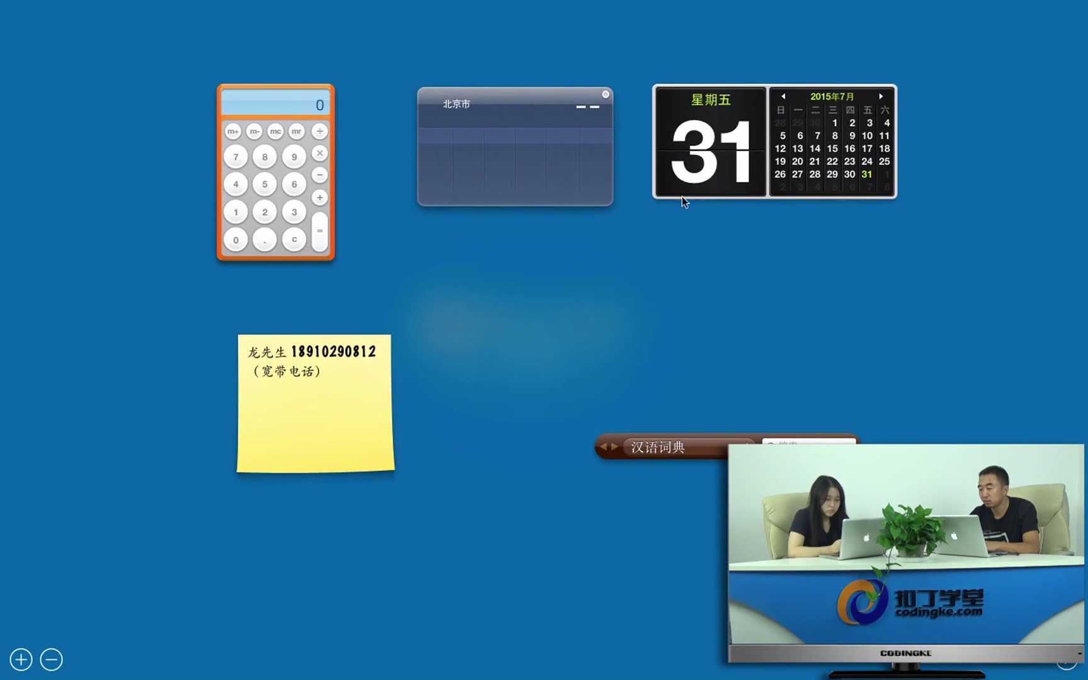
{"action": "mouse_move", "coordinate": [285, 357]}
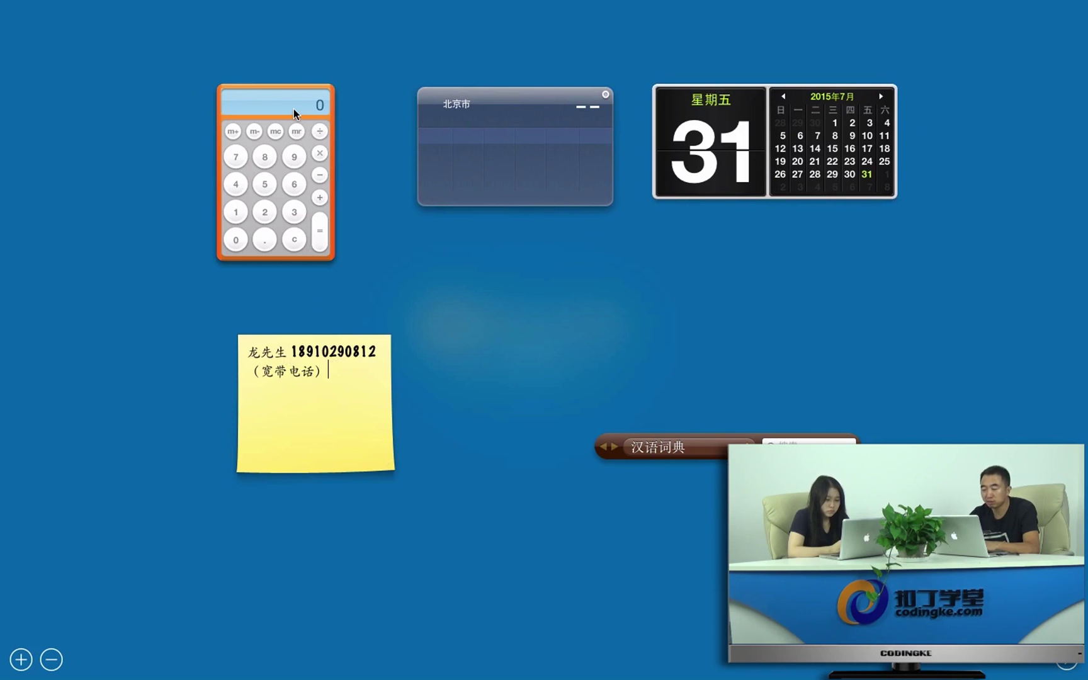
Add the 股票 widget to the Dashboard and move it into the free space below the weather widget.
{"action": "left_click", "coordinate": [22, 659]}
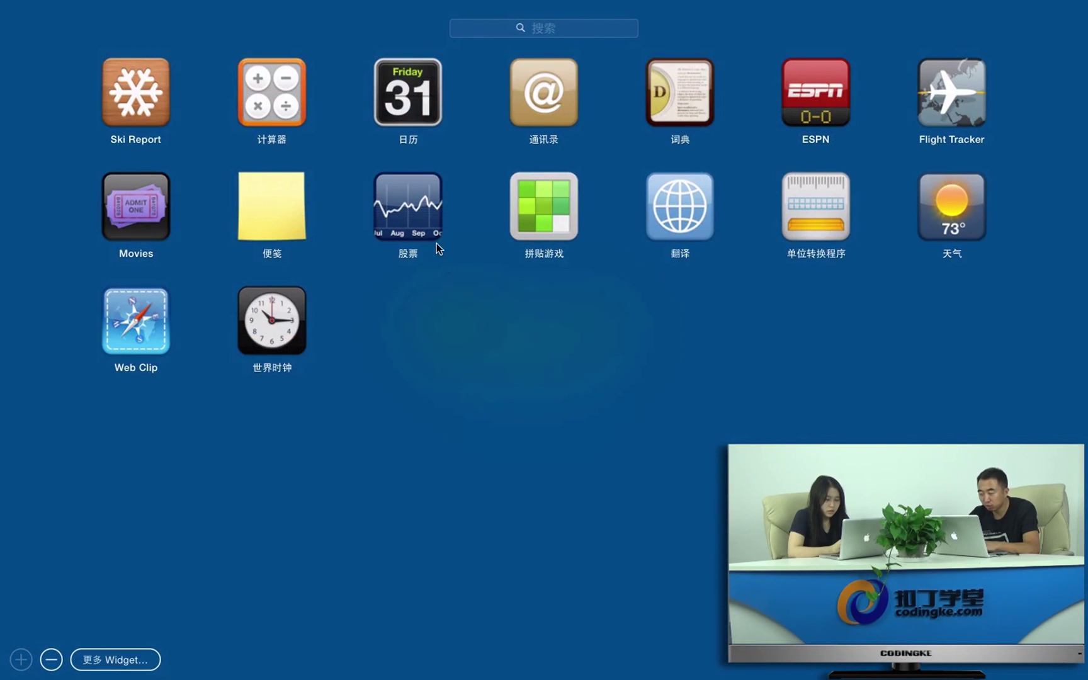
{"action": "left_click", "coordinate": [416, 214]}
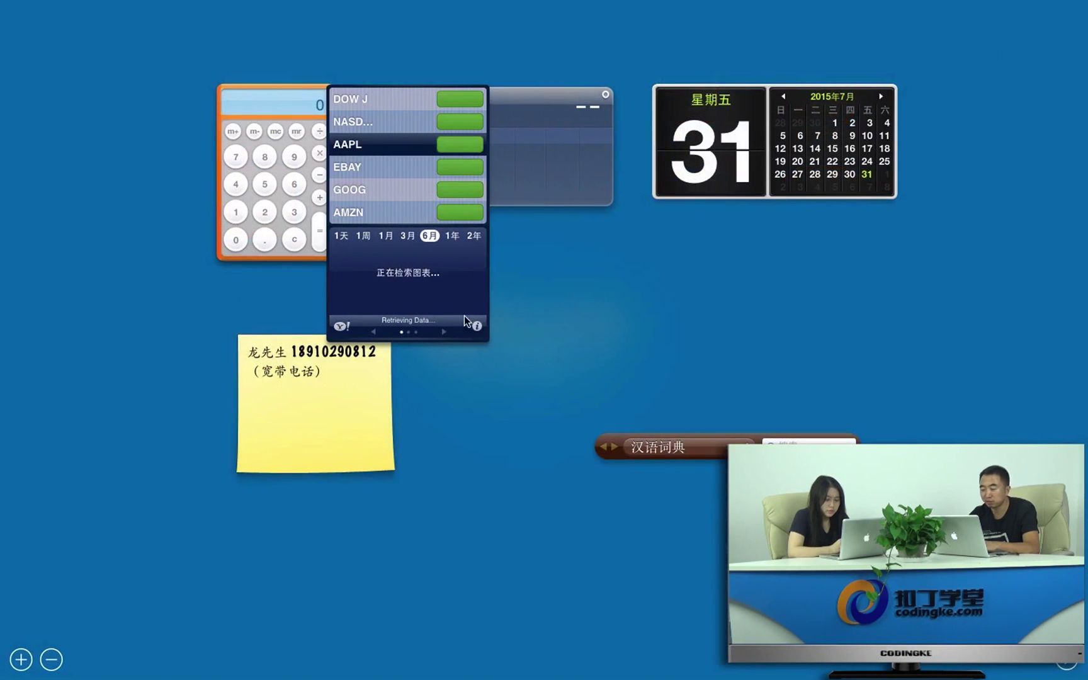
{"action": "left_click_drag", "start_coordinate": [389, 93], "coordinate": [487, 305]}
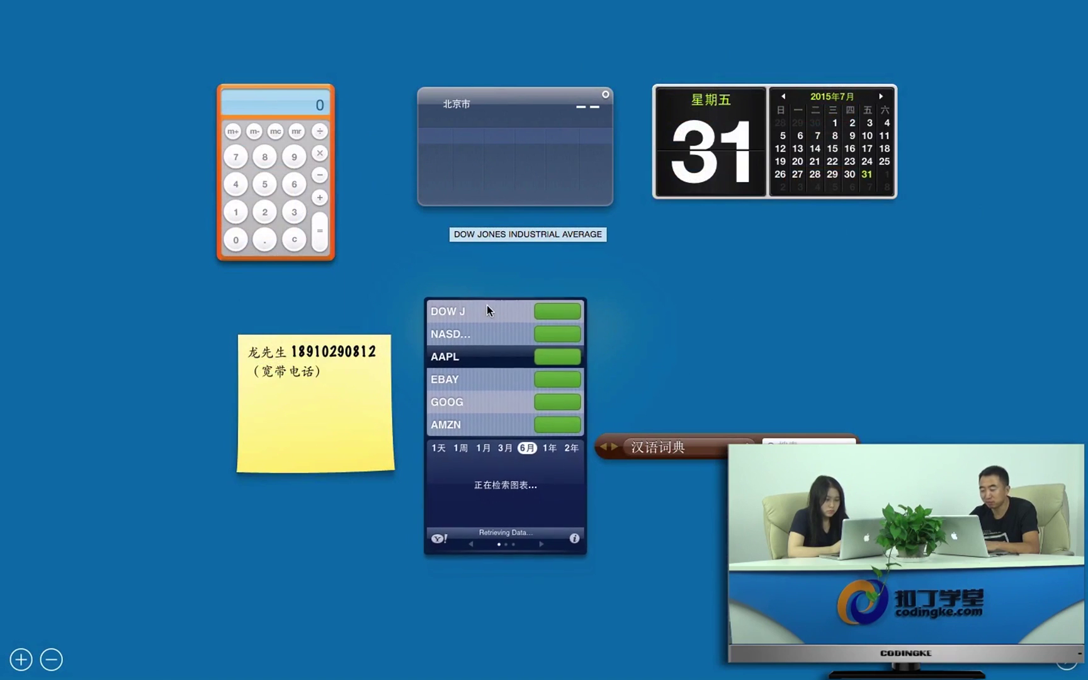
Add a blank line at the end of the sticky note, then show and dismiss the list of available widgets.
{"action": "left_click", "coordinate": [303, 370]}
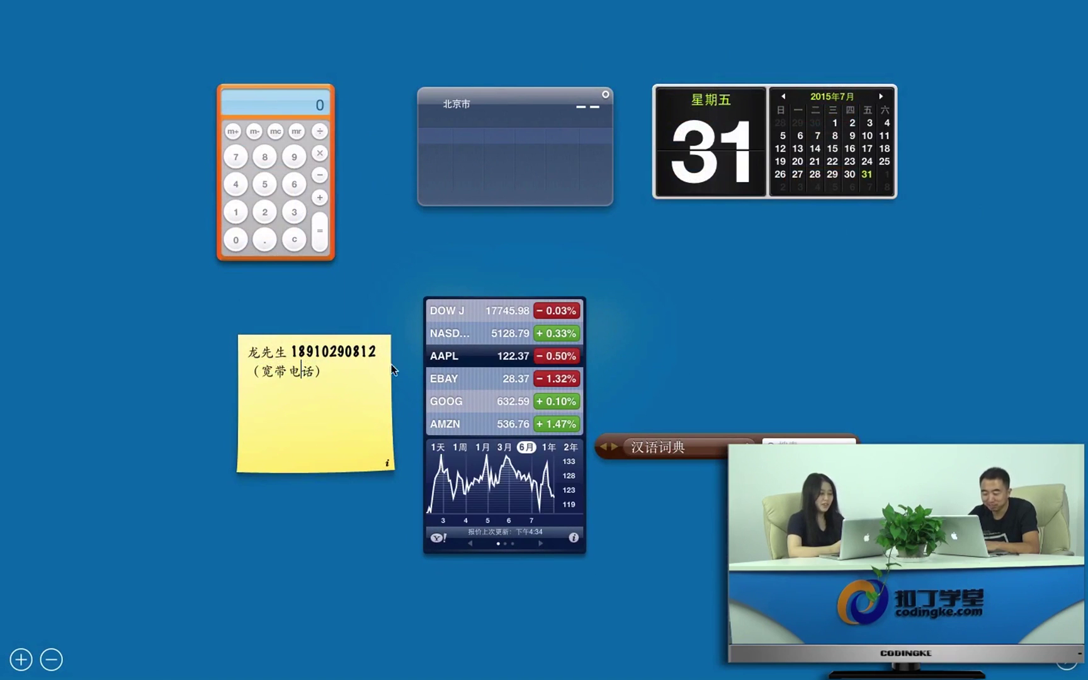
{"action": "left_click", "coordinate": [353, 455]}
{"action": "key", "text": "Return"}
{"action": "left_click", "coordinate": [21, 659]}
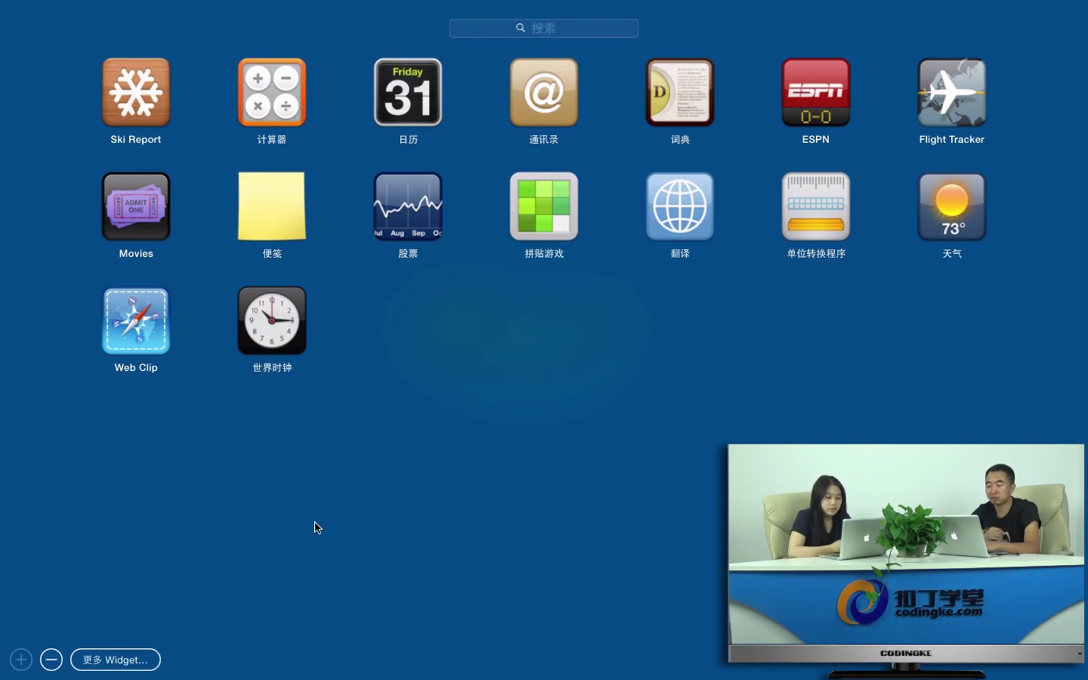
{"action": "left_click", "coordinate": [379, 468]}
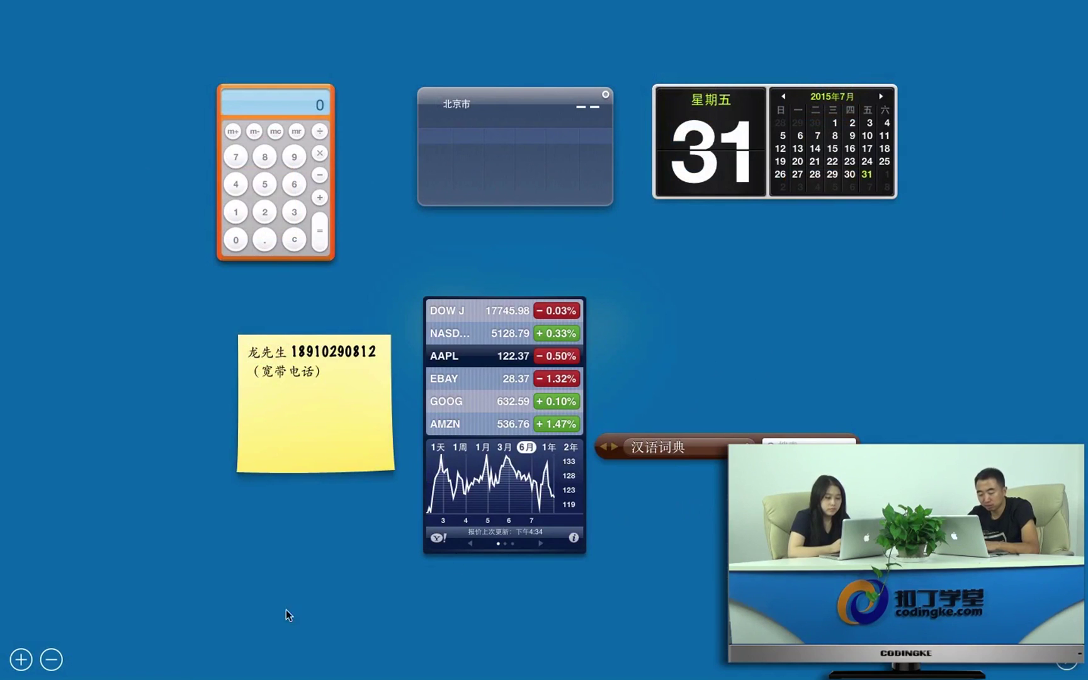
Remove the sticky note, stocks, calendar, weather, calculator and dictionary widgets, then close the Dashboard.
{"action": "left_click", "coordinate": [53, 661]}
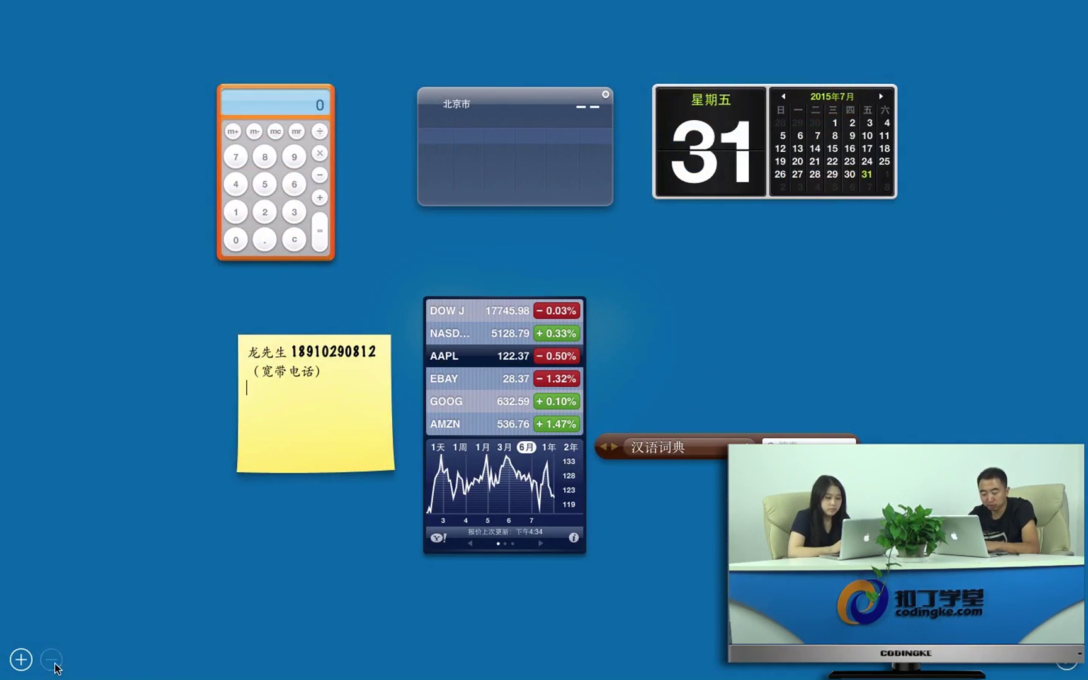
{"action": "left_click", "coordinate": [238, 336]}
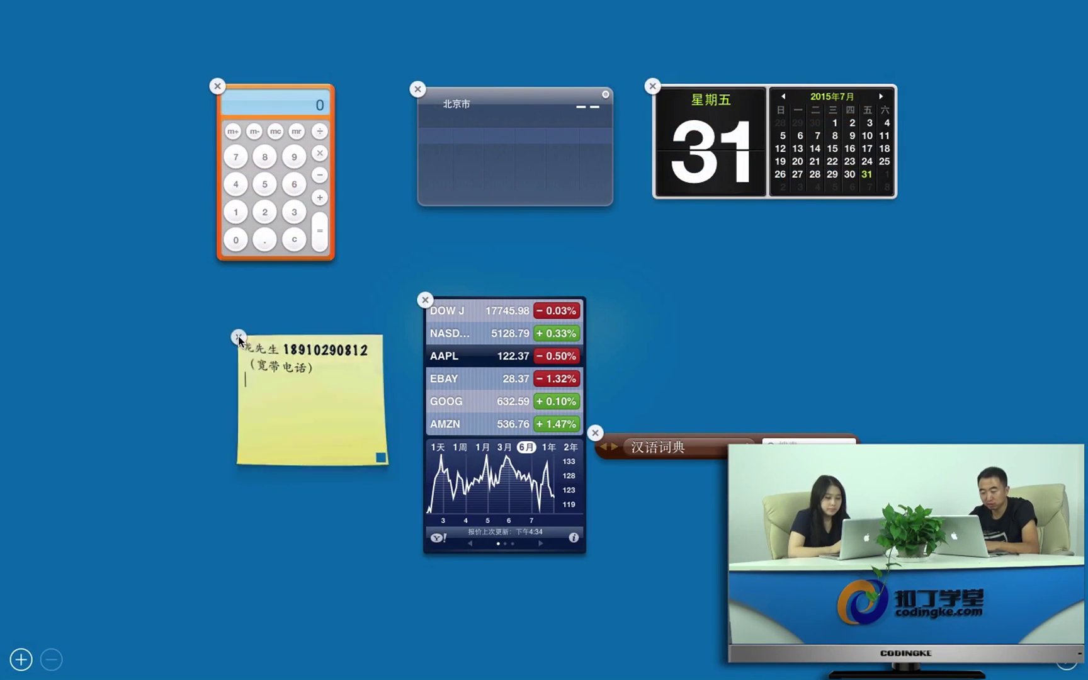
{"action": "left_click", "coordinate": [424, 299]}
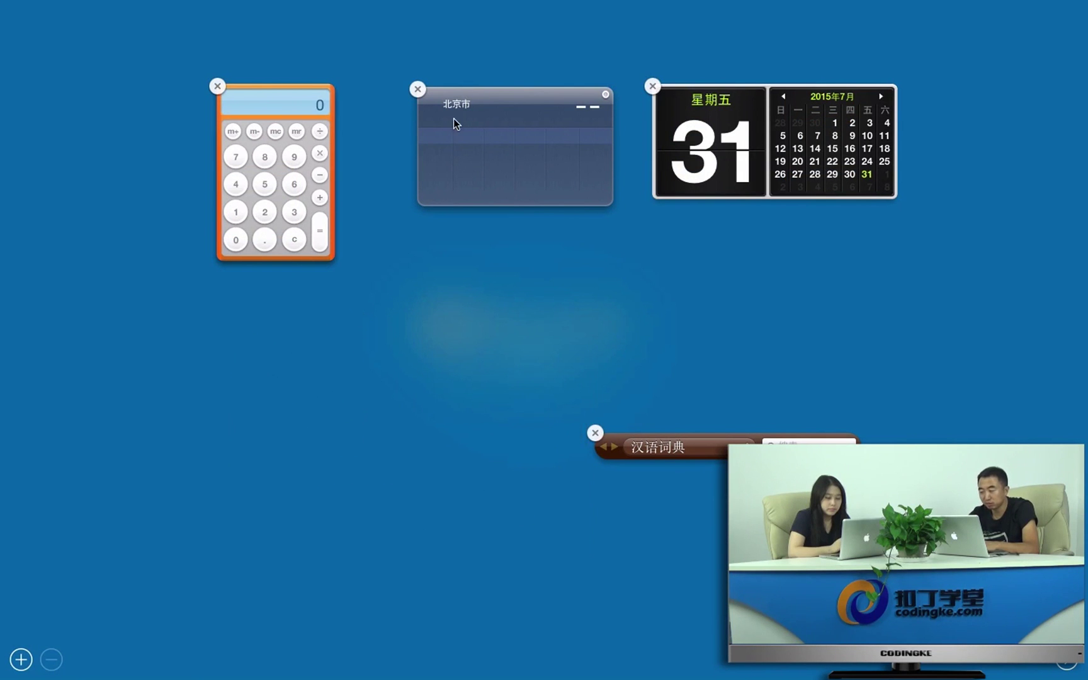
{"action": "left_click", "coordinate": [651, 87]}
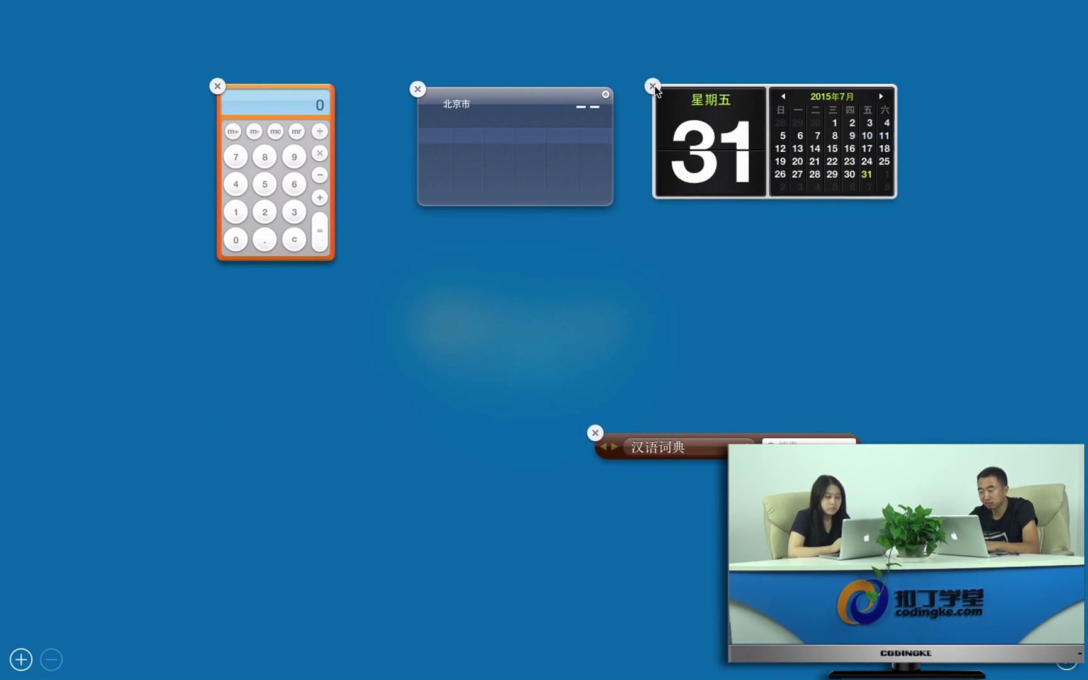
{"action": "left_click", "coordinate": [419, 90]}
{"action": "left_click", "coordinate": [217, 86]}
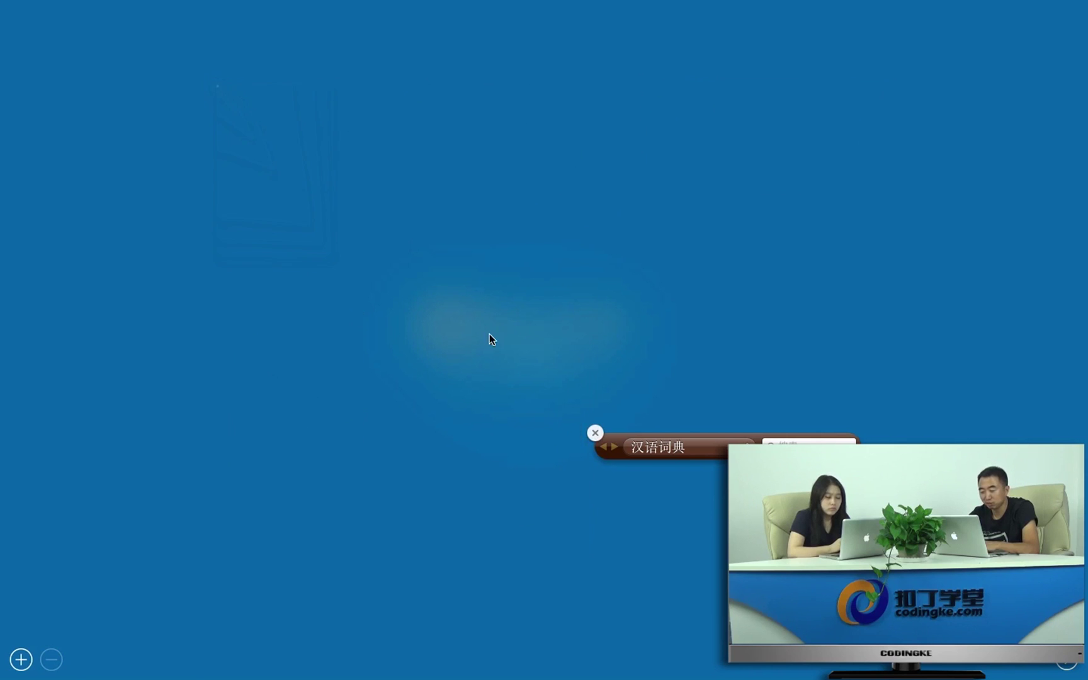
{"action": "left_click", "coordinate": [595, 432]}
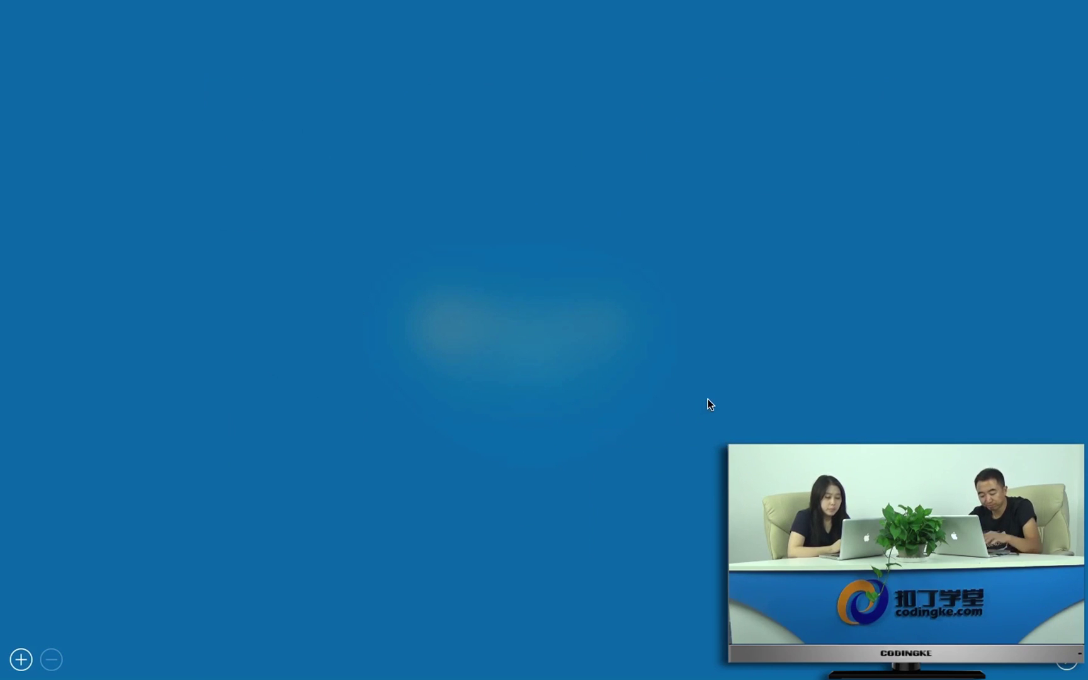
{"action": "key", "text": "F12"}
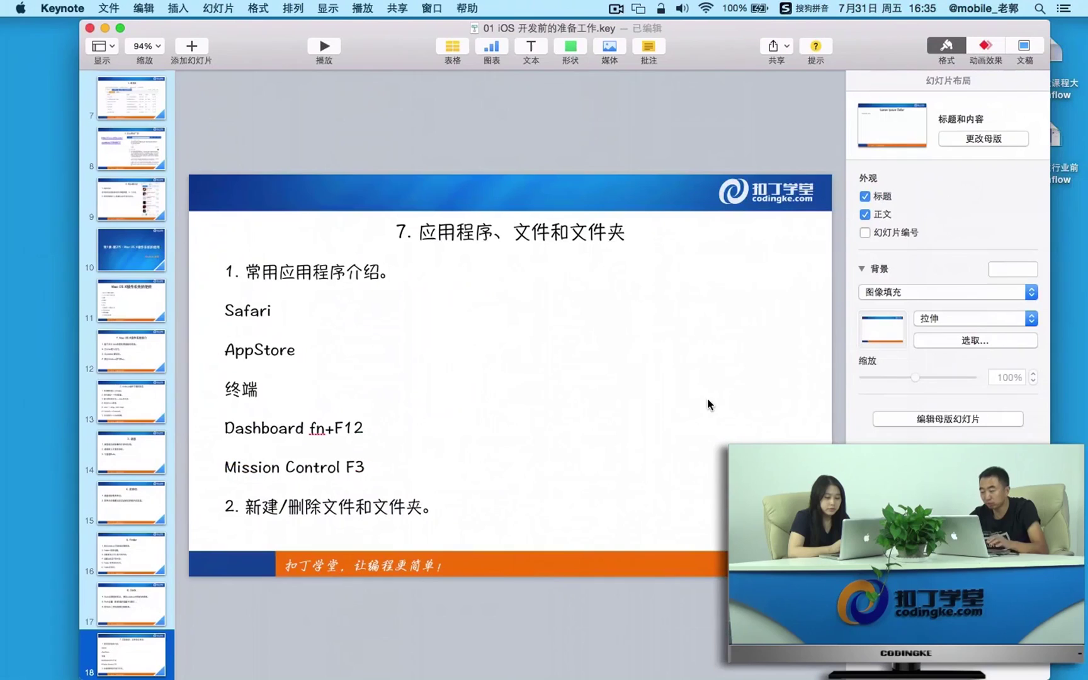
Place the text cursor after Mission Control F3 on the slide, then show Mission Control and return to the desktop.
{"action": "left_click", "coordinate": [260, 427]}
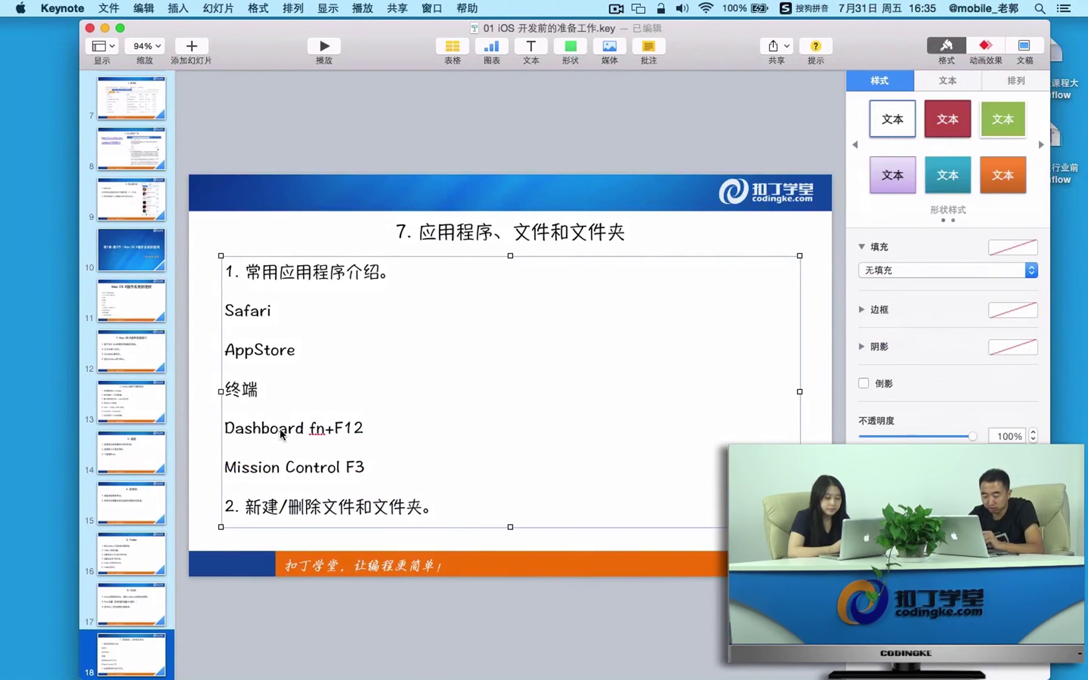
{"action": "double_click", "coordinate": [280, 429]}
{"action": "left_click", "coordinate": [385, 430]}
{"action": "double_click", "coordinate": [258, 469]}
{"action": "double_click", "coordinate": [321, 472]}
{"action": "left_click", "coordinate": [403, 468]}
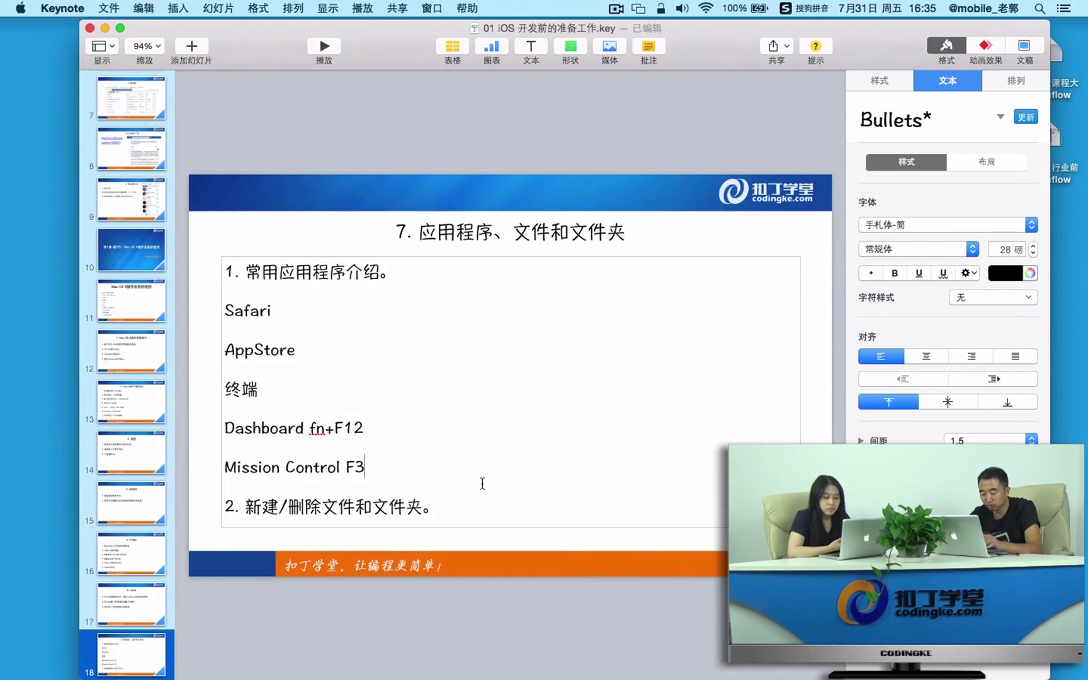
{"action": "key", "text": "F3"}
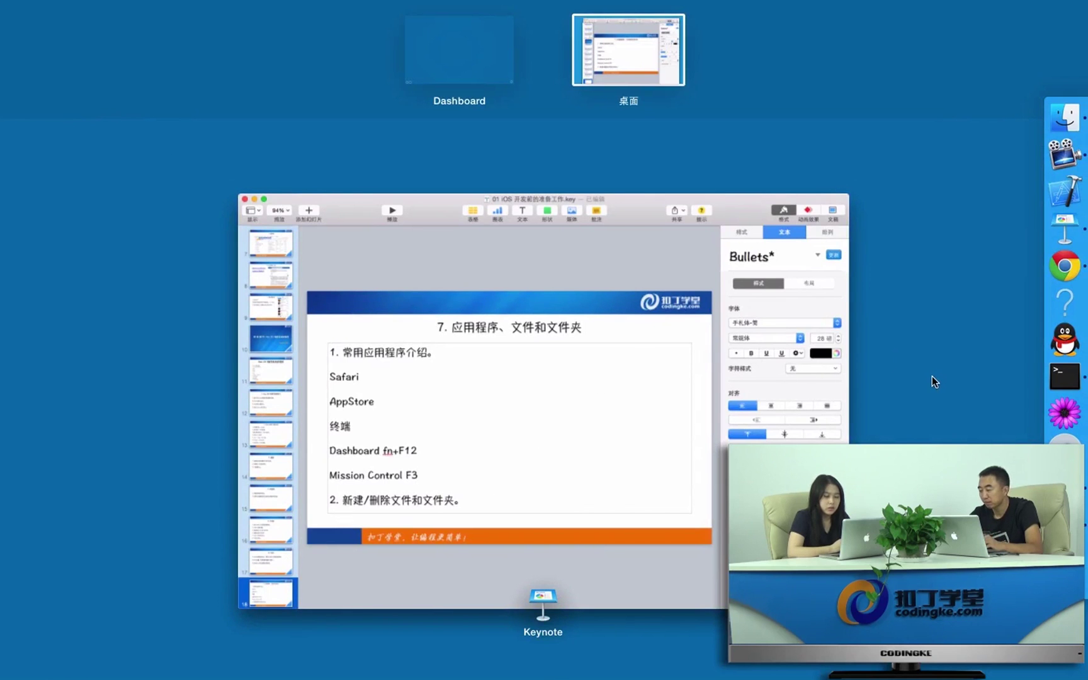
{"action": "key", "text": "F3"}
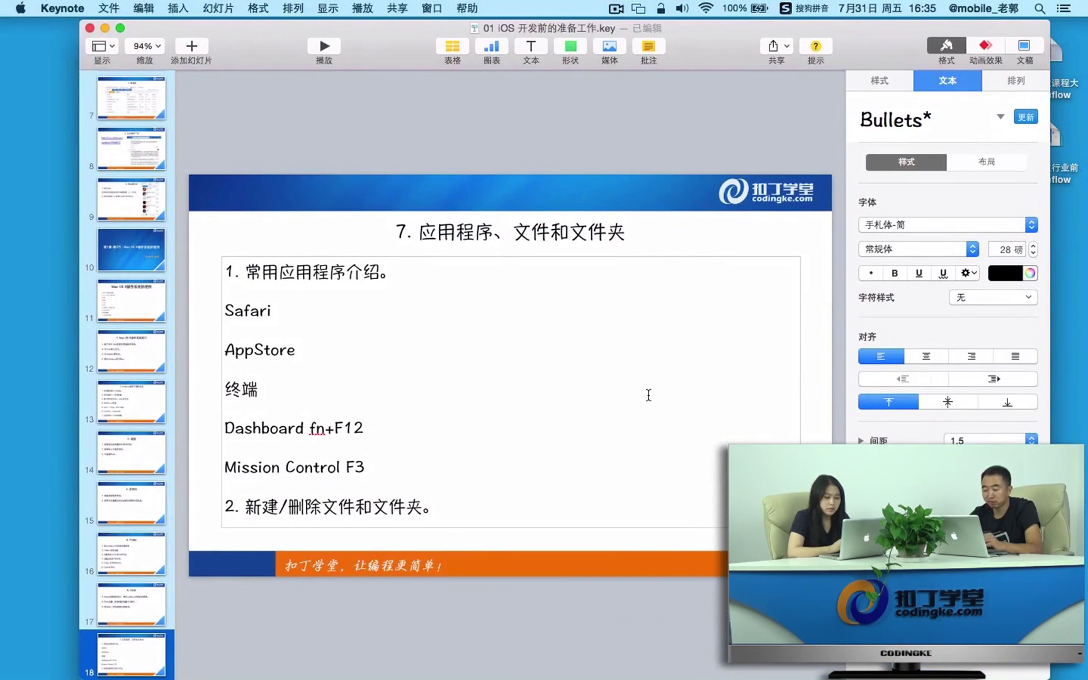
Show Launchpad and browse back and forth through its pages of installed applications.
{"action": "key", "text": "F4"}
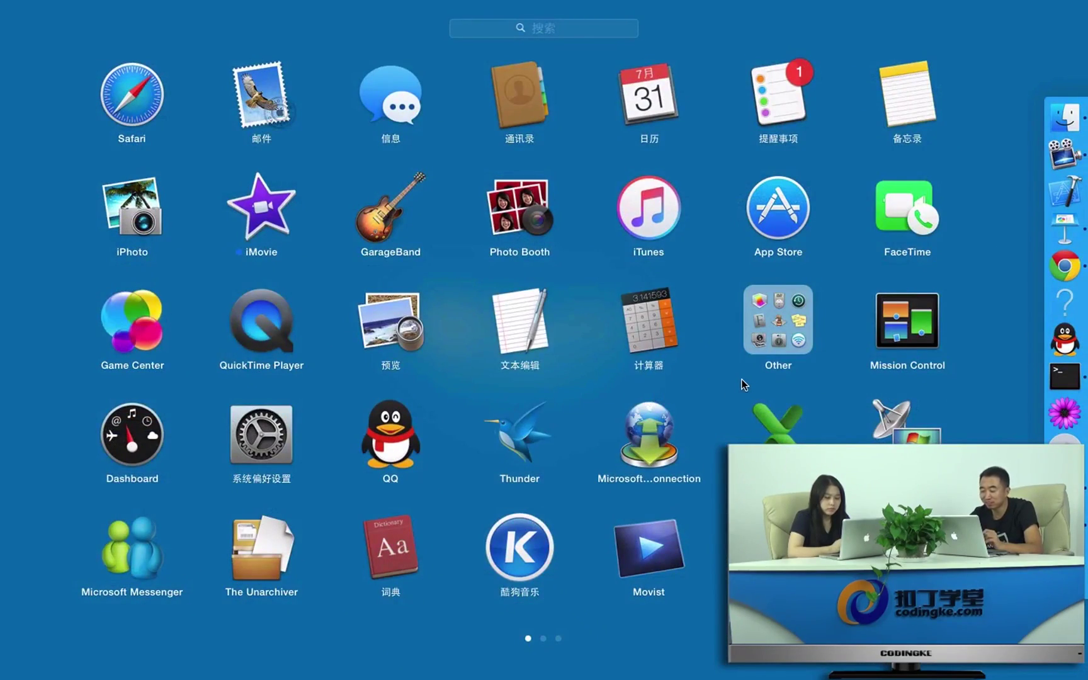
{"action": "scroll", "coordinate": [744, 383], "scroll_direction": "right", "scroll_amount": 10}
{"action": "scroll", "coordinate": [742, 385], "scroll_direction": "left", "scroll_amount": 5}
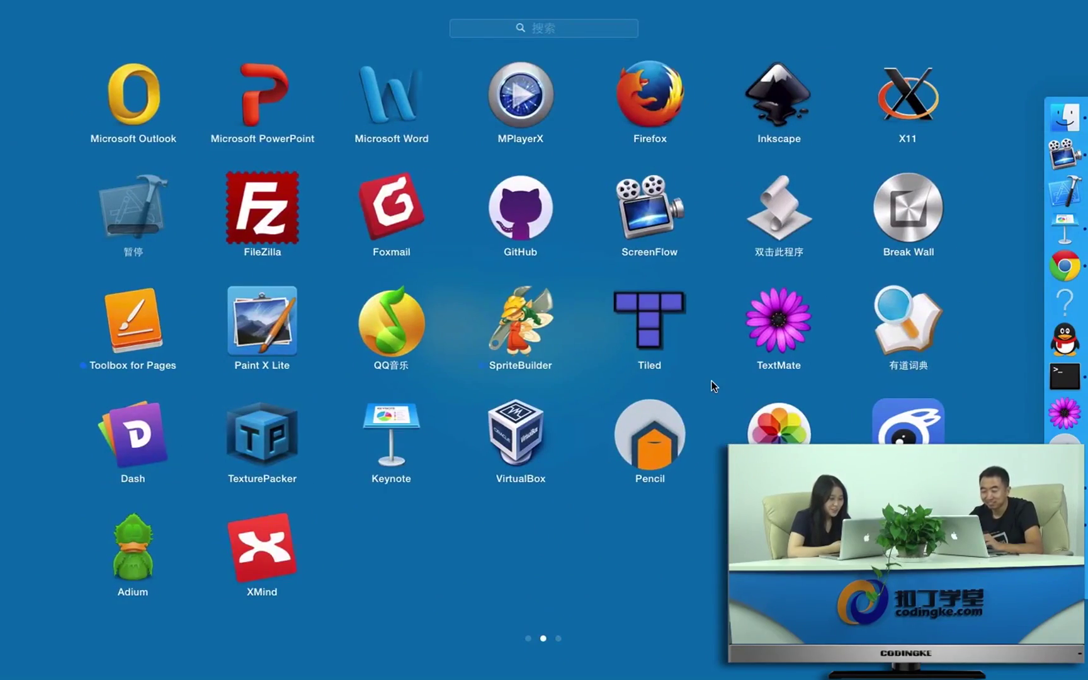
{"action": "scroll", "coordinate": [710, 380], "scroll_direction": "left", "scroll_amount": 5}
{"action": "scroll", "coordinate": [711, 379], "scroll_direction": "right", "scroll_amount": 3}
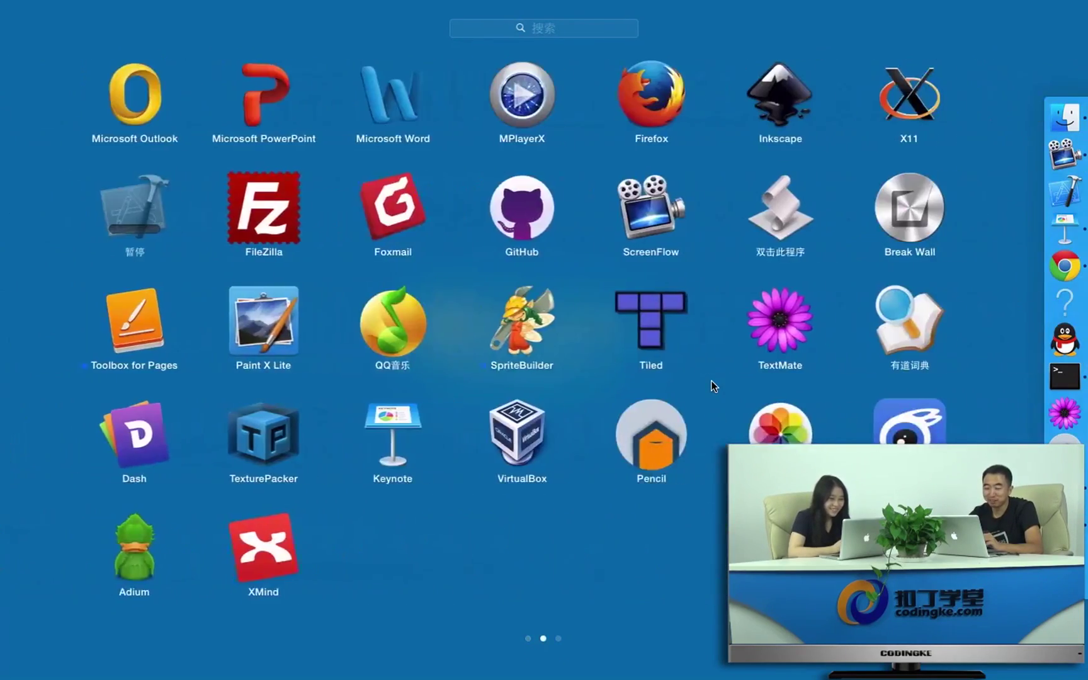
{"action": "scroll", "coordinate": [711, 380], "scroll_direction": "left", "scroll_amount": 5}
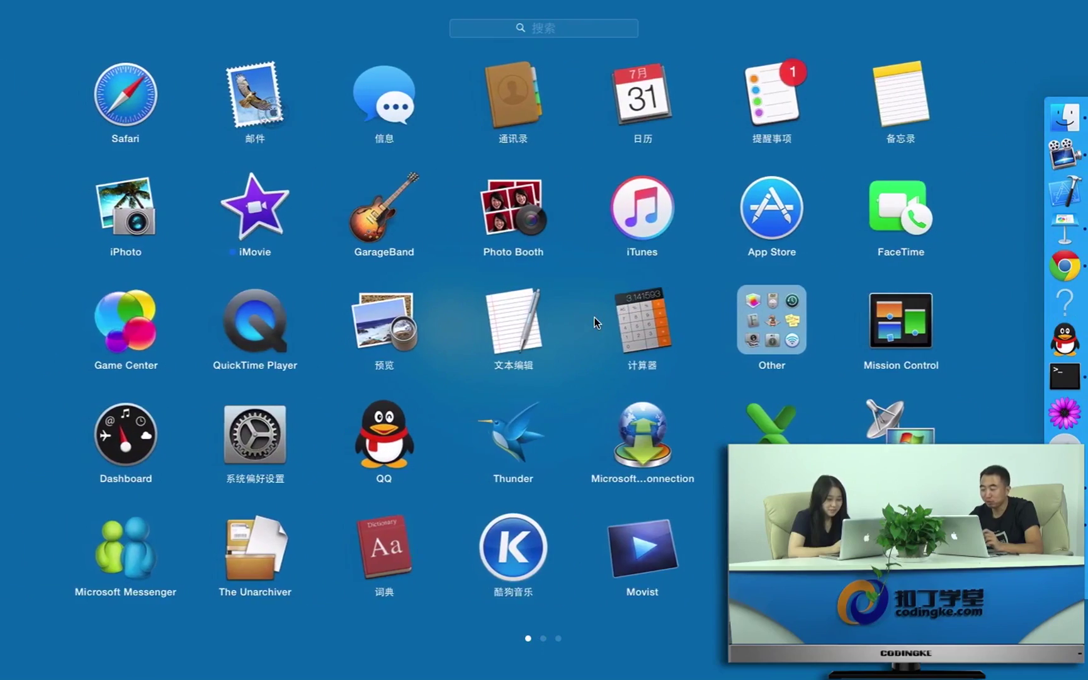
{"action": "scroll", "coordinate": [683, 304], "scroll_direction": "right", "scroll_amount": 3}
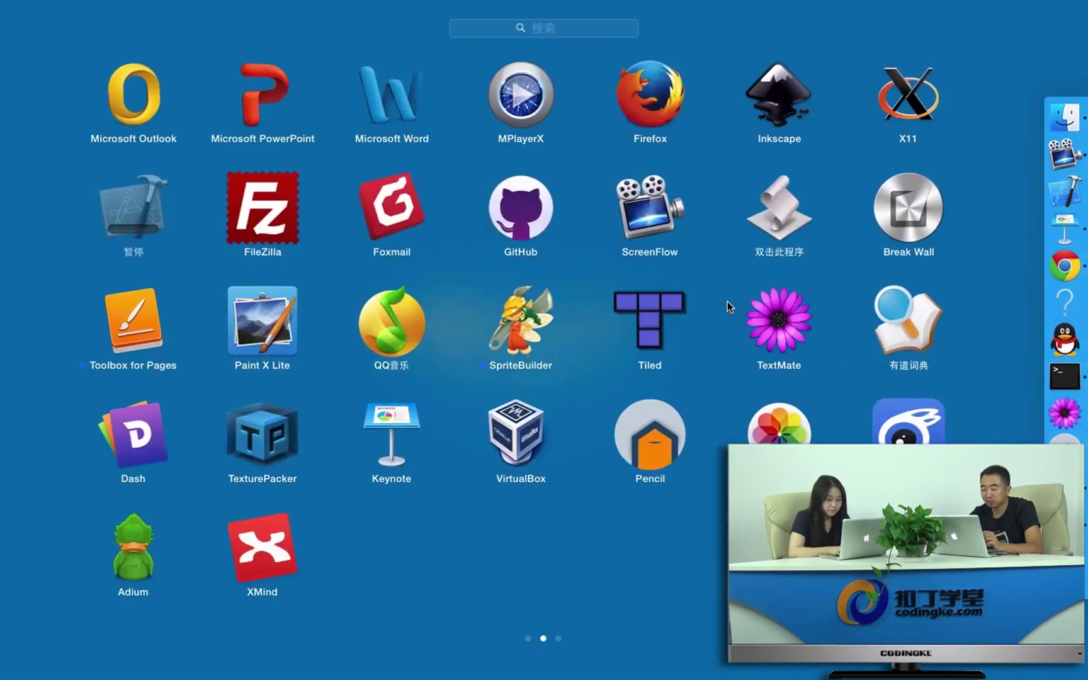
Look through the first pages of Launchpad once more, closing and reopening it, and switch to the Keynote presentation.
{"action": "scroll", "coordinate": [711, 308], "scroll_direction": "left", "scroll_amount": 3}
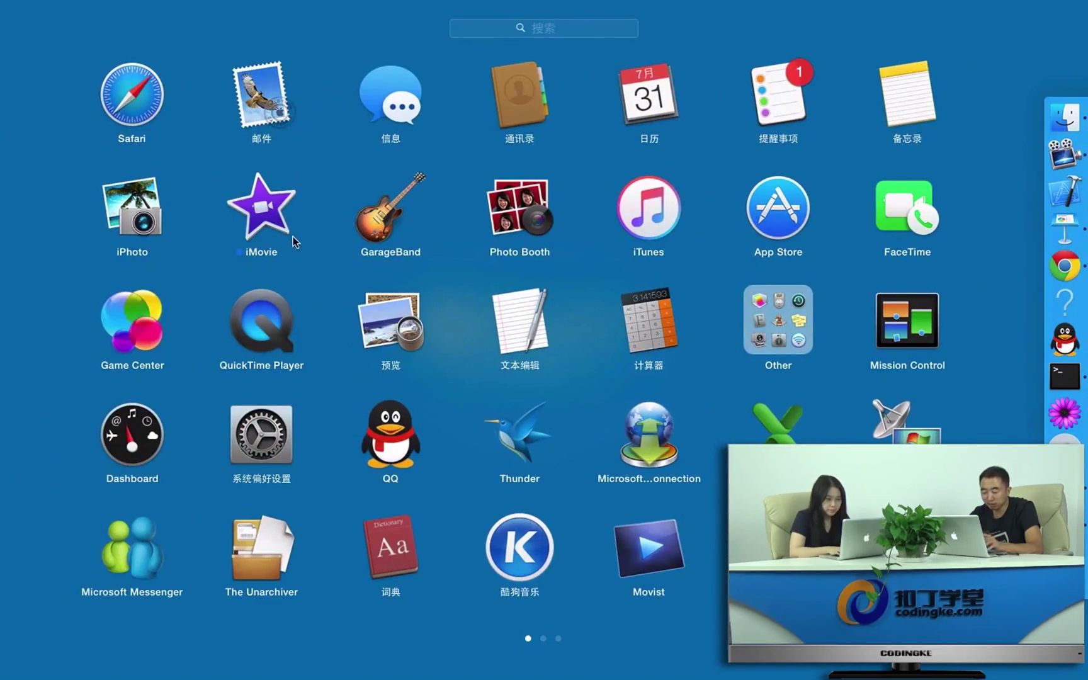
{"action": "left_click", "coordinate": [442, 292]}
{"action": "key", "text": "F4"}
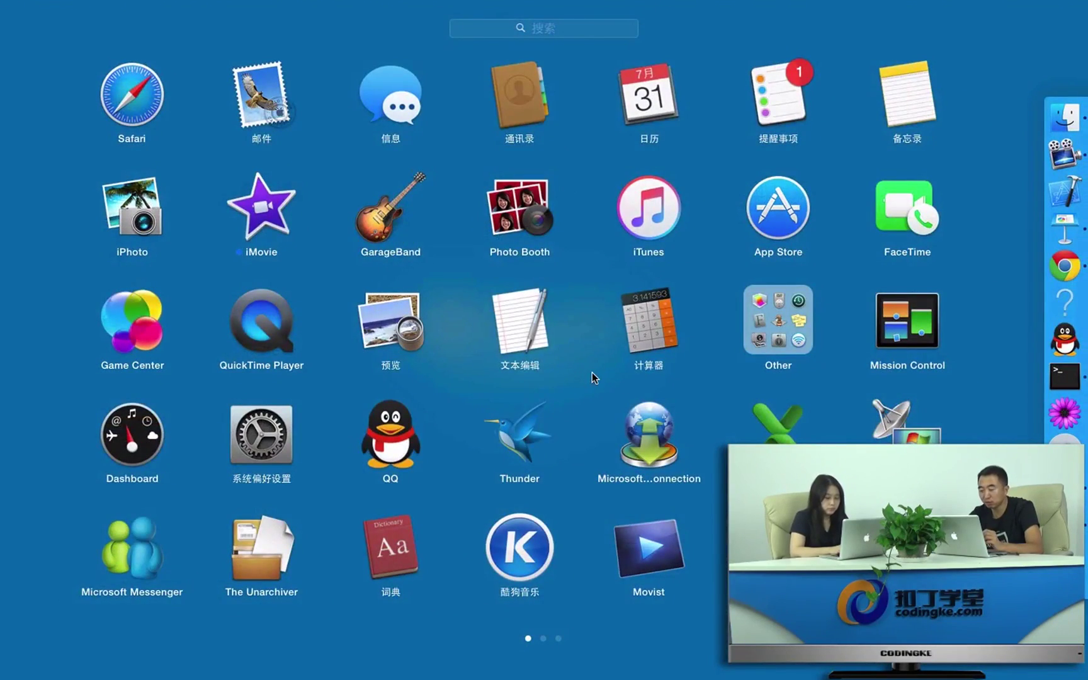
{"action": "scroll", "coordinate": [592, 377], "scroll_direction": "right", "scroll_amount": 3}
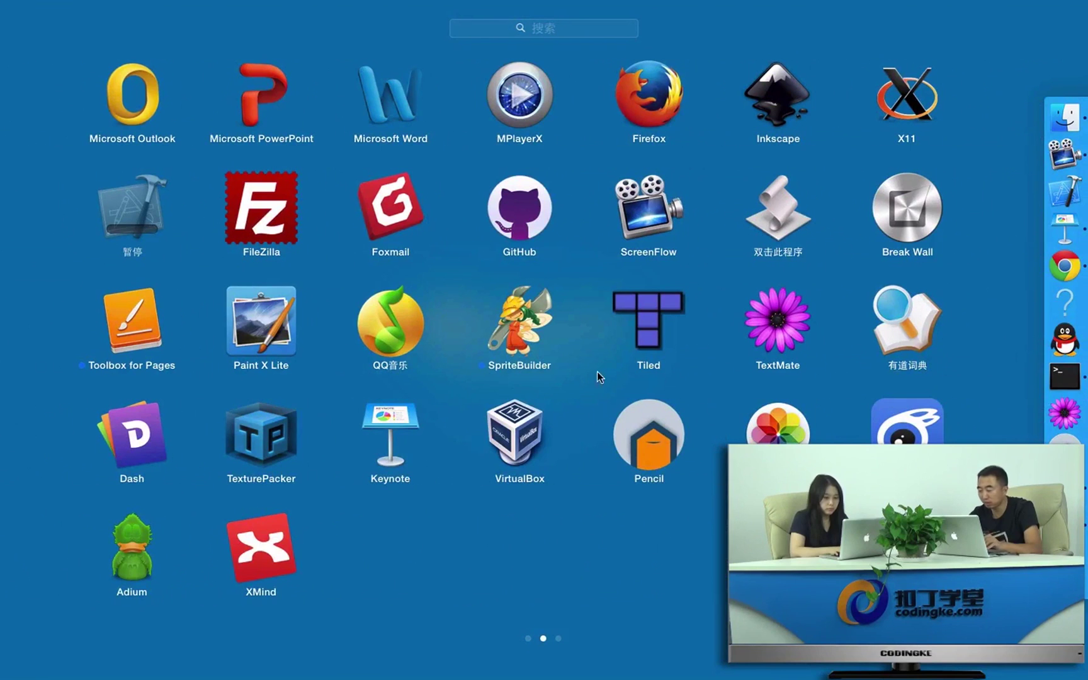
{"action": "left_click", "coordinate": [1064, 229]}
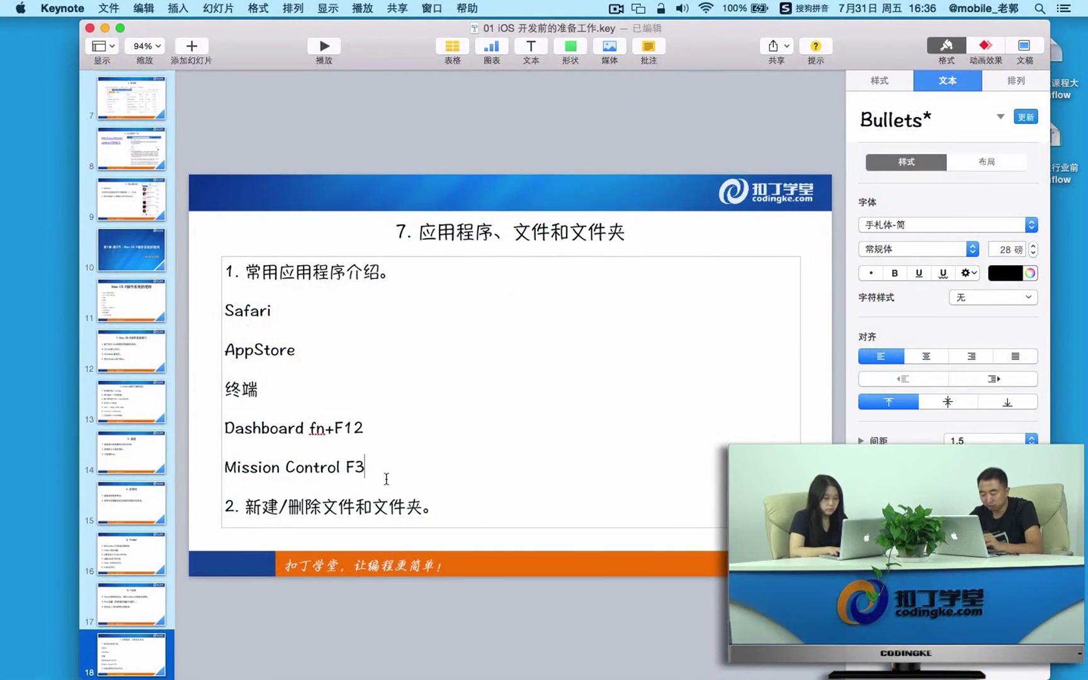
Place the text cursor at the end of item 2 on the slide and minimize the presentation window.
{"action": "left_click", "coordinate": [463, 239]}
{"action": "left_click", "coordinate": [441, 434]}
{"action": "left_click", "coordinate": [387, 478]}
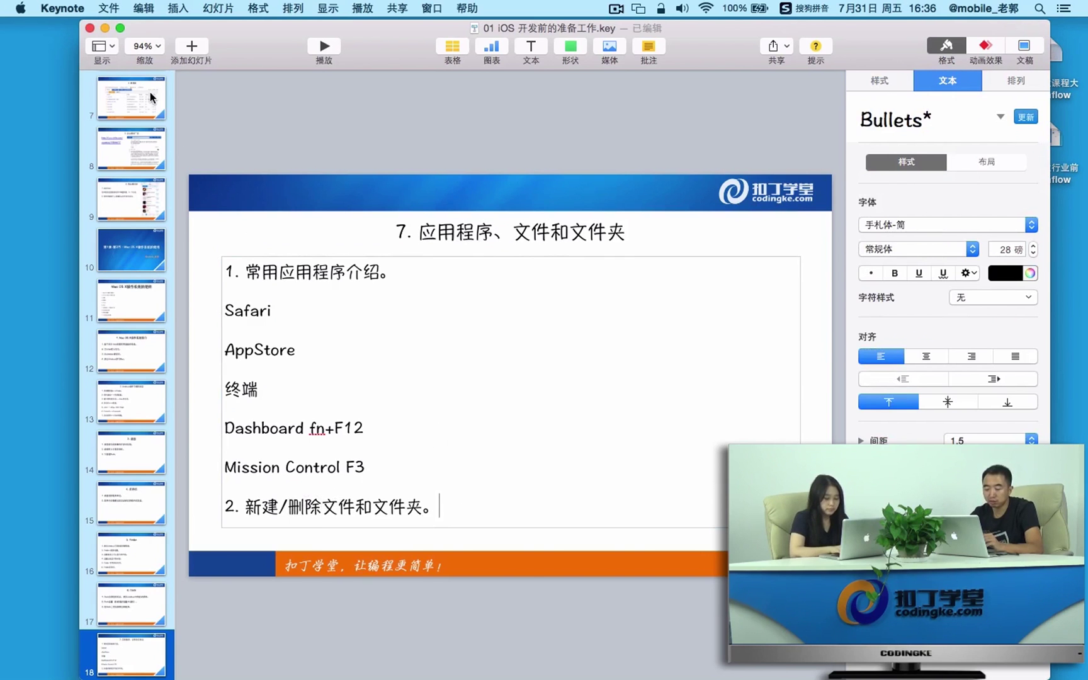
{"action": "left_click", "coordinate": [105, 29]}
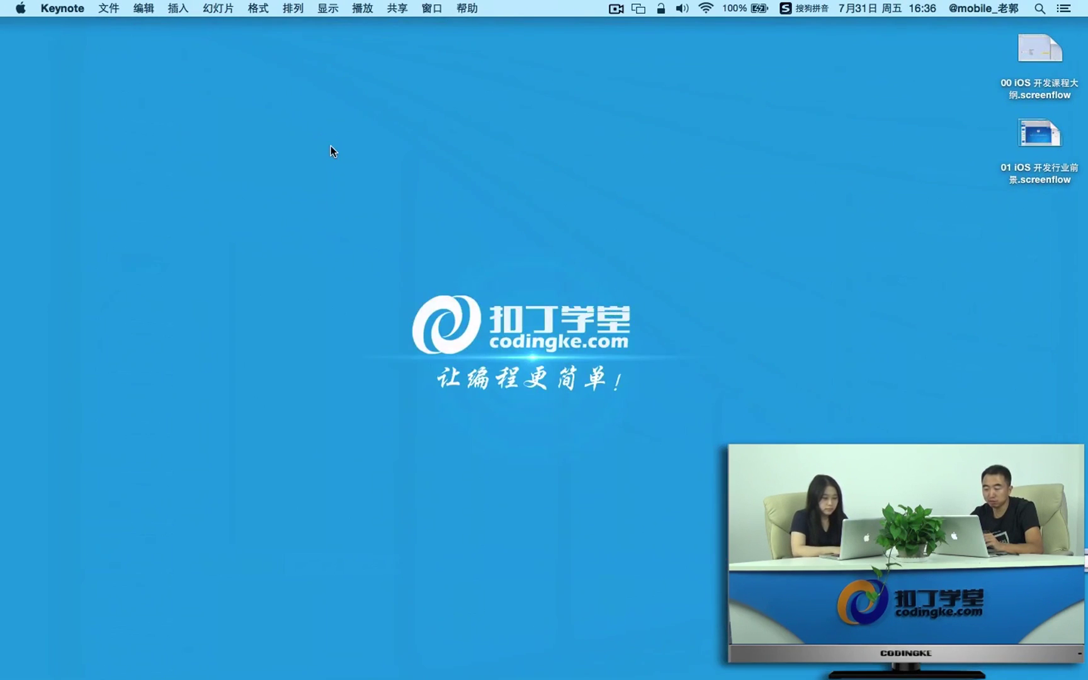
Create a new folder on the empty desktop area, keeping its default name.
{"action": "right_click", "coordinate": [696, 159]}
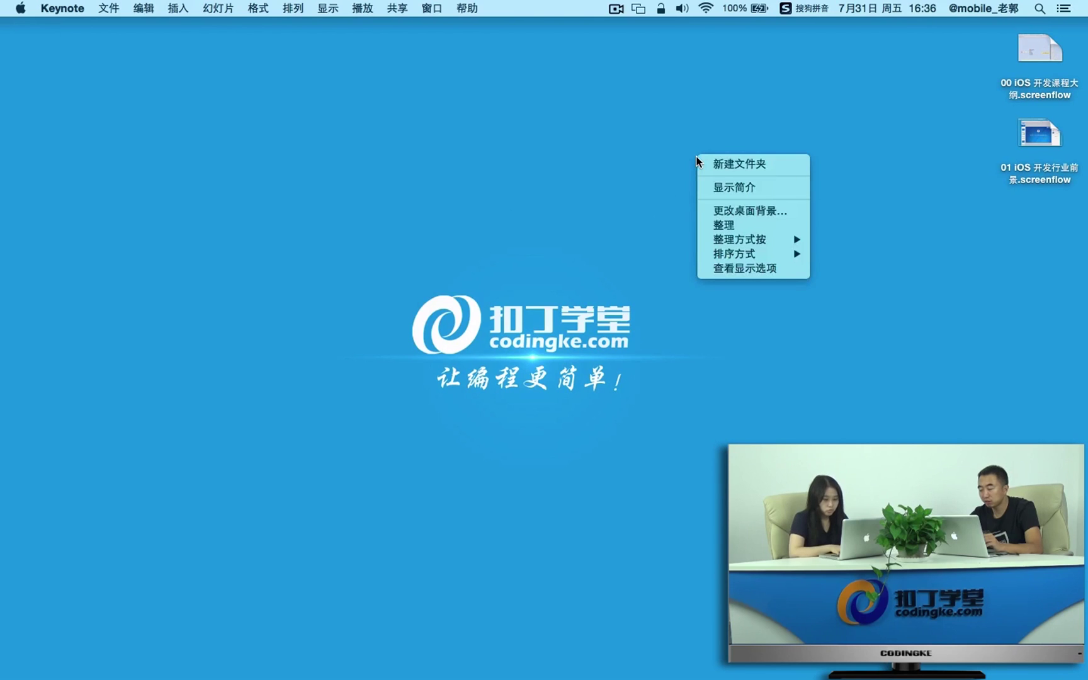
{"action": "left_click", "coordinate": [633, 173]}
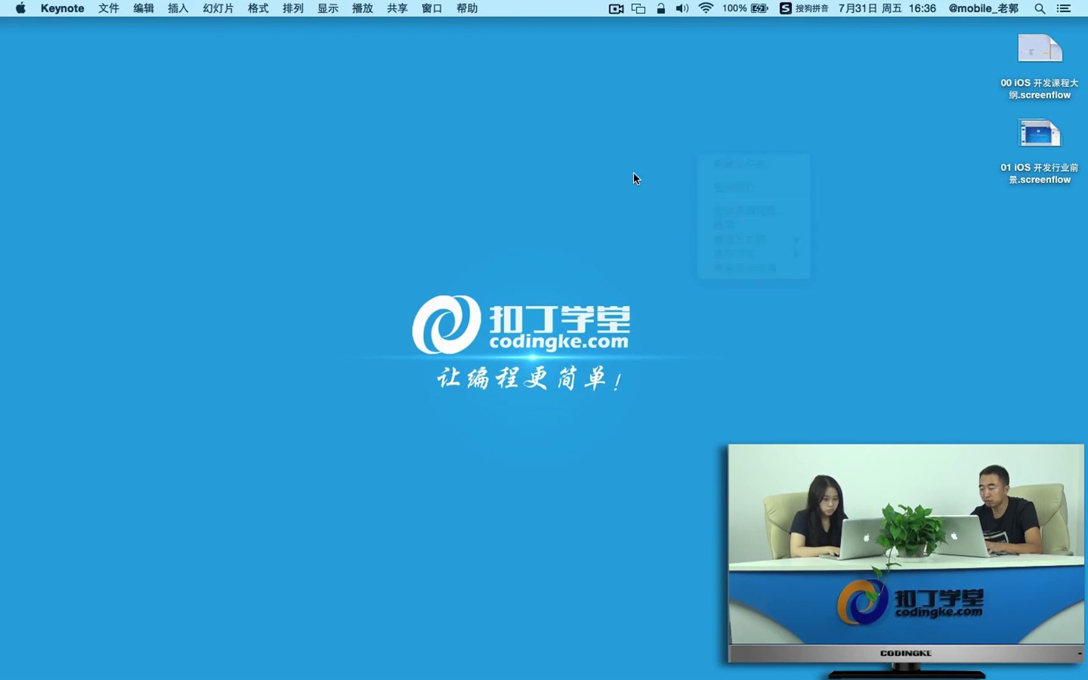
{"action": "right_click", "coordinate": [633, 173]}
{"action": "left_click", "coordinate": [651, 179]}
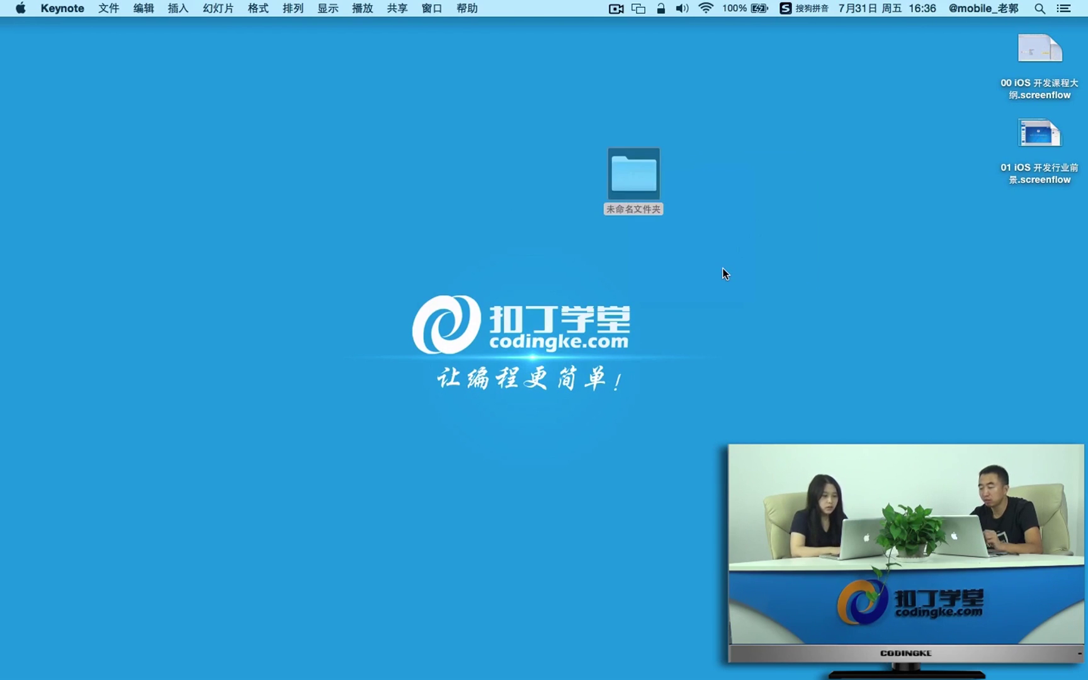
Move the new untitled folder from the desktop to the Trash and make the desktop active.
{"action": "right_click", "coordinate": [633, 175]}
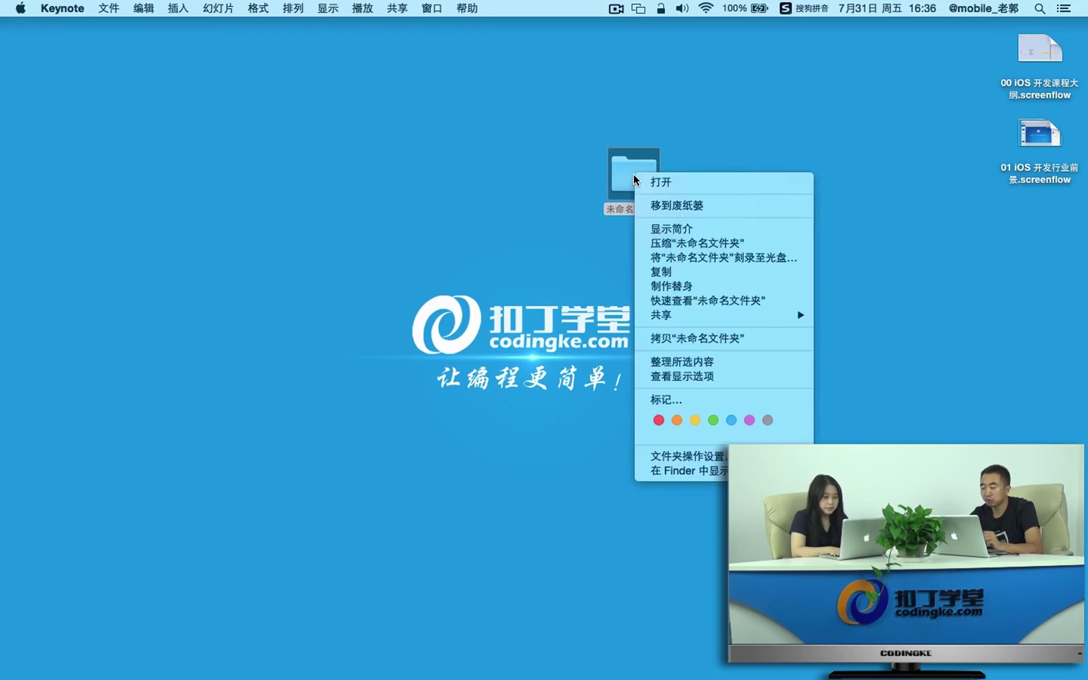
{"action": "left_click", "coordinate": [673, 205]}
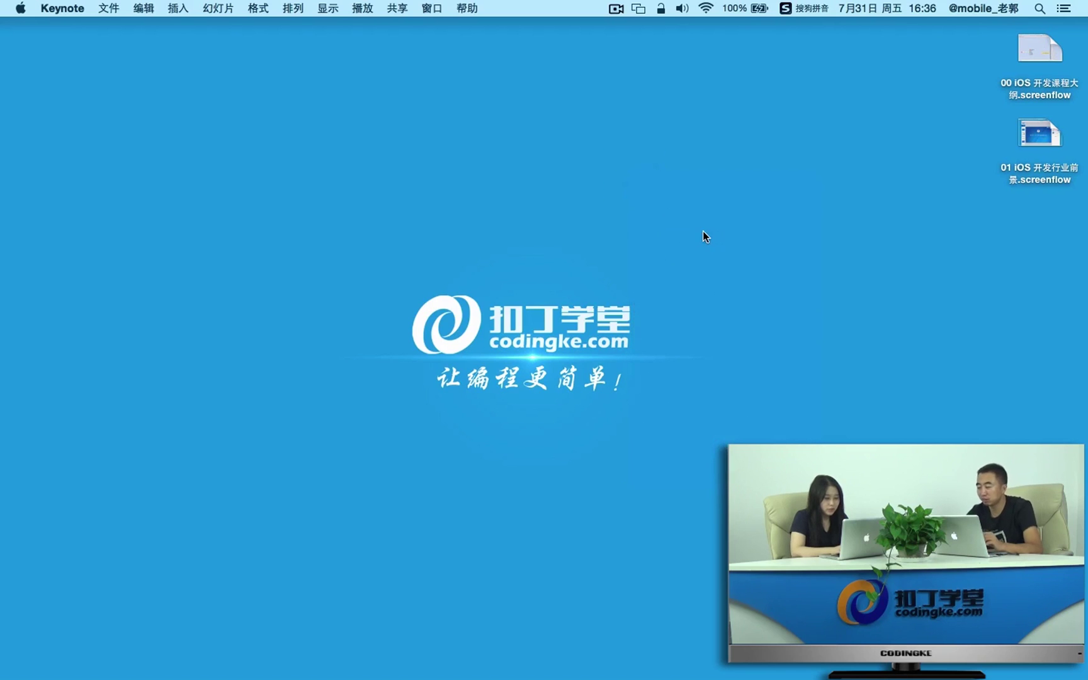
{"action": "left_click", "coordinate": [703, 237]}
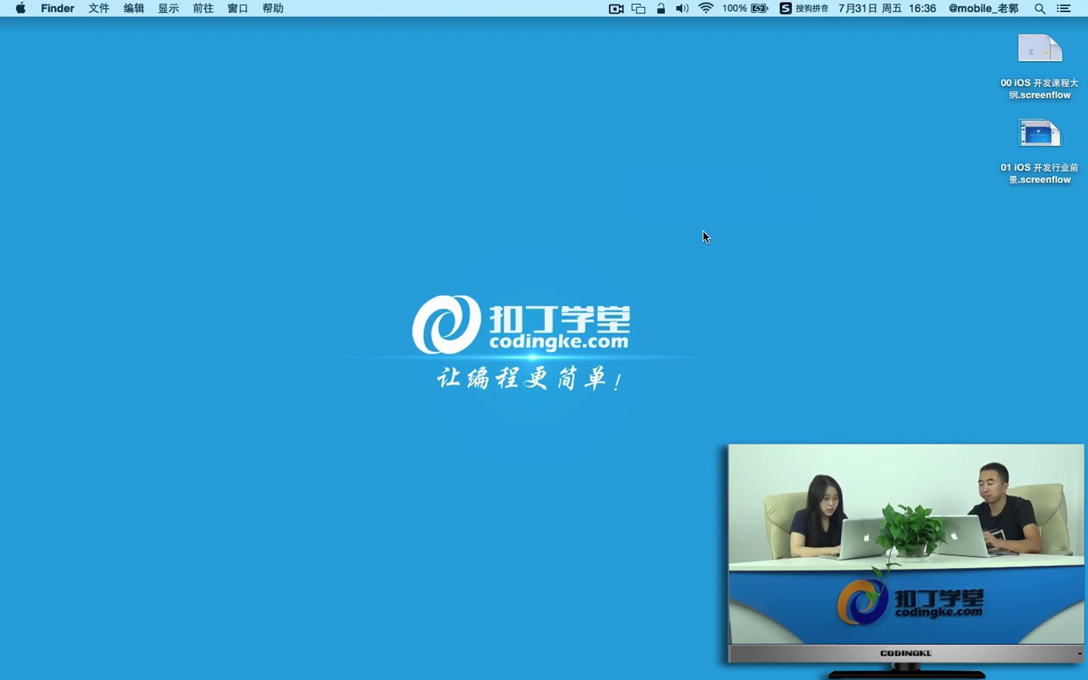
{"action": "right_click", "coordinate": [735, 241]}
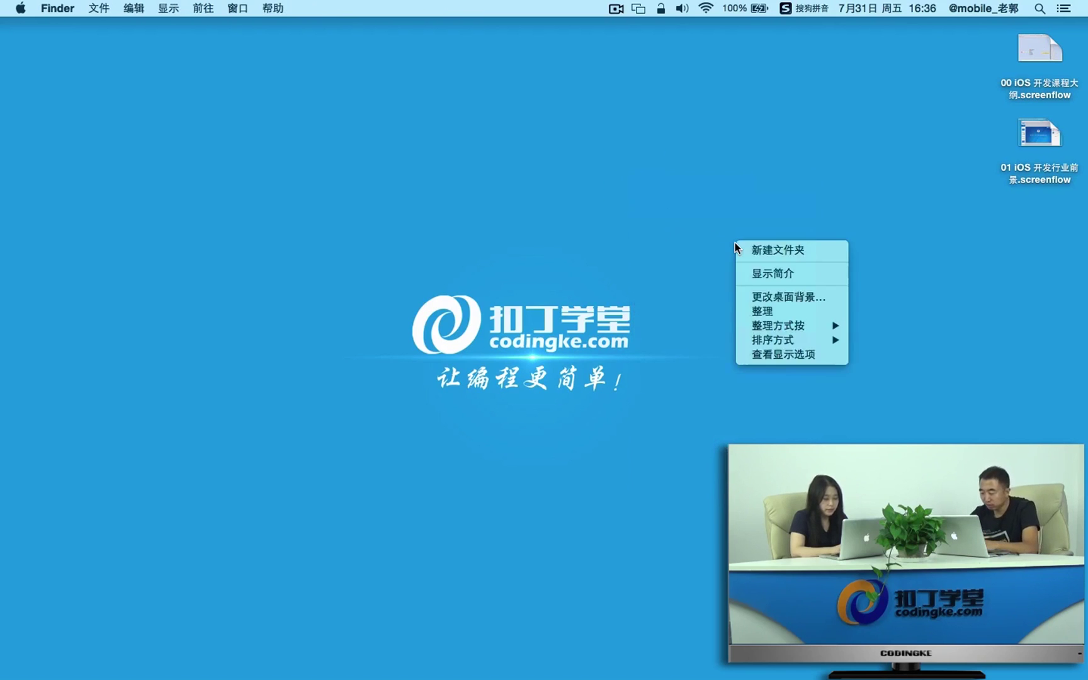
{"action": "left_click", "coordinate": [751, 176]}
{"action": "right_click", "coordinate": [723, 164]}
{"action": "left_click", "coordinate": [636, 167]}
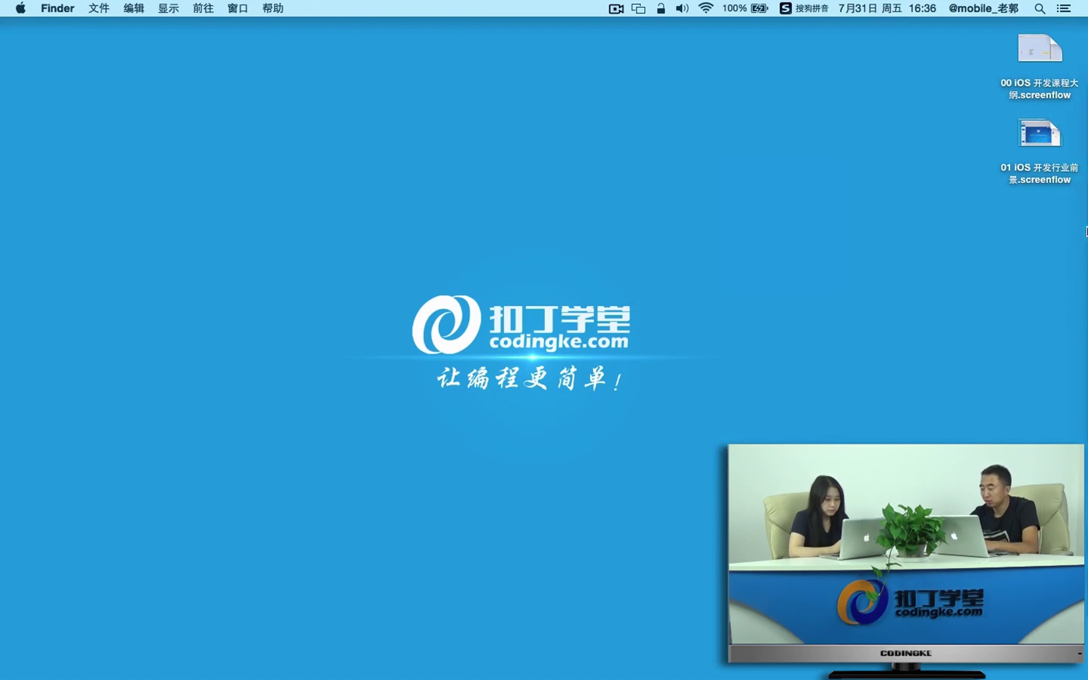
{"action": "mouse_move", "coordinate": [1064, 251]}
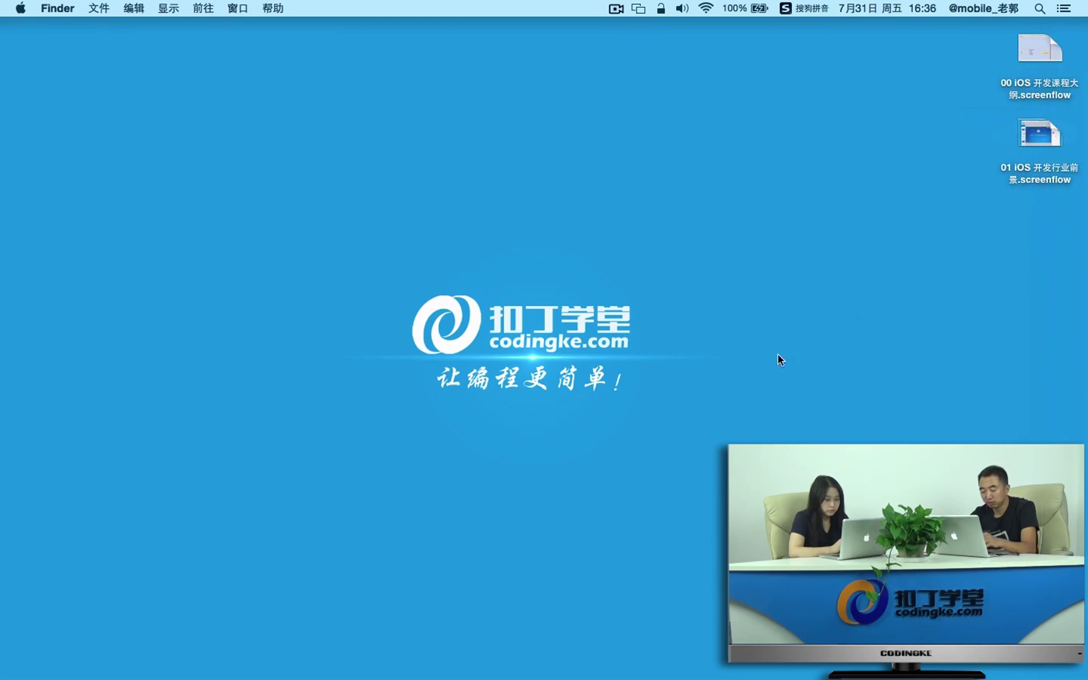
Show Launchpad, examine its second and third pages of installed applications, then close and show it again.
{"action": "key", "text": "F4"}
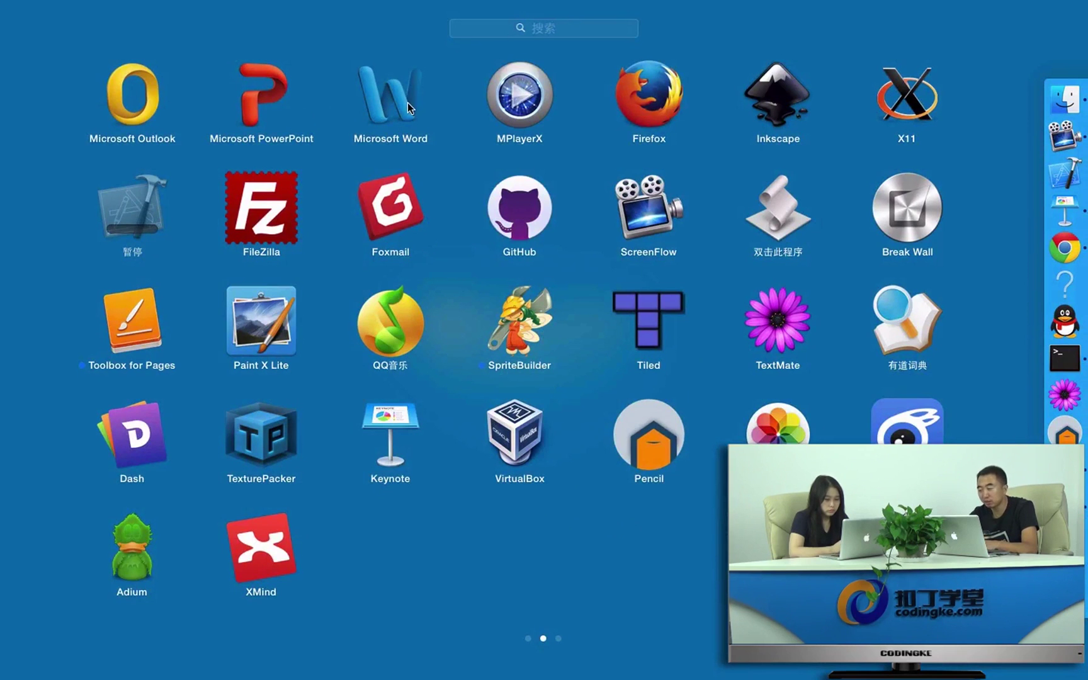
{"action": "scroll", "coordinate": [489, 438], "scroll_direction": "right", "scroll_amount": 3}
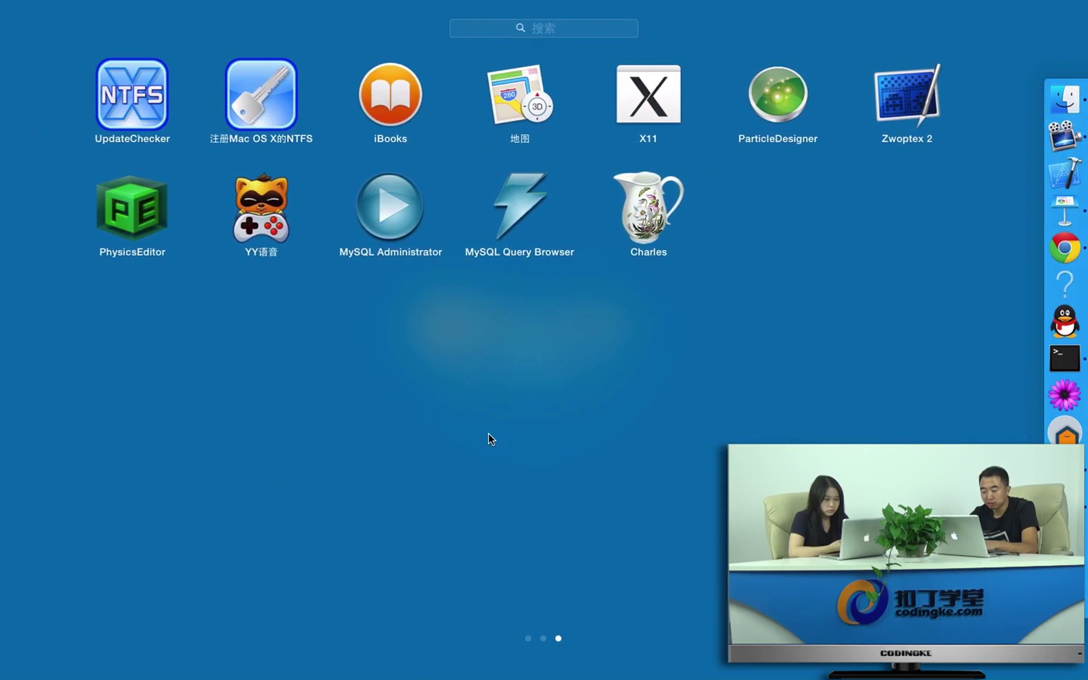
{"action": "scroll", "coordinate": [489, 438], "scroll_direction": "left", "scroll_amount": 3}
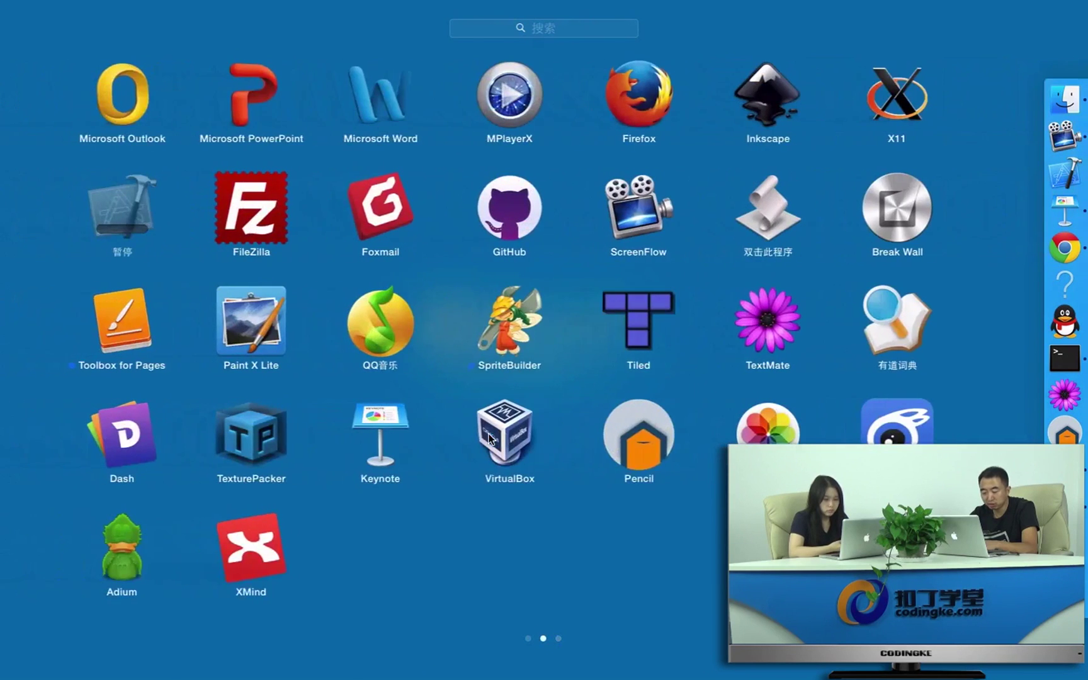
{"action": "left_click", "coordinate": [459, 530]}
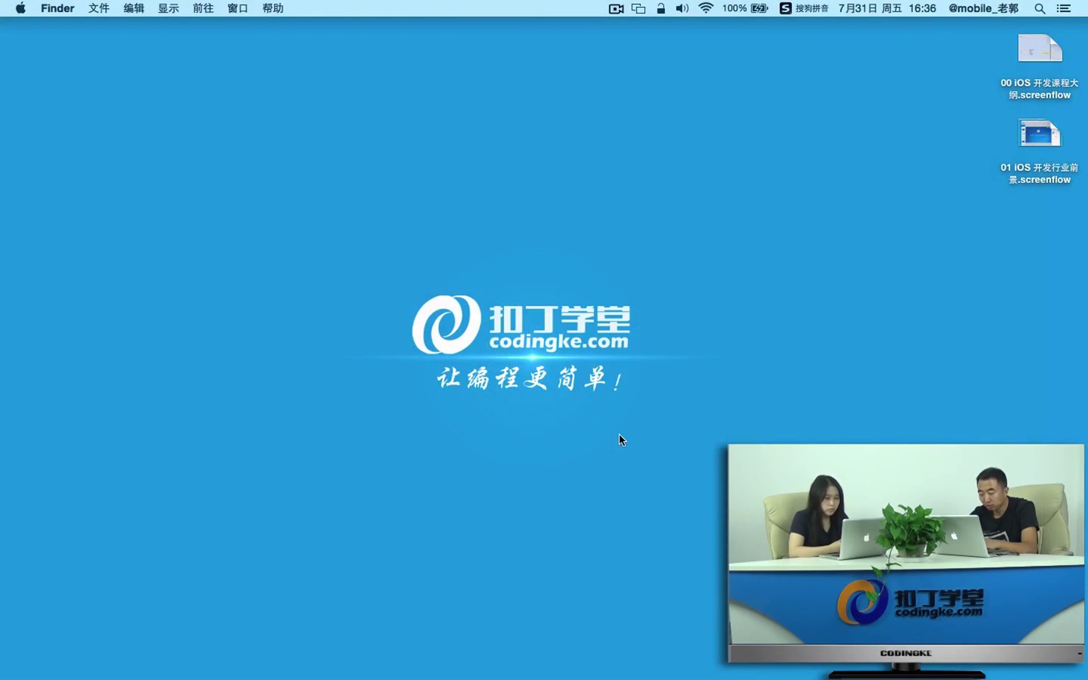
{"action": "key", "text": "F4"}
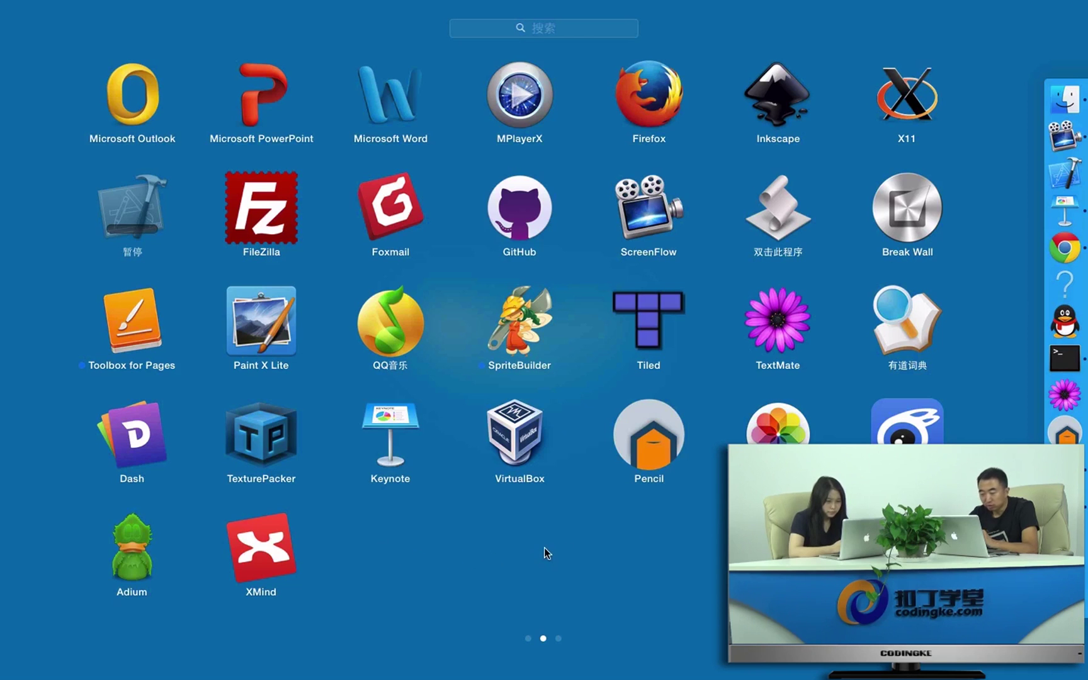
Switch to Finder, look through the applications listed in the 应用程序 folder, and close the window.
{"action": "left_click", "coordinate": [1055, 108]}
{"action": "left_click", "coordinate": [246, 212]}
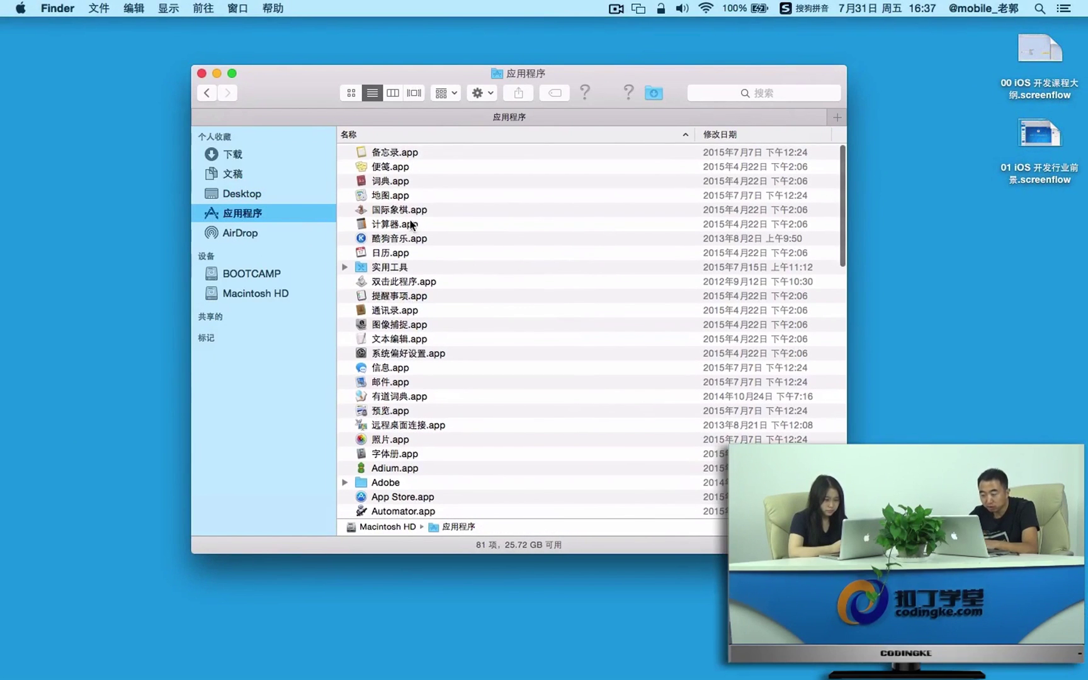
{"action": "left_click", "coordinate": [443, 157]}
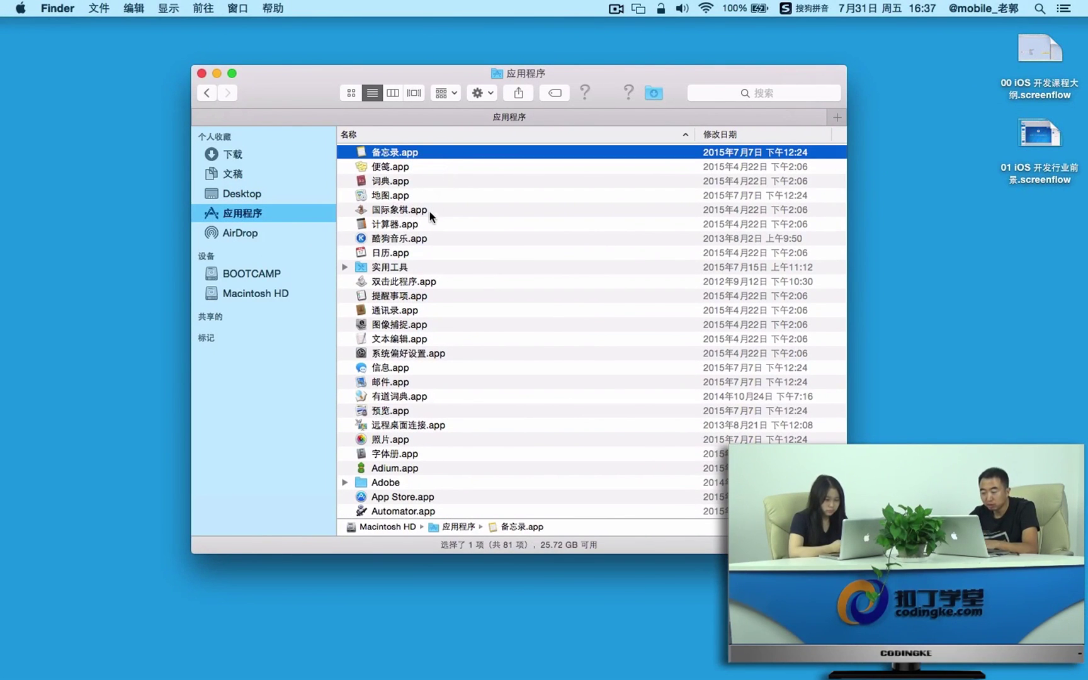
{"action": "left_click", "coordinate": [439, 177]}
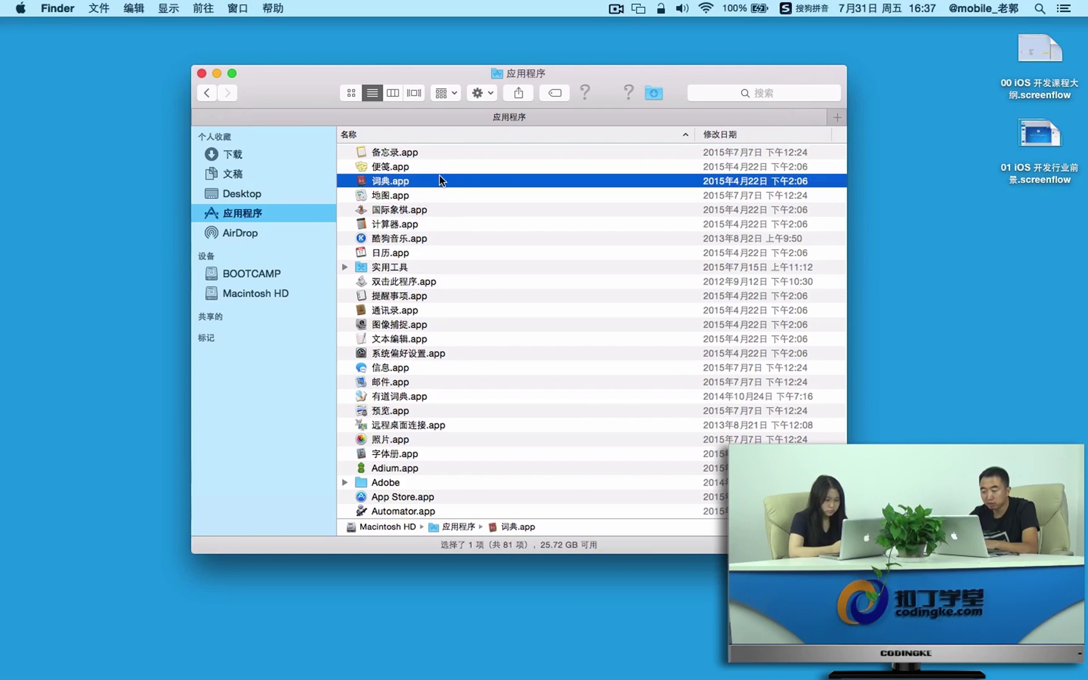
{"action": "left_click", "coordinate": [435, 165]}
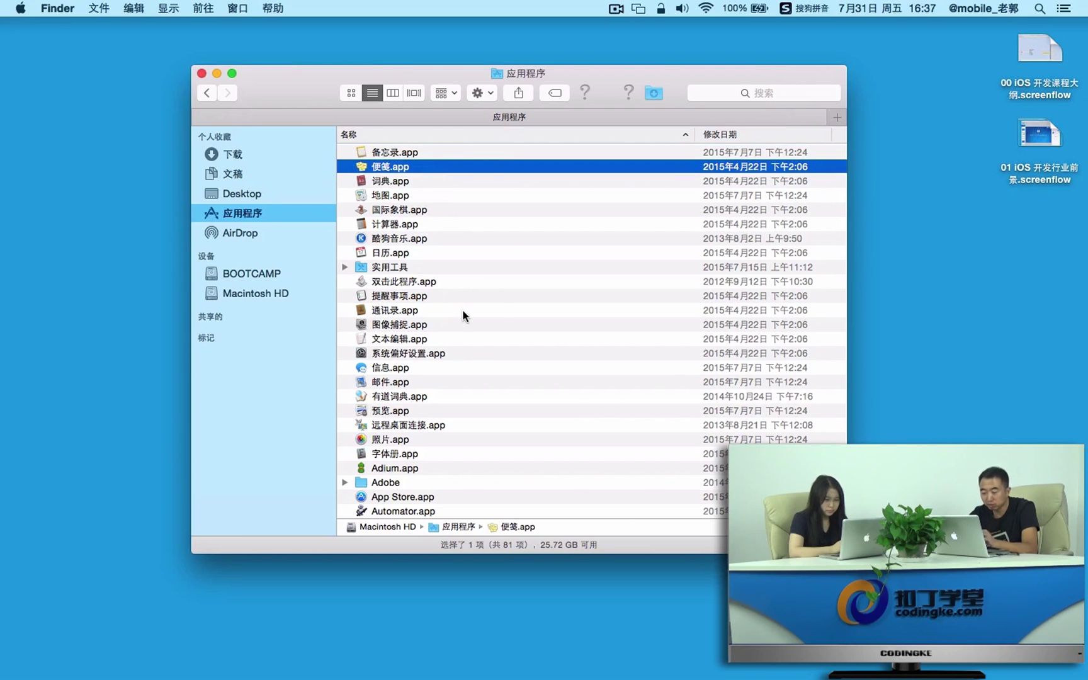
{"action": "scroll", "coordinate": [574, 266], "scroll_direction": "down", "scroll_amount": 15}
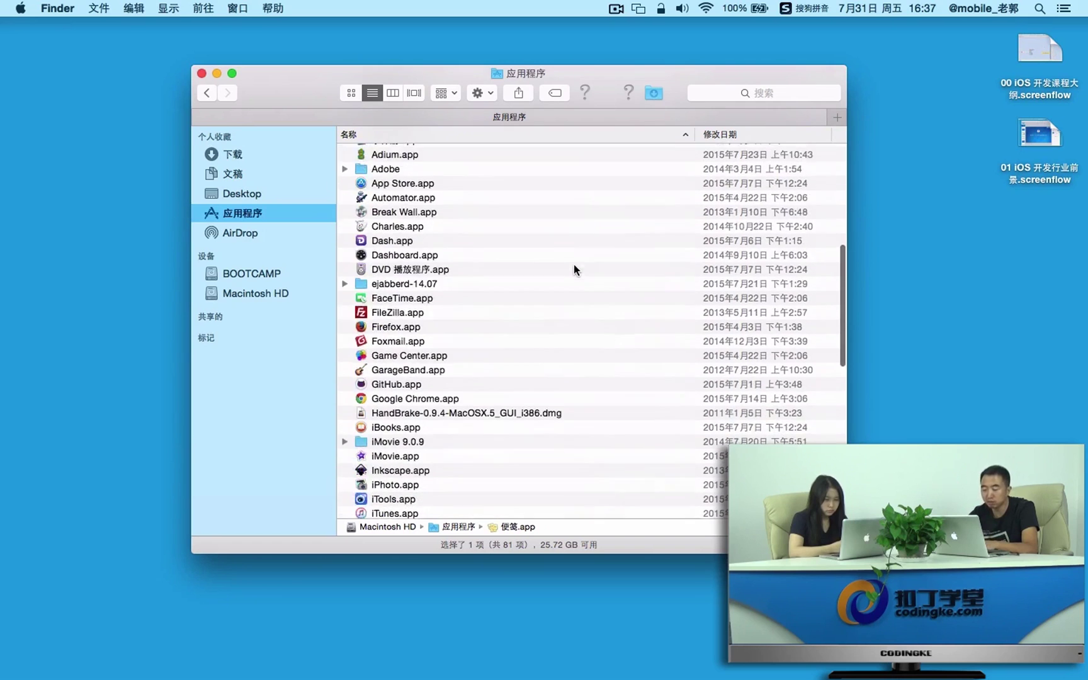
{"action": "scroll", "coordinate": [573, 269], "scroll_direction": "up", "scroll_amount": 15}
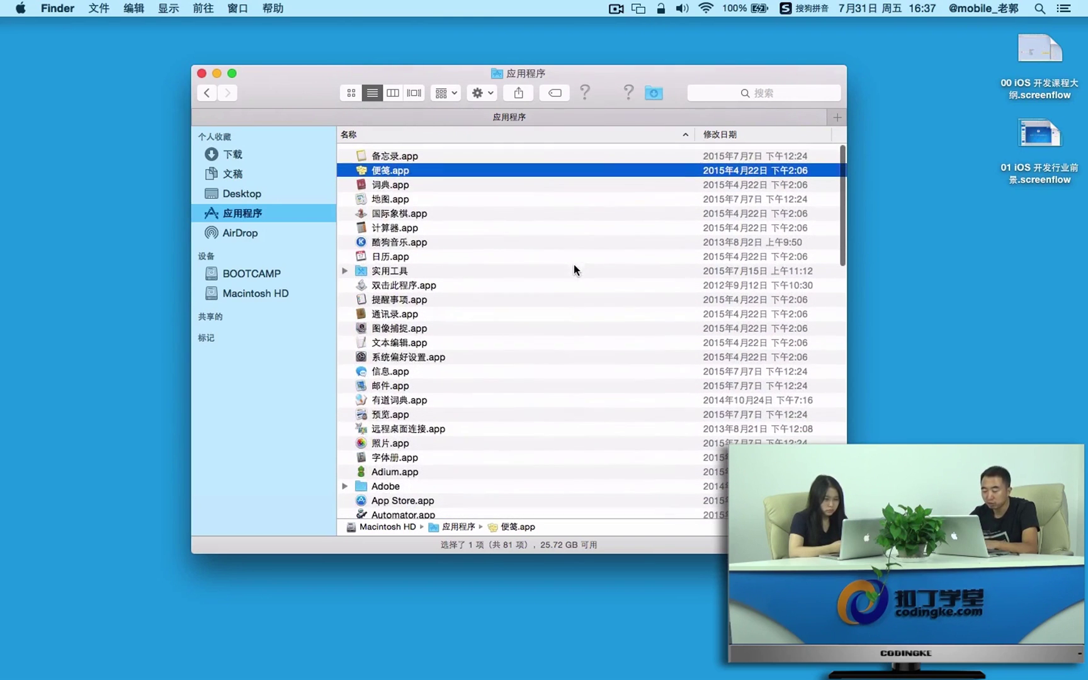
{"action": "left_click", "coordinate": [202, 73]}
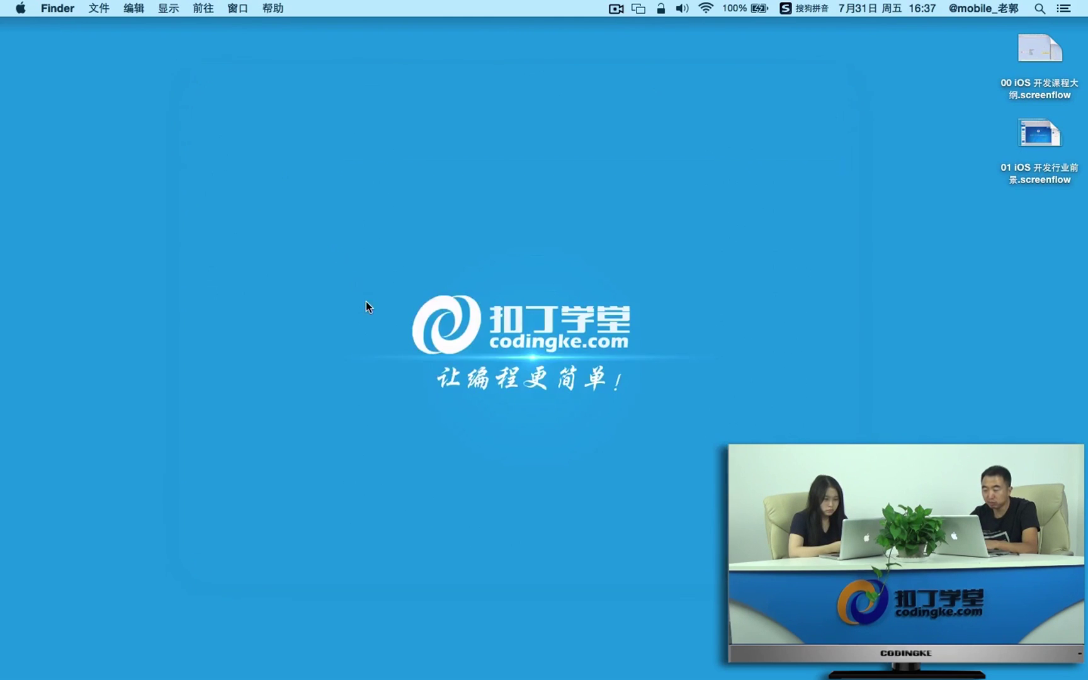
Switch to 终端 and list the contents of the user's home directory twice with ls.
{"action": "left_click", "coordinate": [1049, 354]}
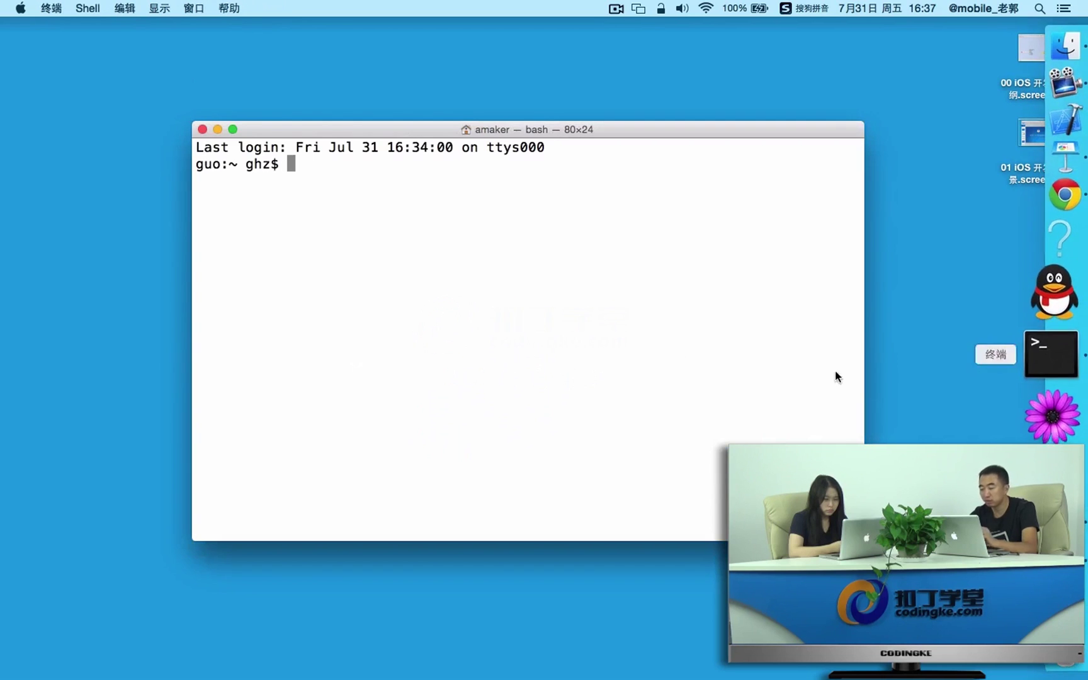
{"action": "type", "text": "ls"}
{"action": "key", "text": "Return"}
{"action": "type", "text": "to"}
{"action": "key", "text": "BackSpace"}
{"action": "key", "text": "BackSpace"}
{"action": "type", "text": "ls"}
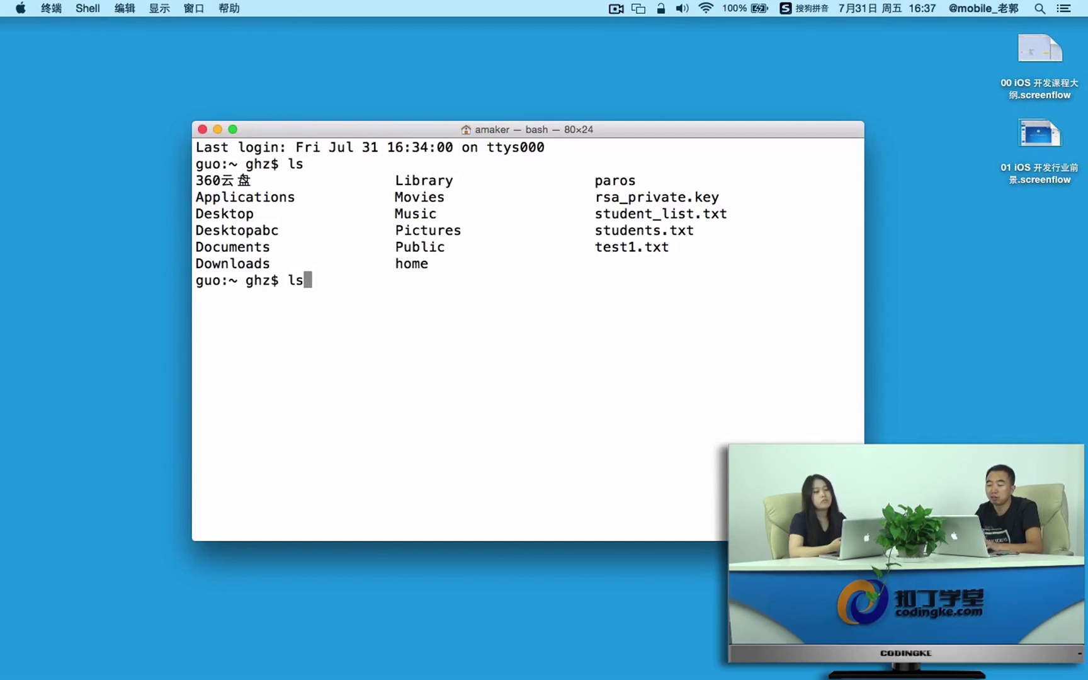
{"action": "key", "text": "Return"}
Change into the home subdirectory with cd home/ and list its contents with ls.
{"action": "type", "text": "cd ho"}
{"action": "key", "text": "Tab"}
{"action": "key", "text": "Return"}
{"action": "type", "text": "ls"}
{"action": "key", "text": "Return"}
Create an empty file named test-1.txt in the current directory with the touch command.
{"action": "type", "text": "touch test."}
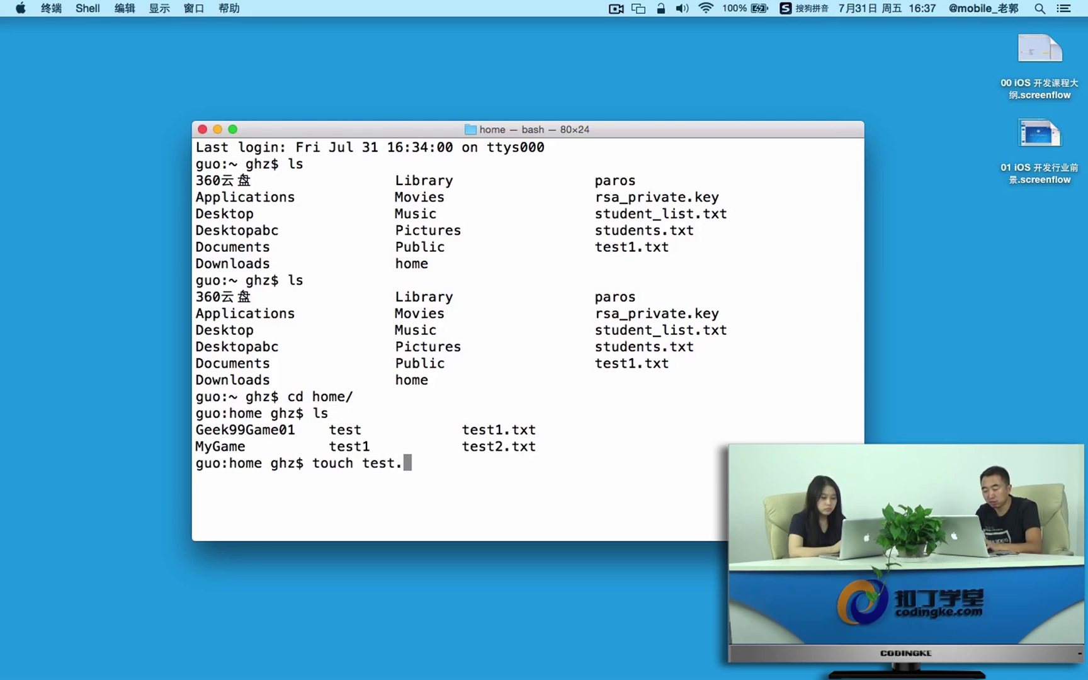
{"action": "key", "text": "BackSpace"}
{"action": "type", "text": "-"}
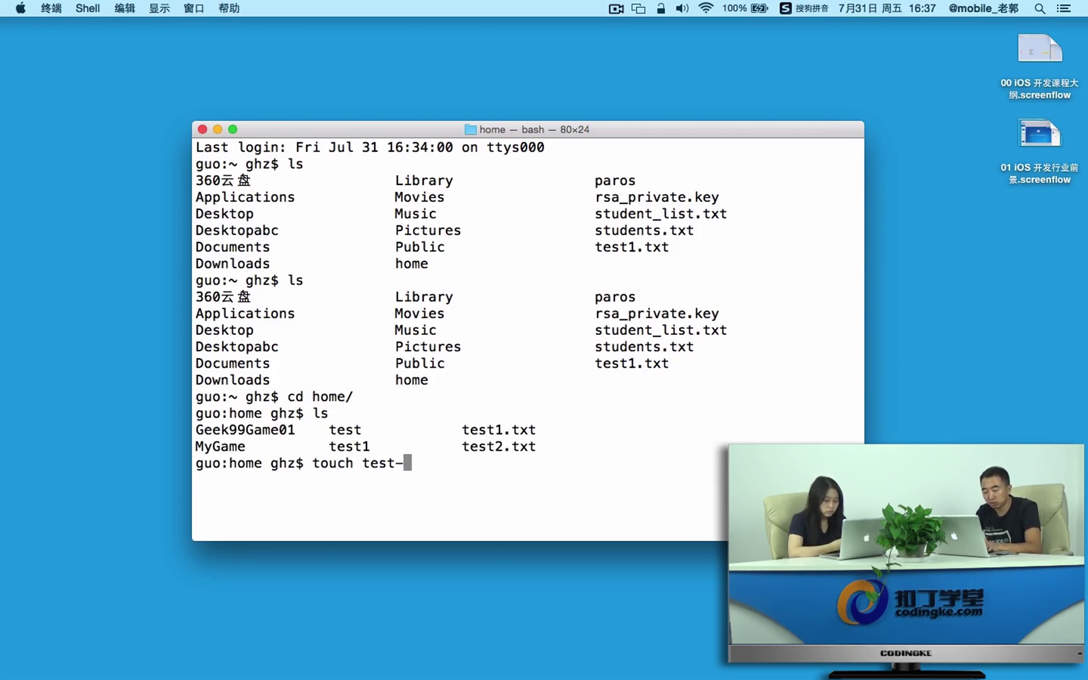
{"action": "type", "text": "1.txt"}
{"action": "key", "text": "Return"}
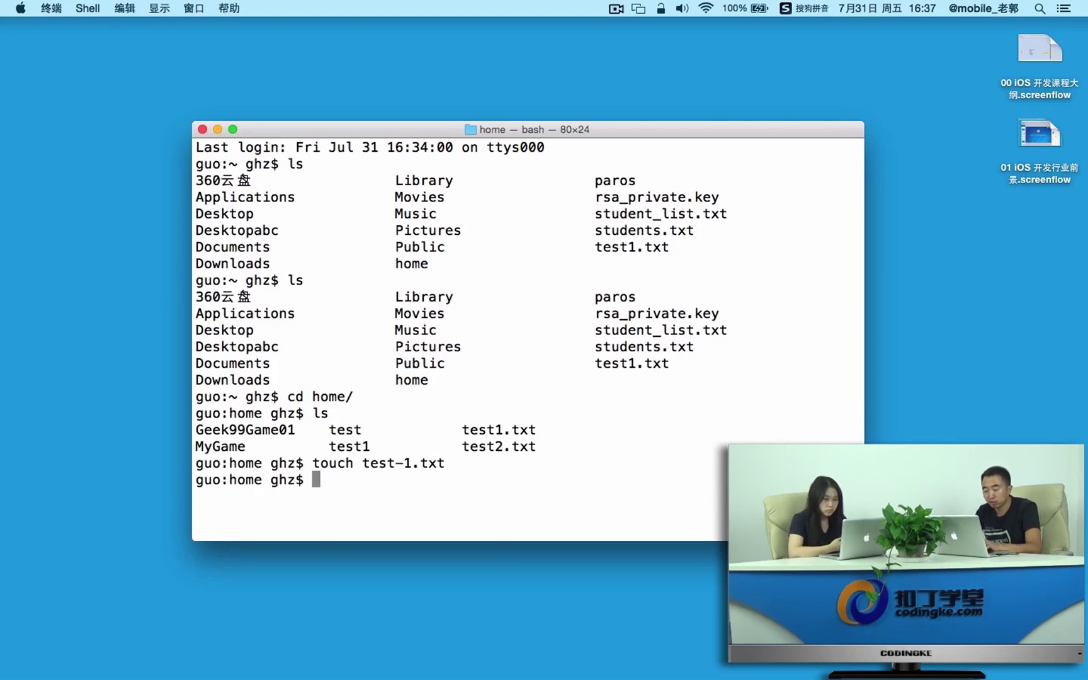
List the directory again with ls, highlight test-1.txt in the listing, and switch back to Keynote.
{"action": "type", "text": "ls"}
{"action": "key", "text": "Return"}
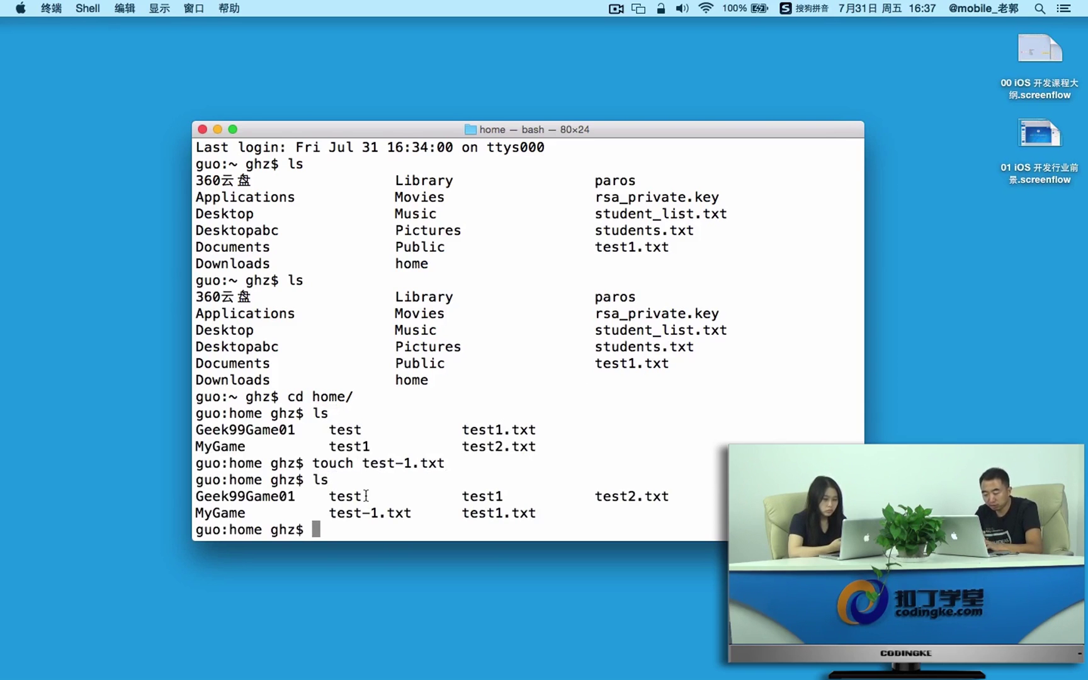
{"action": "left_click_drag", "start_coordinate": [331, 515], "coordinate": [415, 515]}
{"action": "left_click", "coordinate": [450, 509]}
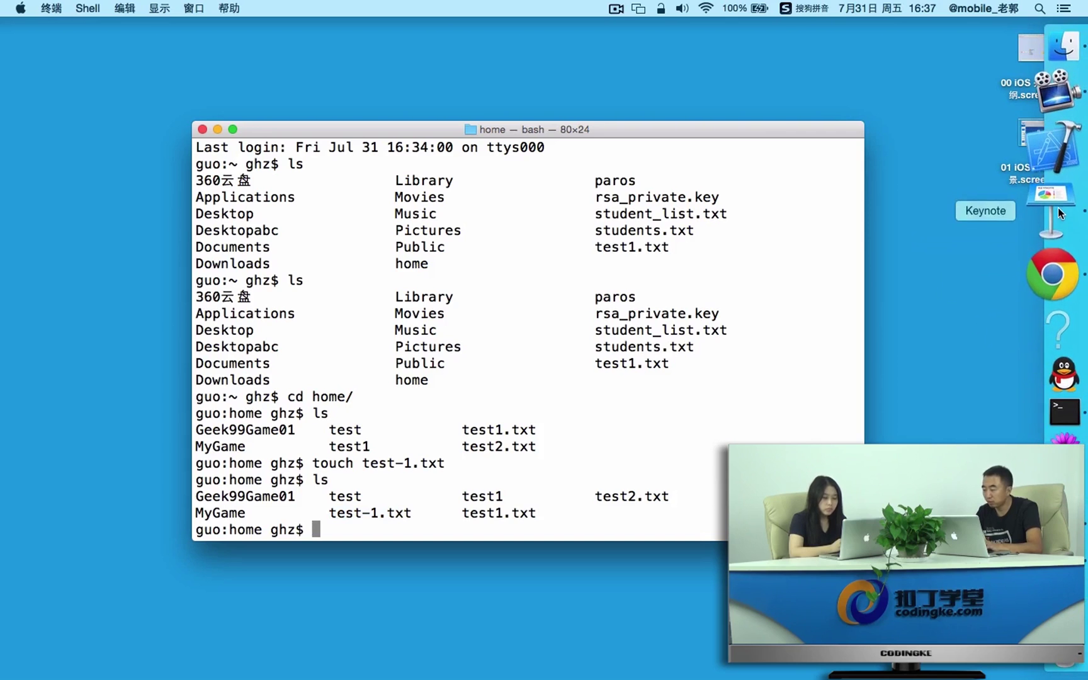
{"action": "left_click", "coordinate": [1050, 222]}
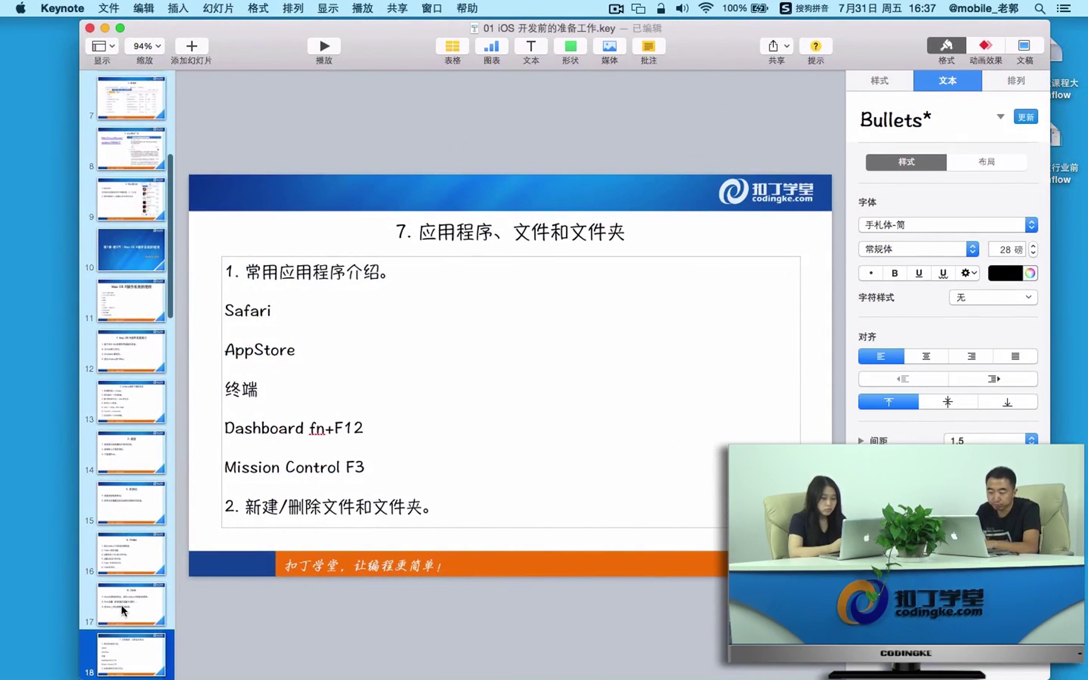
Play the Keynote slideshow and advance to the slide titled 8. 系统偏好设置.
{"action": "left_click", "coordinate": [324, 46]}
{"action": "key", "text": "Right"}
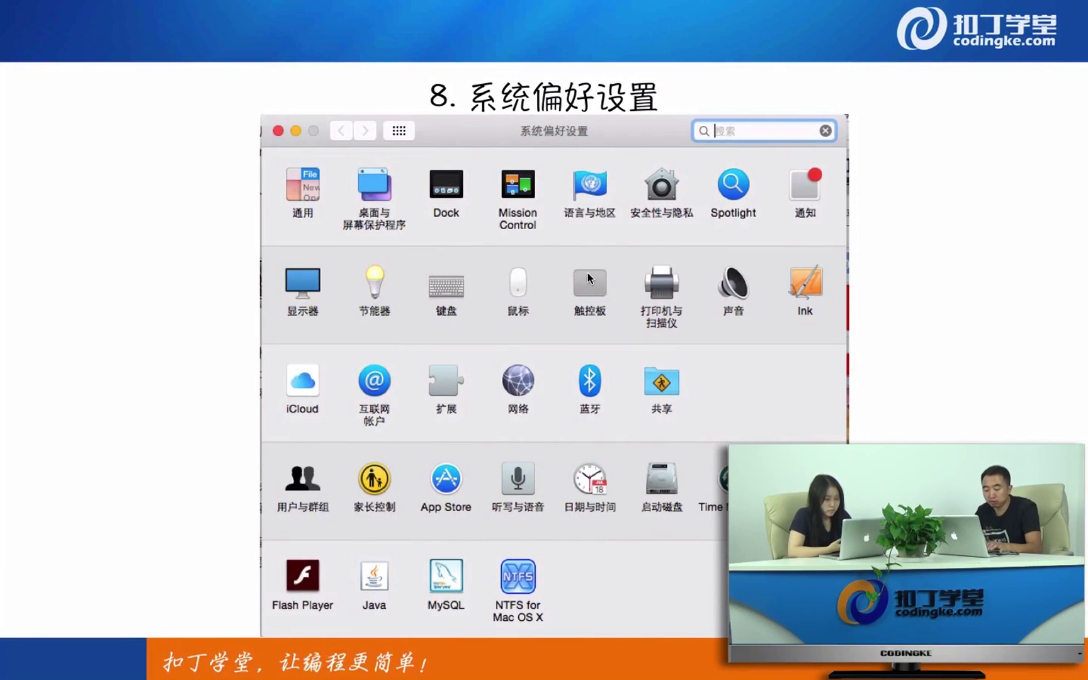
Leave the slideshow for Finder and close the 终端 window to clear the desktop.
{"action": "key", "text": "super+Tab"}
{"action": "key", "text": "super+Tab"}
{"action": "left_click", "coordinate": [455, 344]}
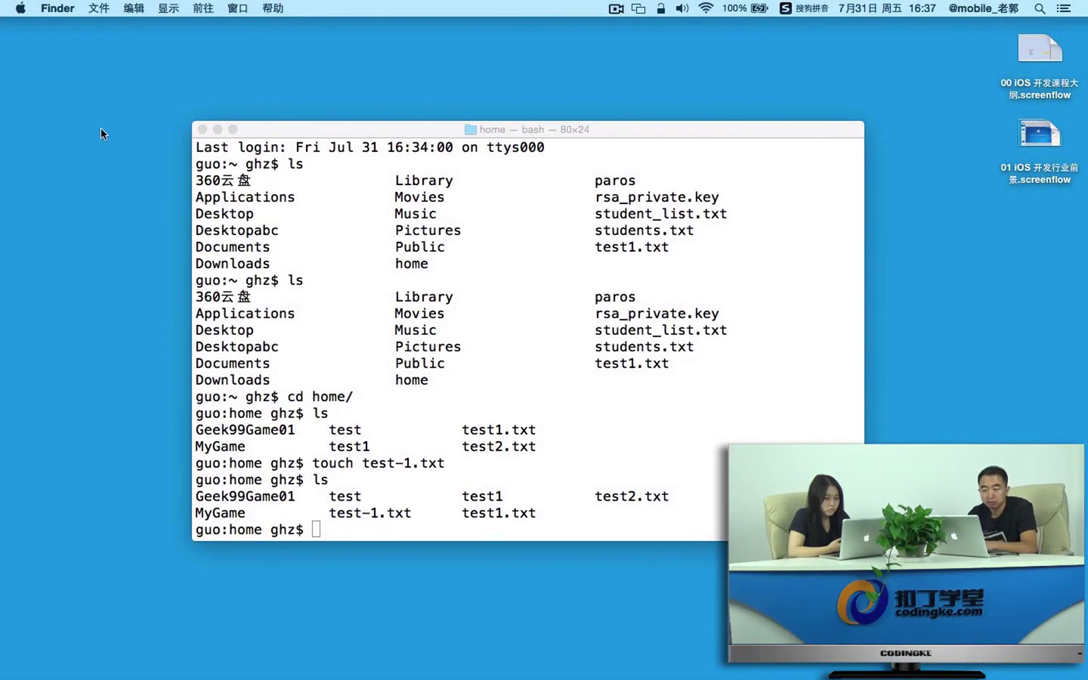
{"action": "left_click", "coordinate": [203, 130]}
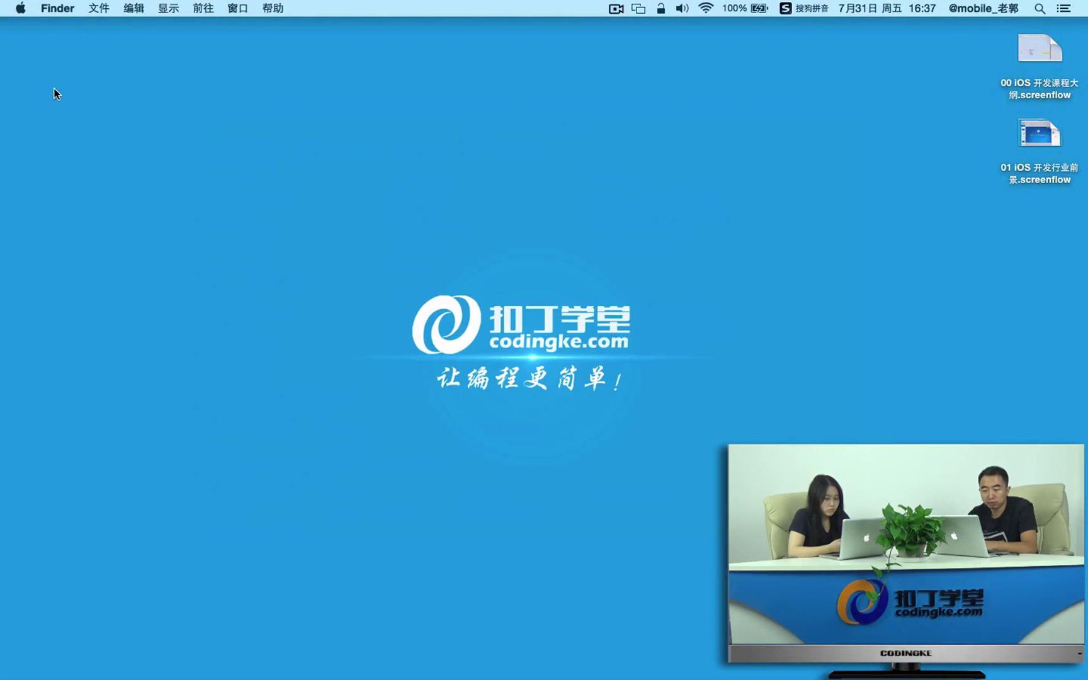
Show 关于本机 and highlight the processor, memory and startup disk details in the overview.
{"action": "left_click", "coordinate": [22, 9]}
{"action": "left_click", "coordinate": [259, 98]}
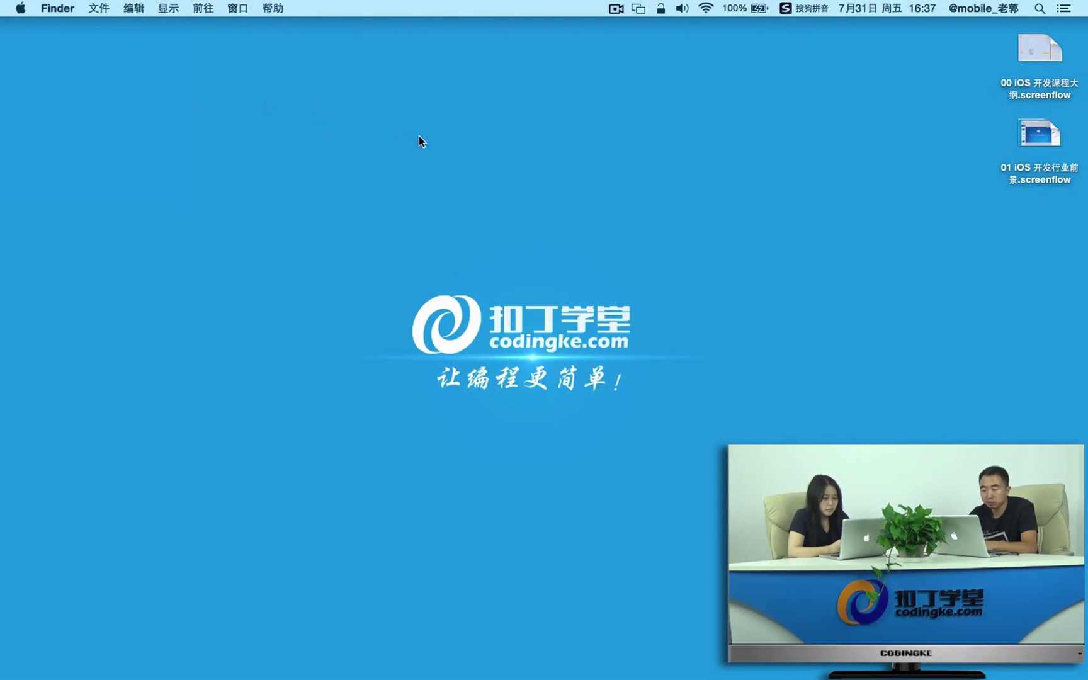
{"action": "left_click_drag", "start_coordinate": [673, 146], "coordinate": [698, 150]}
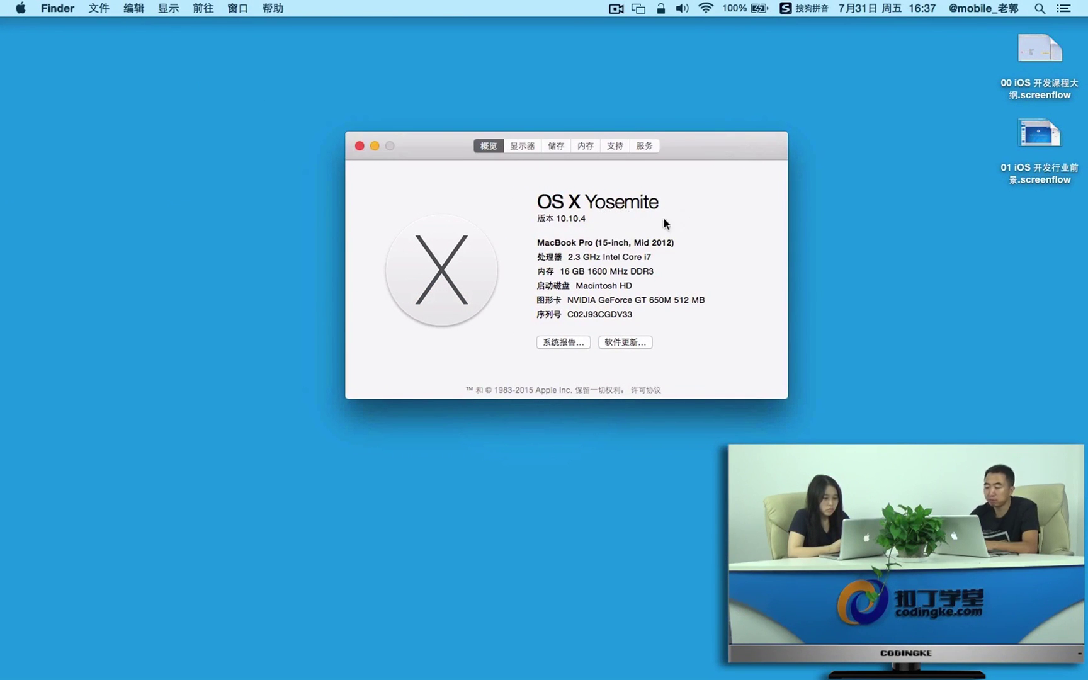
{"action": "left_click_drag", "start_coordinate": [569, 257], "coordinate": [653, 270]}
{"action": "left_click", "coordinate": [603, 271]}
{"action": "left_click_drag", "start_coordinate": [558, 271], "coordinate": [683, 277]}
{"action": "left_click_drag", "start_coordinate": [581, 285], "coordinate": [670, 290]}
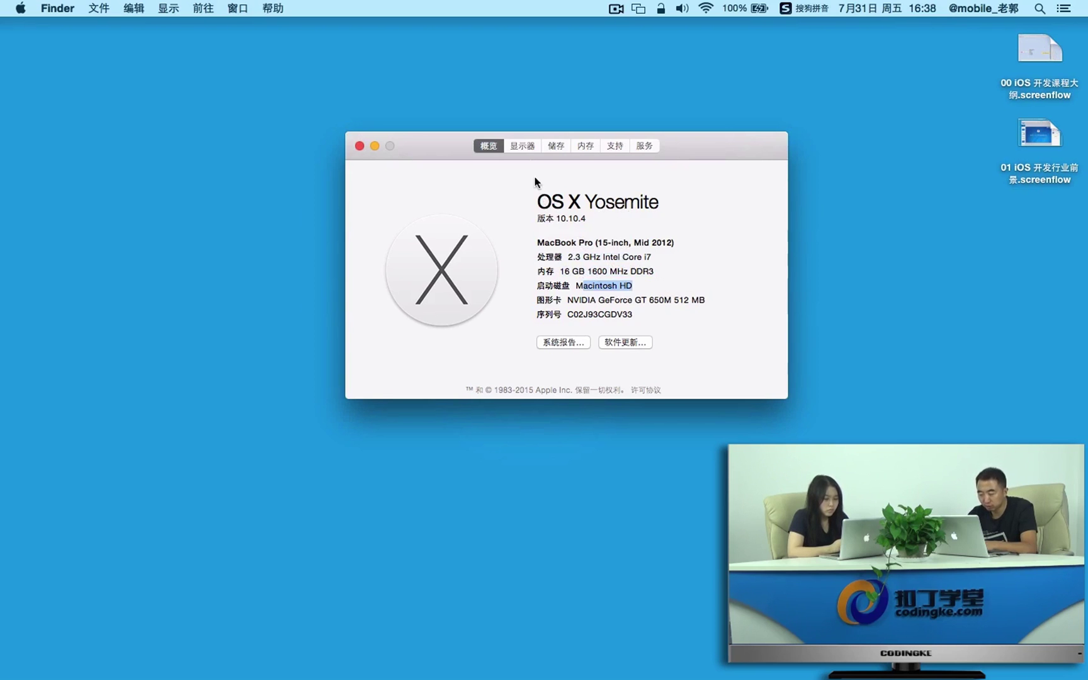
Browse the 显示器, 储存, 内存, 支持 and 服务 information in 关于本机, and close the window.
{"action": "left_click", "coordinate": [523, 145]}
{"action": "left_click", "coordinate": [556, 146]}
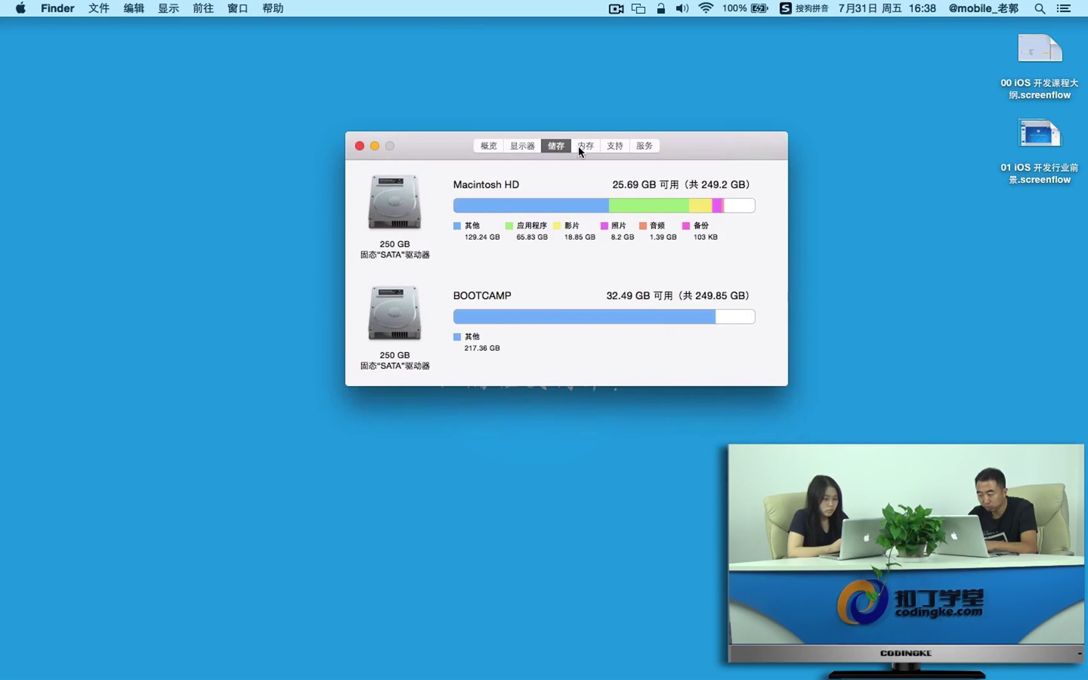
{"action": "left_click", "coordinate": [582, 146]}
{"action": "left_click", "coordinate": [615, 145]}
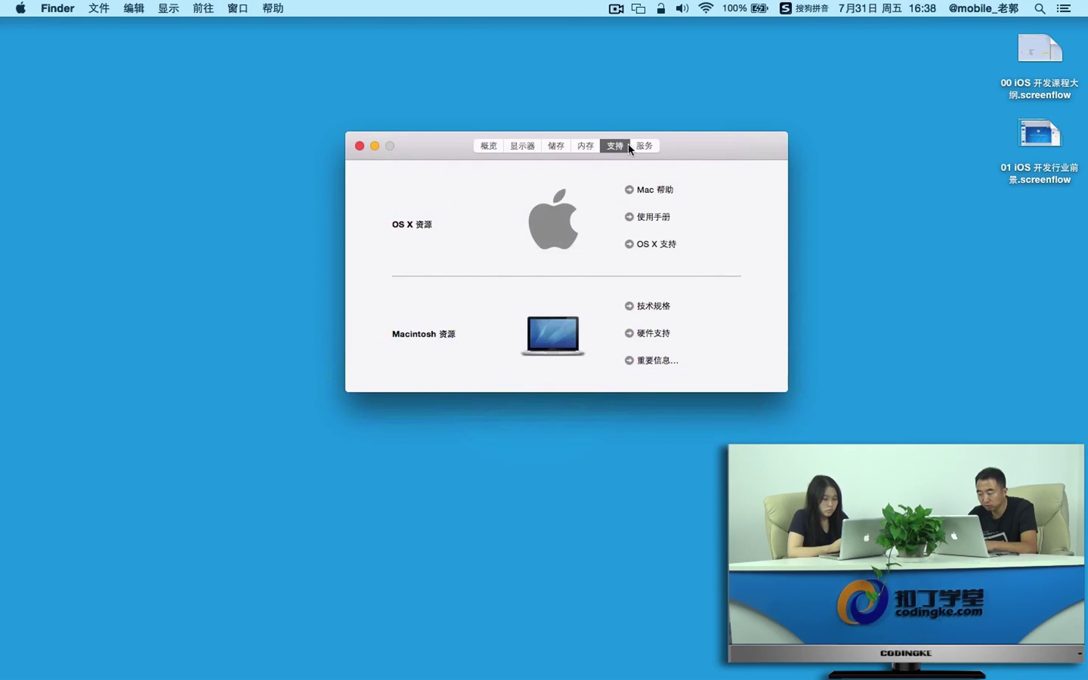
{"action": "left_click", "coordinate": [641, 146]}
{"action": "left_click", "coordinate": [359, 146]}
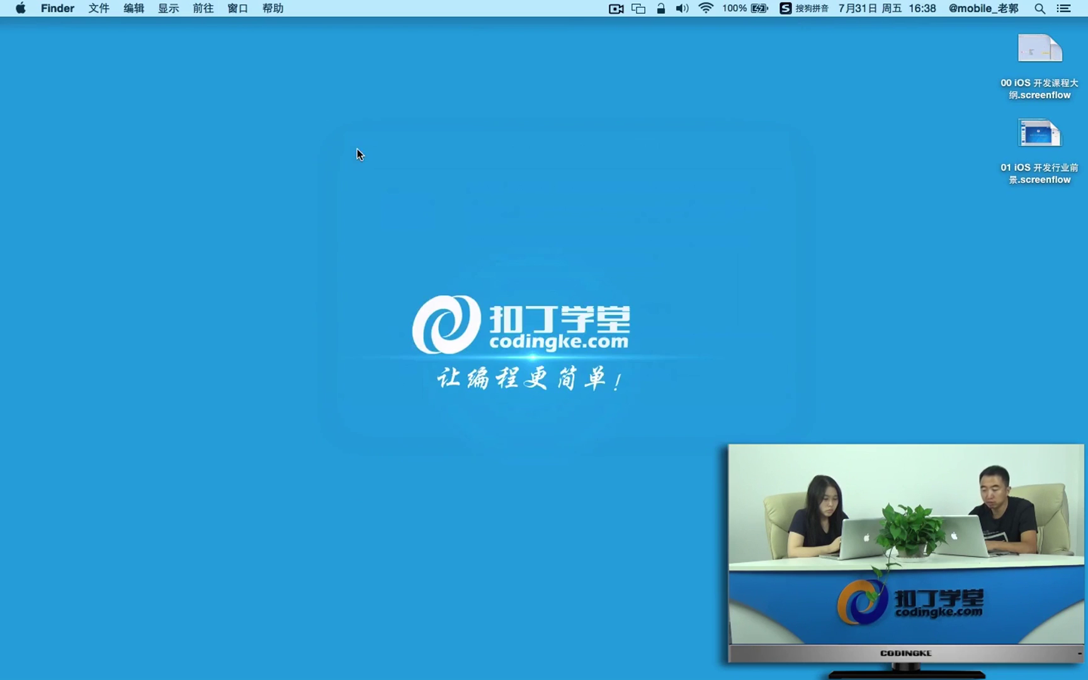
Open 系统偏好设置 from the system menu, reposition its window, and go into the 网络 settings.
{"action": "left_click", "coordinate": [20, 8]}
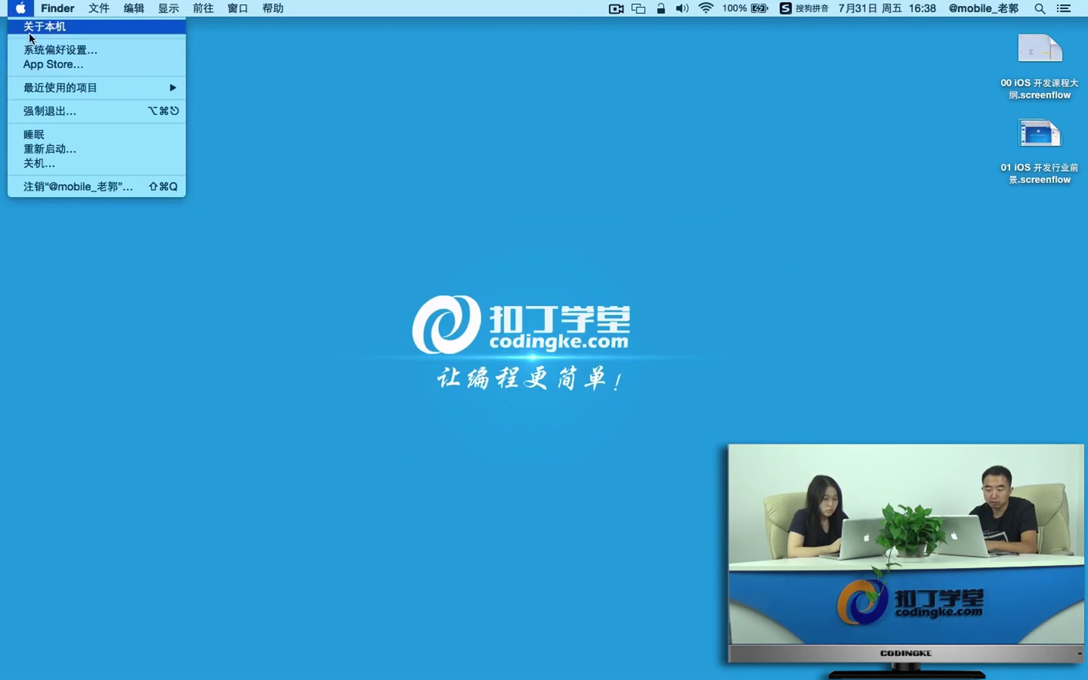
{"action": "left_click", "coordinate": [62, 50]}
{"action": "left_click_drag", "start_coordinate": [441, 103], "coordinate": [466, 87]}
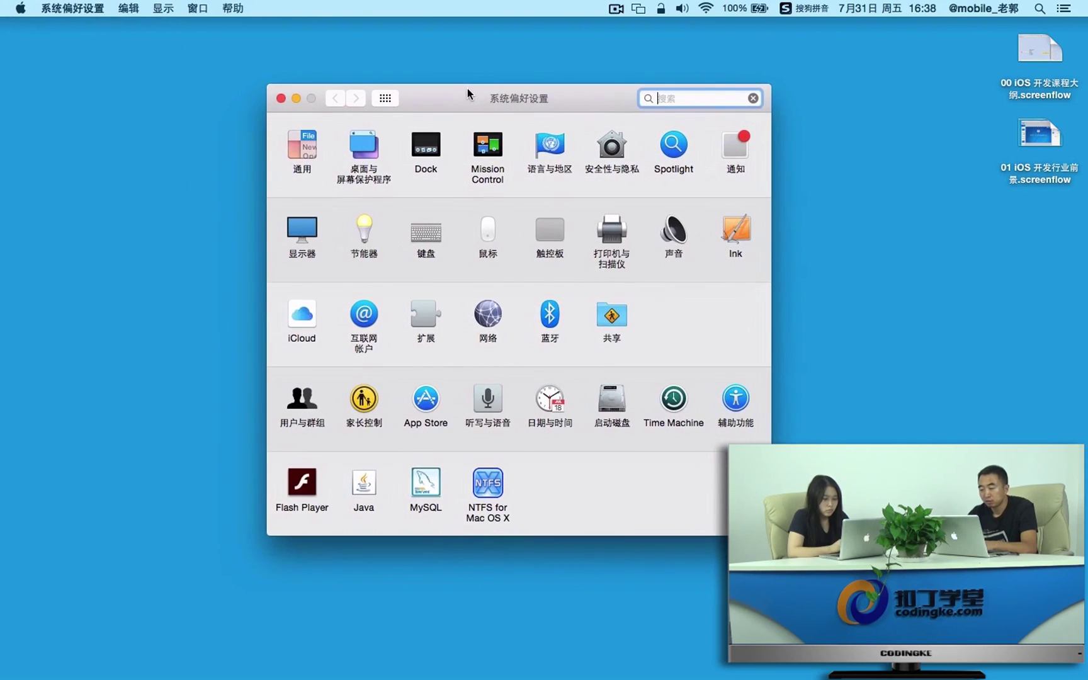
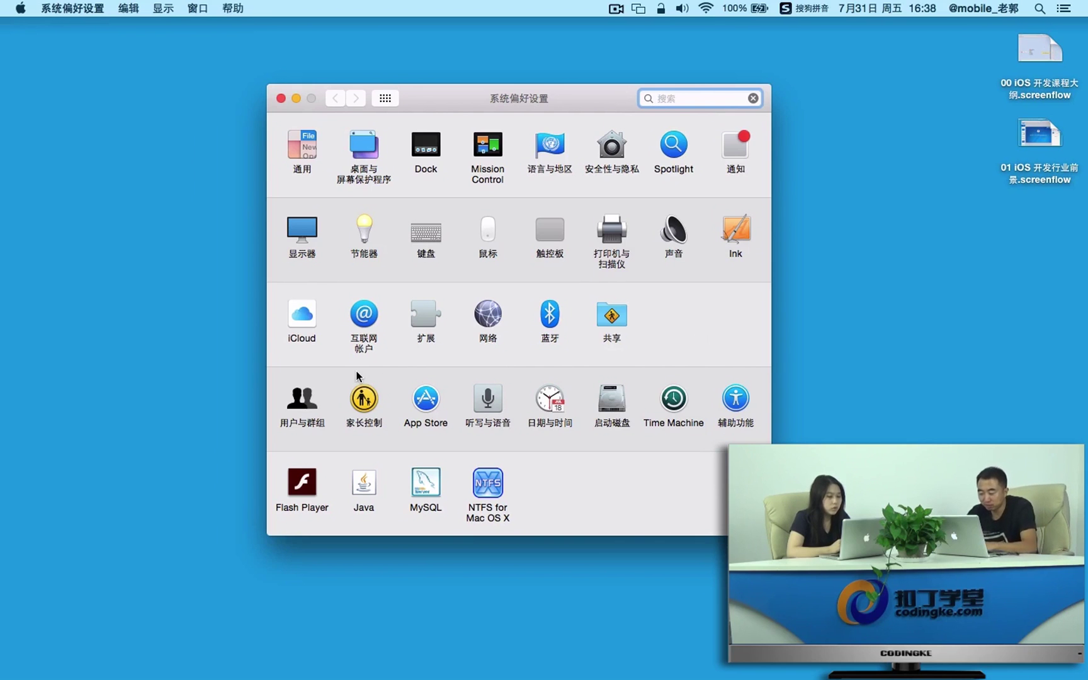
{"action": "left_click_drag", "start_coordinate": [455, 97], "coordinate": [444, 78]}
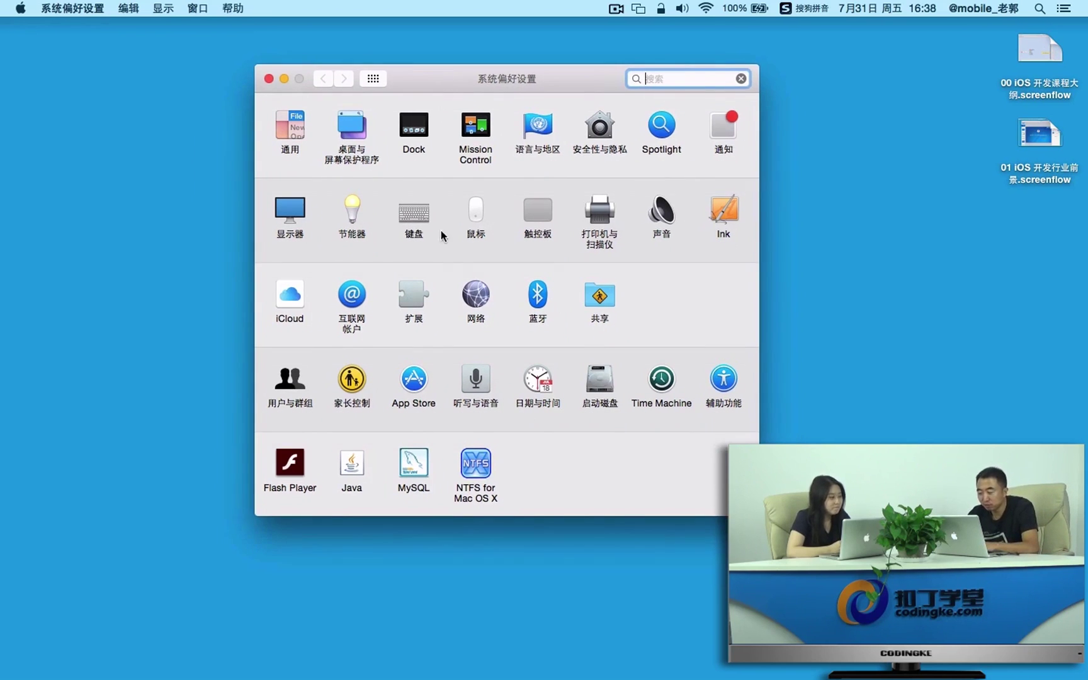
{"action": "left_click", "coordinate": [476, 294]}
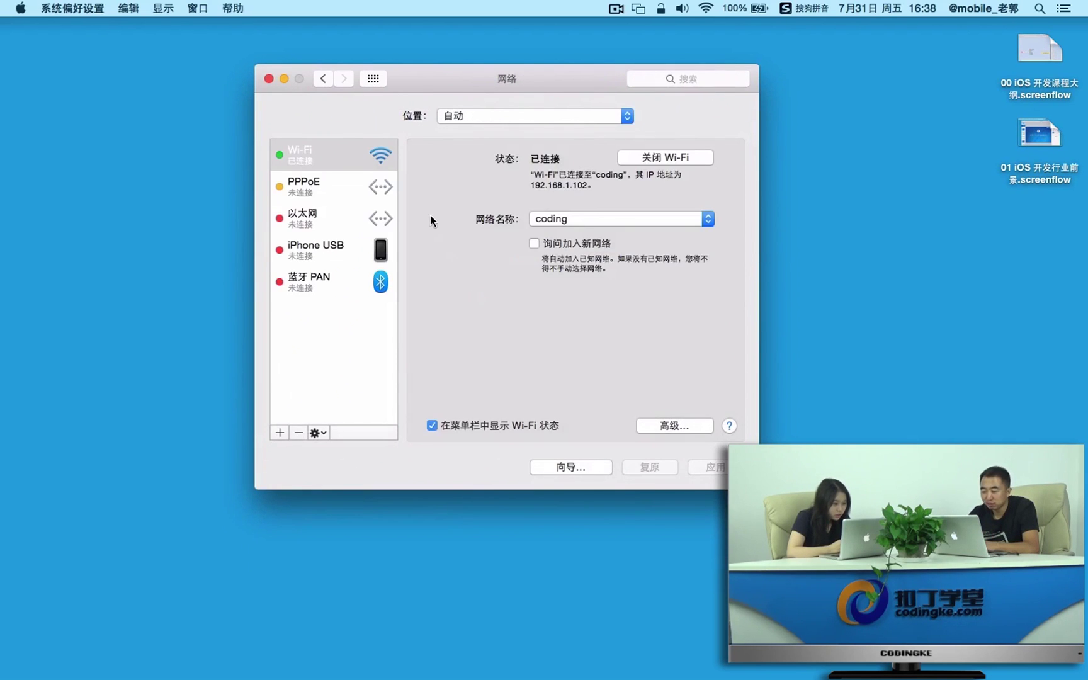
Look through the Wi-Fi, PPPoE and 以太网 services, and set the IPv4 configuration of 以太网 to 手动.
{"action": "left_click", "coordinate": [323, 213]}
{"action": "left_click", "coordinate": [327, 179]}
{"action": "left_click", "coordinate": [323, 157]}
{"action": "left_click", "coordinate": [323, 216]}
{"action": "left_click", "coordinate": [632, 215]}
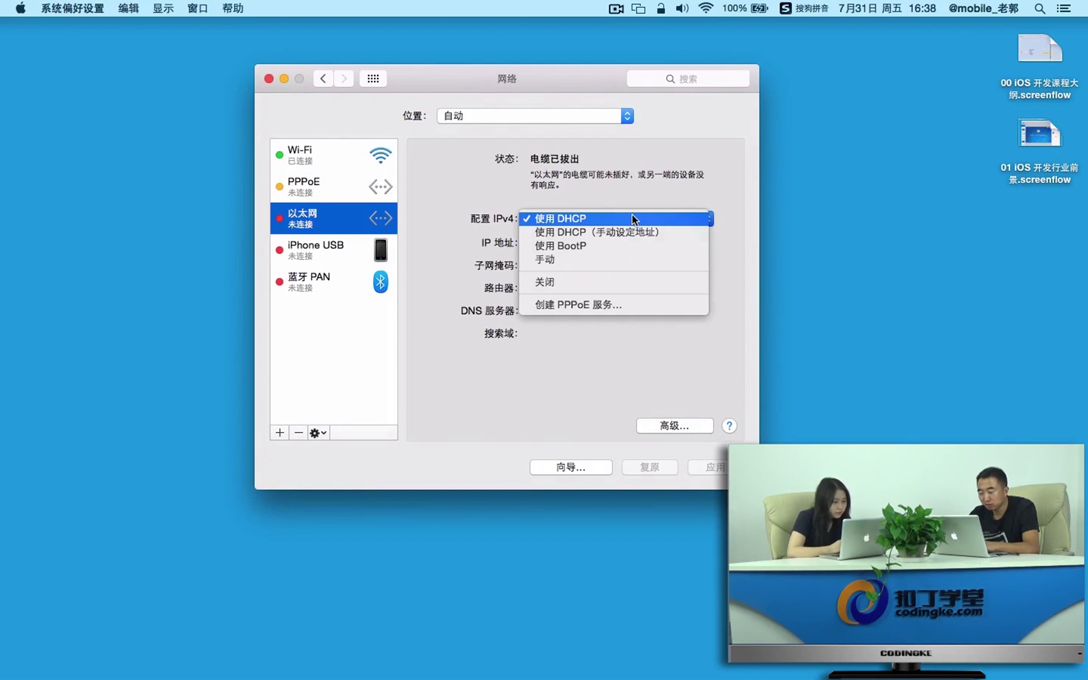
{"action": "left_click", "coordinate": [600, 259]}
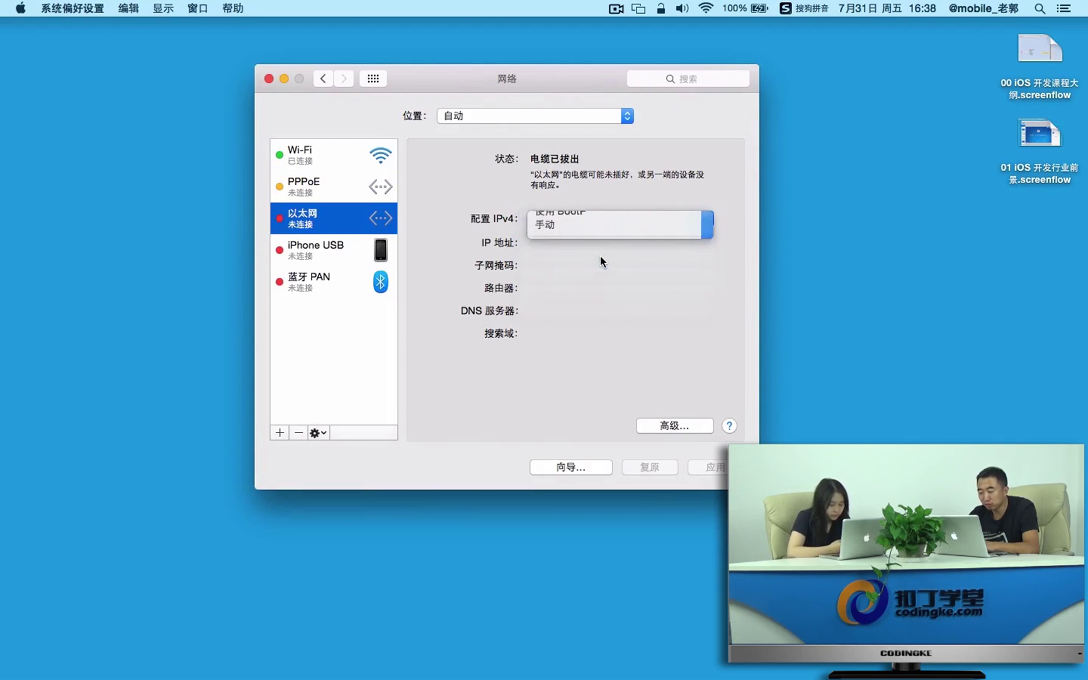
Review the DNS and TCP/IP settings in the advanced options of 以太网, and cancel out of them.
{"action": "left_click", "coordinate": [675, 426]}
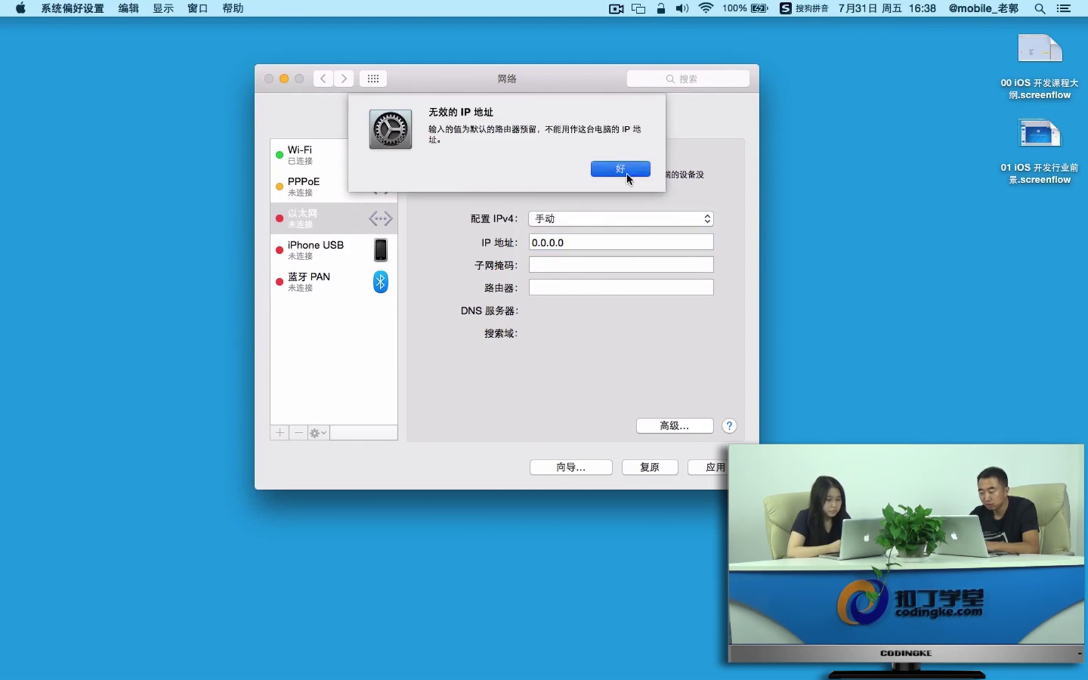
{"action": "left_click", "coordinate": [627, 173]}
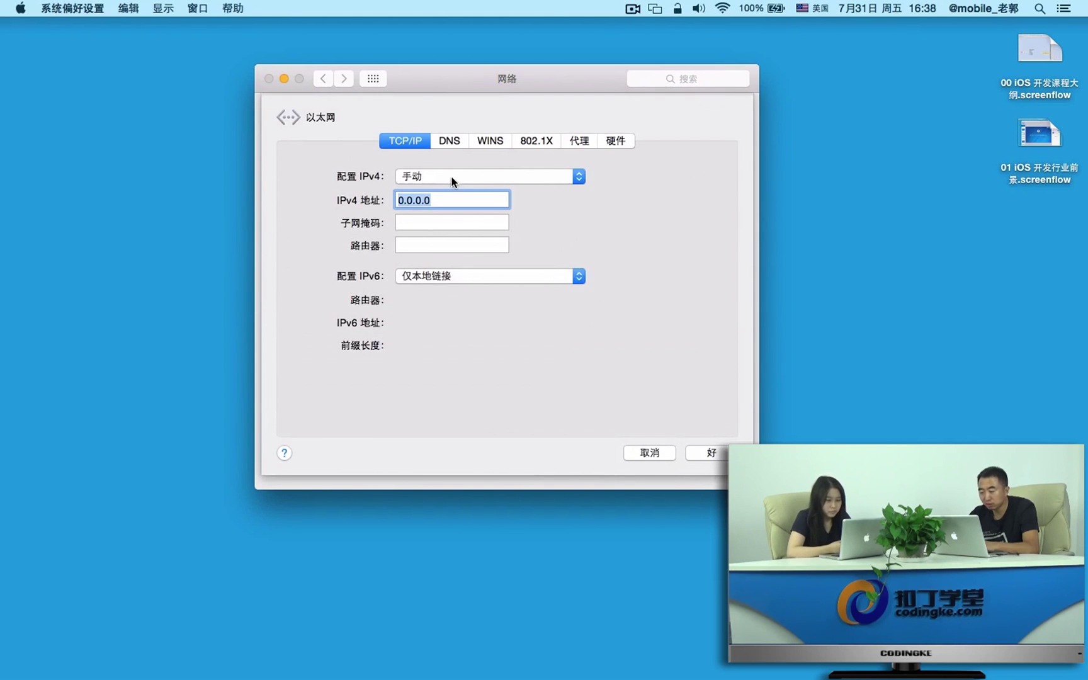
{"action": "left_click", "coordinate": [448, 142]}
{"action": "left_click", "coordinate": [655, 249]}
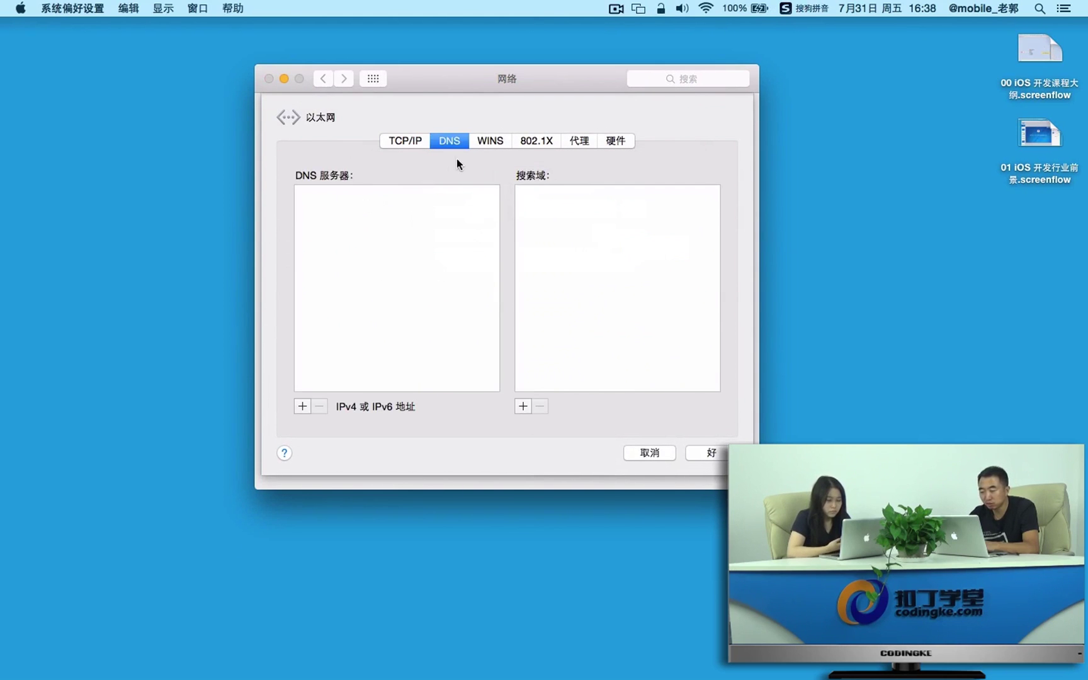
{"action": "left_click", "coordinate": [410, 142]}
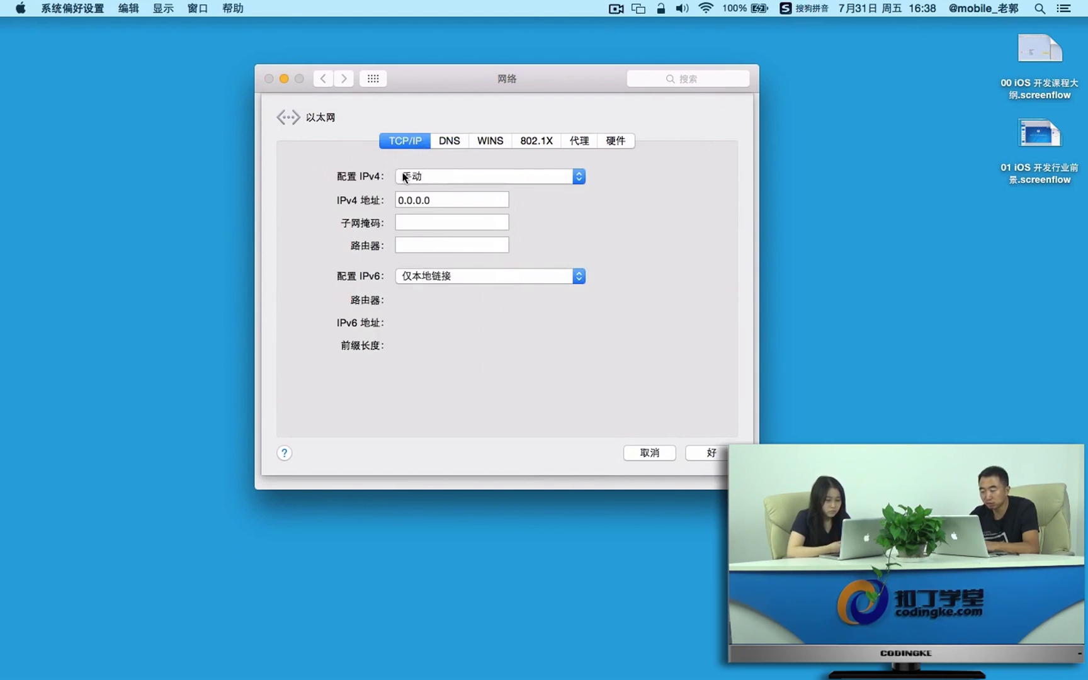
{"action": "left_click", "coordinate": [433, 202]}
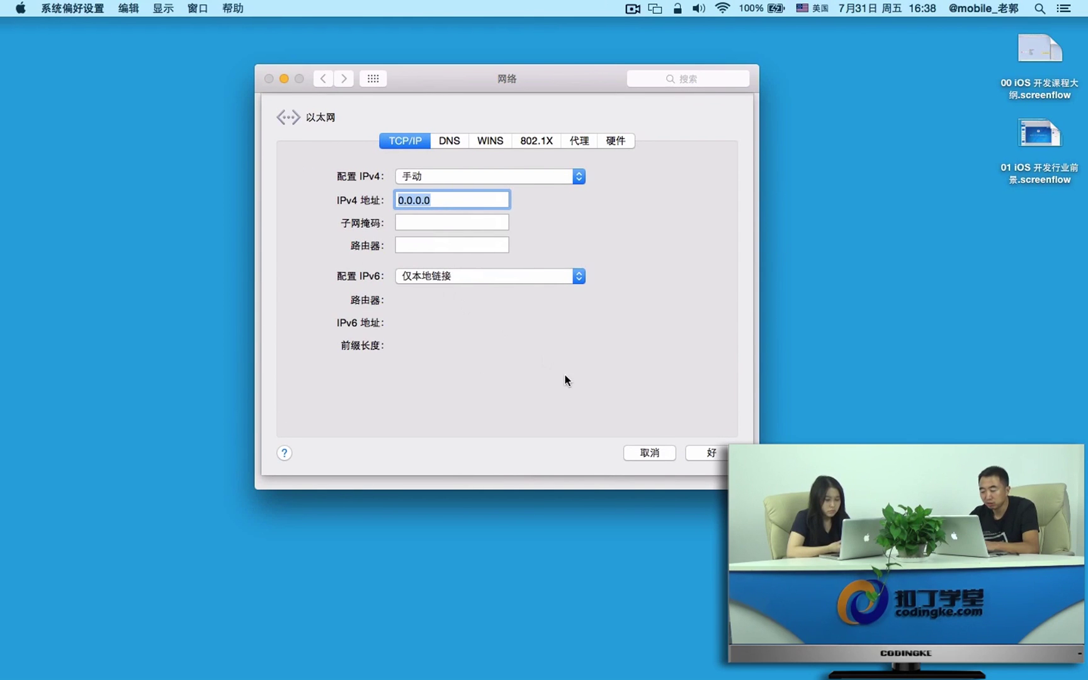
{"action": "left_click", "coordinate": [645, 452]}
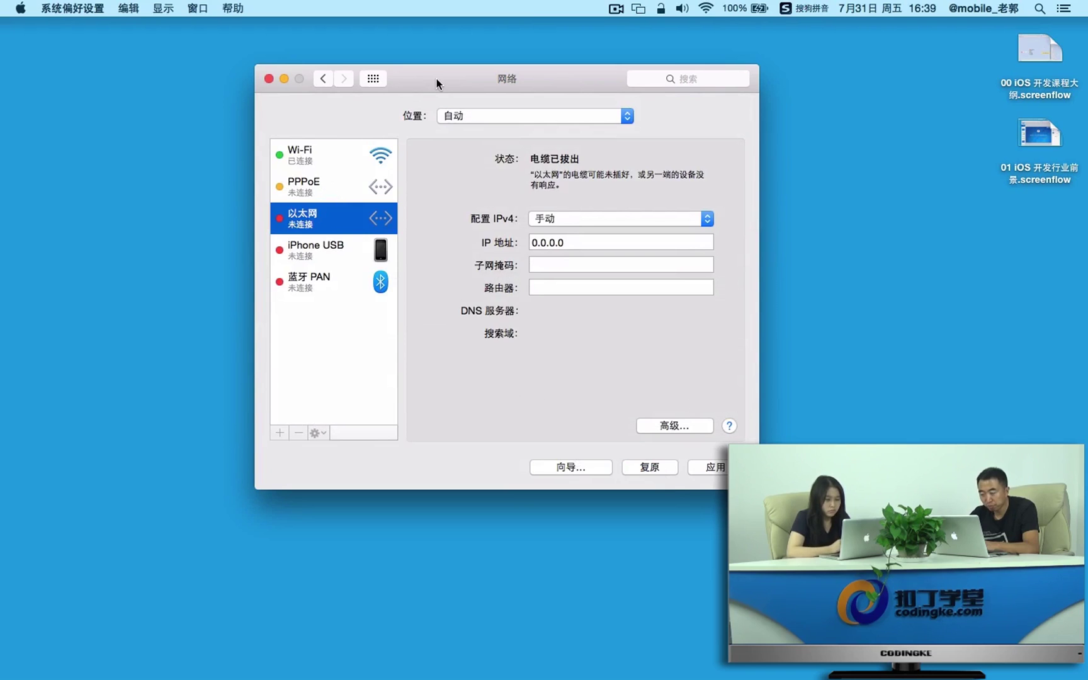
Reposition the 网络 preferences window and close it.
{"action": "left_click_drag", "start_coordinate": [436, 78], "coordinate": [460, 91]}
{"action": "left_click", "coordinate": [291, 90]}
{"action": "left_click", "coordinate": [483, 181]}
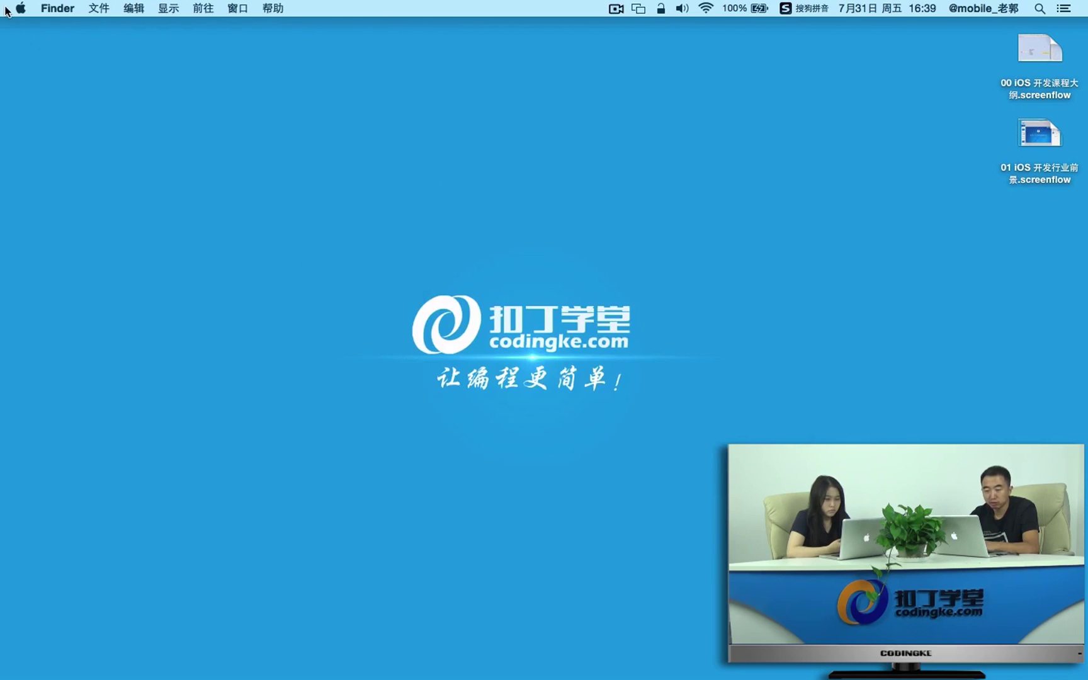
Reopen 系统偏好设置, view the 通用 settings, and return to the overview of all preferences.
{"action": "left_click", "coordinate": [20, 8]}
{"action": "left_click", "coordinate": [50, 48]}
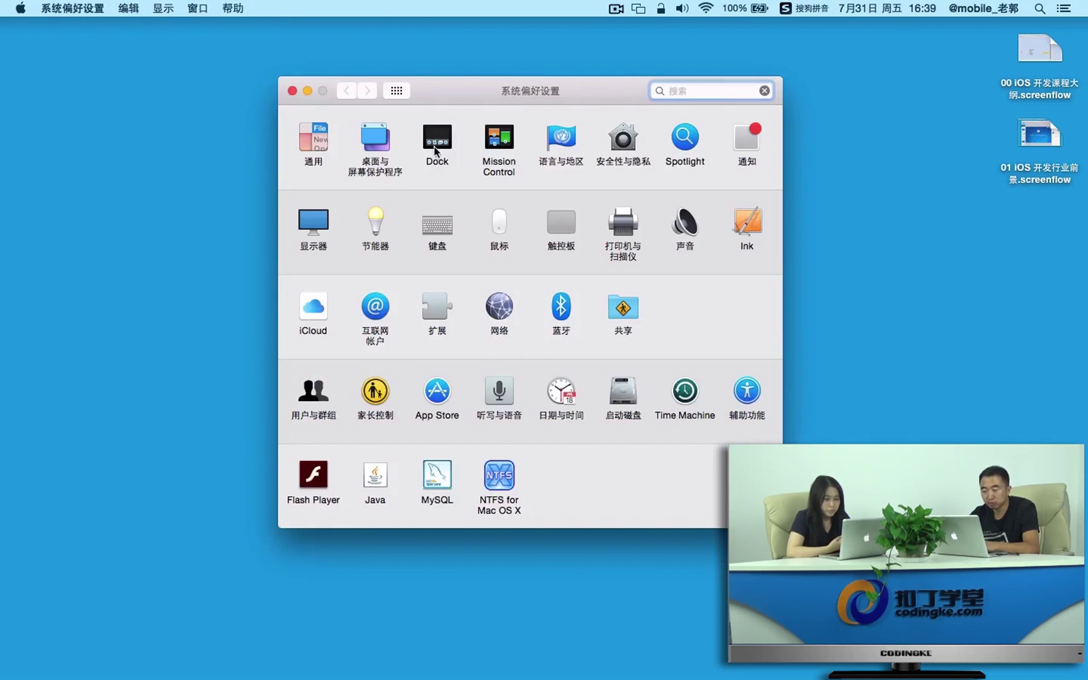
{"action": "left_click_drag", "start_coordinate": [478, 92], "coordinate": [488, 114]}
{"action": "left_click", "coordinate": [328, 163]}
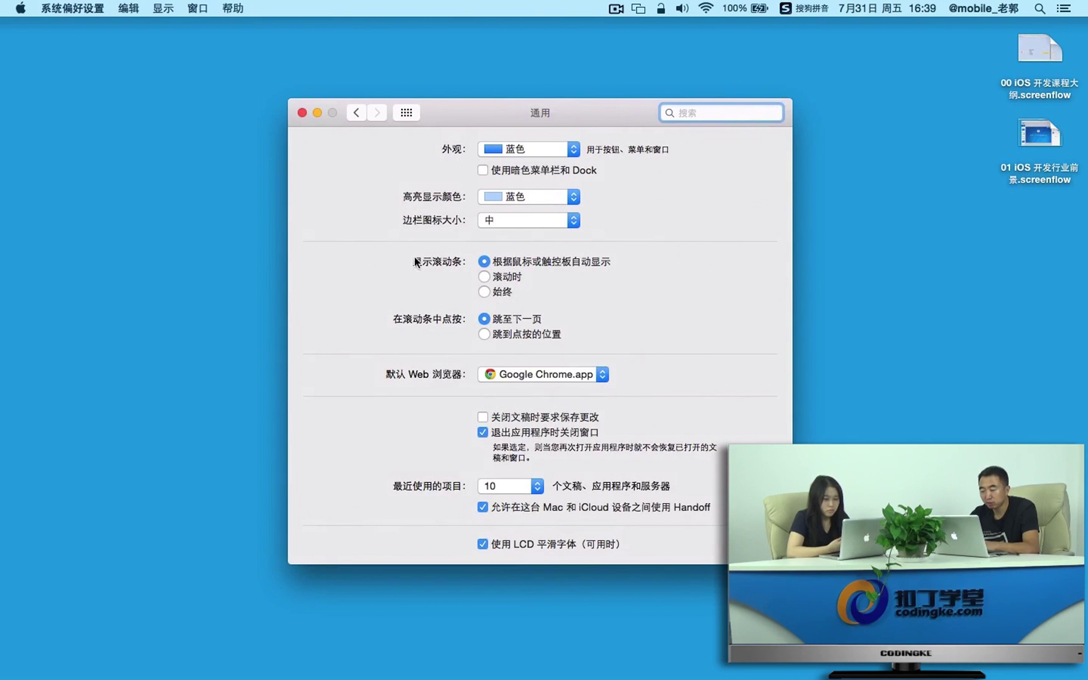
{"action": "left_click", "coordinate": [356, 112]}
View the desktop picture and screen saver settings under 桌面与屏幕保护程序, and return to the overview.
{"action": "left_click", "coordinate": [380, 165]}
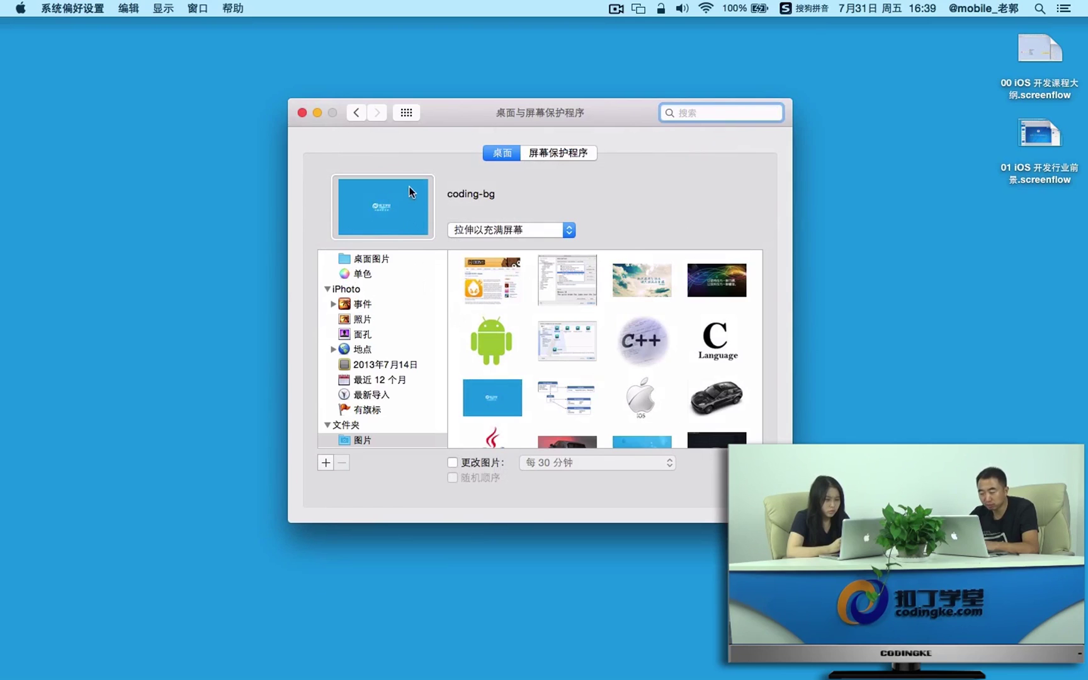
{"action": "left_click", "coordinate": [545, 154]}
{"action": "left_click", "coordinate": [502, 156]}
{"action": "left_click", "coordinate": [357, 112]}
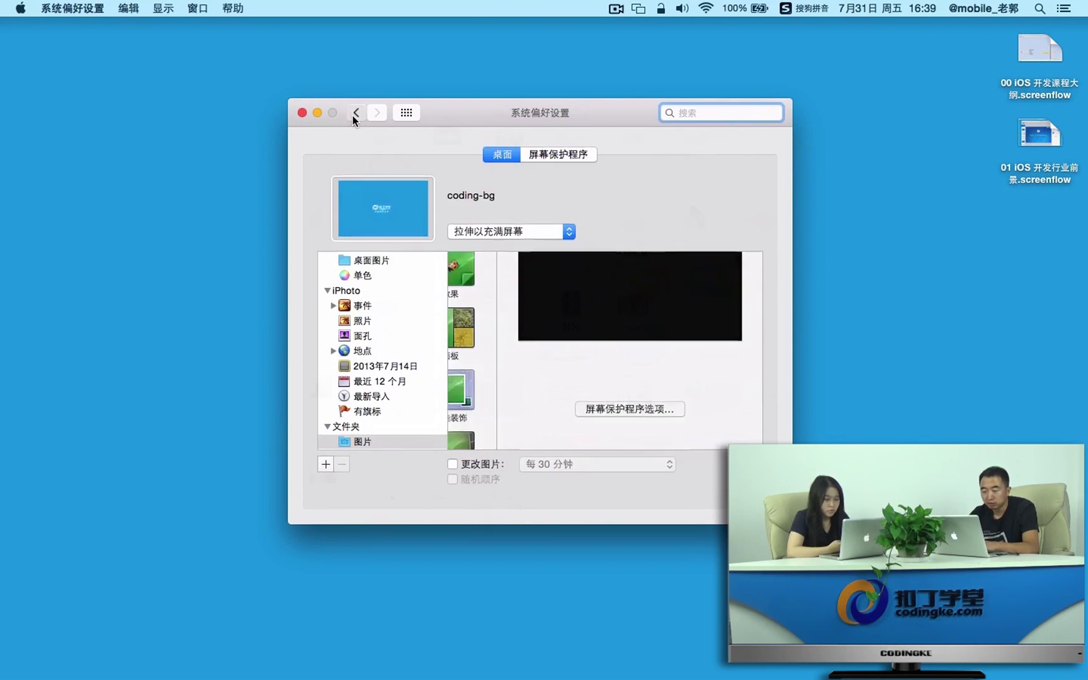
View the Dock settings and the Mission Control settings in turn, returning to the overview after each.
{"action": "left_click", "coordinate": [443, 165]}
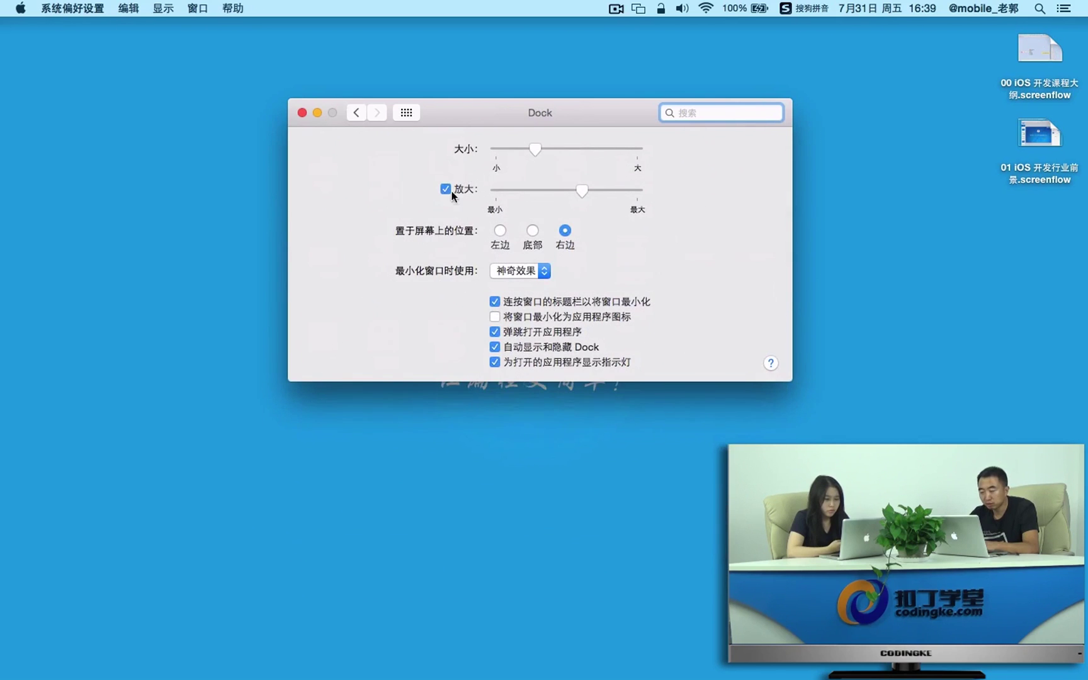
{"action": "left_click", "coordinate": [356, 115]}
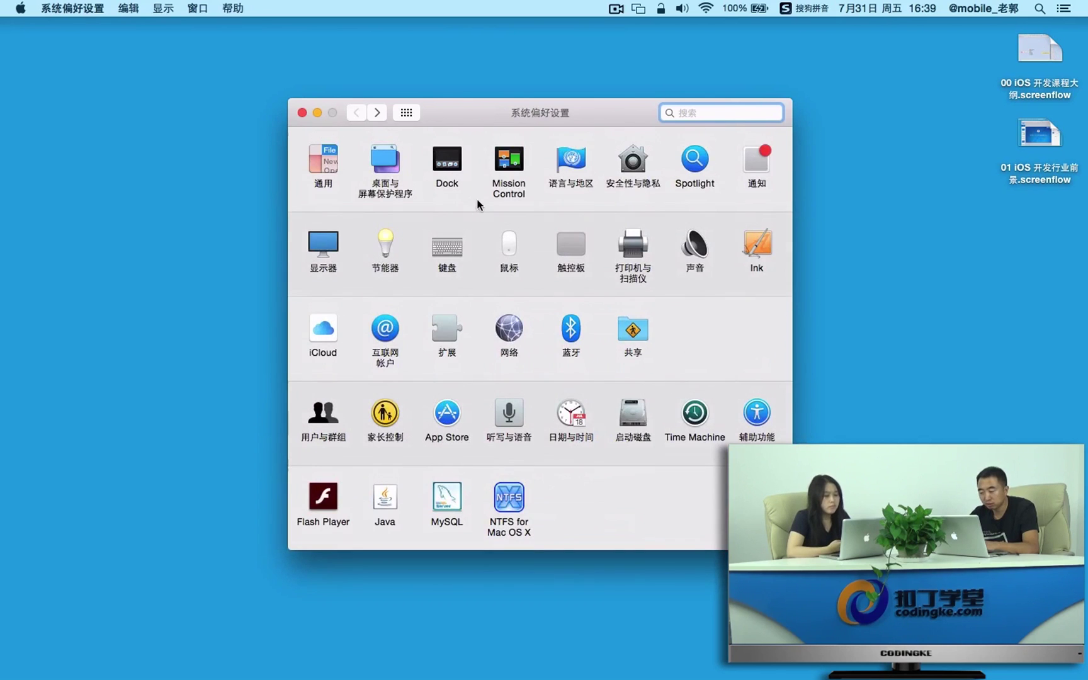
{"action": "left_click", "coordinate": [511, 165]}
{"action": "left_click", "coordinate": [356, 114]}
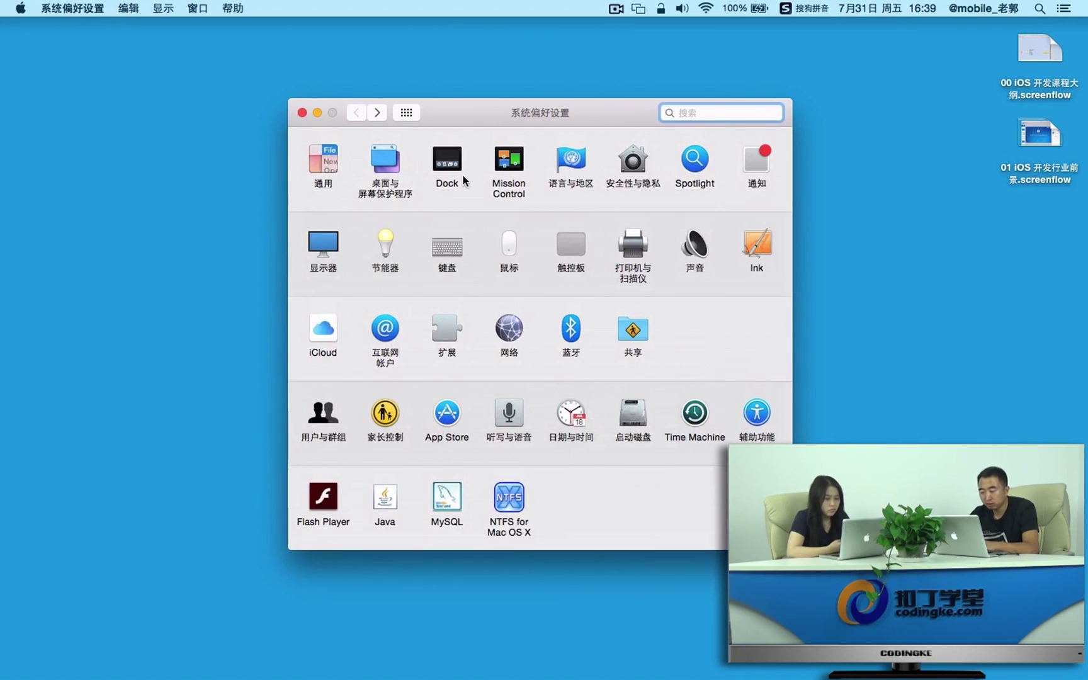
Examine the preferred languages 简体中文 and English in the 语言与地区 settings, and return to the overview.
{"action": "left_click", "coordinate": [570, 172]}
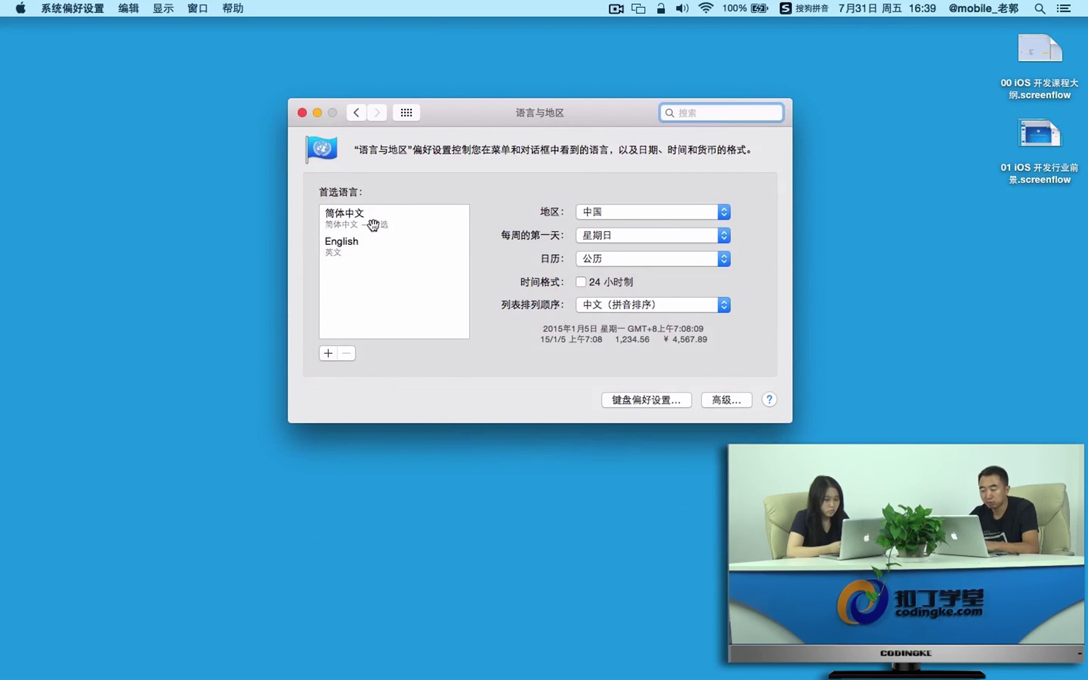
{"action": "left_click", "coordinate": [345, 245]}
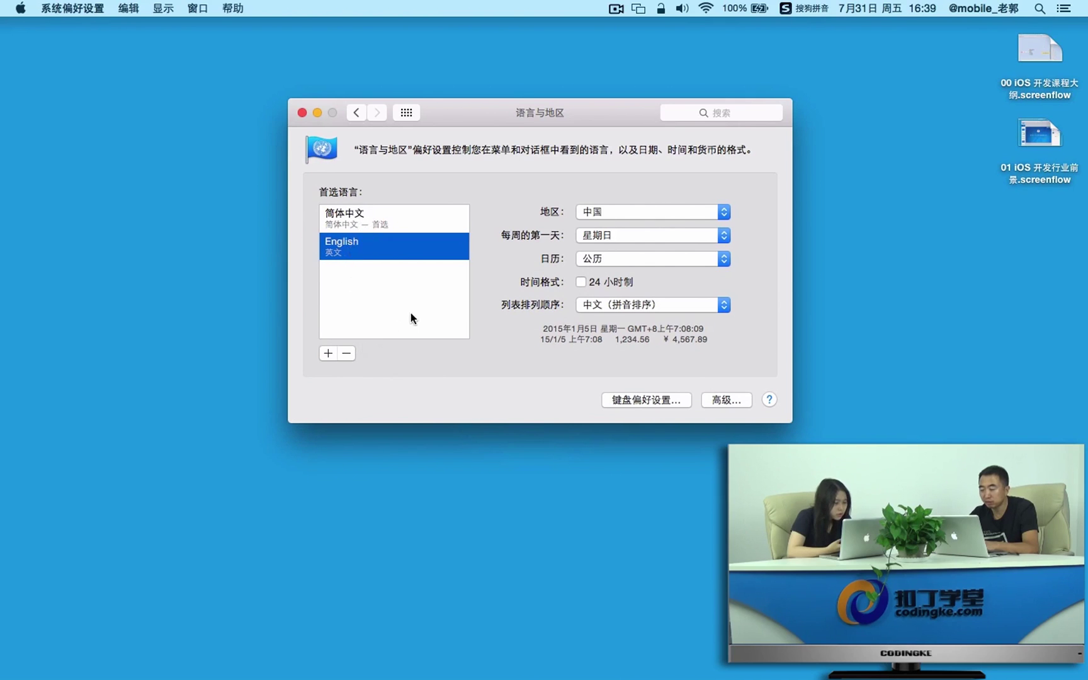
{"action": "left_click", "coordinate": [355, 225]}
{"action": "left_click", "coordinate": [362, 242]}
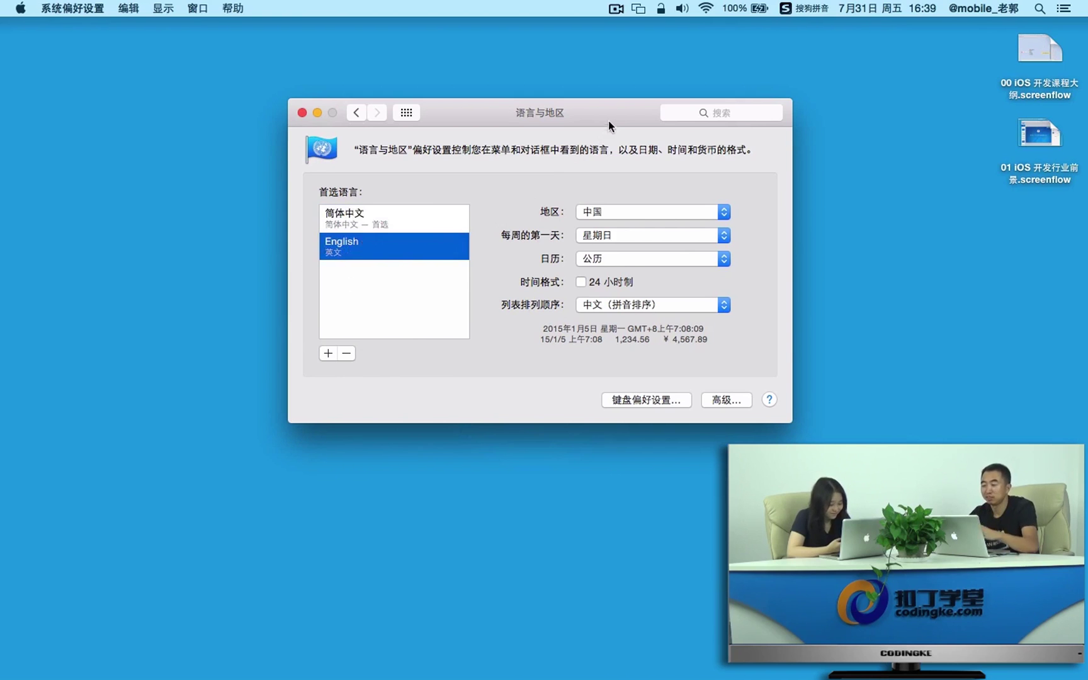
{"action": "left_click_drag", "start_coordinate": [610, 118], "coordinate": [617, 116]}
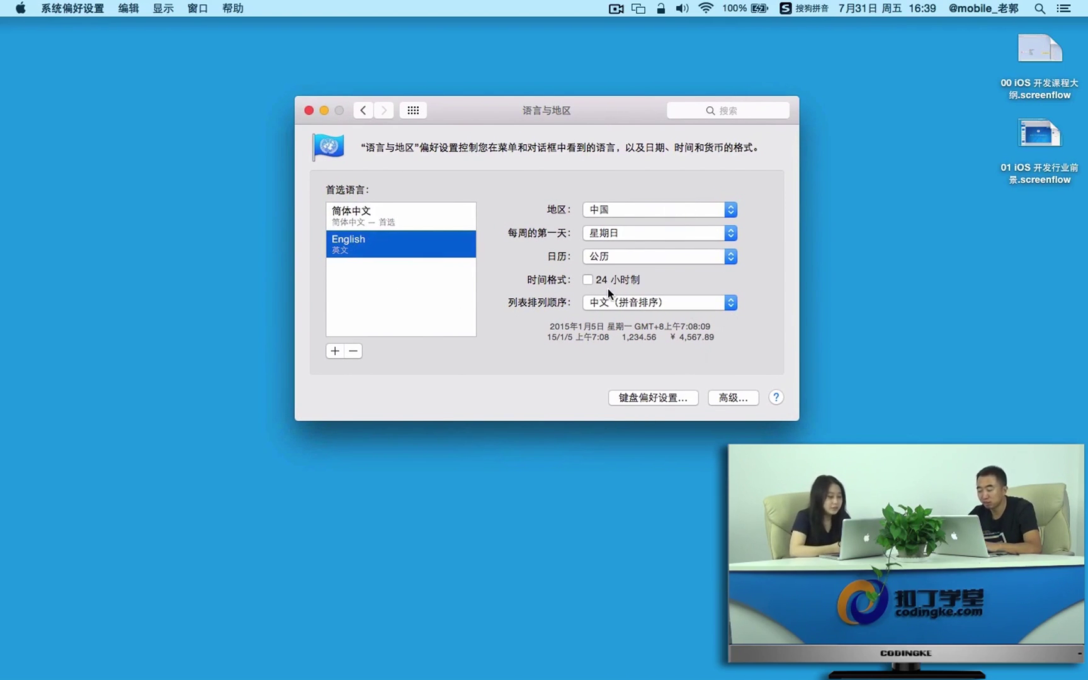
{"action": "left_click", "coordinate": [362, 112]}
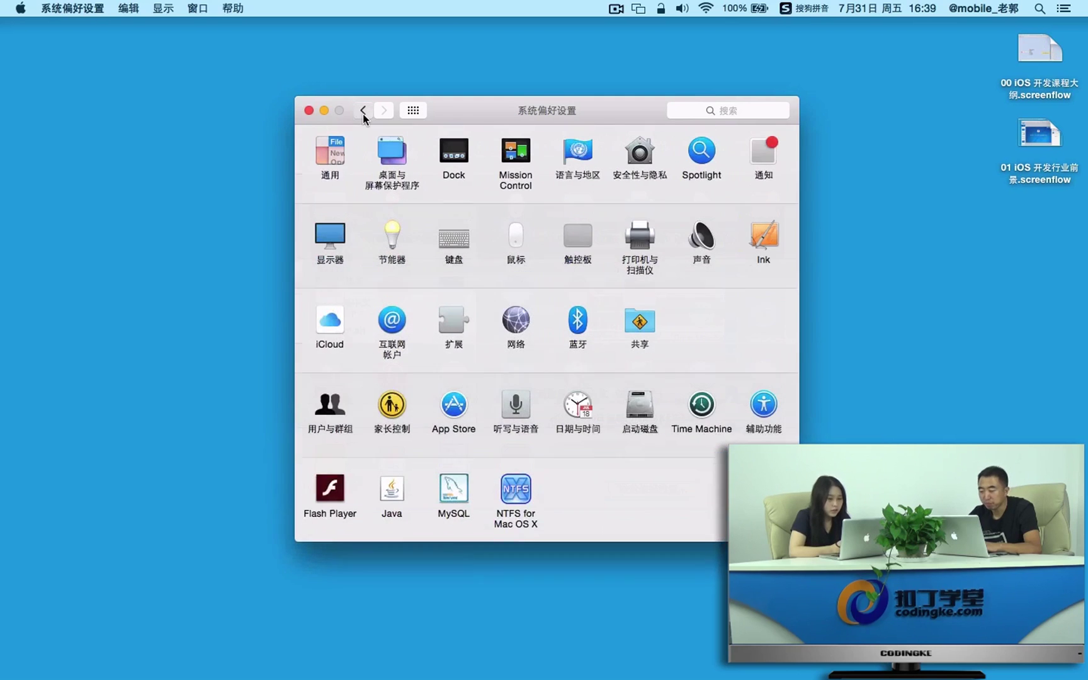
View the 防火墙, 隐私 and 通用 sections of the 安全性与隐私 settings, and return to the overview.
{"action": "left_click", "coordinate": [638, 161]}
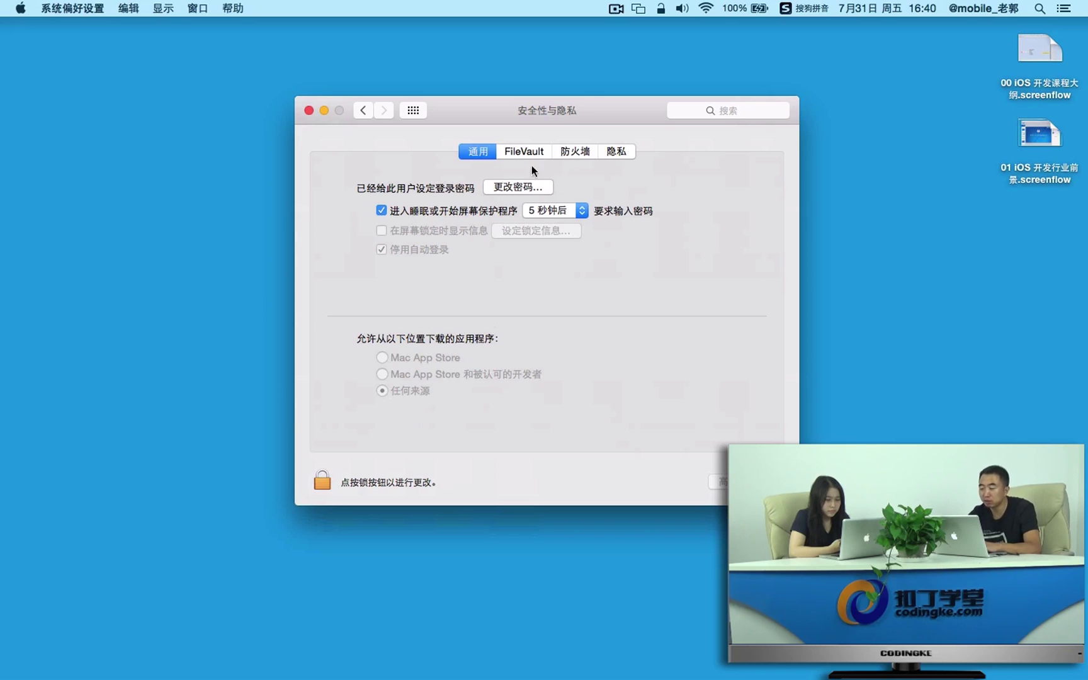
{"action": "left_click", "coordinate": [577, 153]}
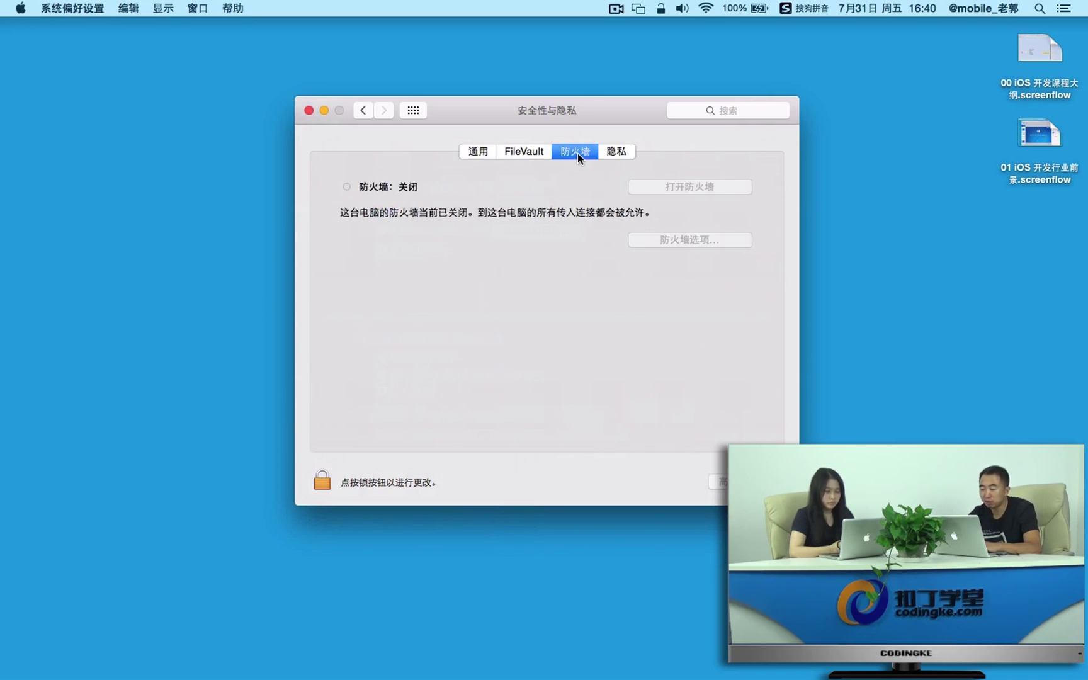
{"action": "left_click", "coordinate": [620, 152]}
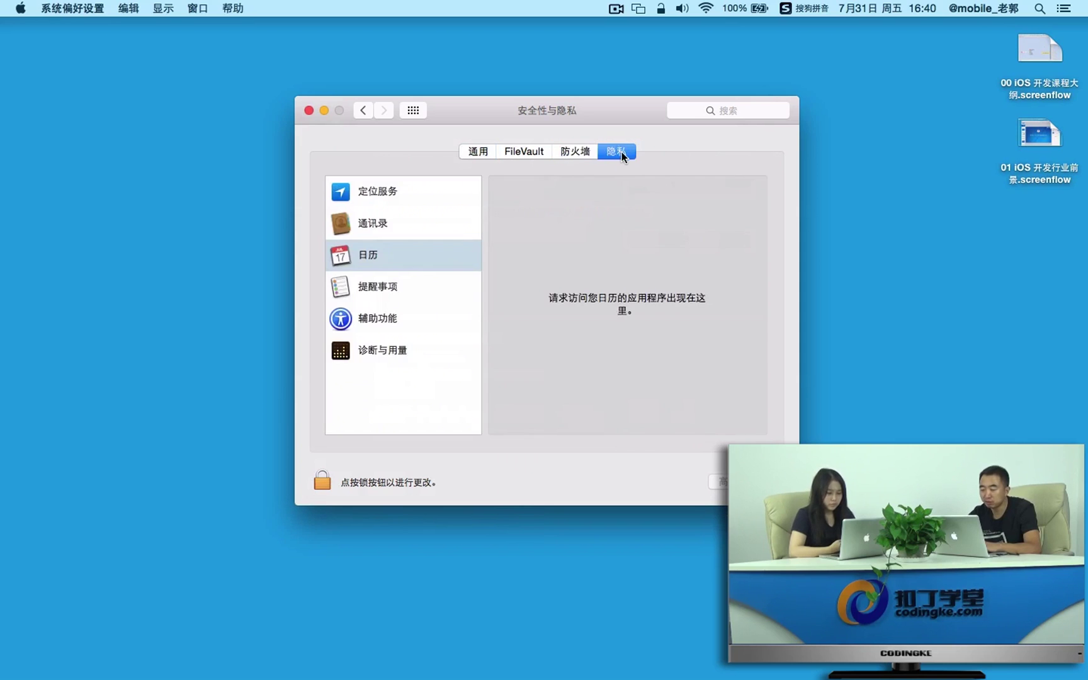
{"action": "left_click", "coordinate": [485, 151]}
{"action": "left_click", "coordinate": [363, 111]}
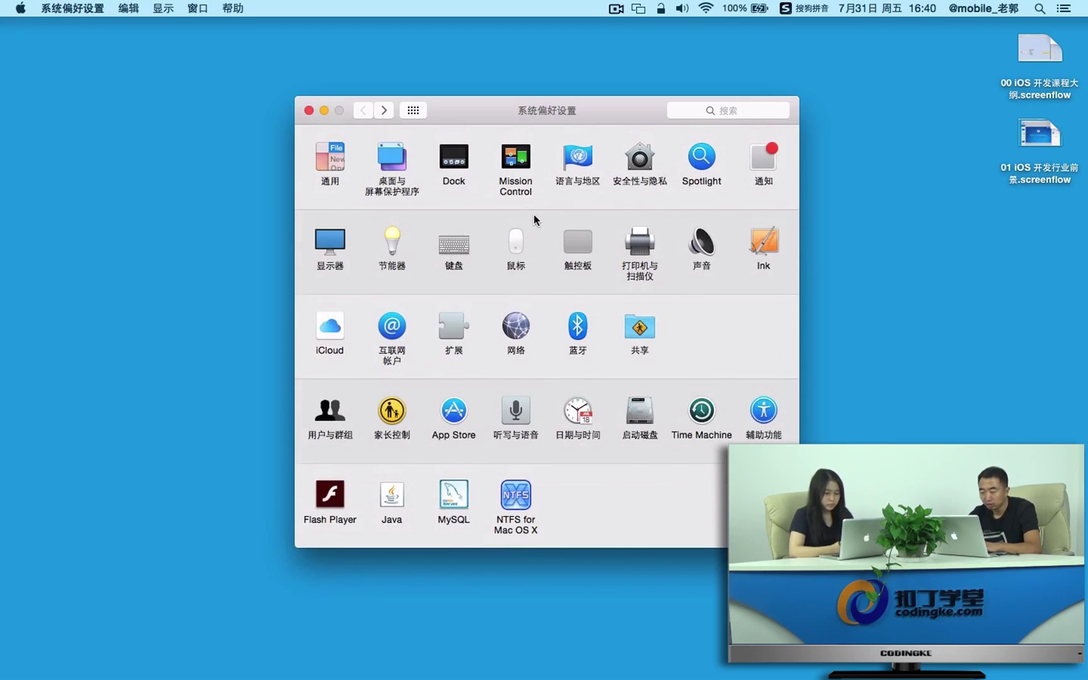
Switch the built-in display's 分辨率 option to 缩放 in the 显示器 settings, and return to the overview.
{"action": "left_click", "coordinate": [334, 246]}
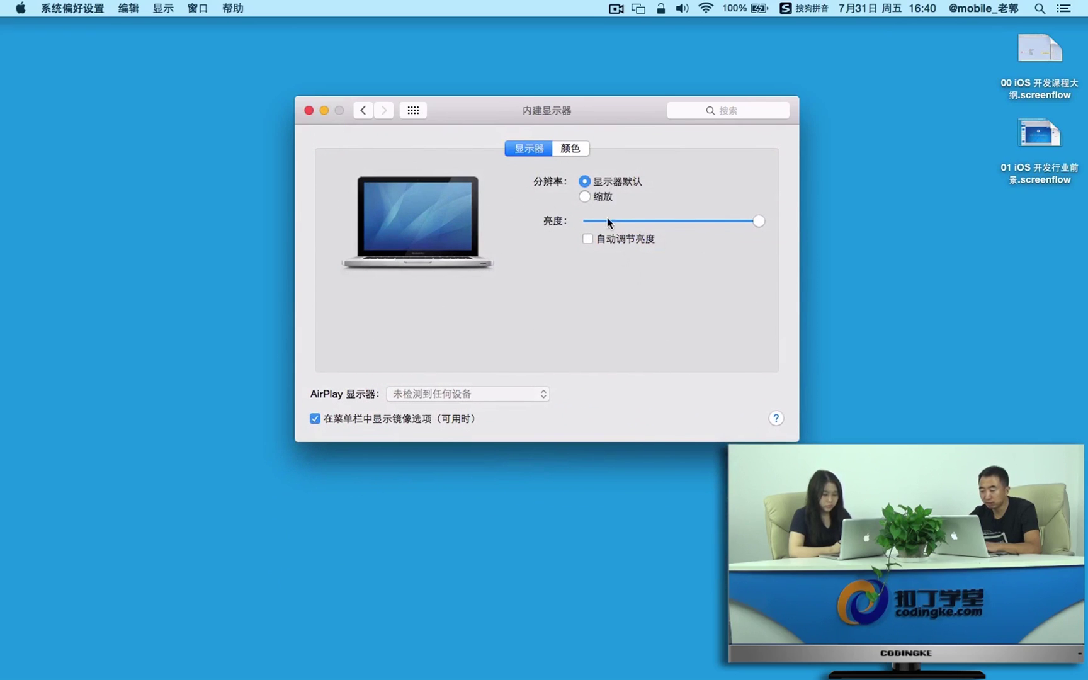
{"action": "left_click", "coordinate": [596, 197]}
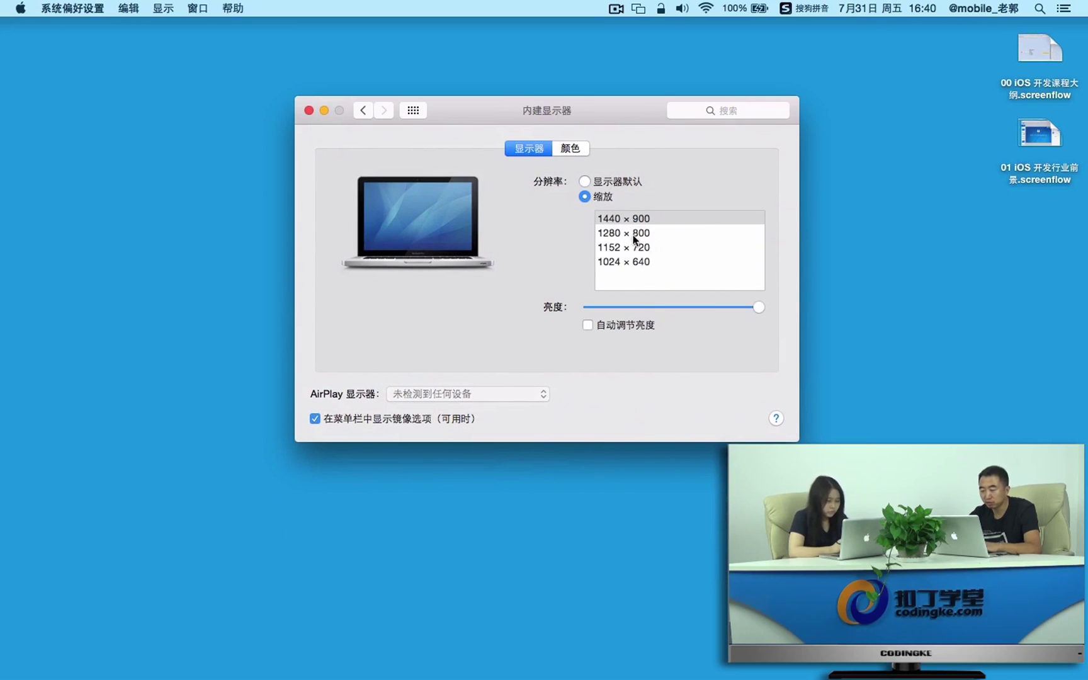
{"action": "left_click", "coordinate": [364, 111]}
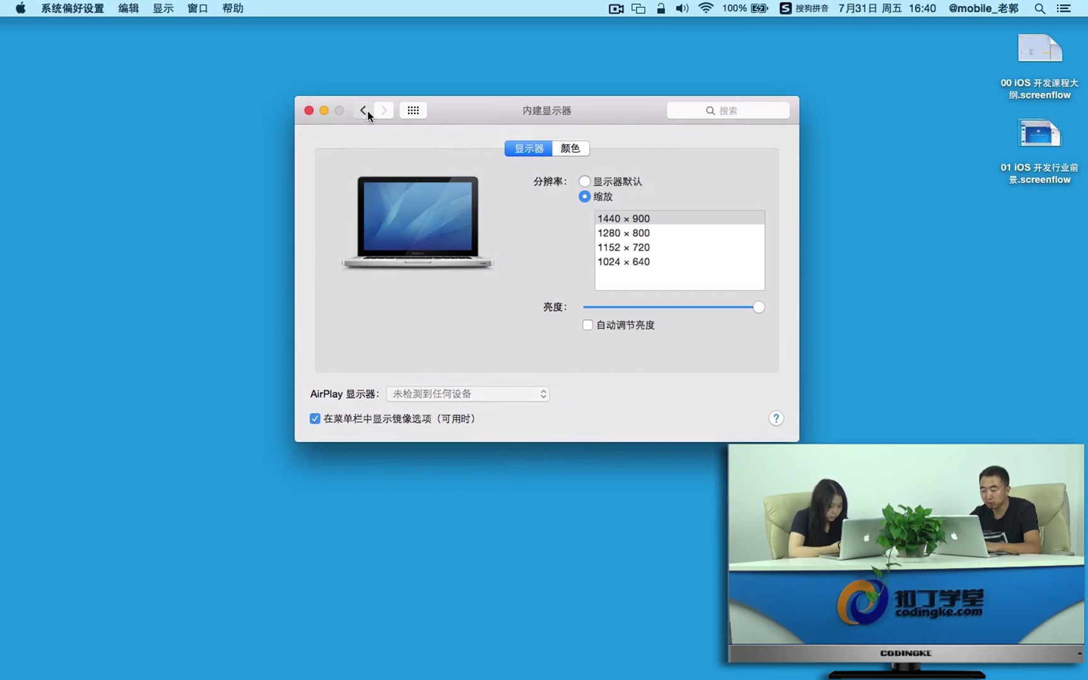
Restore the default 电池 settings in 节能器, and return to the overview by way of the 电源适配器 settings.
{"action": "left_click", "coordinate": [395, 252]}
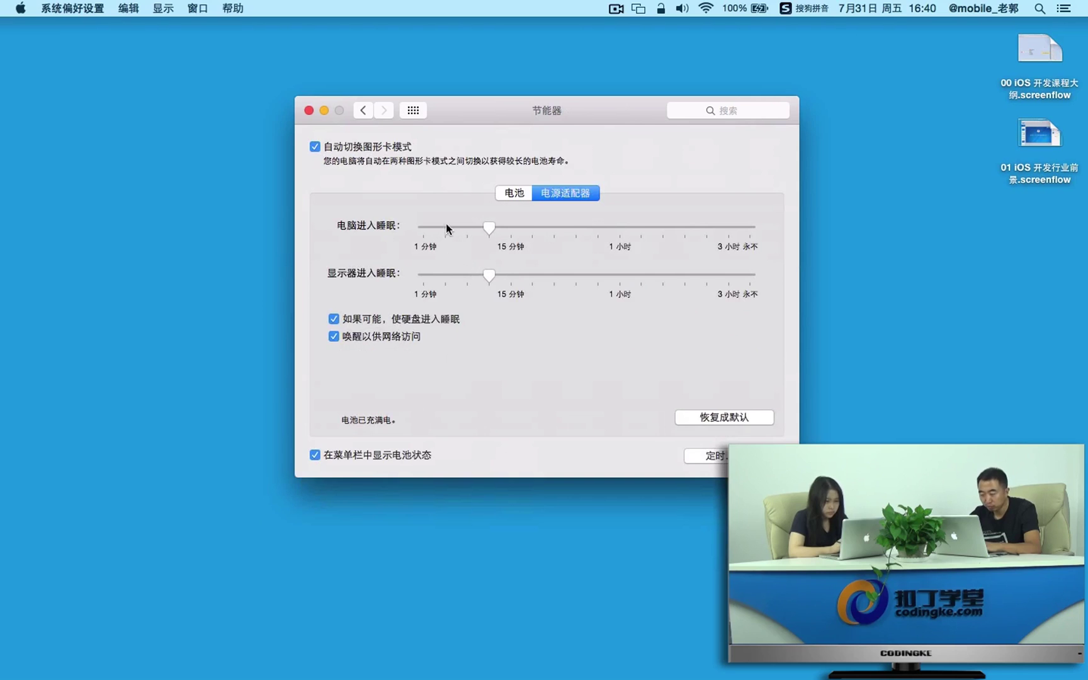
{"action": "left_click", "coordinate": [511, 194]}
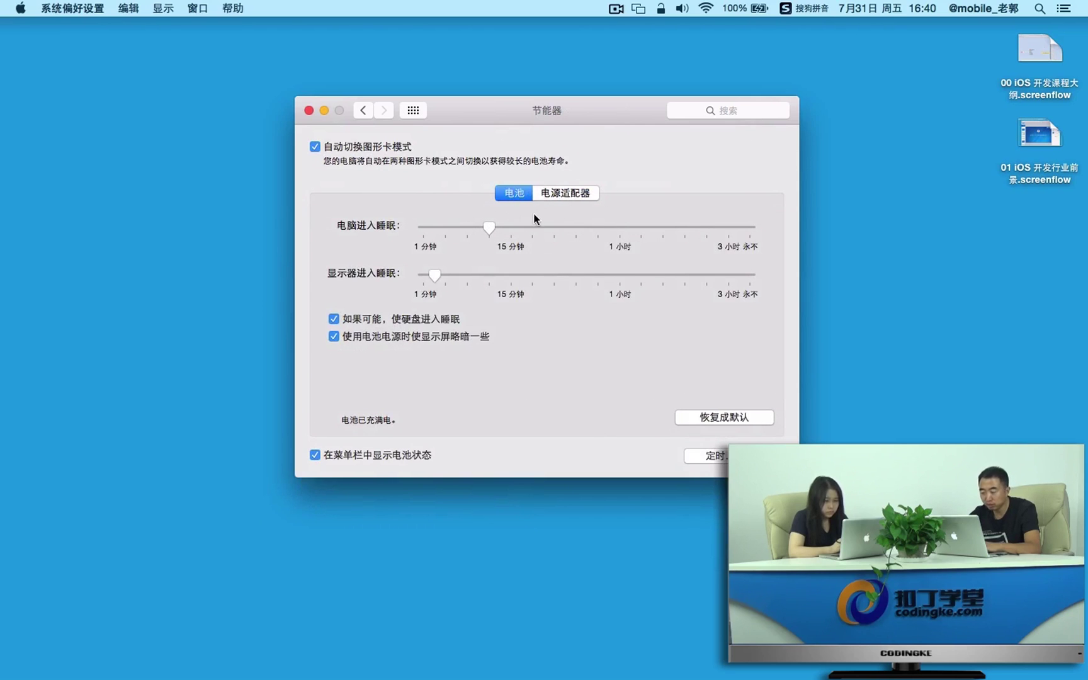
{"action": "left_click", "coordinate": [729, 415]}
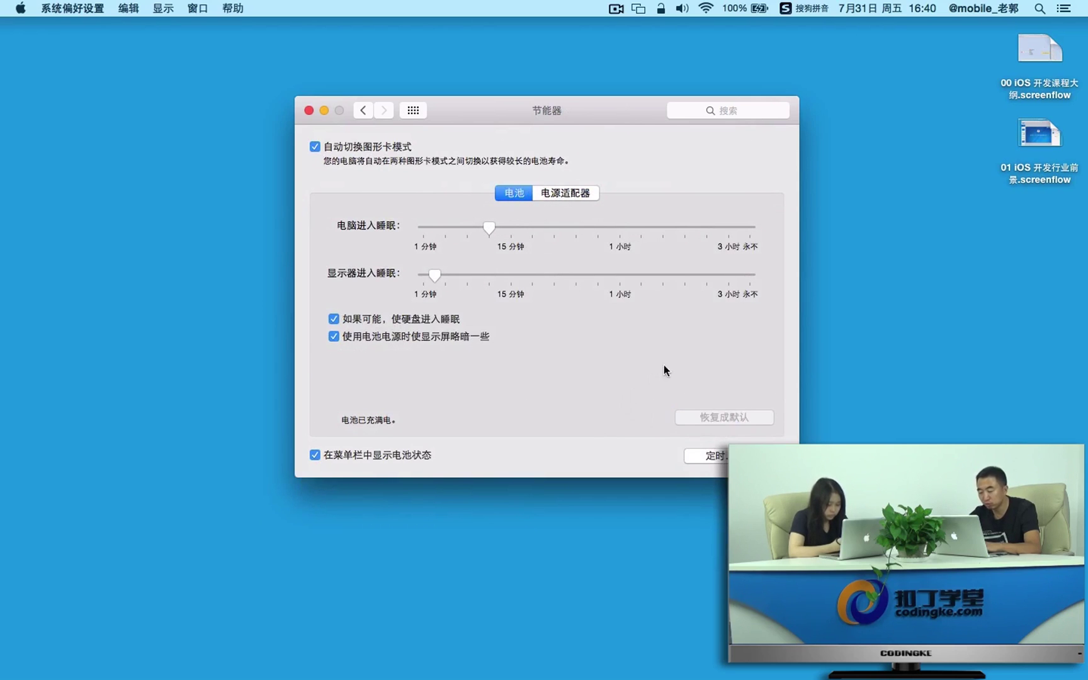
{"action": "left_click", "coordinate": [576, 196]}
{"action": "left_click", "coordinate": [364, 110]}
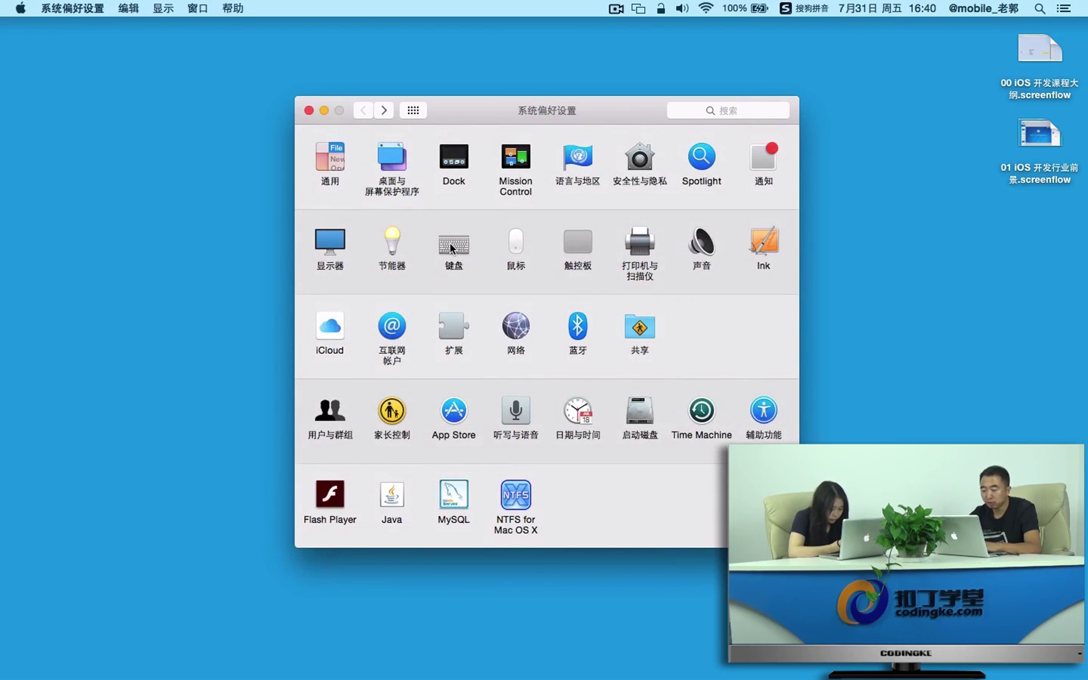
Open the 键盘 settings, and demonstrate a function key by showing and dismissing Launchpad.
{"action": "left_click", "coordinate": [452, 248]}
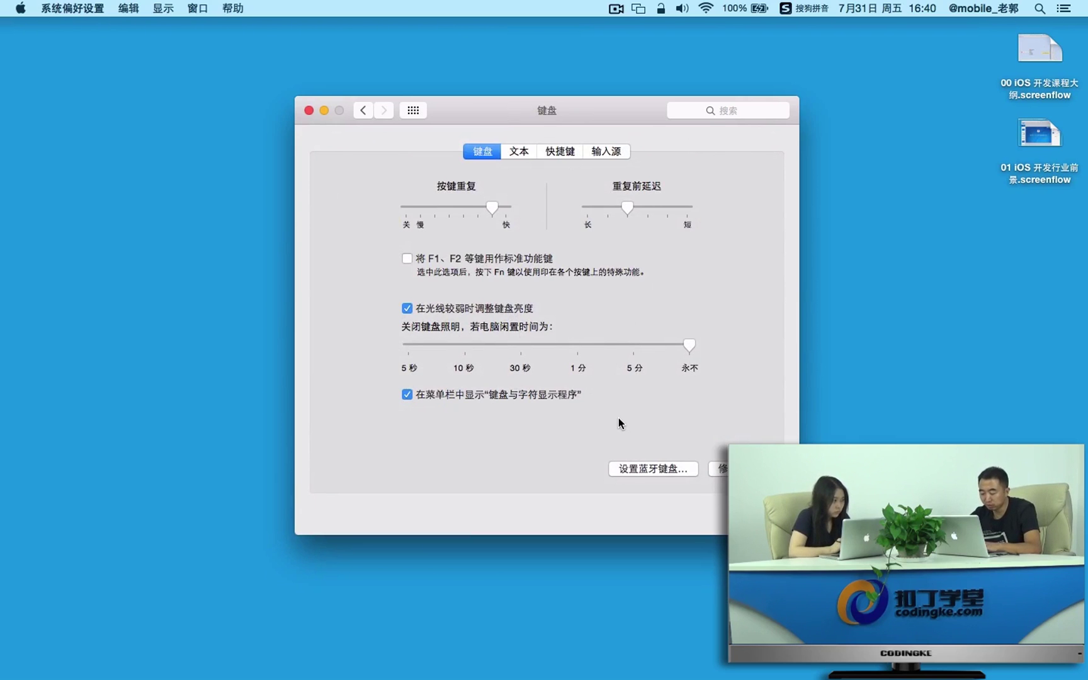
{"action": "key", "text": "F4"}
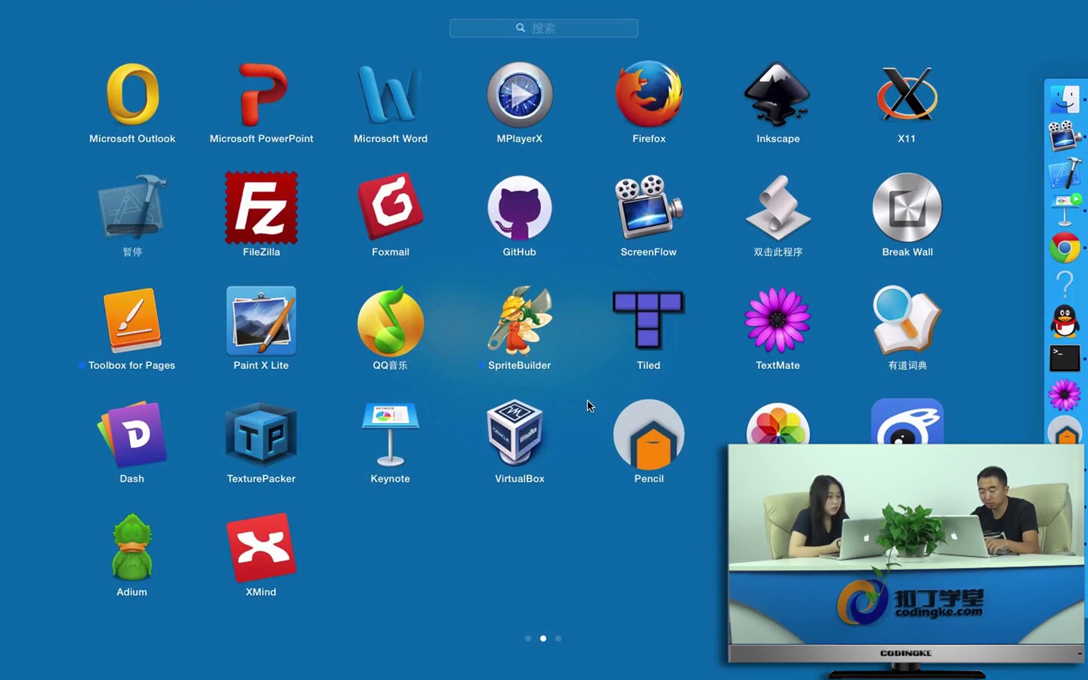
{"action": "left_click", "coordinate": [572, 483]}
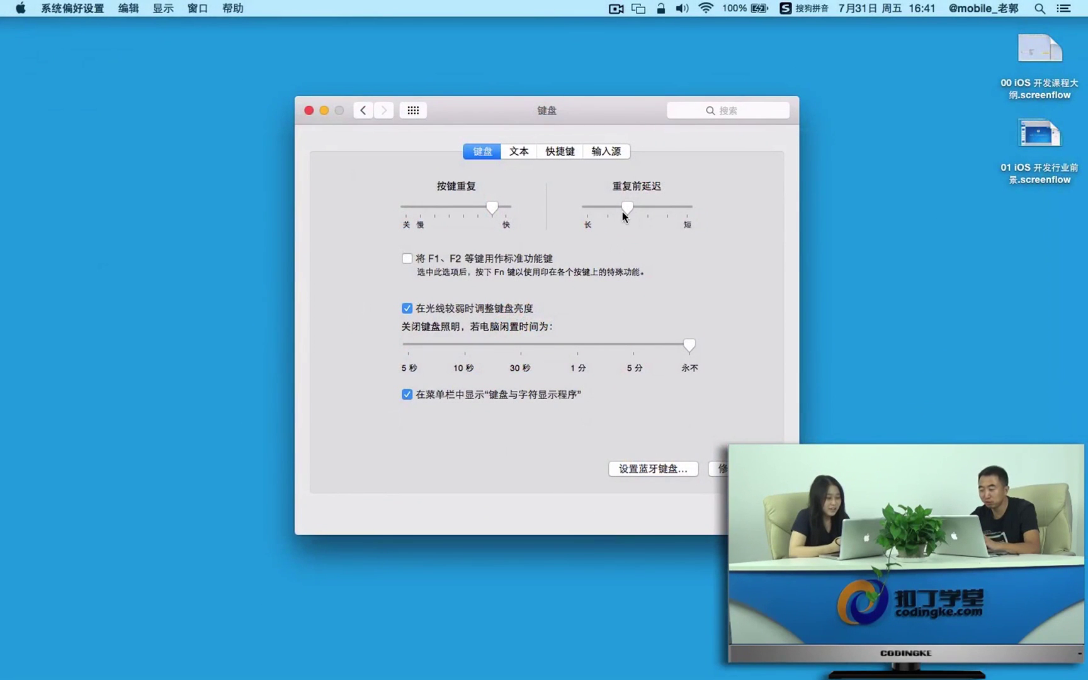
View the 文本, 快捷键 and 输入源 sections of the 键盘 settings, and return to the overview.
{"action": "left_click_drag", "start_coordinate": [618, 102], "coordinate": [658, 104]}
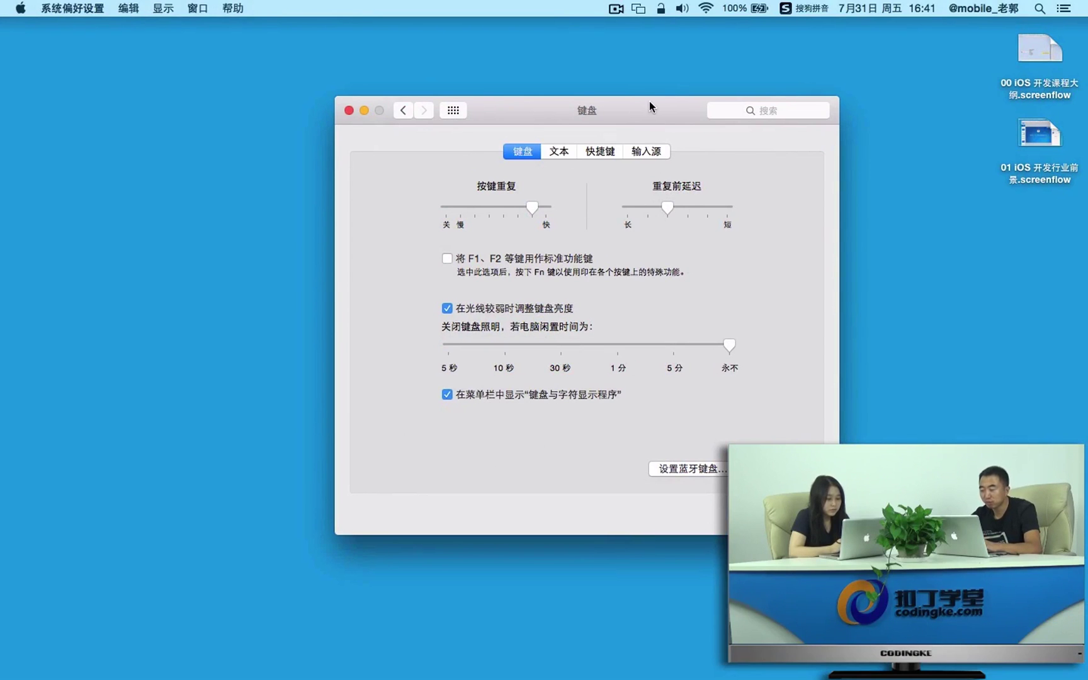
{"action": "left_click_drag", "start_coordinate": [650, 103], "coordinate": [616, 93]}
{"action": "left_click", "coordinate": [527, 142]}
{"action": "left_click", "coordinate": [560, 142]}
{"action": "left_click", "coordinate": [627, 143]}
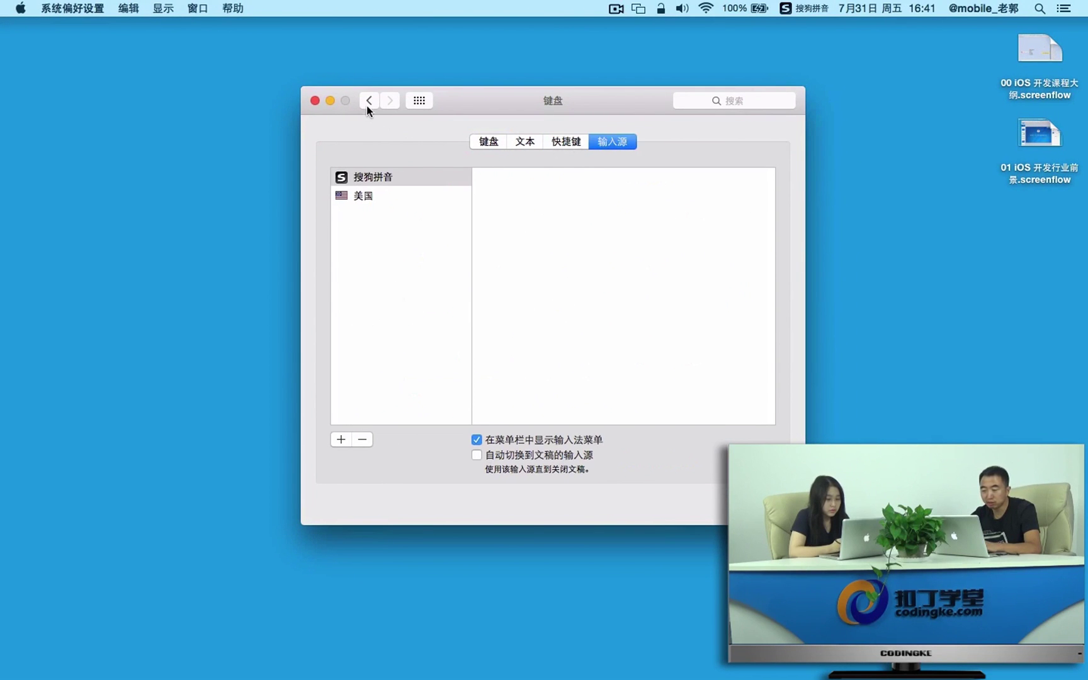
{"action": "left_click", "coordinate": [369, 101]}
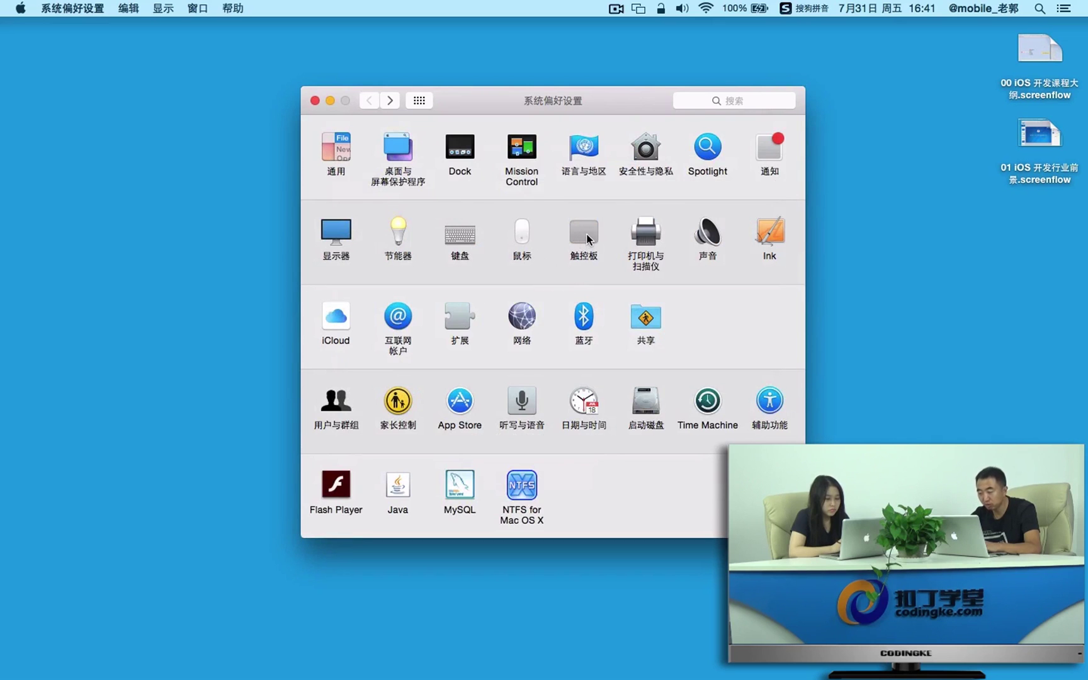
View the 触控板 scroll and zoom settings and the 用户与群组 accounts in turn, returning to the overview after each.
{"action": "left_click", "coordinate": [587, 237]}
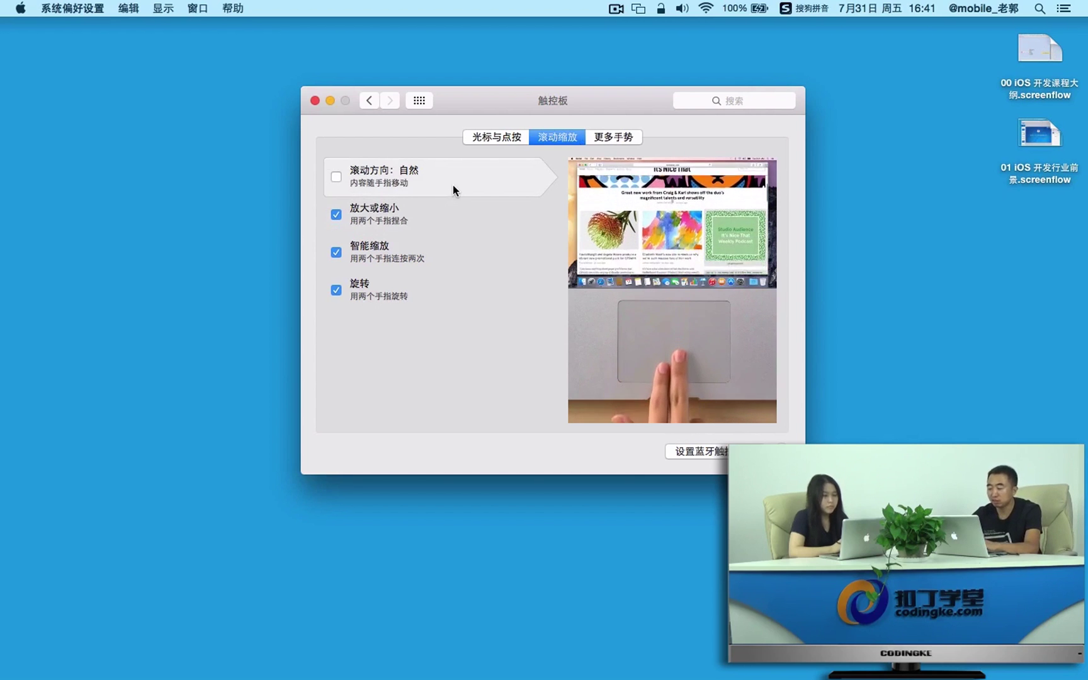
{"action": "left_click", "coordinate": [369, 100]}
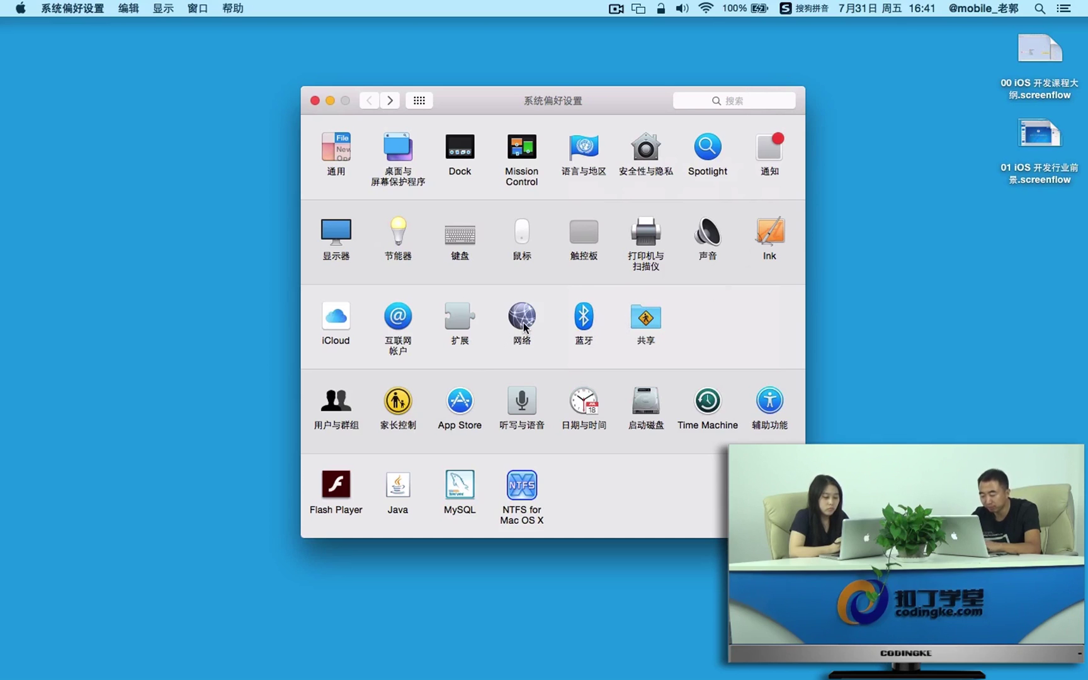
{"action": "left_click", "coordinate": [340, 409]}
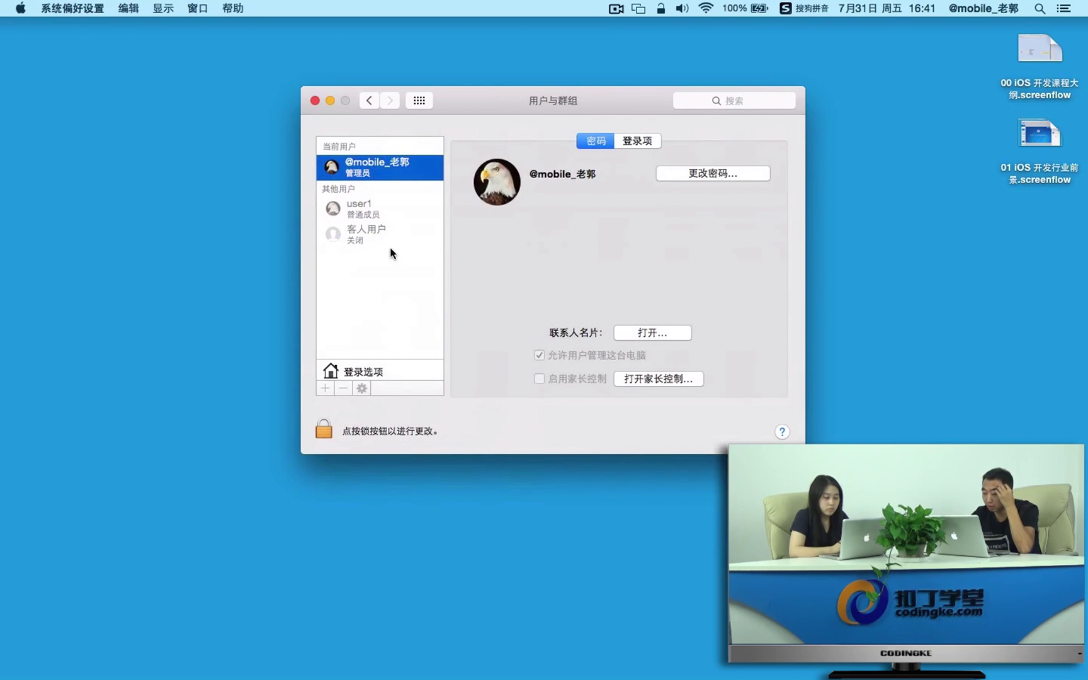
{"action": "left_click_drag", "start_coordinate": [494, 102], "coordinate": [466, 118]}
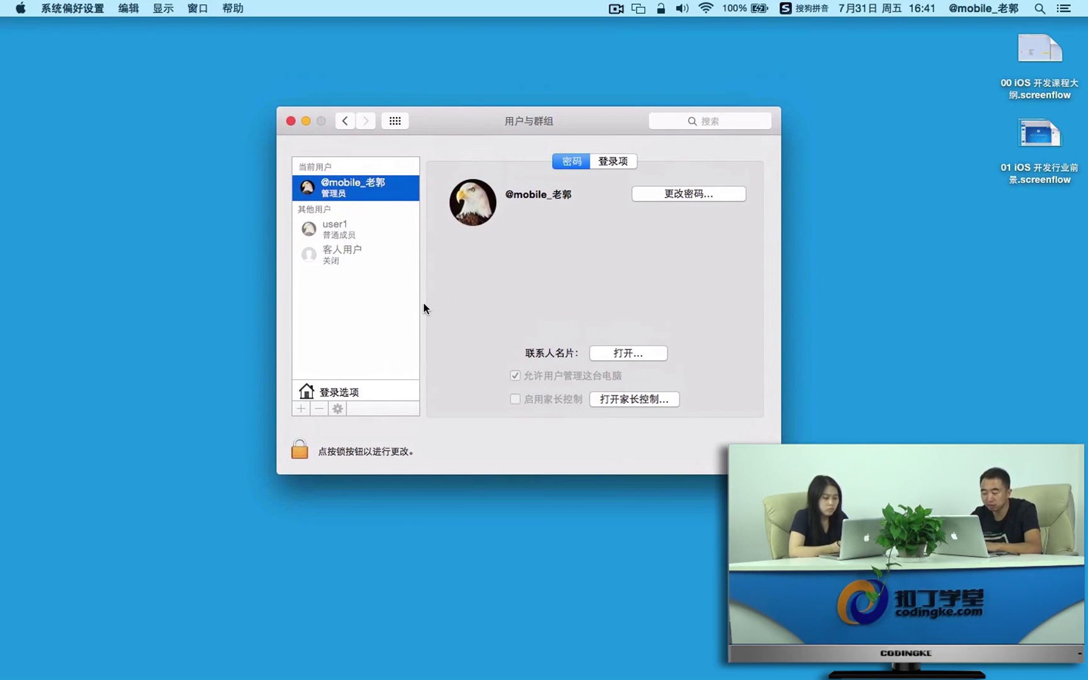
{"action": "left_click_drag", "start_coordinate": [476, 115], "coordinate": [482, 126]}
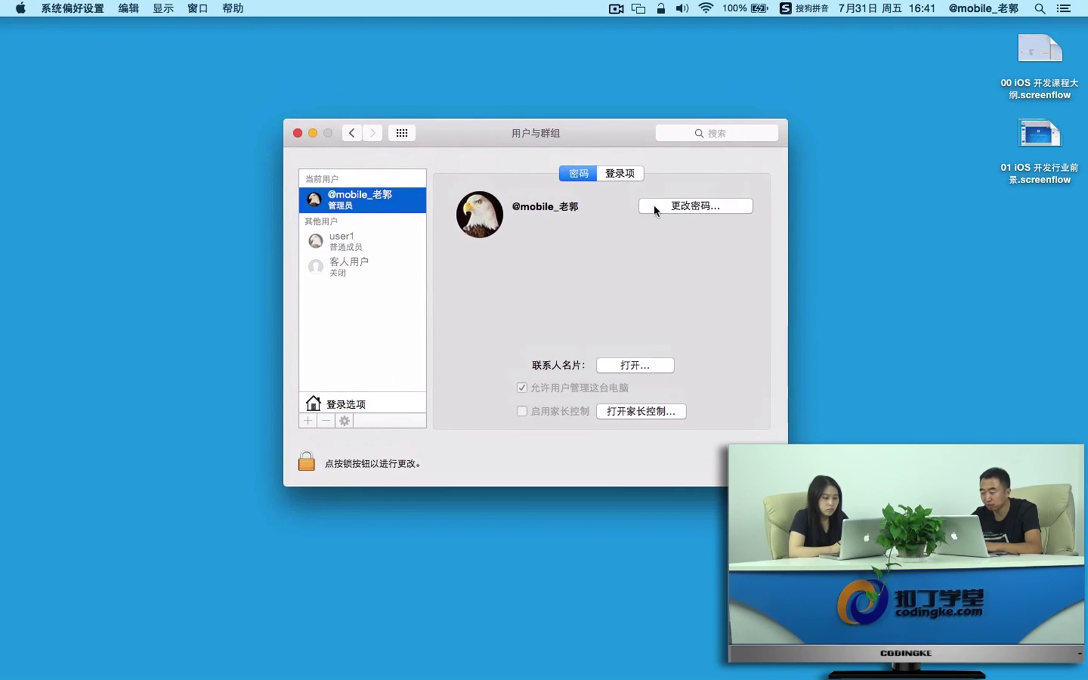
{"action": "left_click_drag", "start_coordinate": [588, 134], "coordinate": [575, 134]}
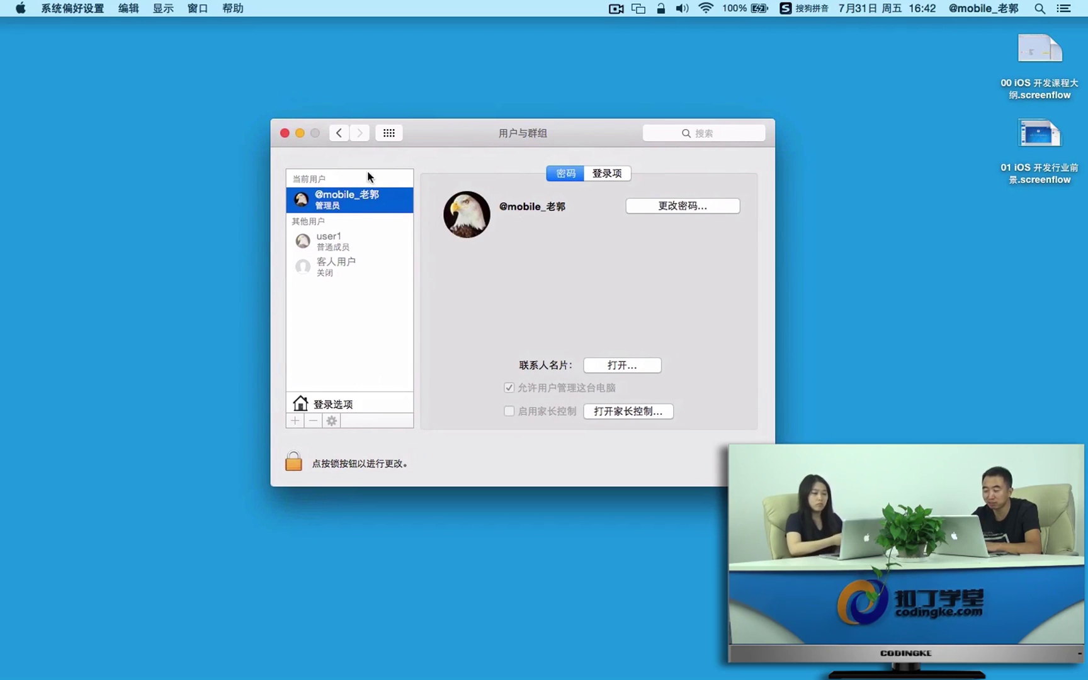
{"action": "left_click", "coordinate": [339, 135]}
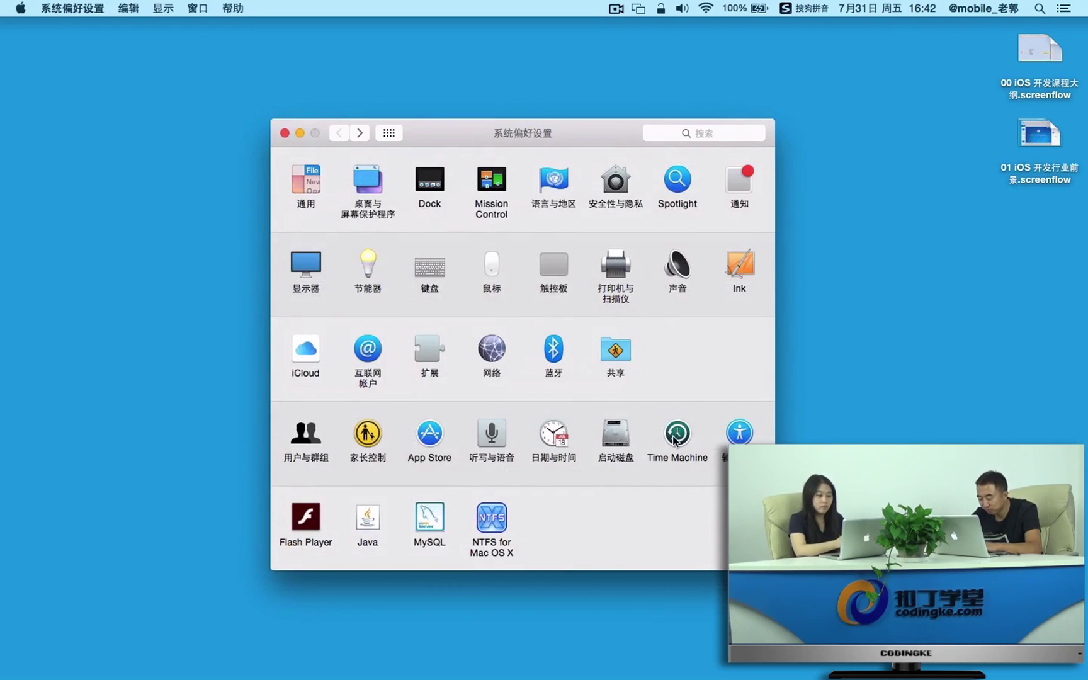
Reposition the 系统偏好设置 window and close it.
{"action": "left_click_drag", "start_coordinate": [603, 132], "coordinate": [601, 105]}
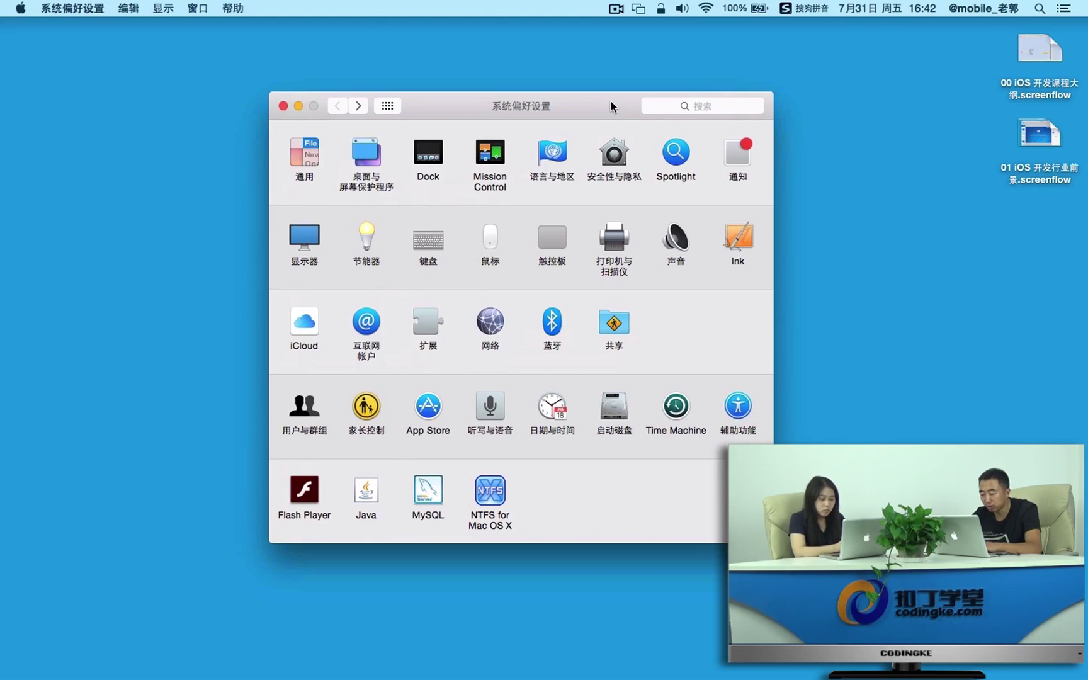
{"action": "left_click_drag", "start_coordinate": [609, 104], "coordinate": [580, 104]}
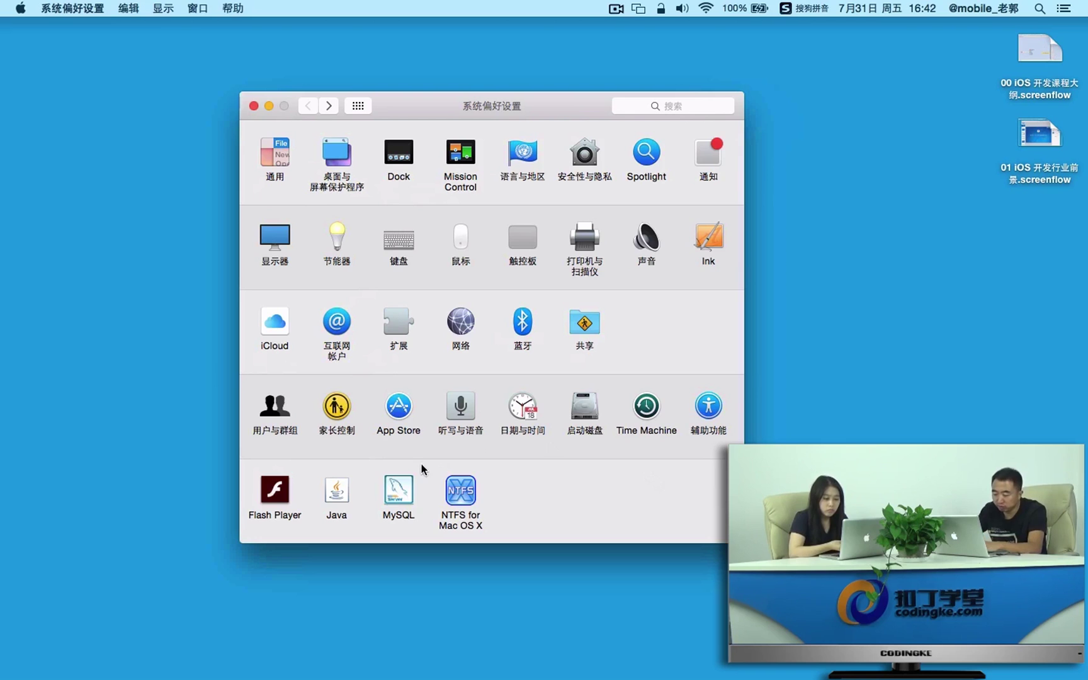
{"action": "left_click", "coordinate": [253, 105]}
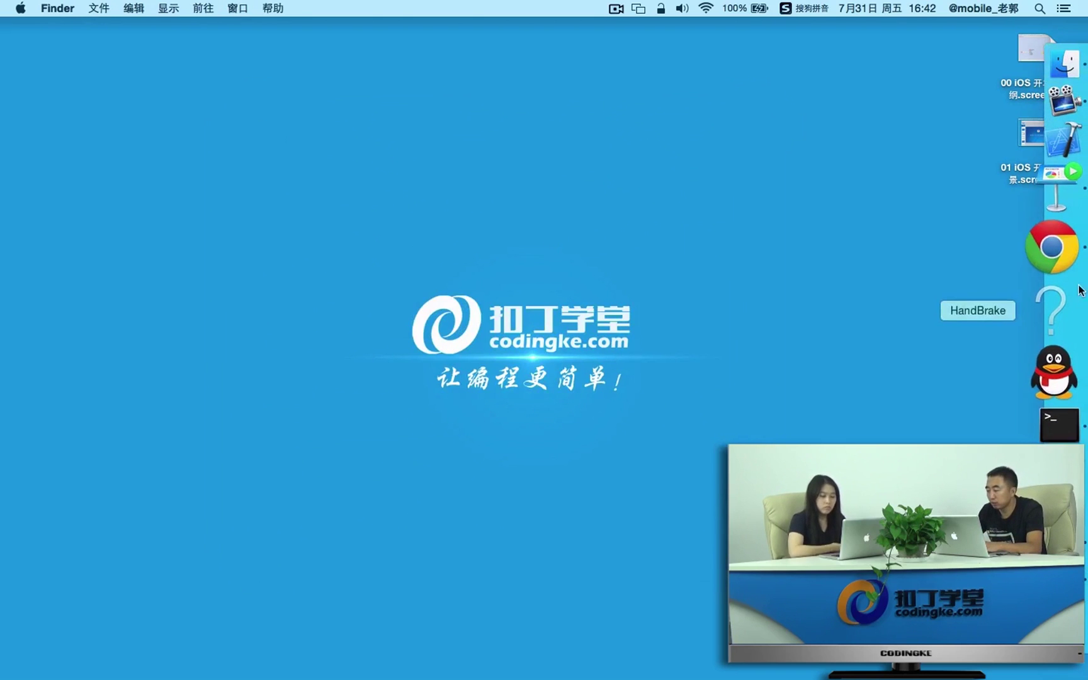
Switch to the Keynote presentation, advance to the slide 9. 常用快捷键, and examine its shortcut list in the editing view.
{"action": "left_click", "coordinate": [1056, 230]}
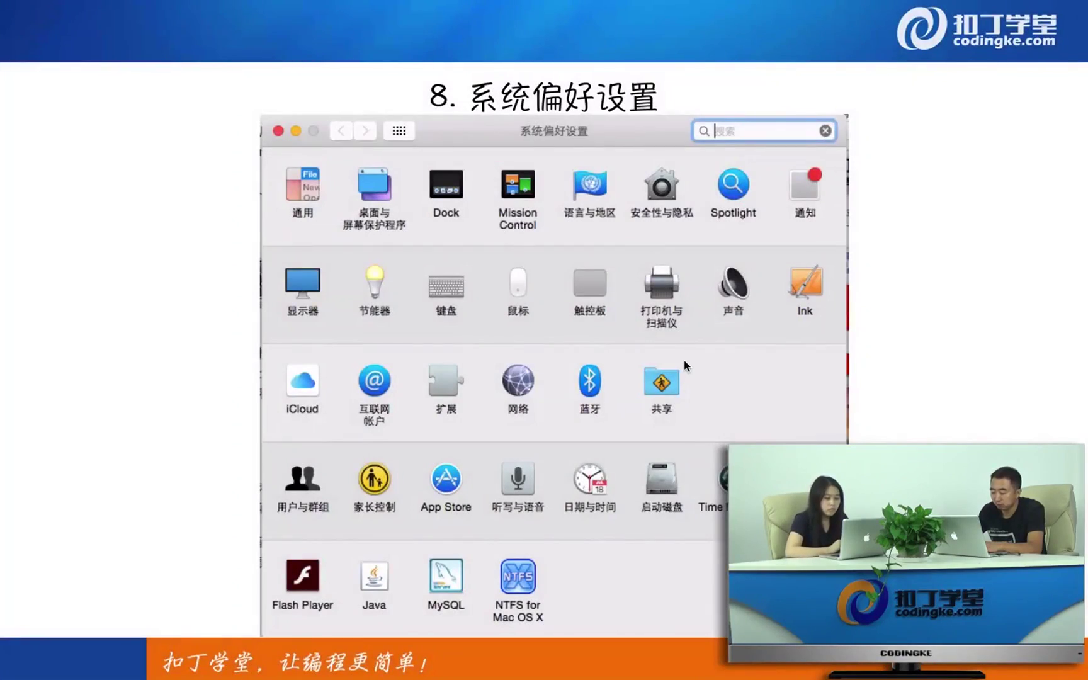
{"action": "key", "text": "Right"}
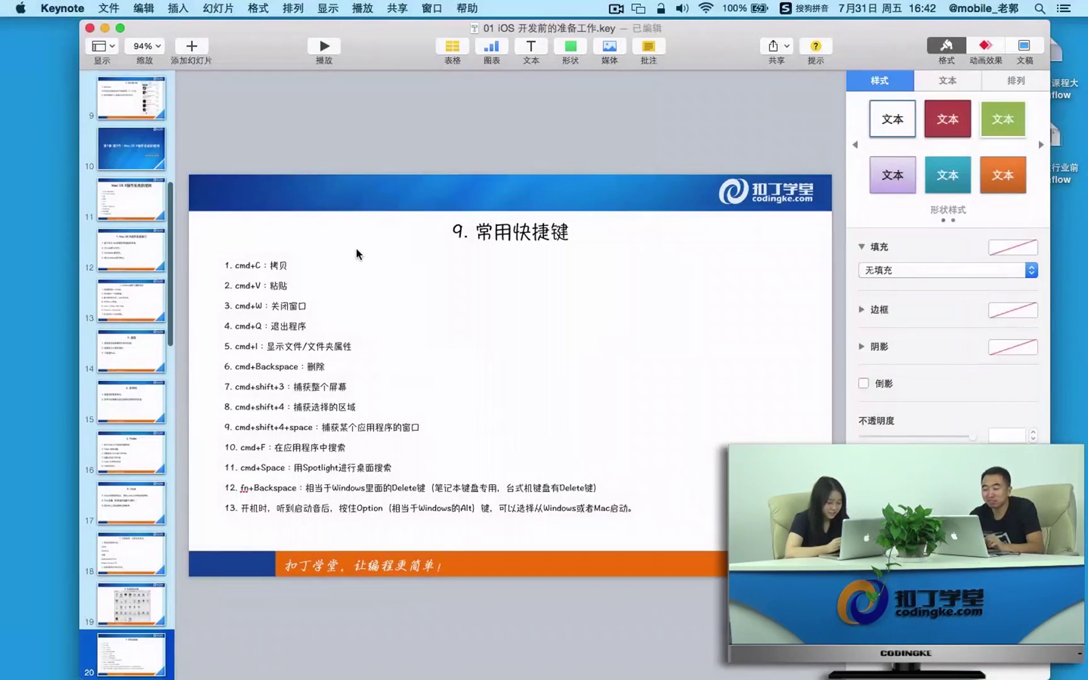
{"action": "left_click", "coordinate": [356, 247]}
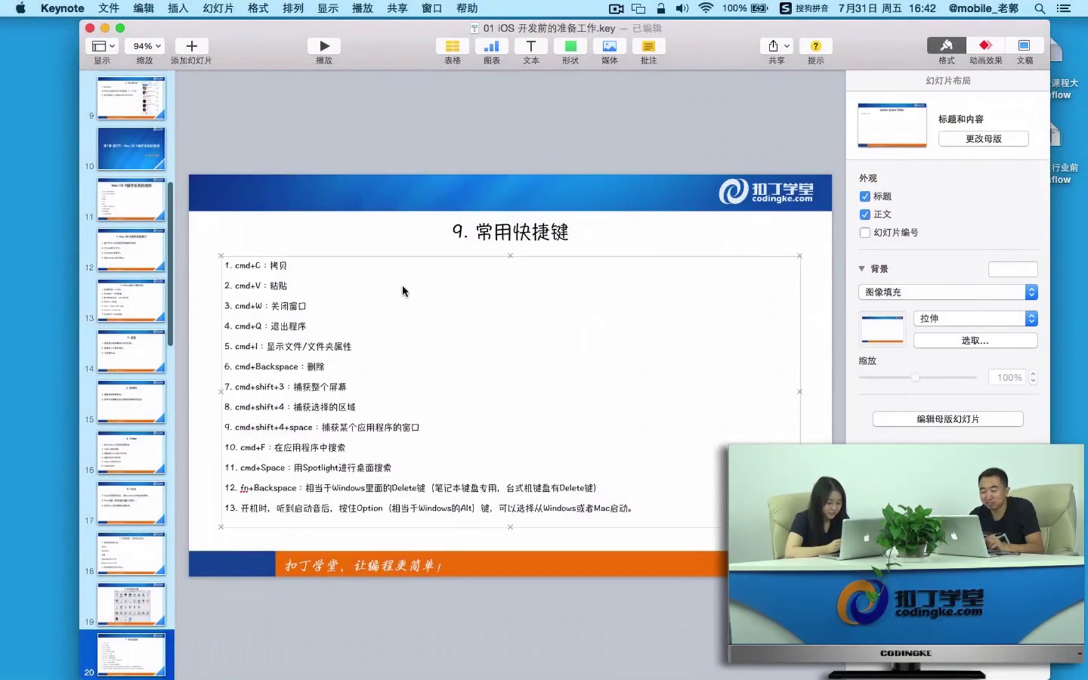
{"action": "left_click", "coordinate": [403, 284]}
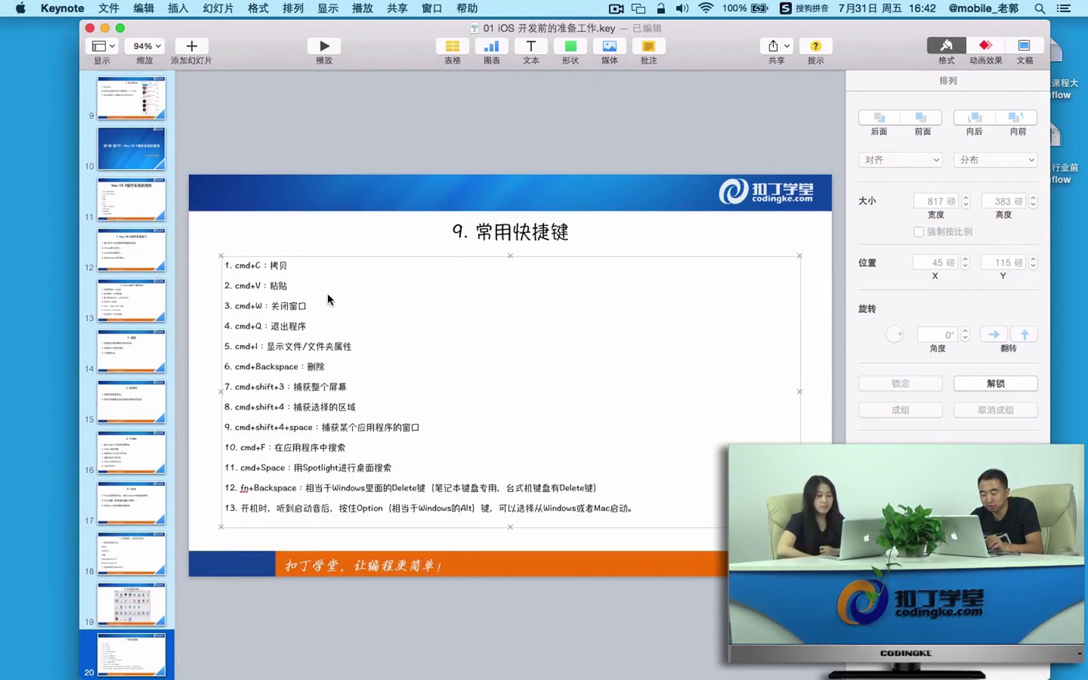
{"action": "left_click", "coordinate": [335, 227]}
{"action": "left_click", "coordinate": [340, 304]}
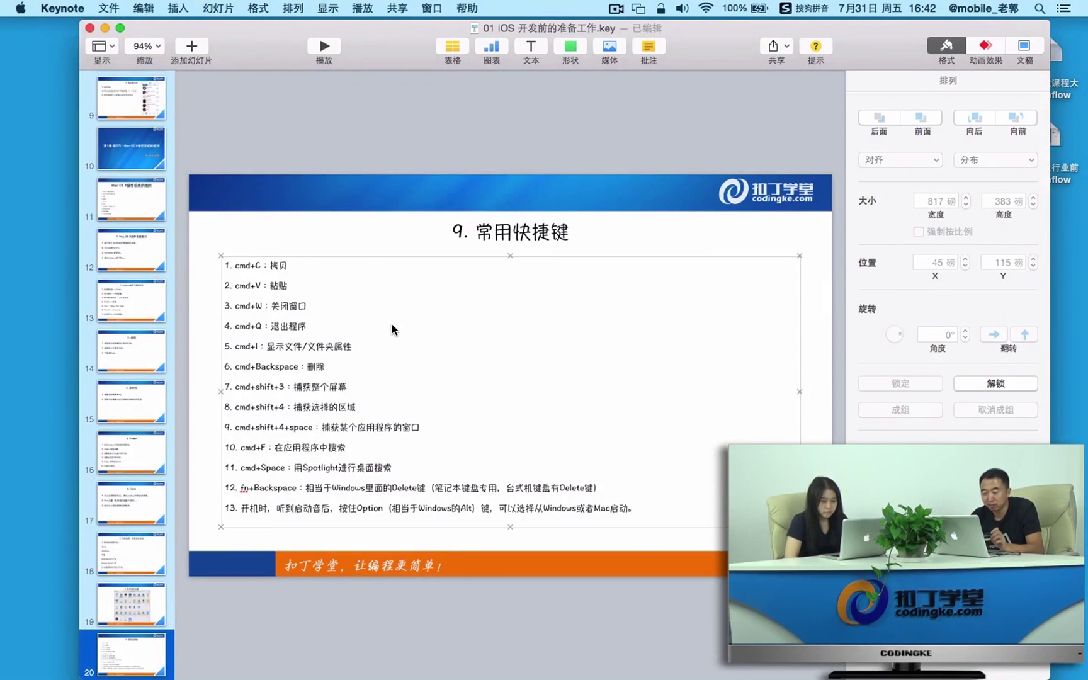
{"action": "left_click_drag", "start_coordinate": [399, 51], "coordinate": [399, 53]}
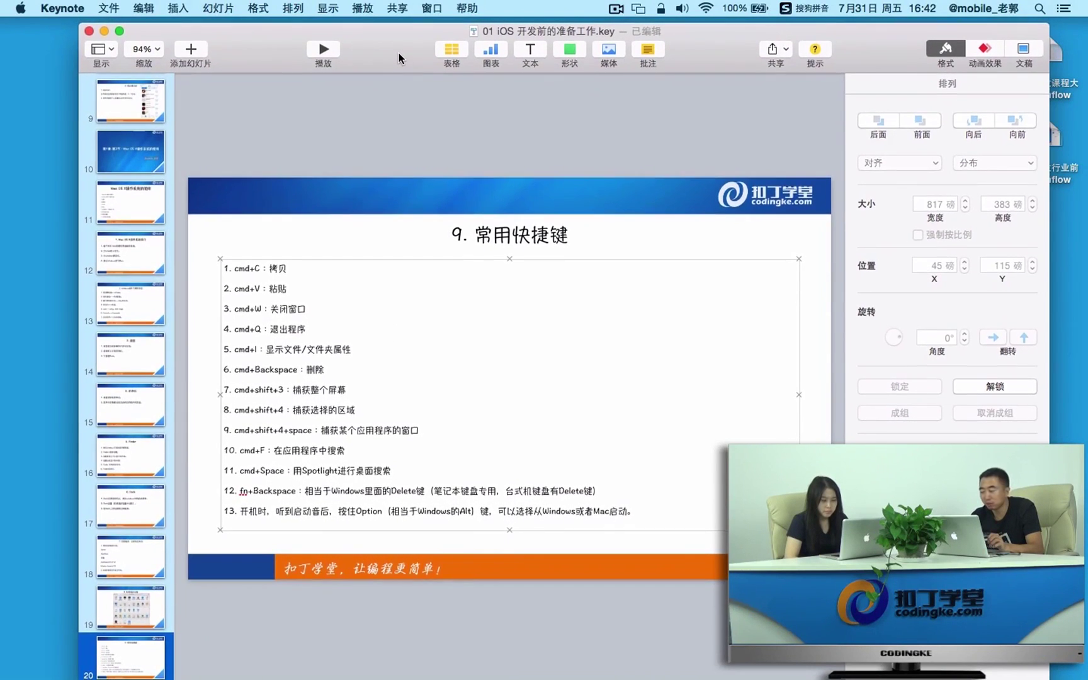
Switch to Terminal (终端) and open a shell window.
{"action": "mouse_move", "coordinate": [1086, 171]}
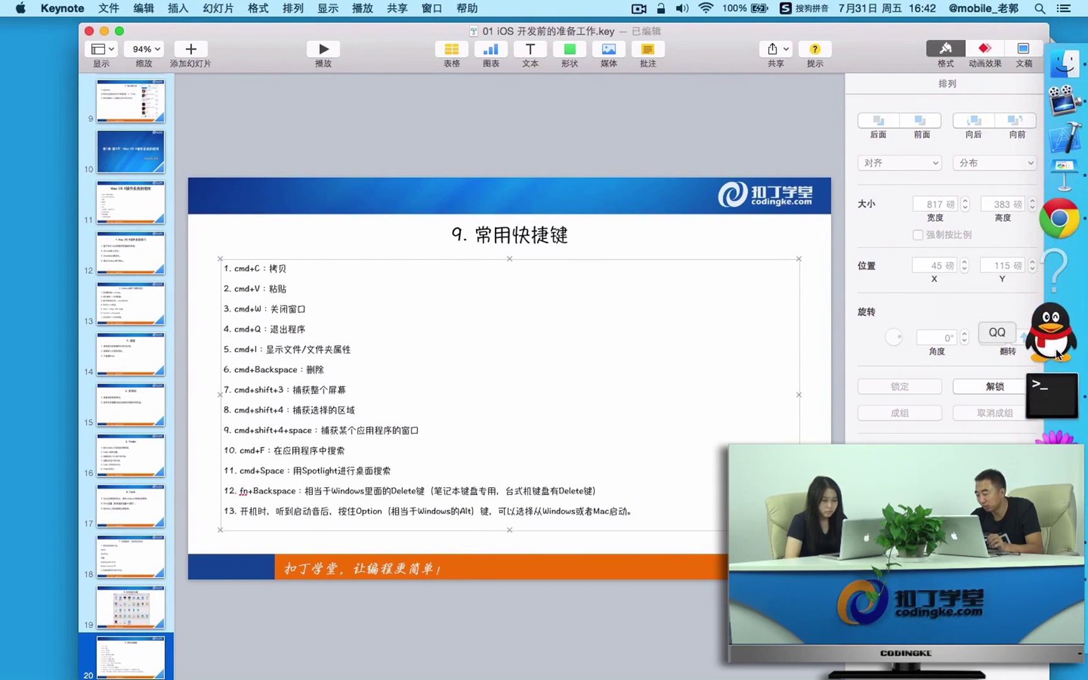
{"action": "left_click", "coordinate": [1057, 391]}
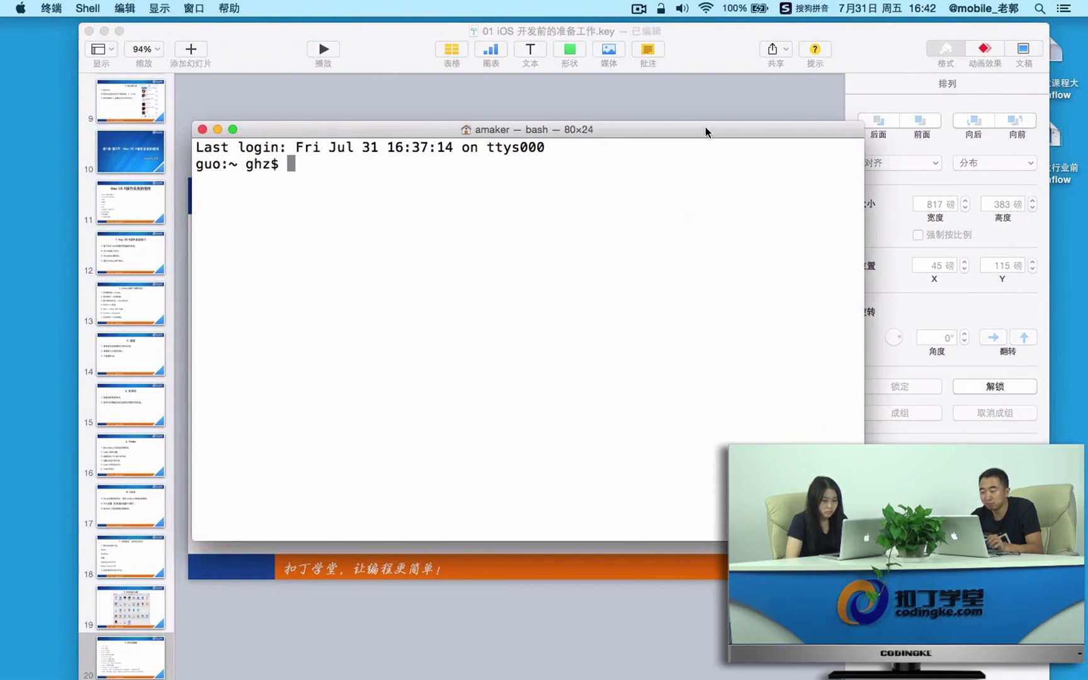
Move the Terminal window aside, list the home folder's contents with ls, and clear the output with clear.
{"action": "left_click_drag", "start_coordinate": [708, 131], "coordinate": [917, 130]}
{"action": "type", "text": "ls"}
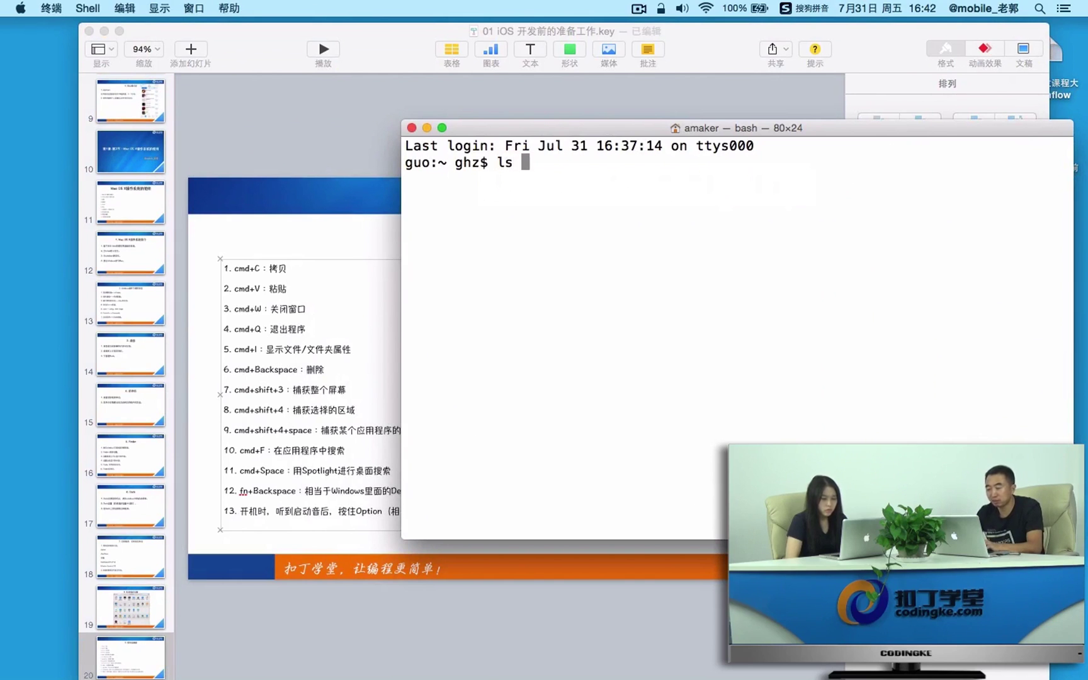
{"action": "key", "text": "Return"}
{"action": "type", "text": "clear"}
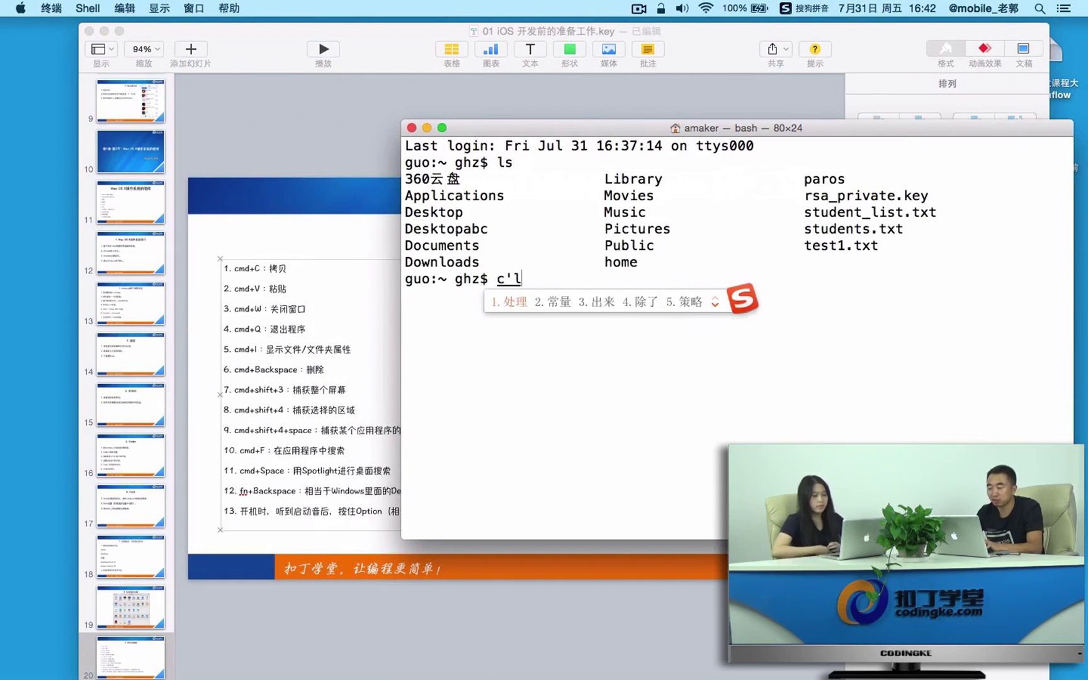
{"action": "key", "text": "Return"}
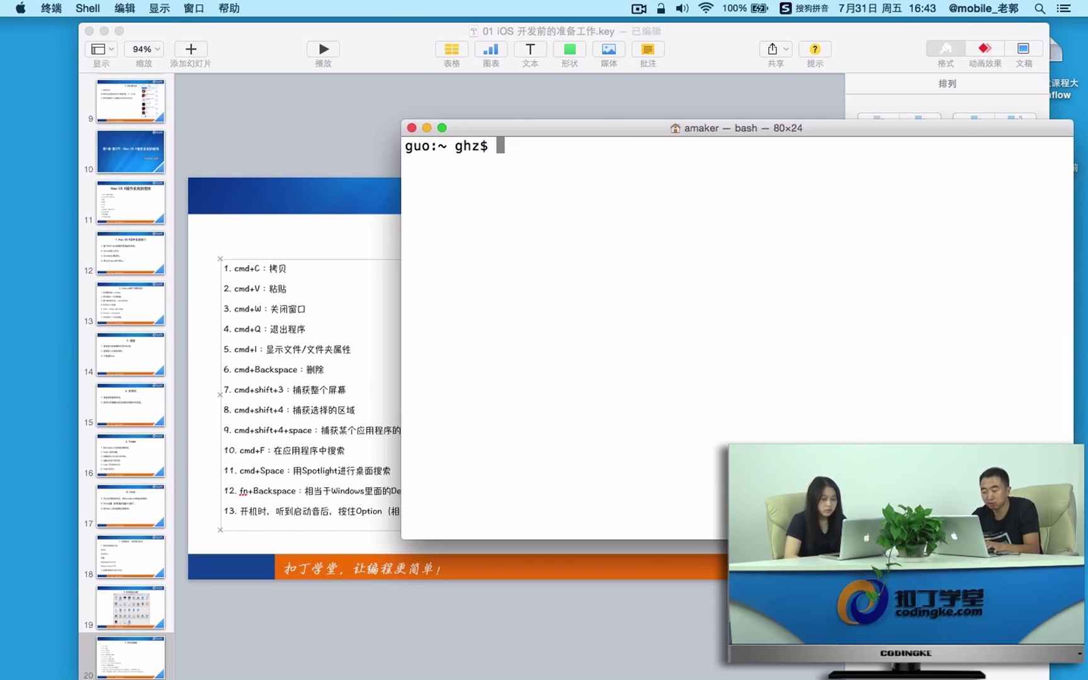
Close the shell window to demonstrate cmd+W, and reopen Terminal and quit it to demonstrate cmd+Q.
{"action": "key", "text": "super+w"}
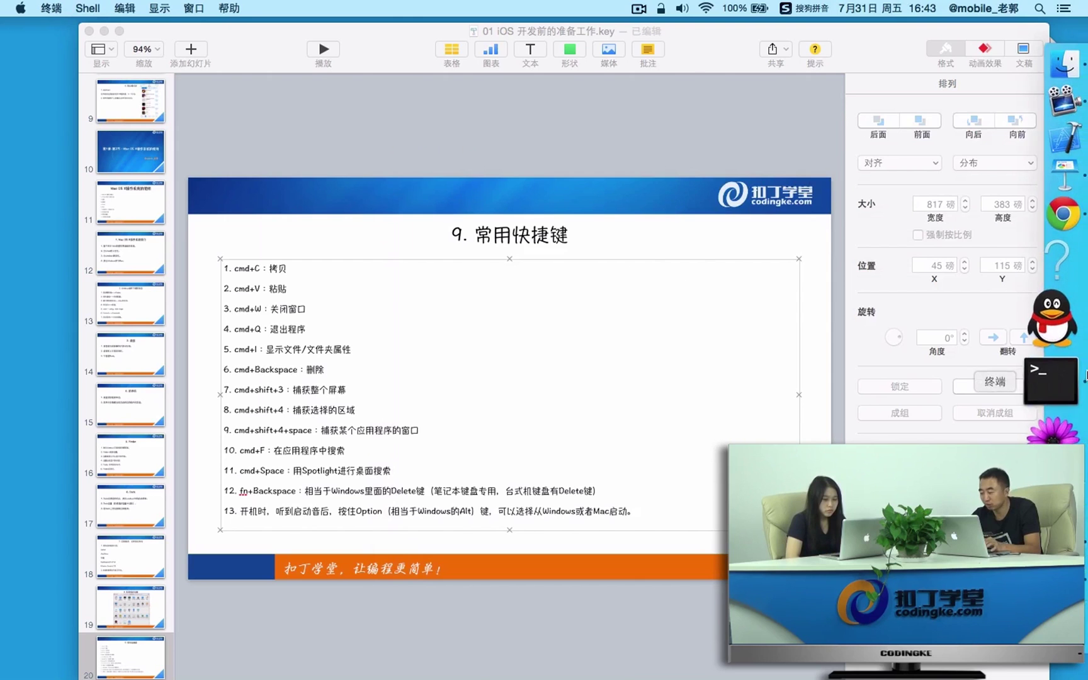
{"action": "left_click", "coordinate": [1048, 370]}
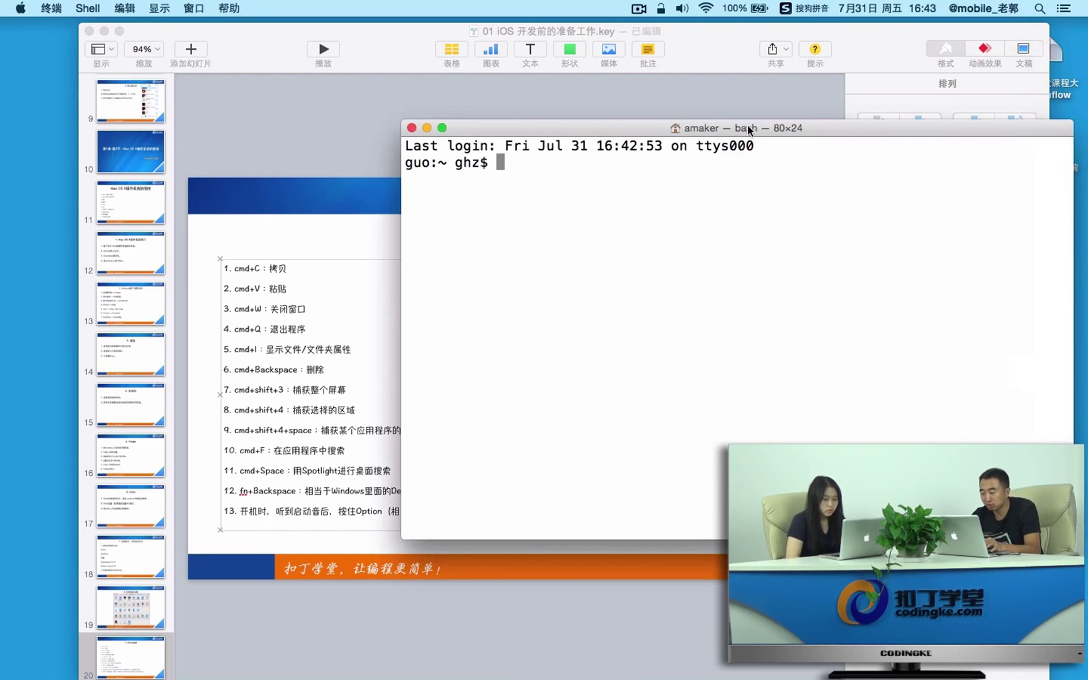
{"action": "left_click_drag", "start_coordinate": [749, 130], "coordinate": [831, 125]}
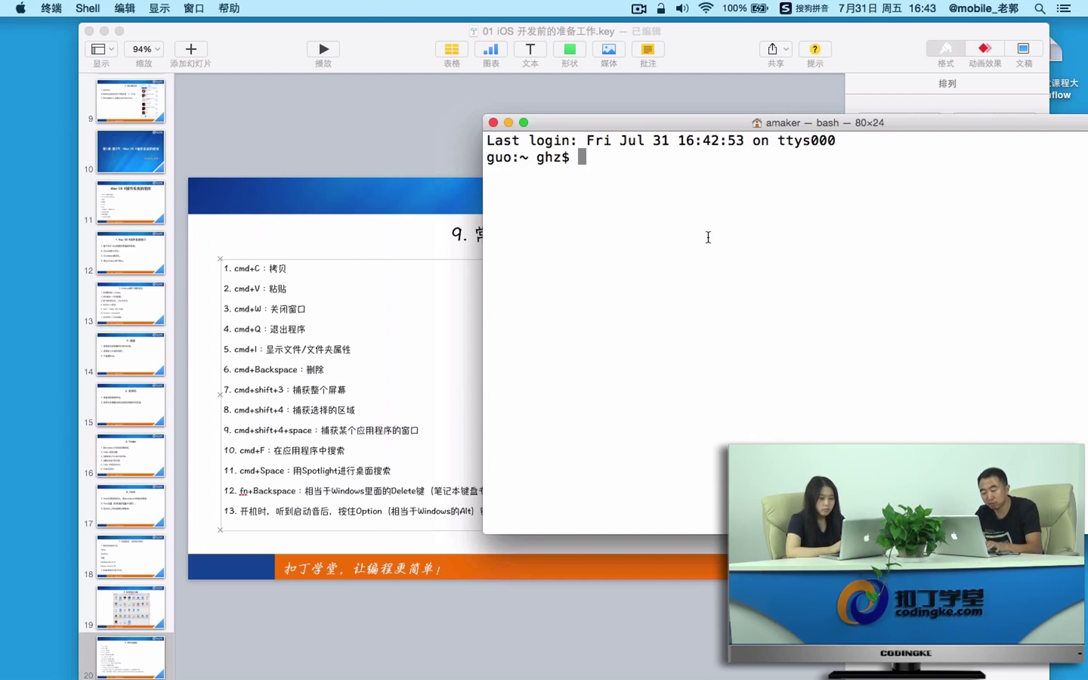
{"action": "key", "text": "super+q"}
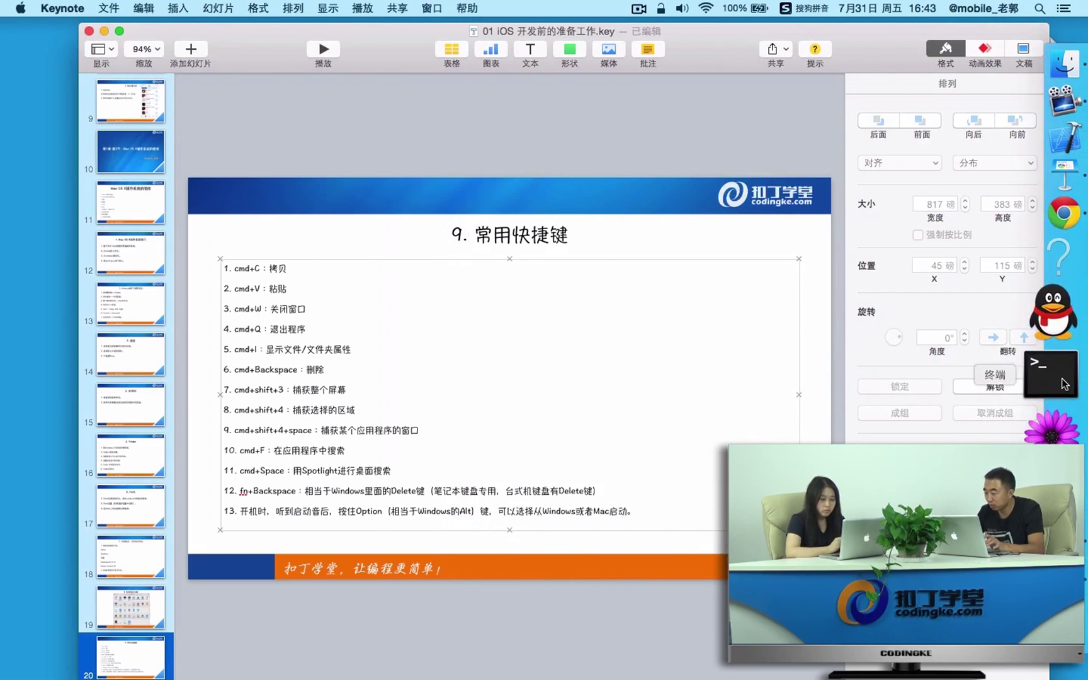
Open Terminal once more, close only its window, and switch back to the Keynote presentation.
{"action": "left_click", "coordinate": [1062, 381]}
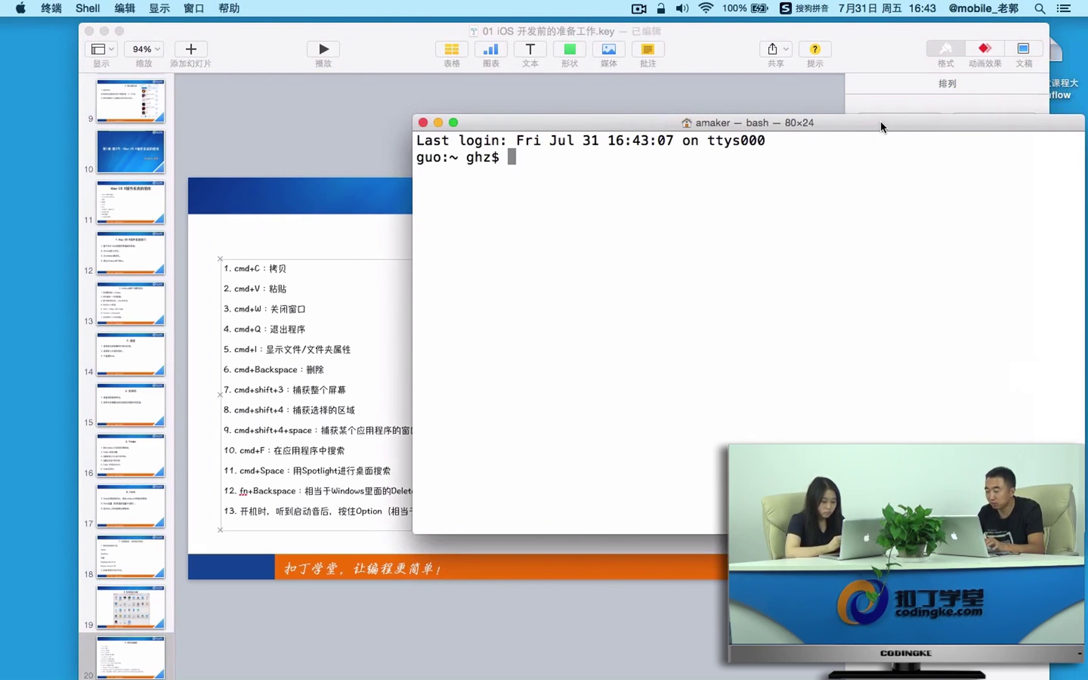
{"action": "left_click_drag", "start_coordinate": [878, 128], "coordinate": [442, 121]}
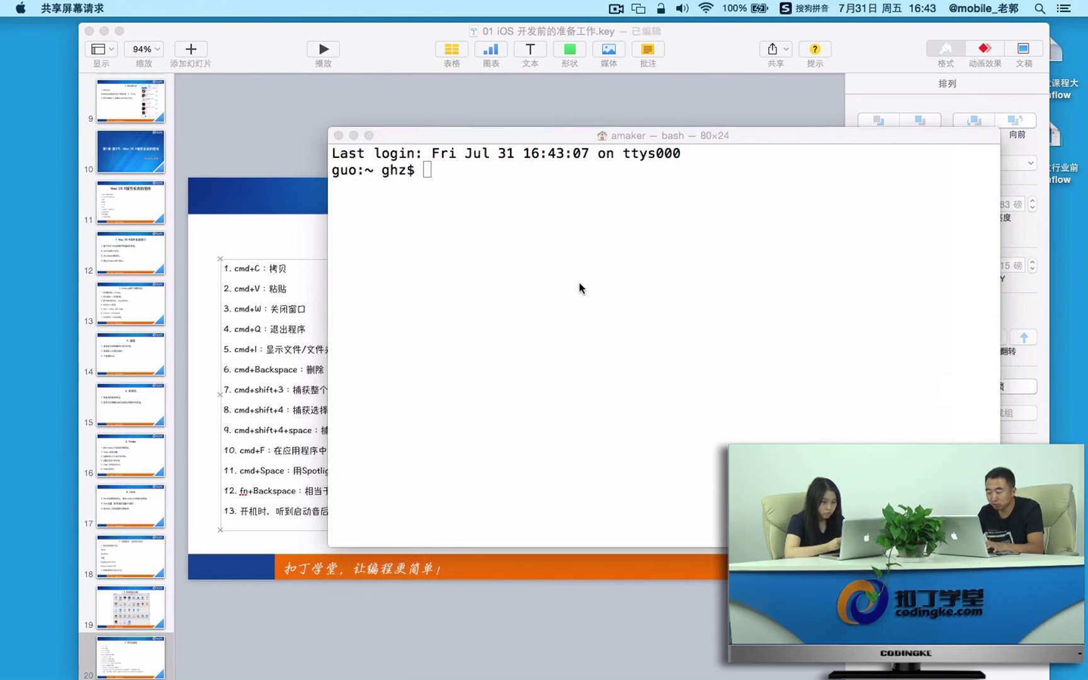
{"action": "left_click", "coordinate": [598, 263]}
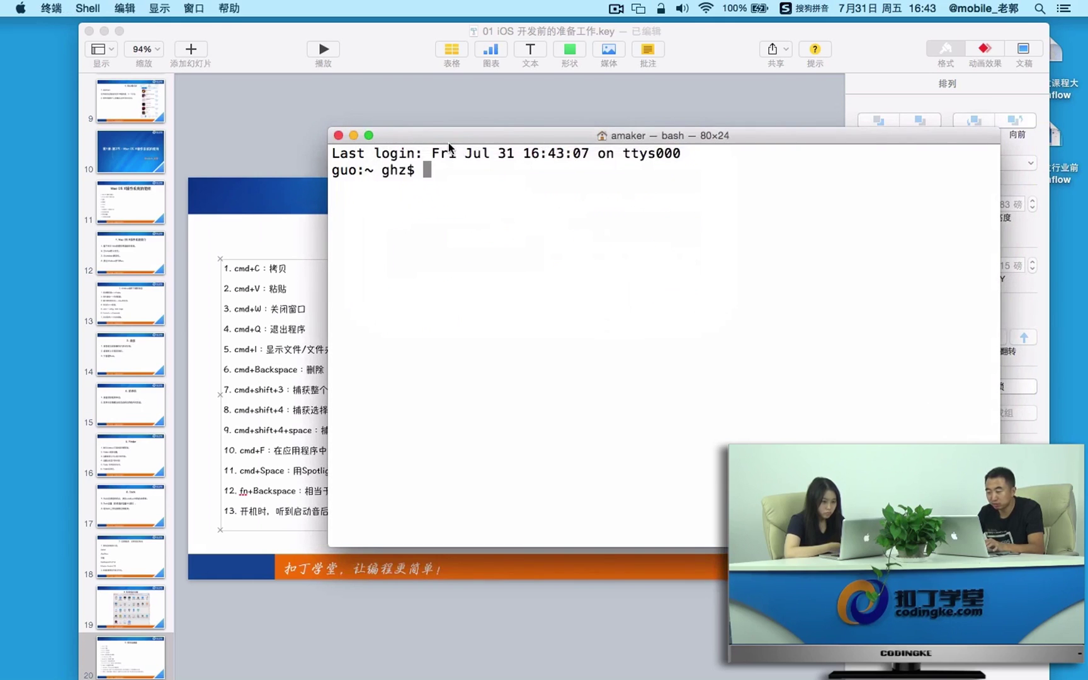
{"action": "key", "text": "cmd+w"}
{"action": "mouse_move", "coordinate": [1084, 381]}
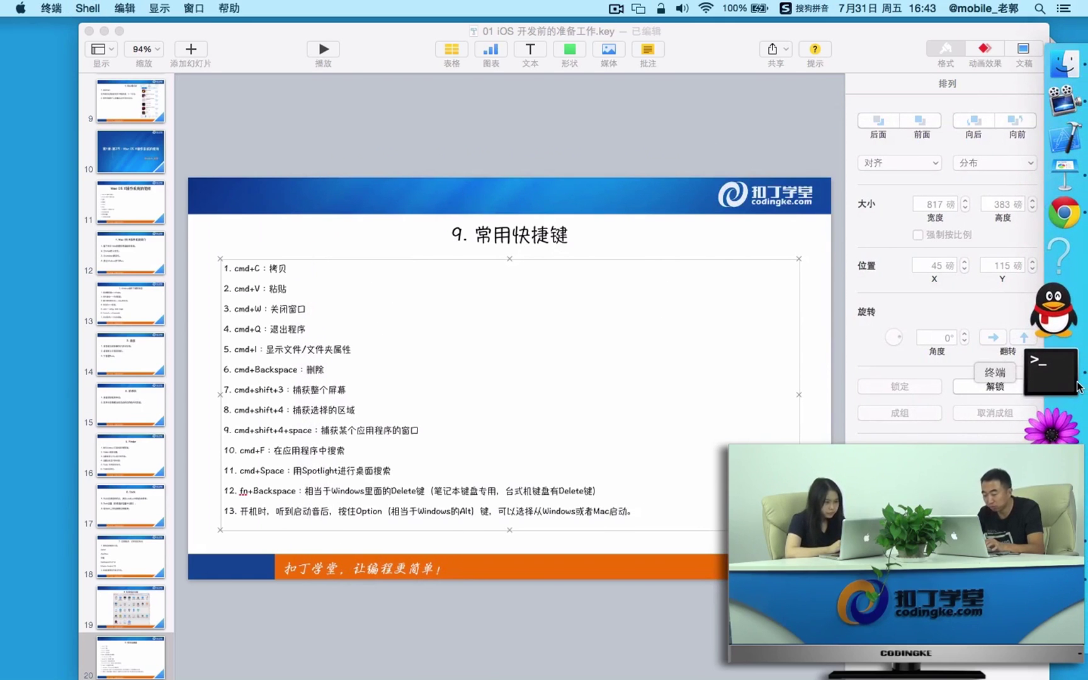
{"action": "left_click", "coordinate": [406, 357]}
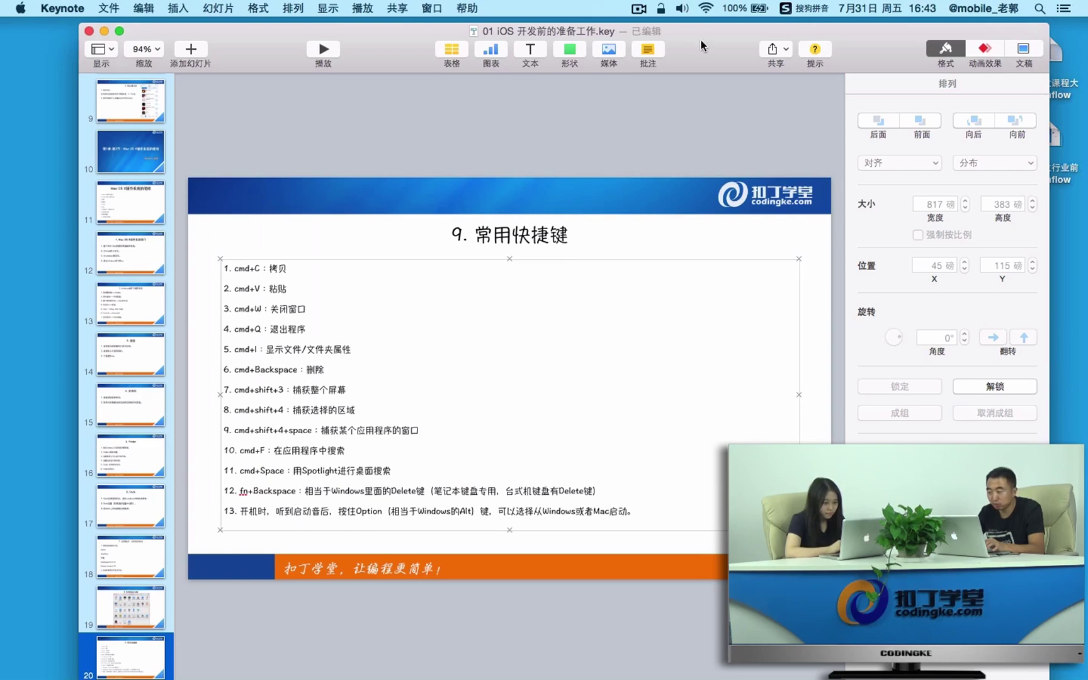
Create a new folder on the uncovered desktop above the Keynote window and move it to the Trash.
{"action": "key", "text": "F11"}
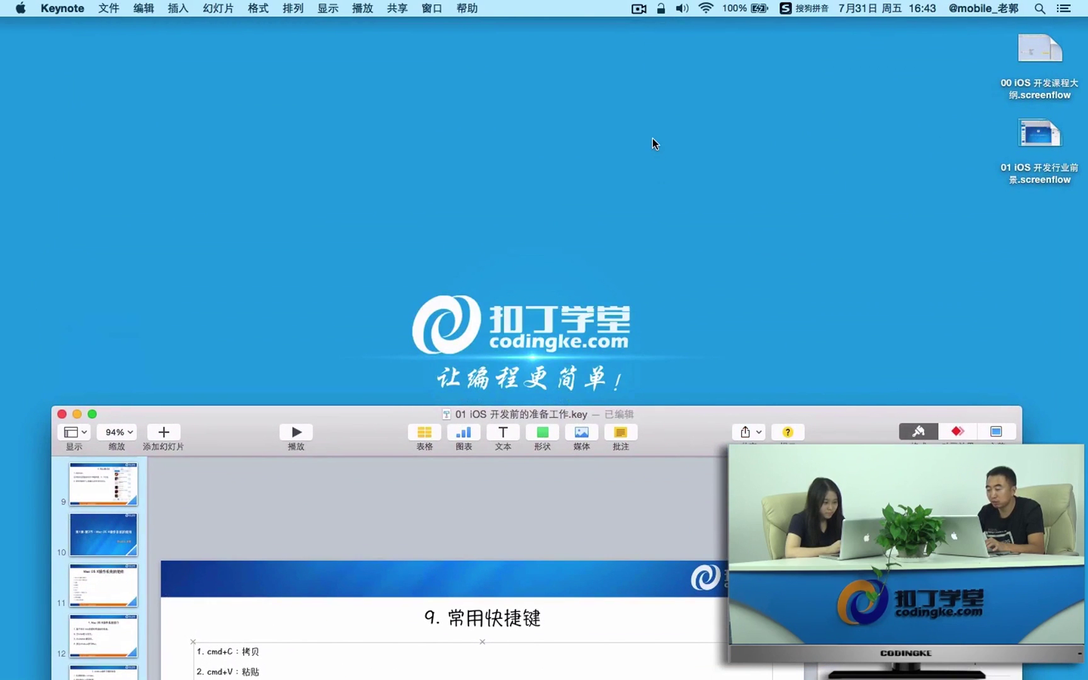
{"action": "right_click", "coordinate": [652, 138]}
{"action": "left_click", "coordinate": [687, 147]}
{"action": "left_click", "coordinate": [407, 438]}
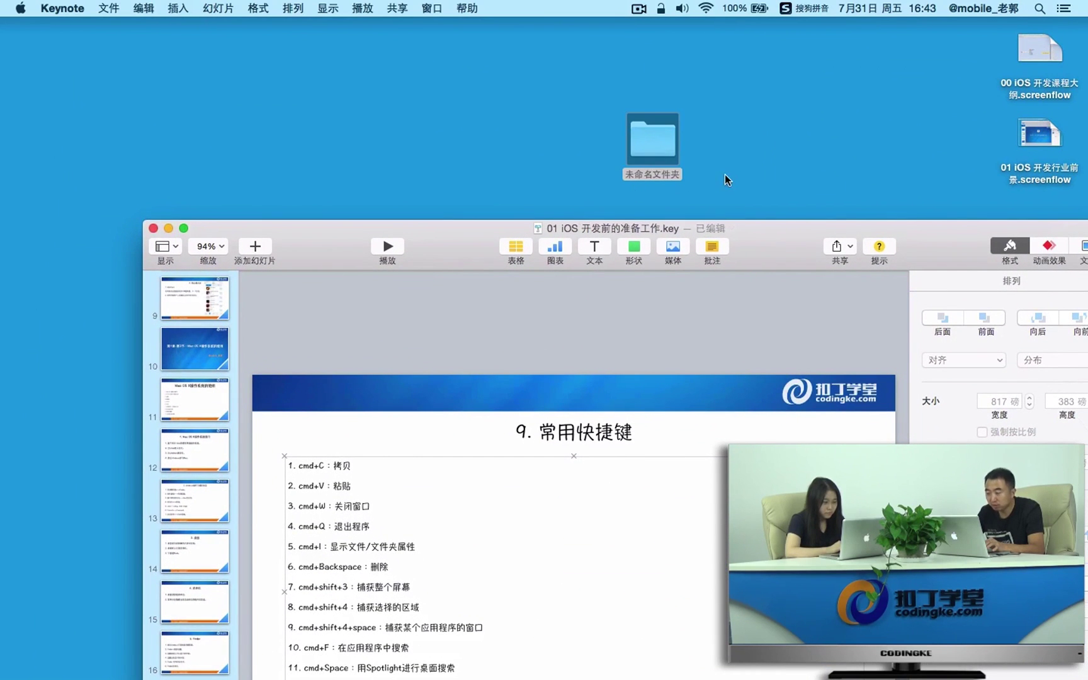
{"action": "left_click", "coordinate": [644, 133]}
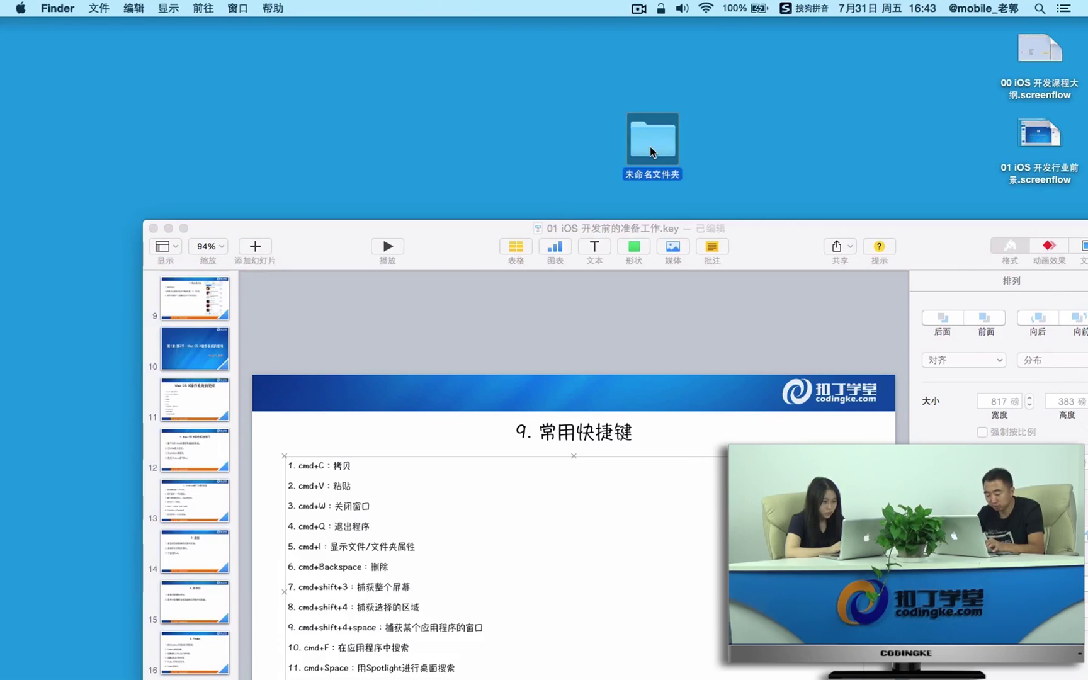
{"action": "key", "text": "super+BackSpace"}
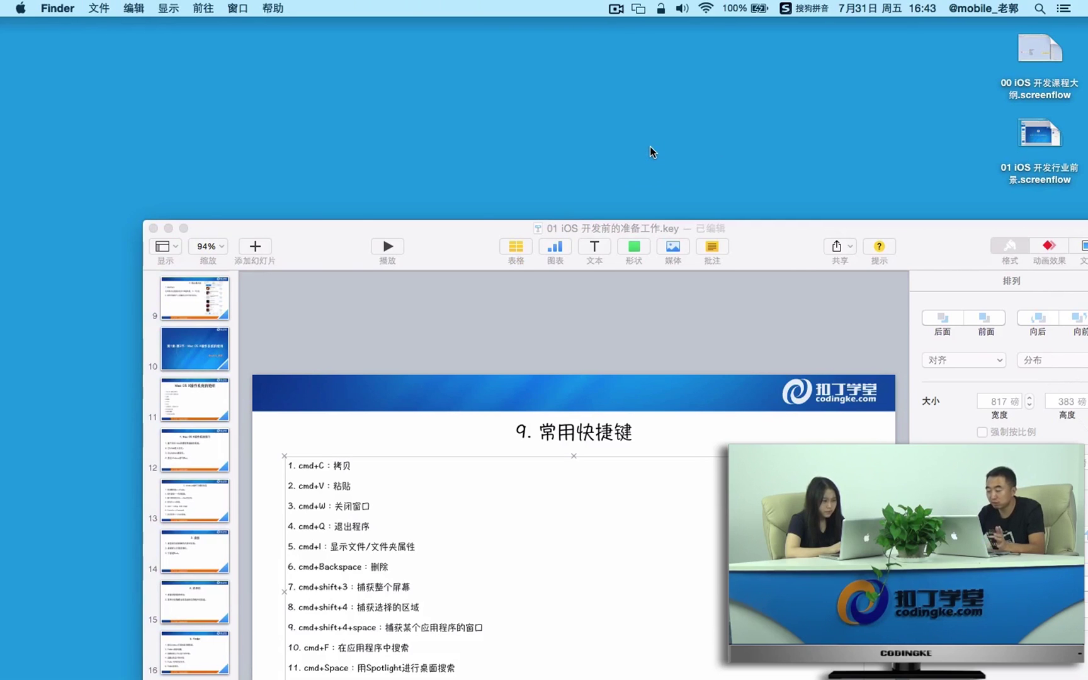